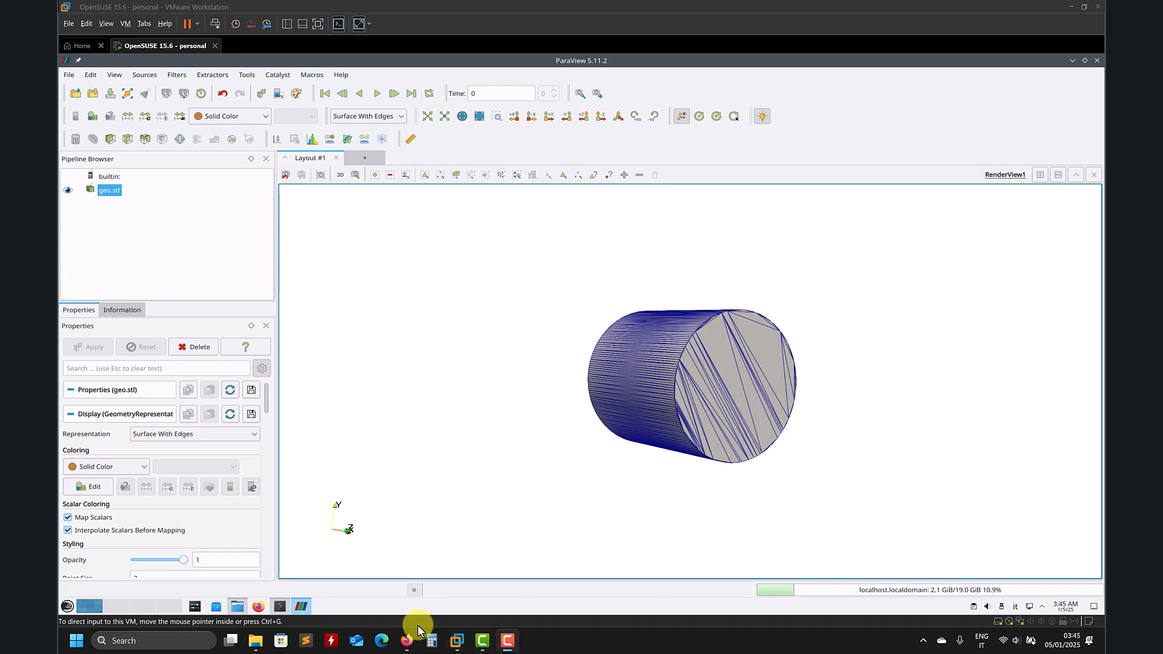
Switch to Firefox and review the Meshmixer download page, its help document and the Autodesk Help page.
left_click(409, 641)
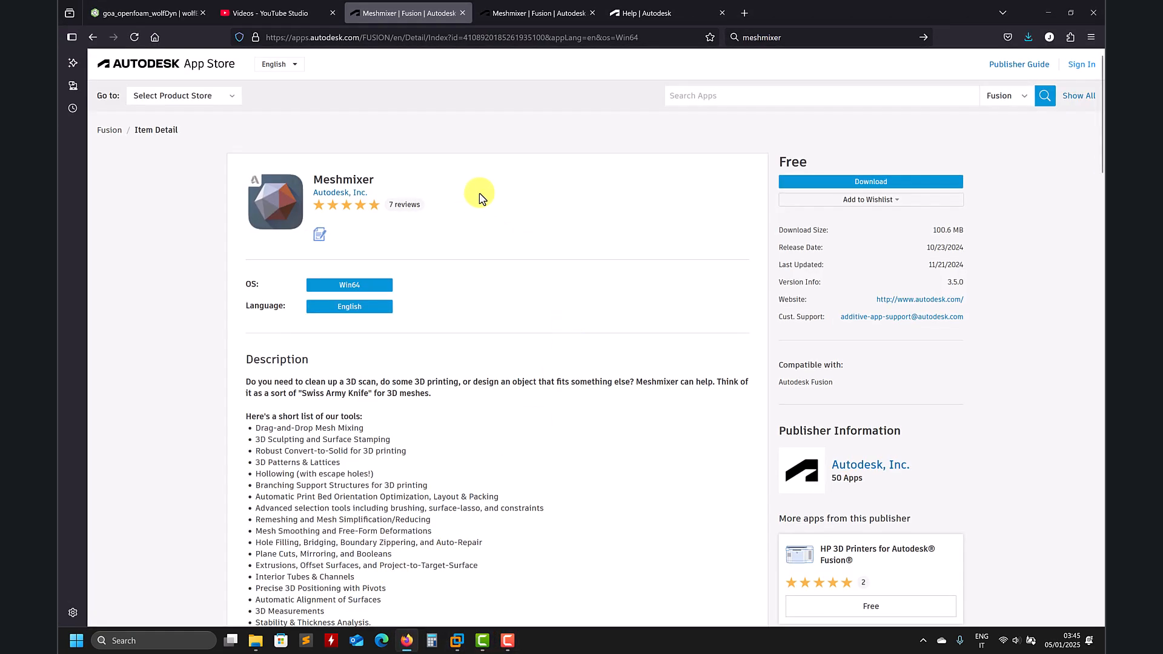
scroll(506, 259, "down", 8)
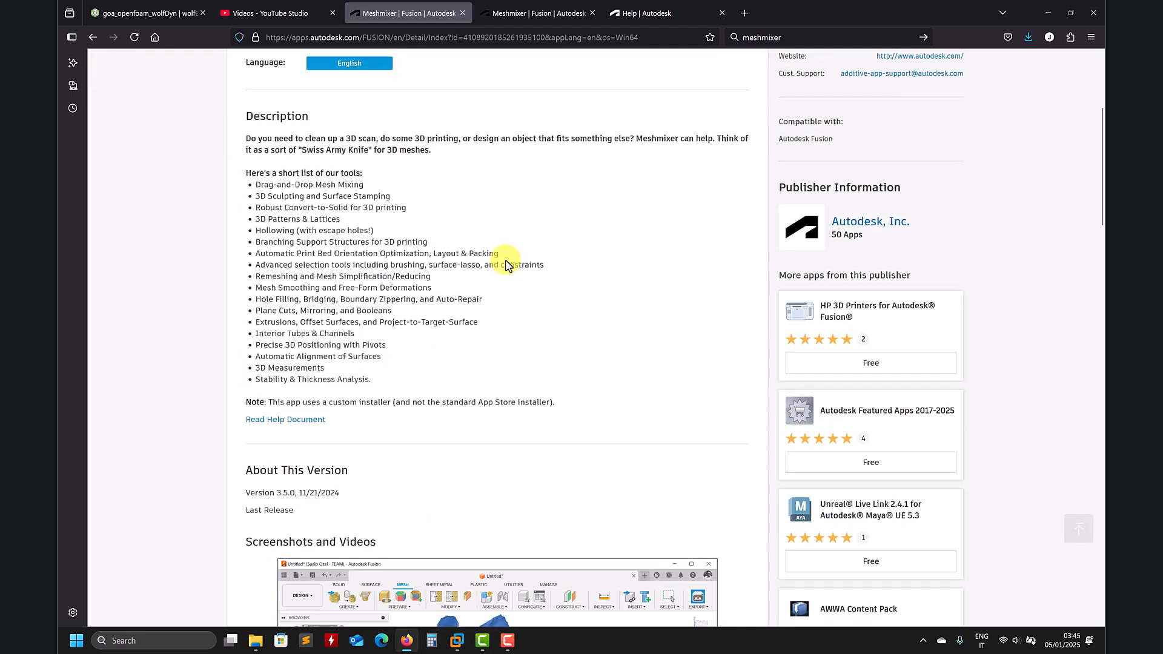
scroll(509, 255, "up", 5)
left_click(535, 17)
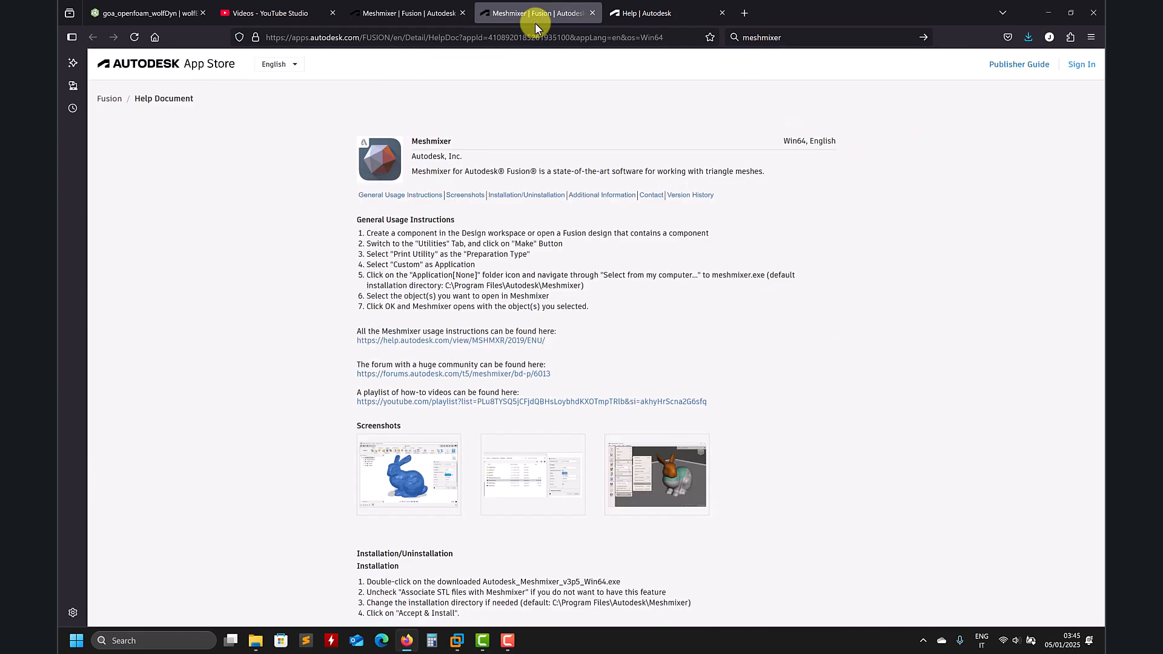
scroll(512, 262, "down", 3)
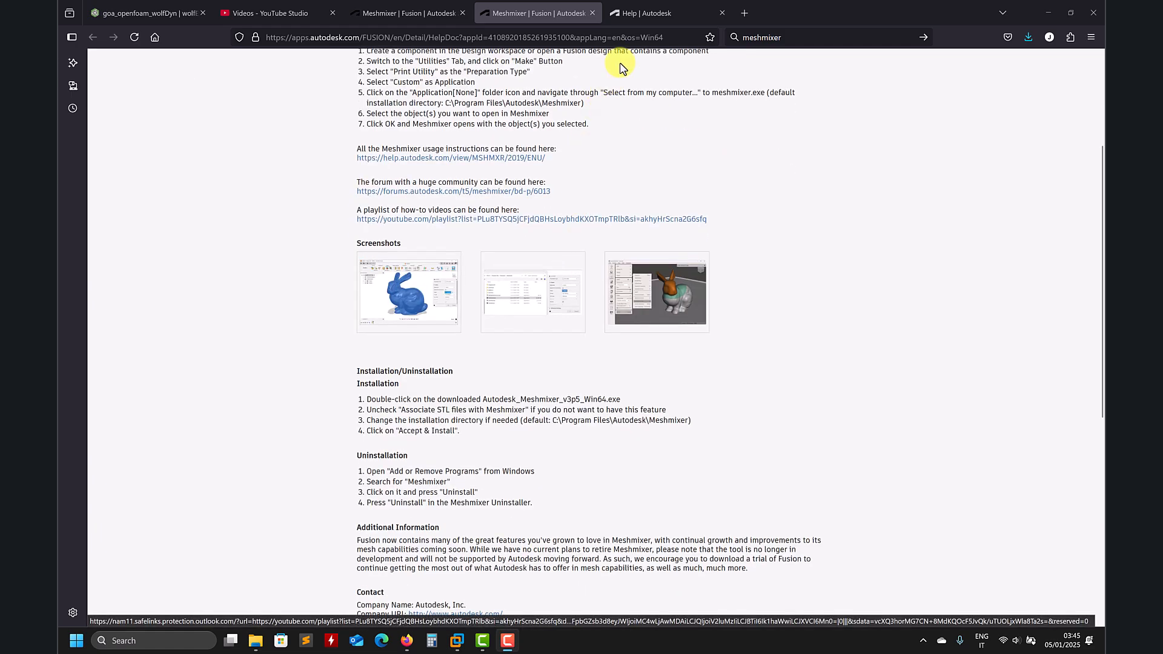
left_click(640, 15)
left_click(566, 14)
left_click(424, 14)
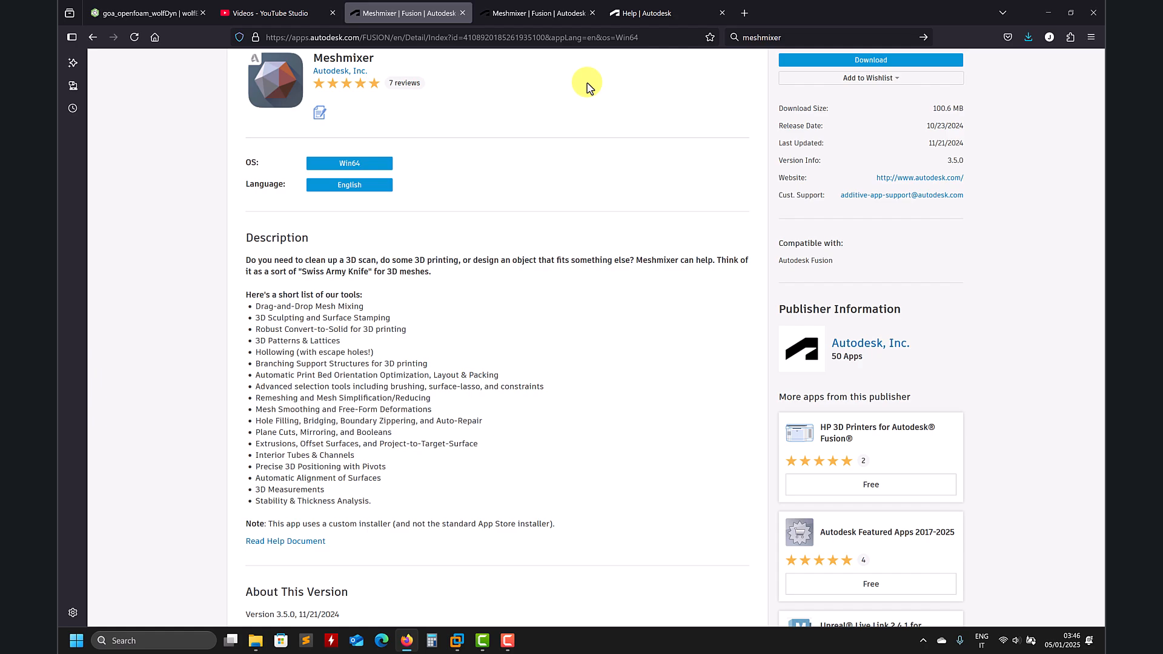
left_click(1049, 12)
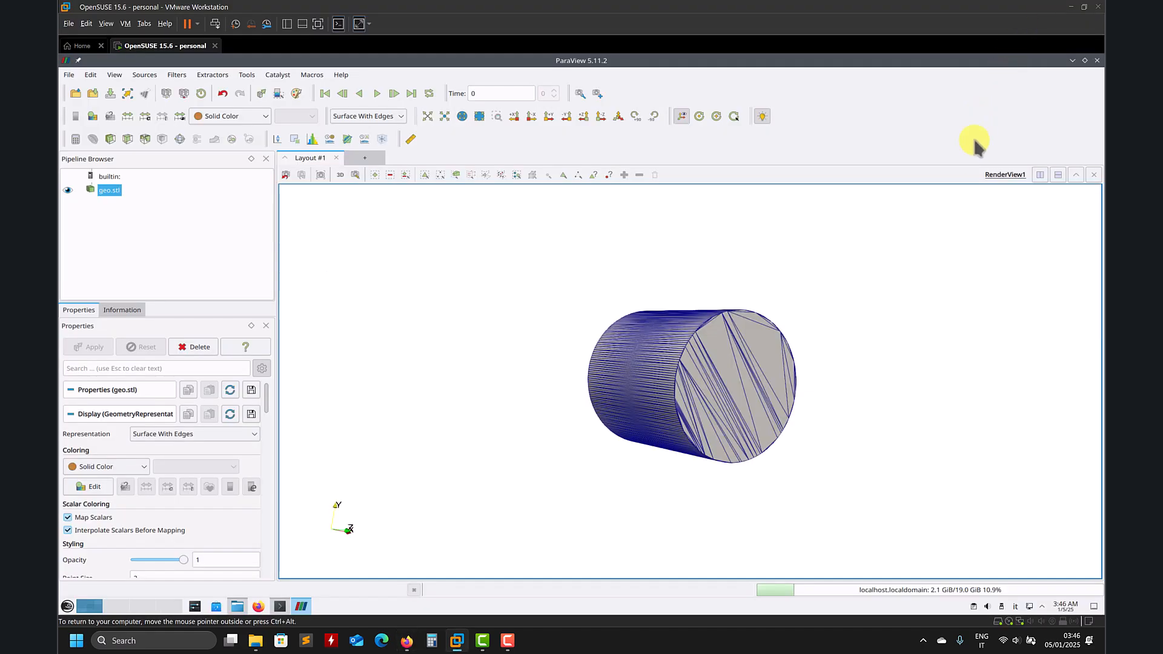
Color geo.stl by STLSolidLabeling and inspect the cylinder's side and both end caps.
left_click_drag(571, 289, 873, 409)
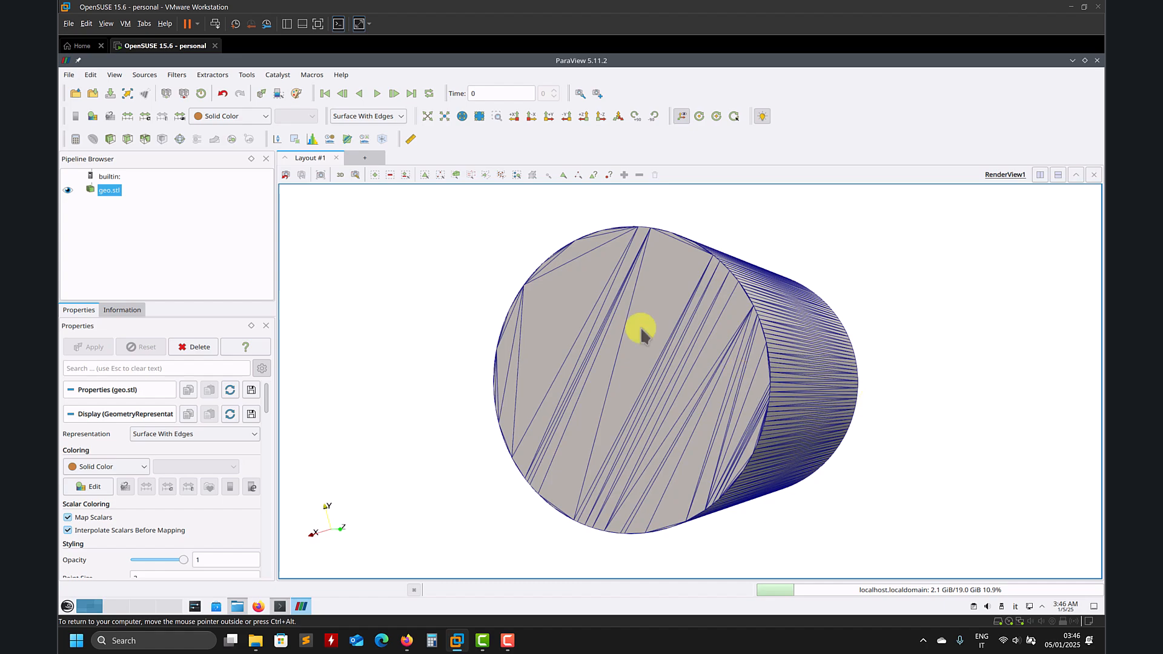
left_click(239, 117)
left_click(243, 146)
scroll(564, 308, "up", 2)
left_click_drag(697, 376, 605, 376)
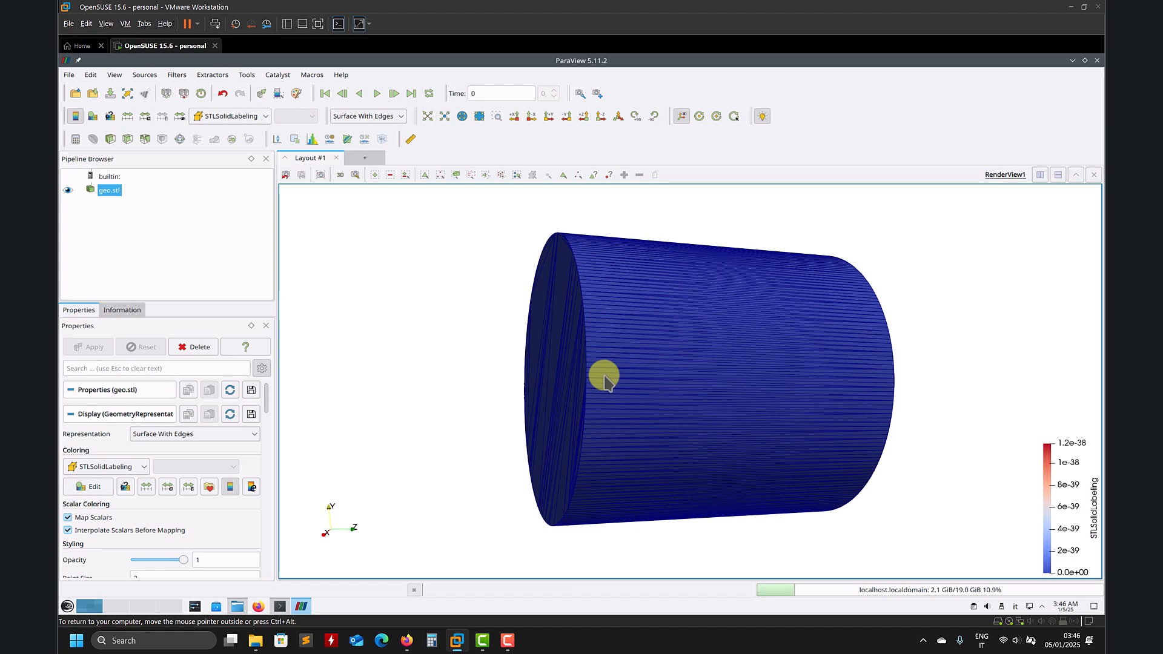
left_click_drag(870, 297, 714, 333)
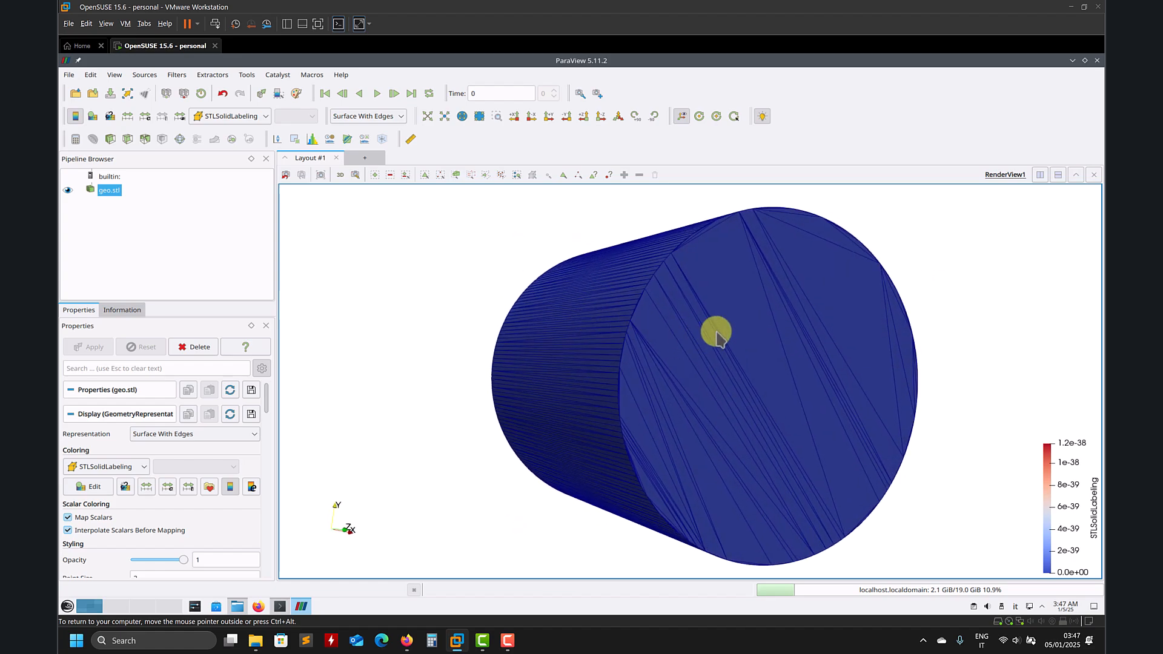
scroll(715, 333, "up", 5)
scroll(919, 278, "down", 5)
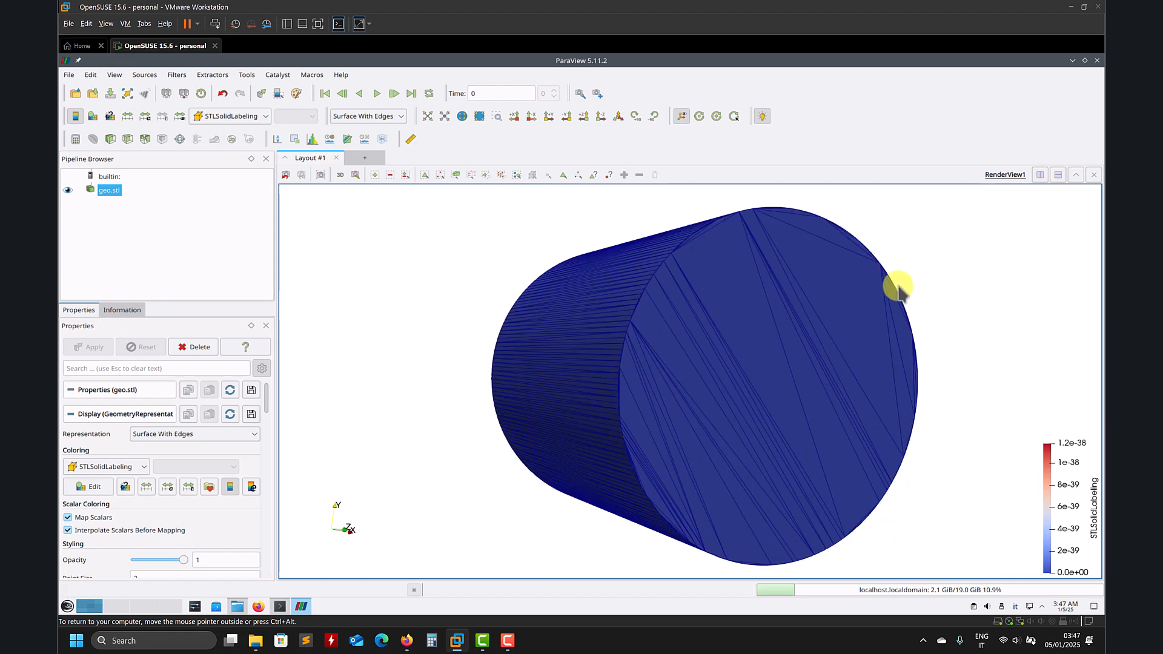
Close ParaView and open the STL file from the mm/cylinder folder in a maximized Meshmixer window.
left_click(1096, 61)
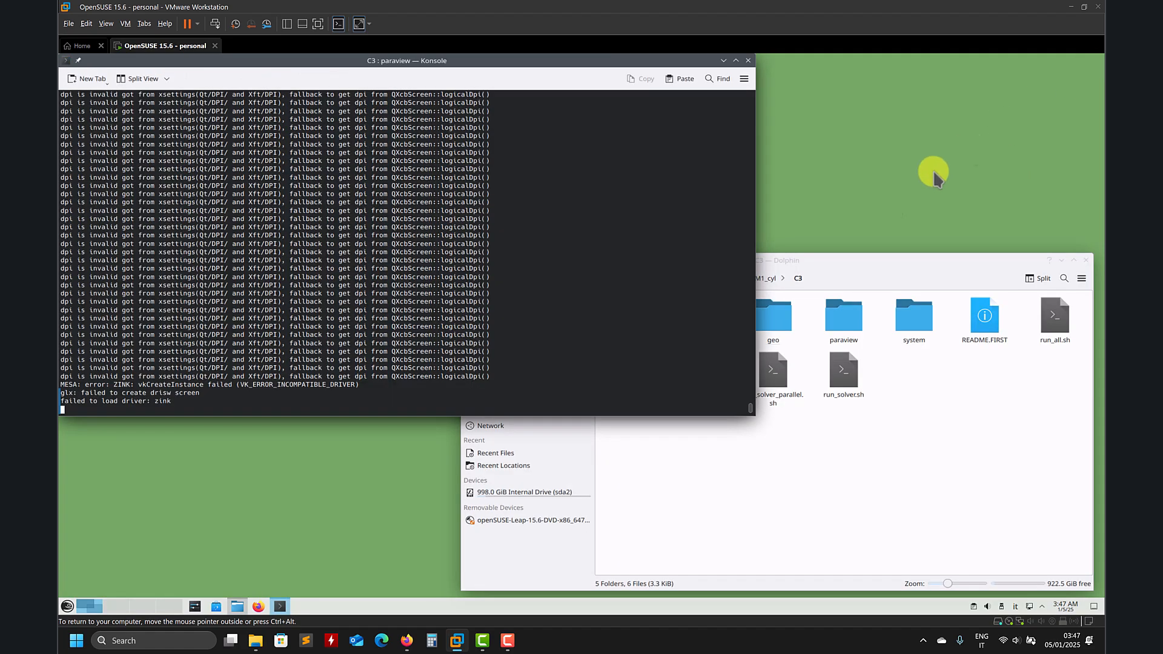
left_click(1071, 6)
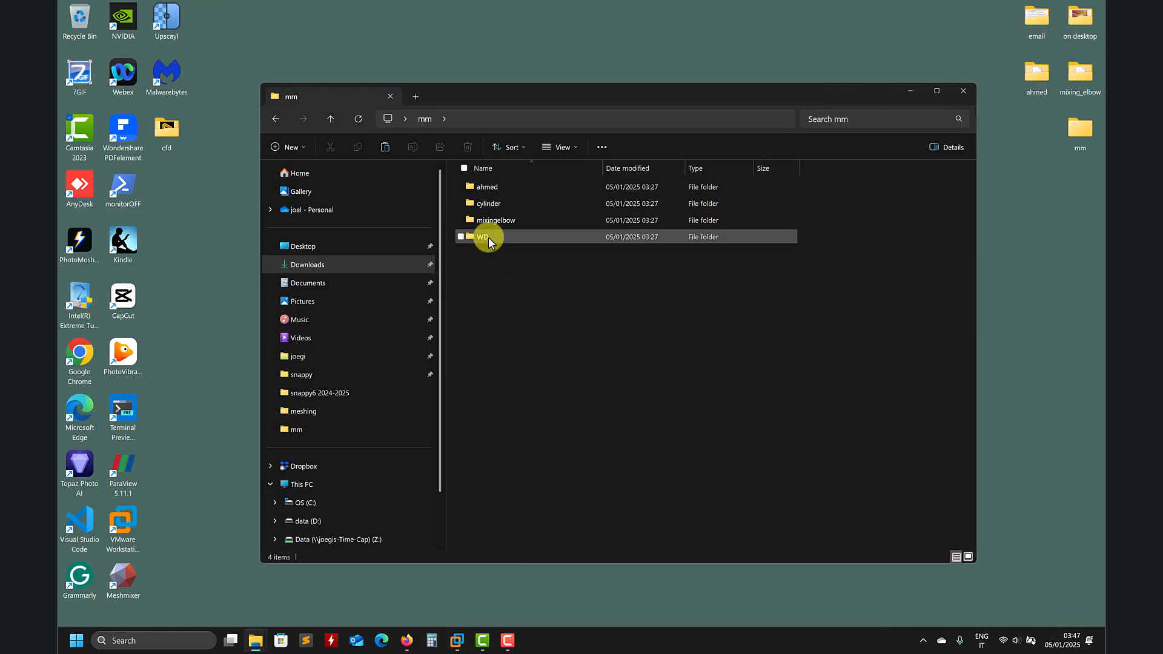
double_click(491, 203)
double_click(494, 187)
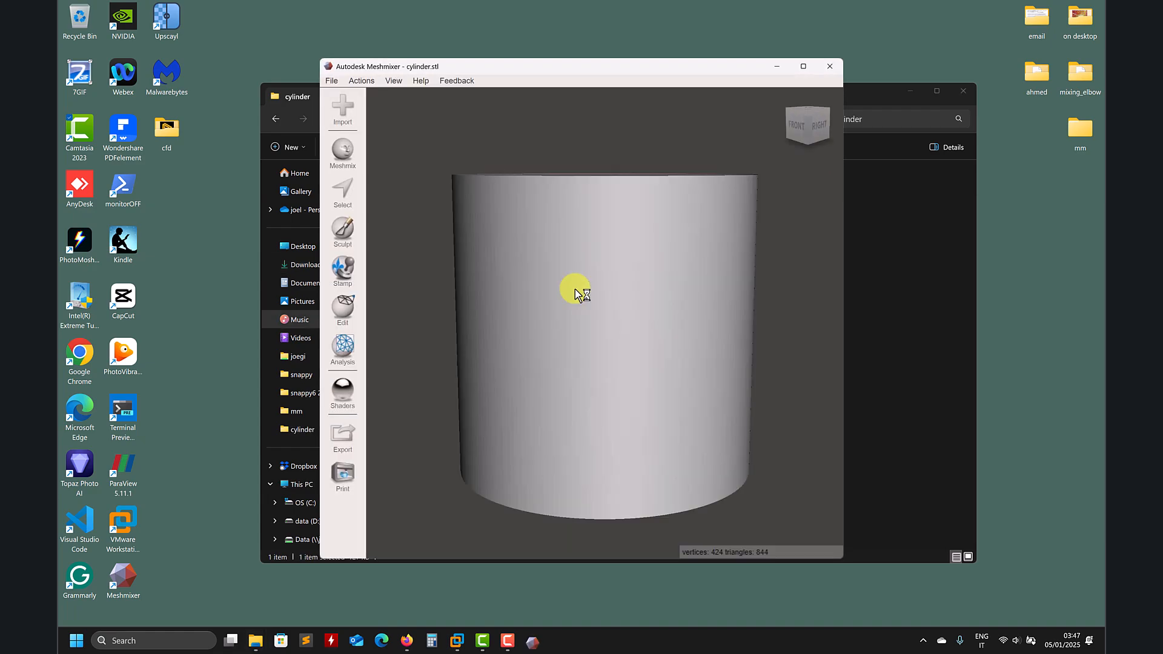
left_click(807, 60)
Examine the cylinder from several angles and look over the hotbox's camera, mesh and brush options.
right_click_drag(670, 226, 810, 408)
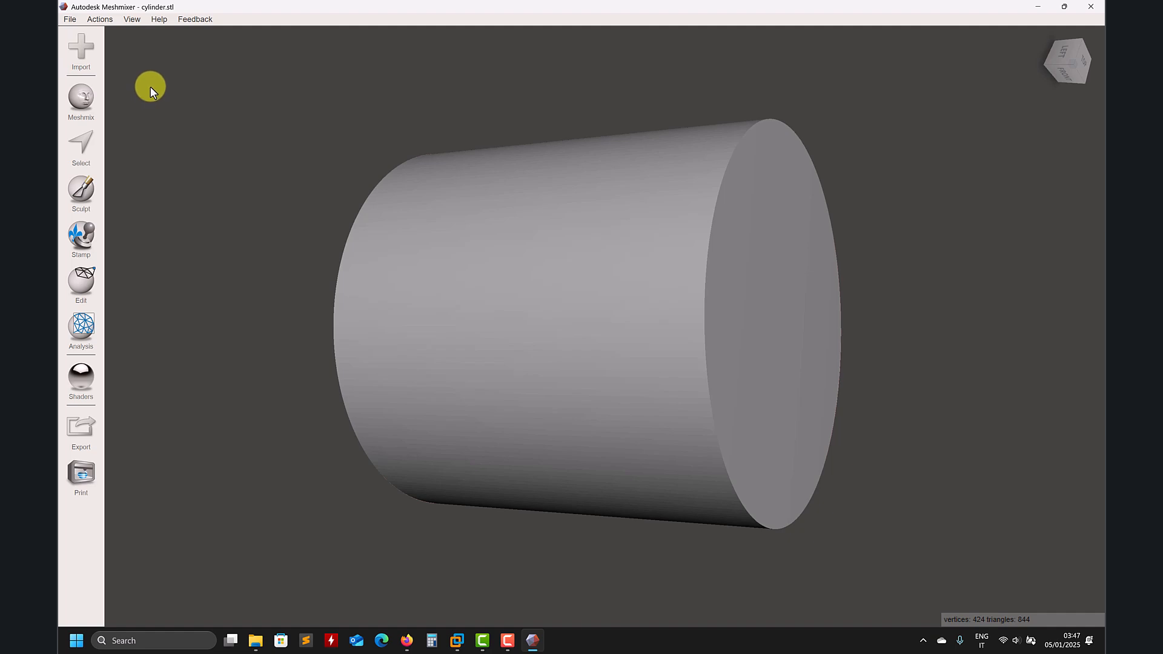
right_click_drag(159, 93, 177, 128)
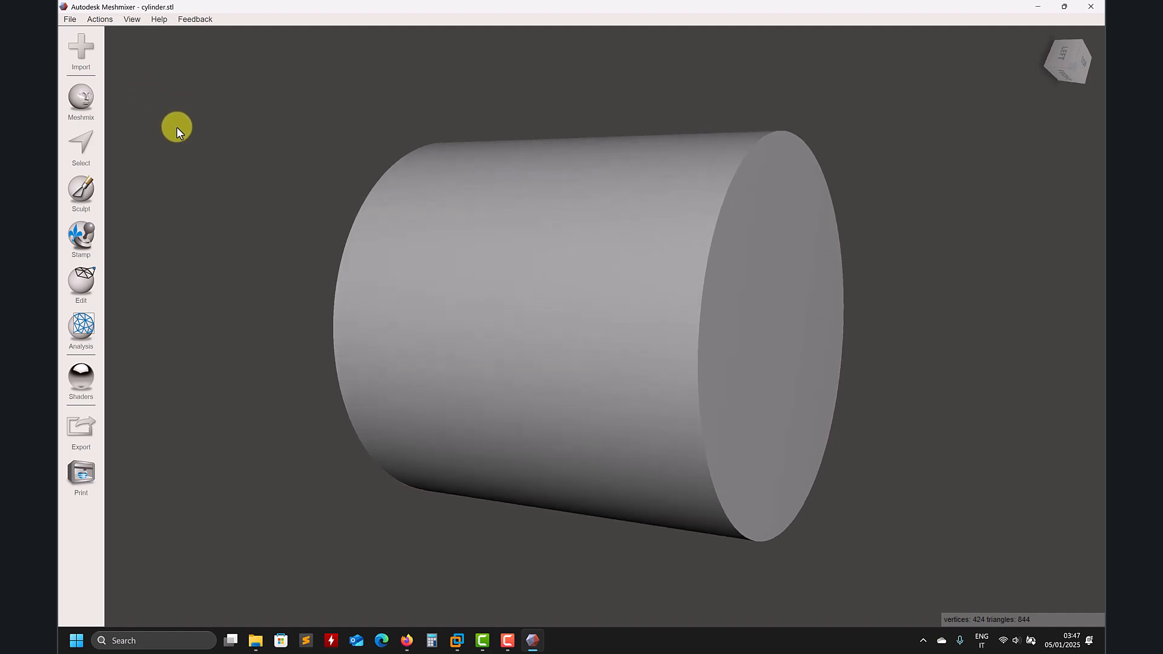
key("space")
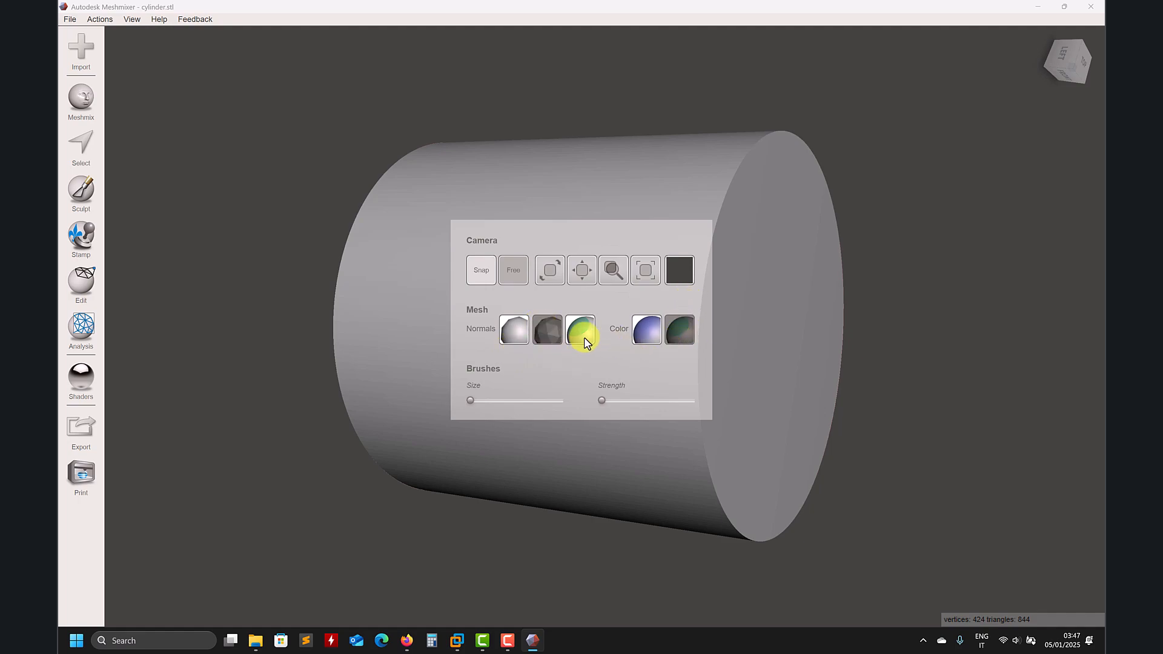
key("space")
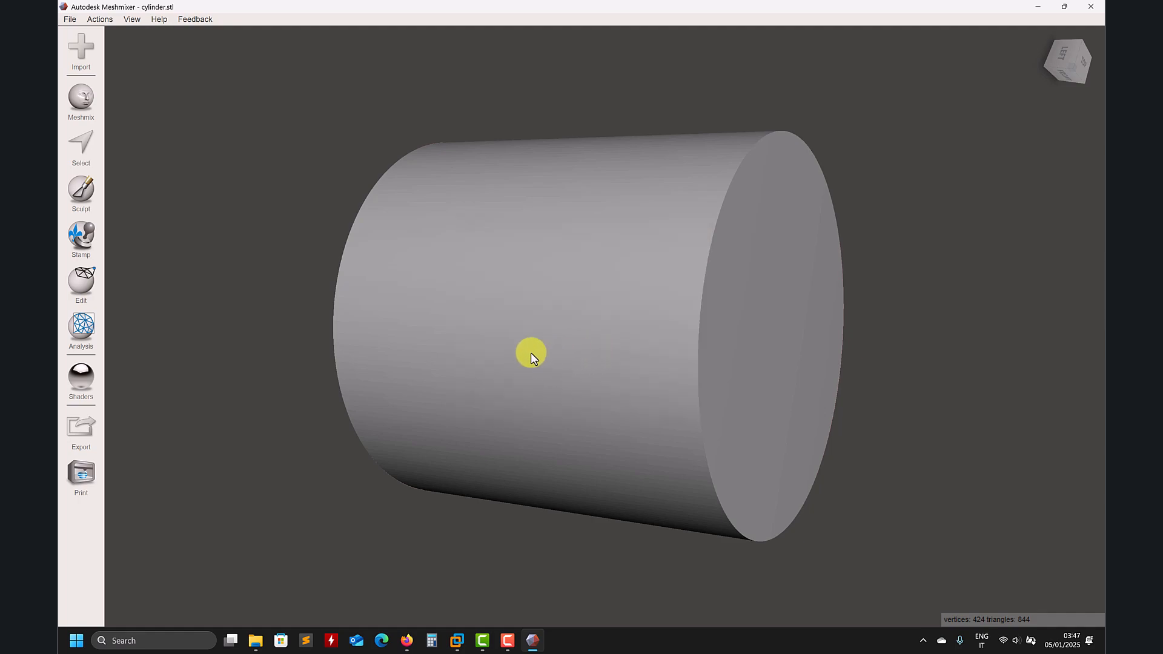
right_click_drag(541, 354, 536, 347)
Review the General, File, Dialogs and Printers preferences without changing any setting.
left_click(71, 19)
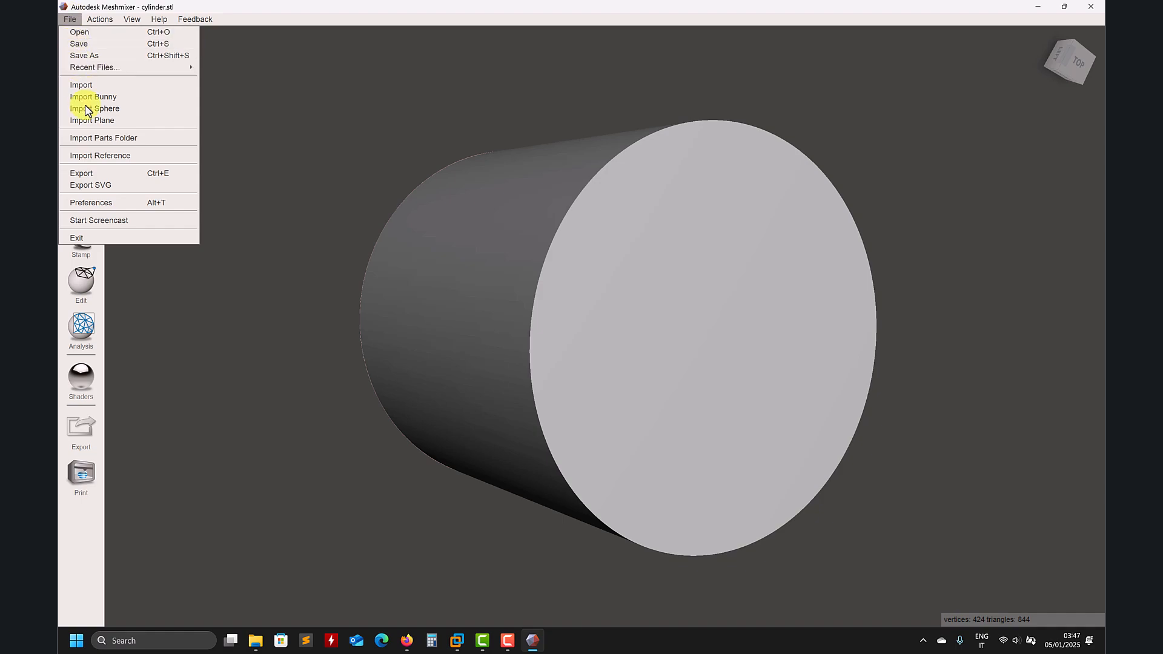
left_click(115, 202)
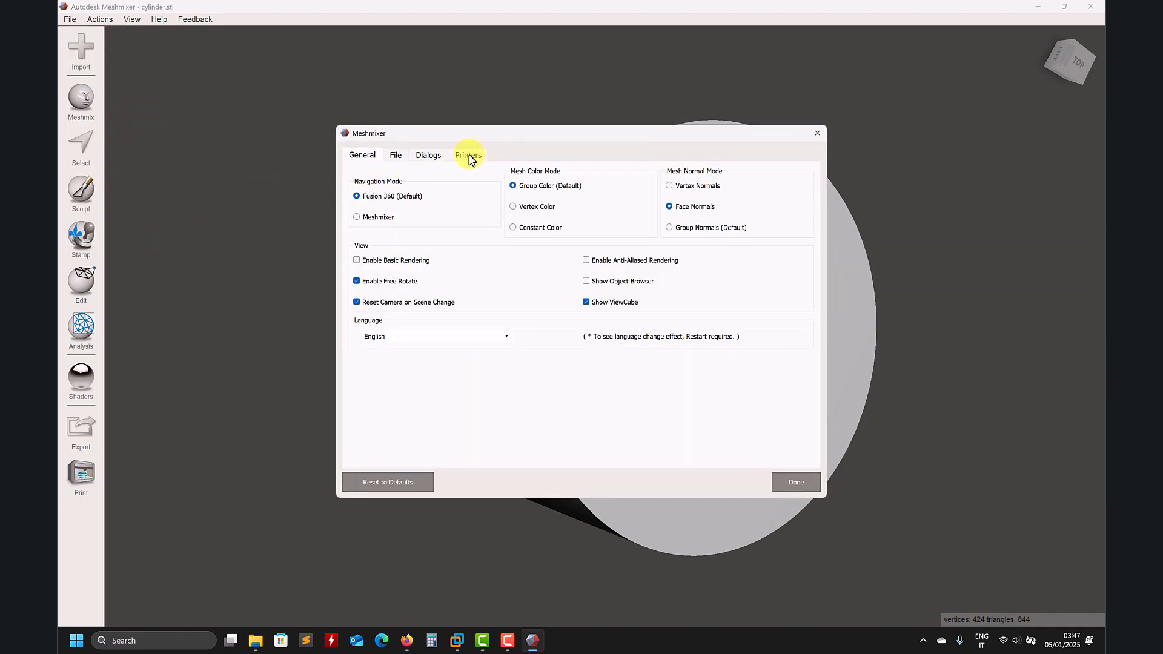
left_click(407, 159)
left_click(426, 156)
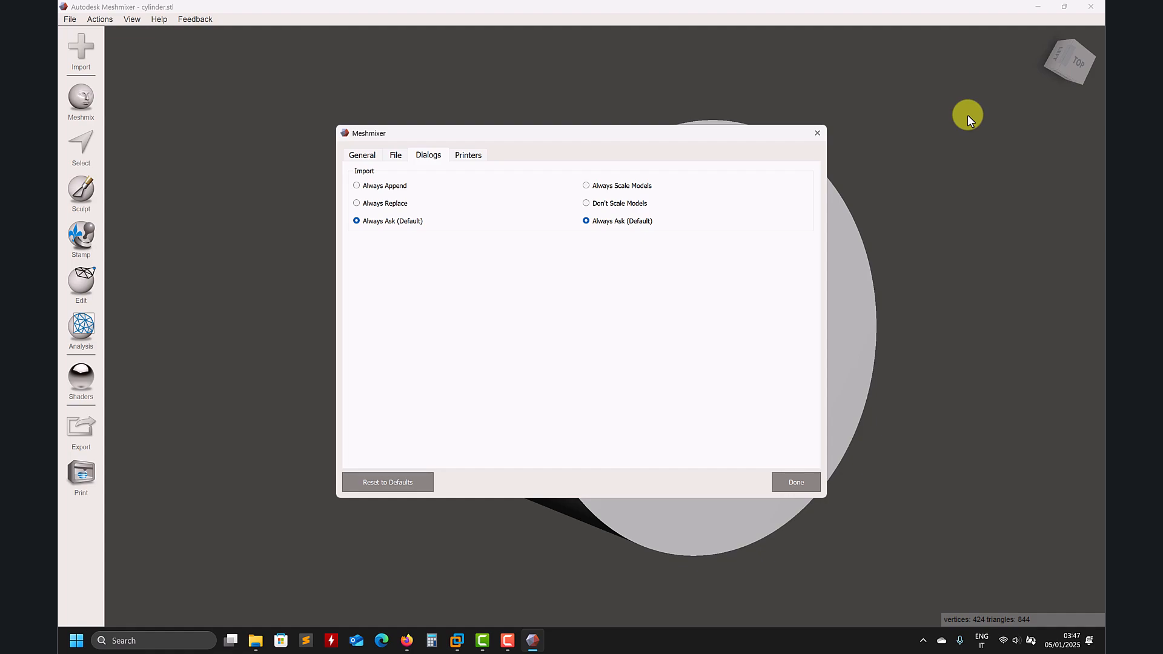
left_click(469, 156)
left_click(424, 156)
left_click(395, 156)
left_click(357, 157)
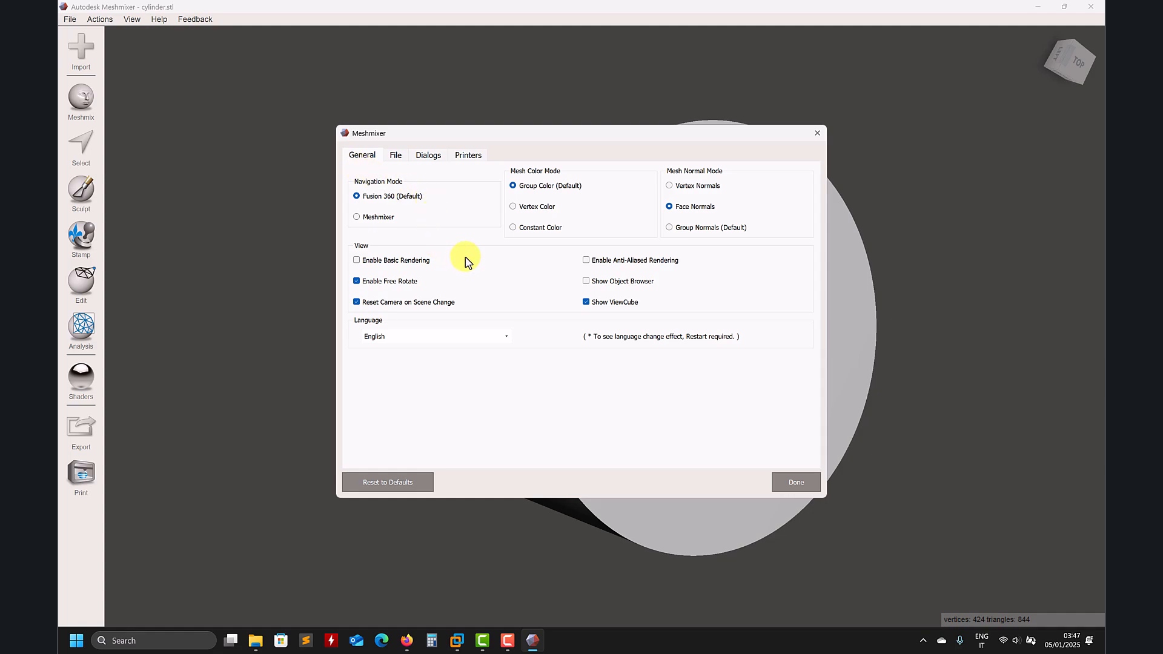
left_click(793, 484)
Show the Object Browser, enlarge it and place it beside the cylinder.
mouse_move(678, 366)
middle_mouse_down("shift")
mouse_move(770, 375)
mouse_move(675, 376)
middle_mouse_up("shift")
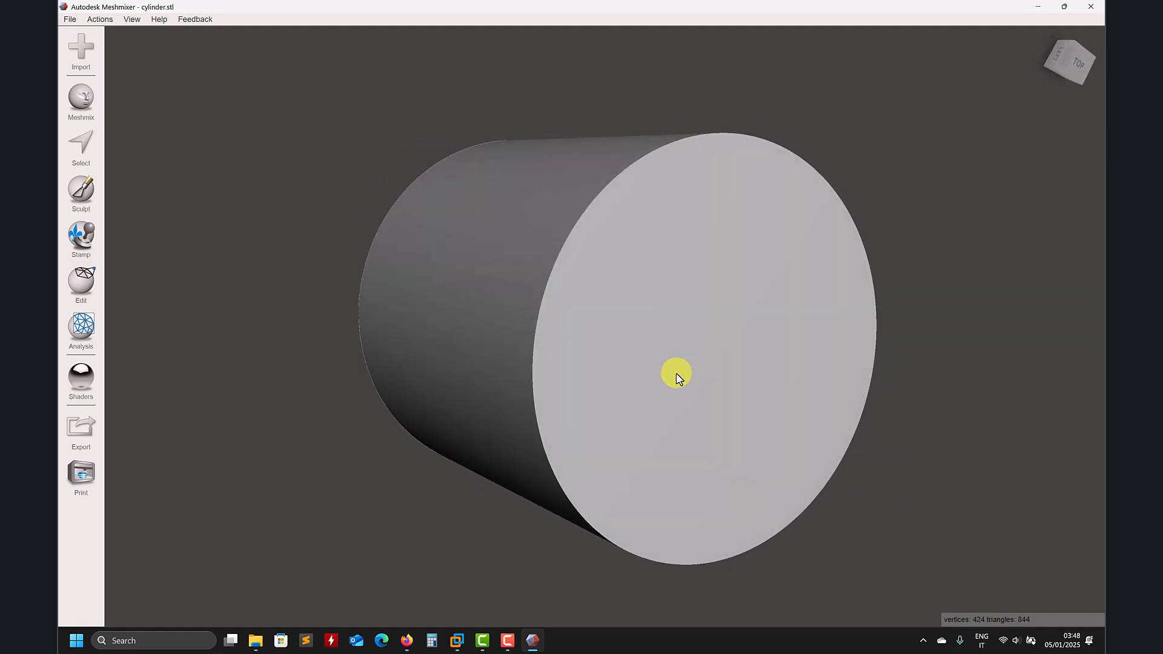
left_click(130, 20)
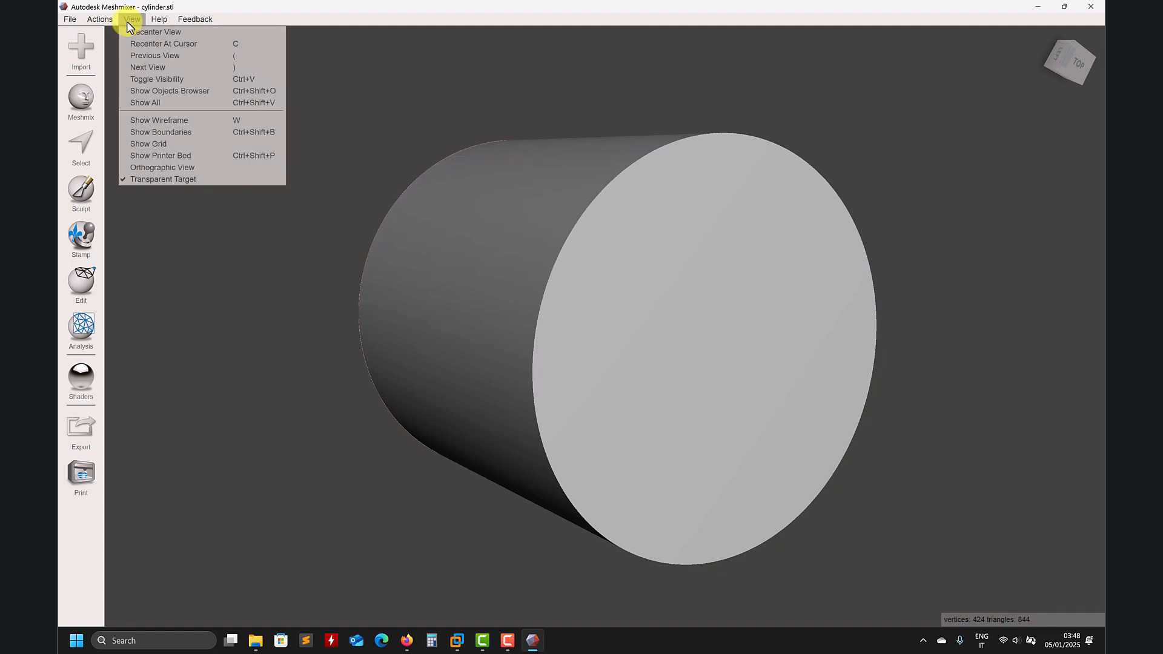
left_click(148, 91)
left_click_drag(442, 266, 925, 199)
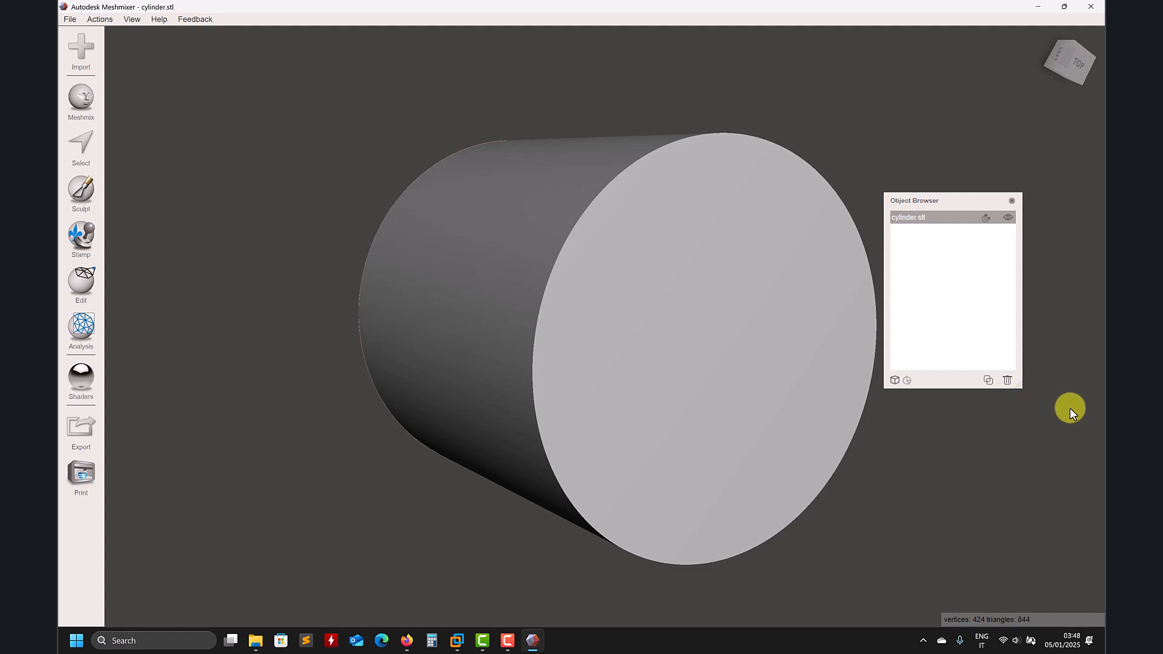
left_click_drag(1022, 384, 1070, 415)
left_click_drag(979, 209, 995, 326)
Toggle the visibility of cylinder.stl off and back on.
left_click(1056, 369)
left_click(1056, 369)
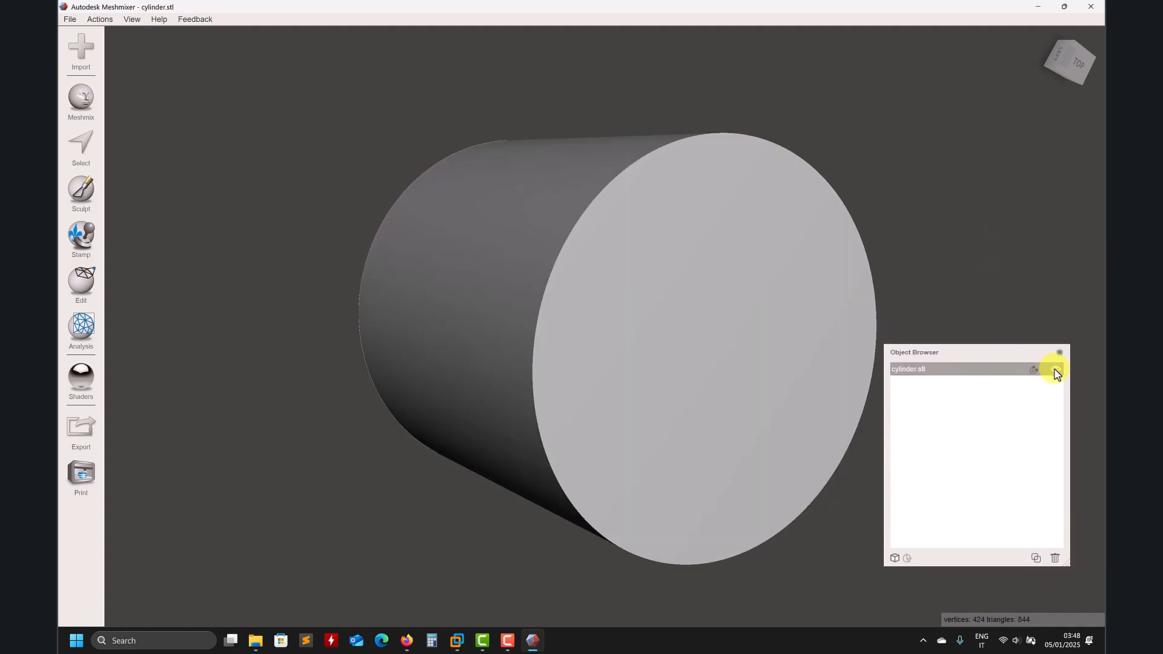
right_click_drag(921, 253, 484, 260)
Consult the keyboard shortcuts document hotkeys.pdf for the Object Browser and Hotbox sections, and close it.
left_click(158, 20)
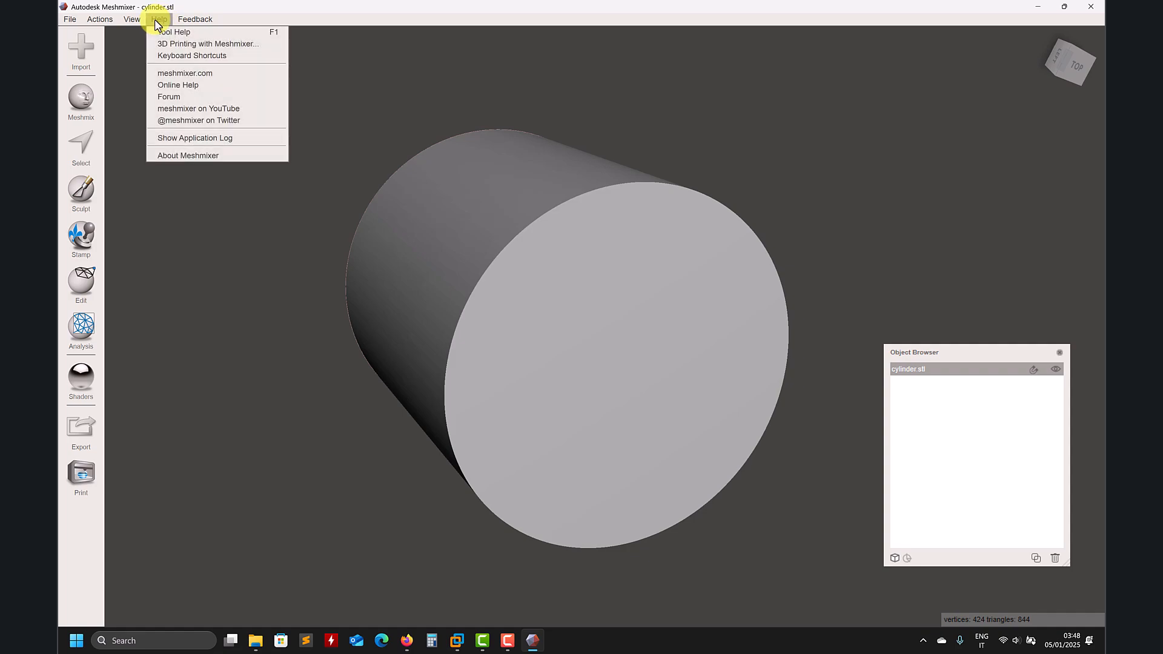
left_click(155, 52)
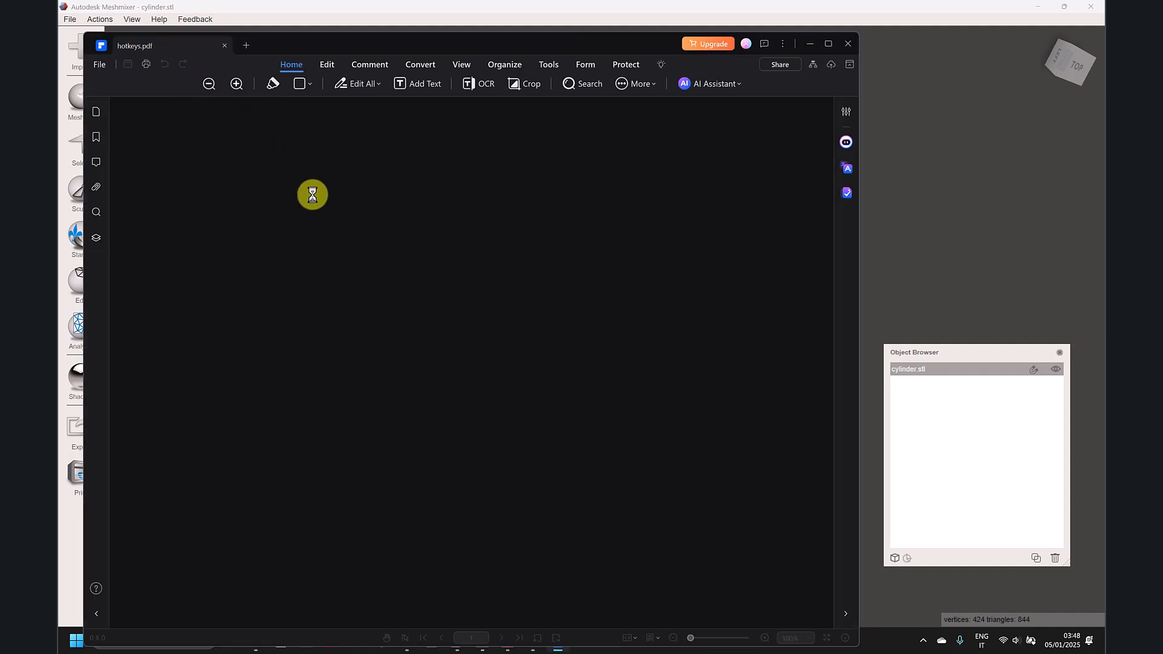
scroll(374, 280, "down", 2)
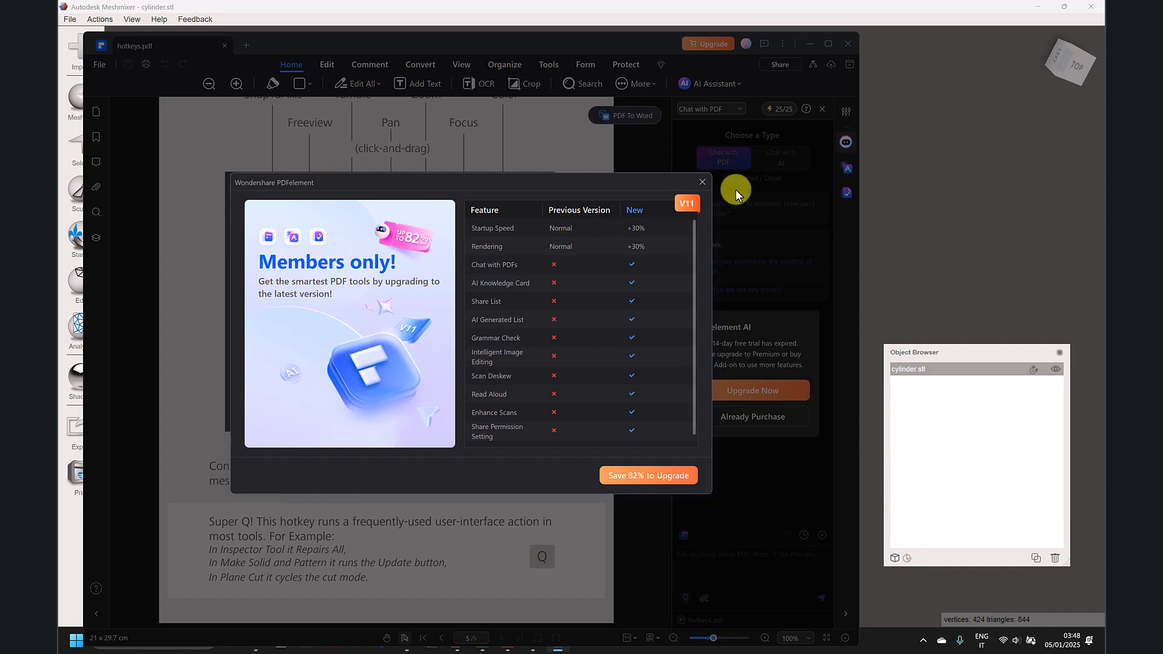
left_click(702, 182)
scroll(530, 291, "up", 20)
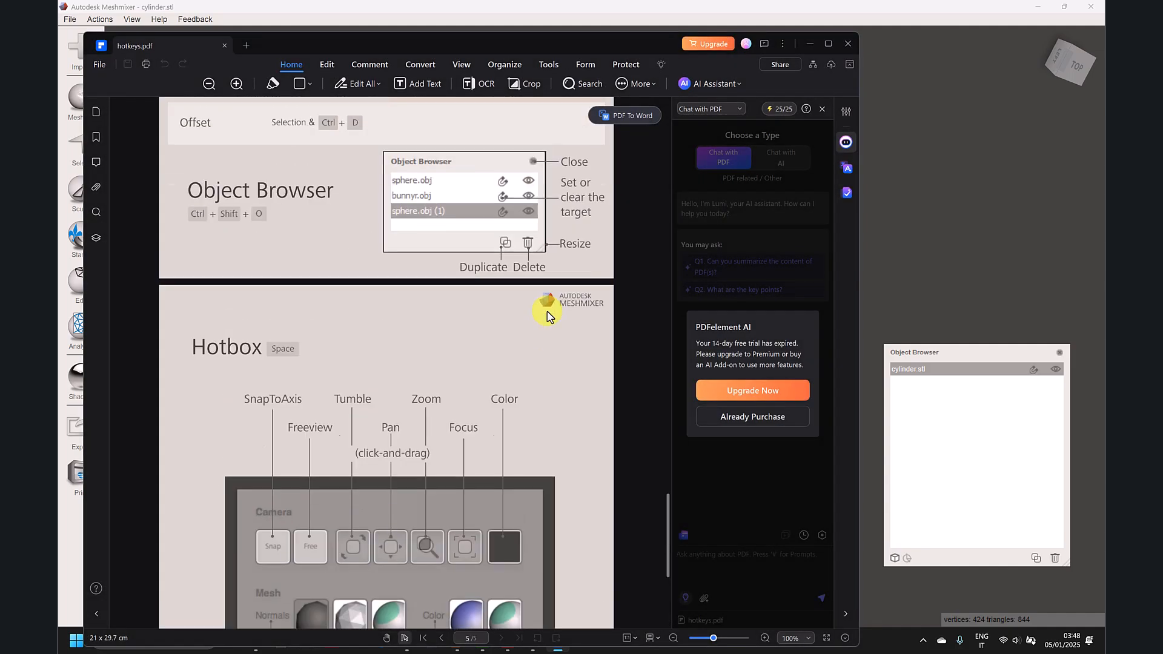
left_click(848, 43)
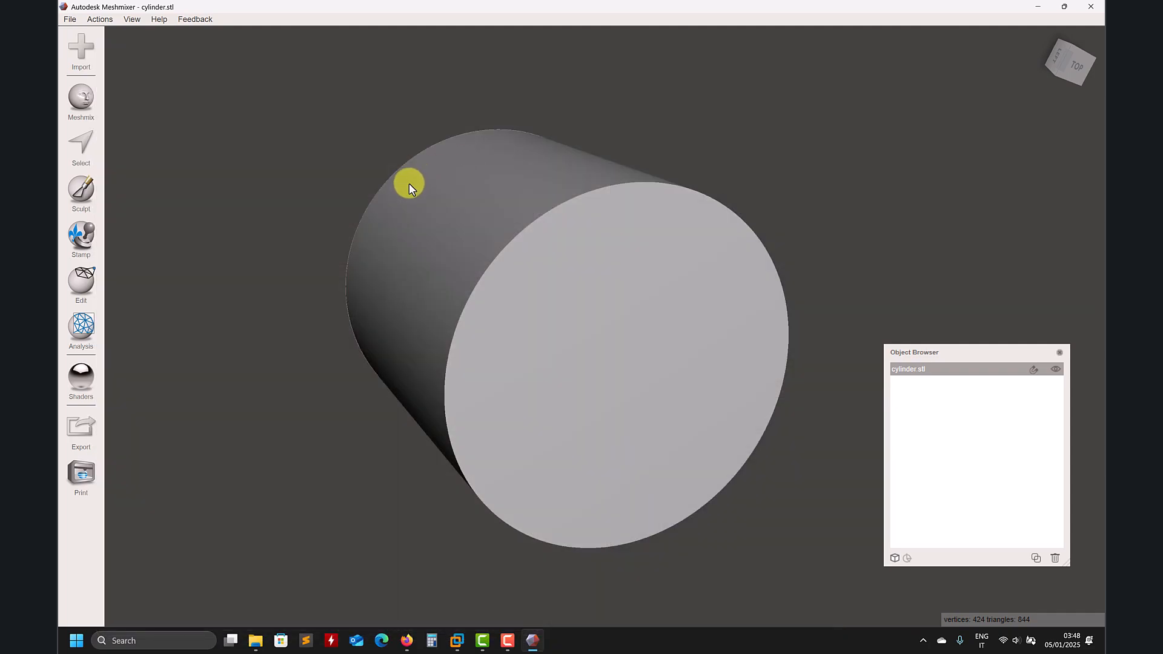
Display the mesh wireframe on the cylinder and inspect the triangles on its side and end cap.
key("w")
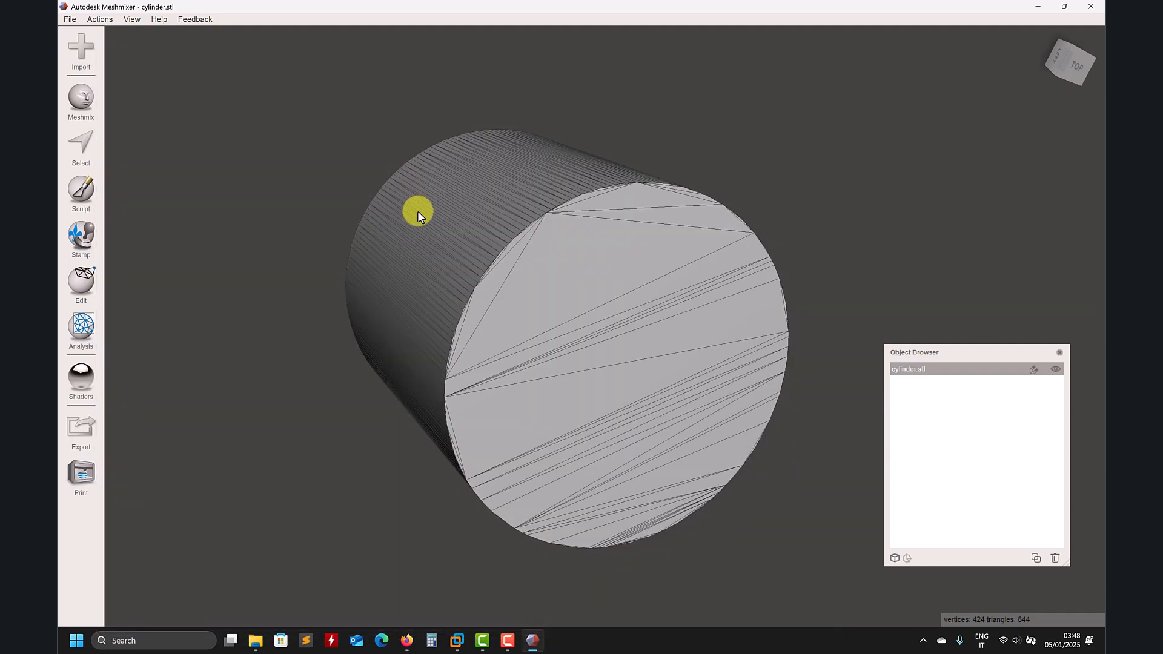
middle_click_drag(407, 232, 440, 242)
right_click_drag(440, 243, 330, 224)
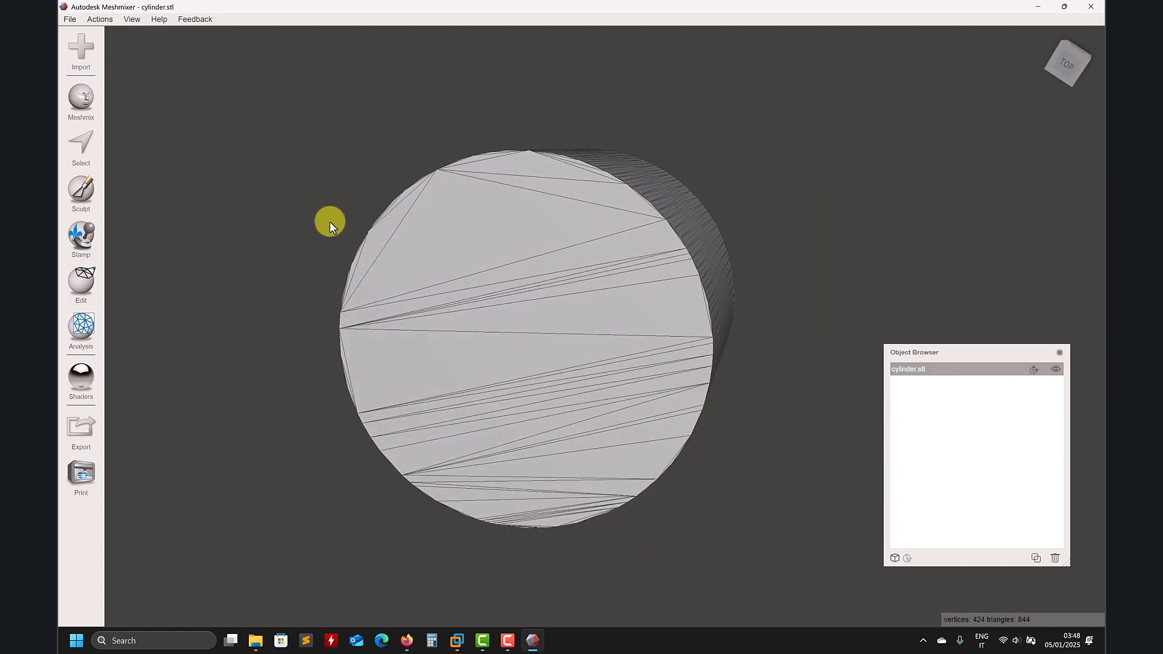
right_click_drag(330, 224, 387, 242)
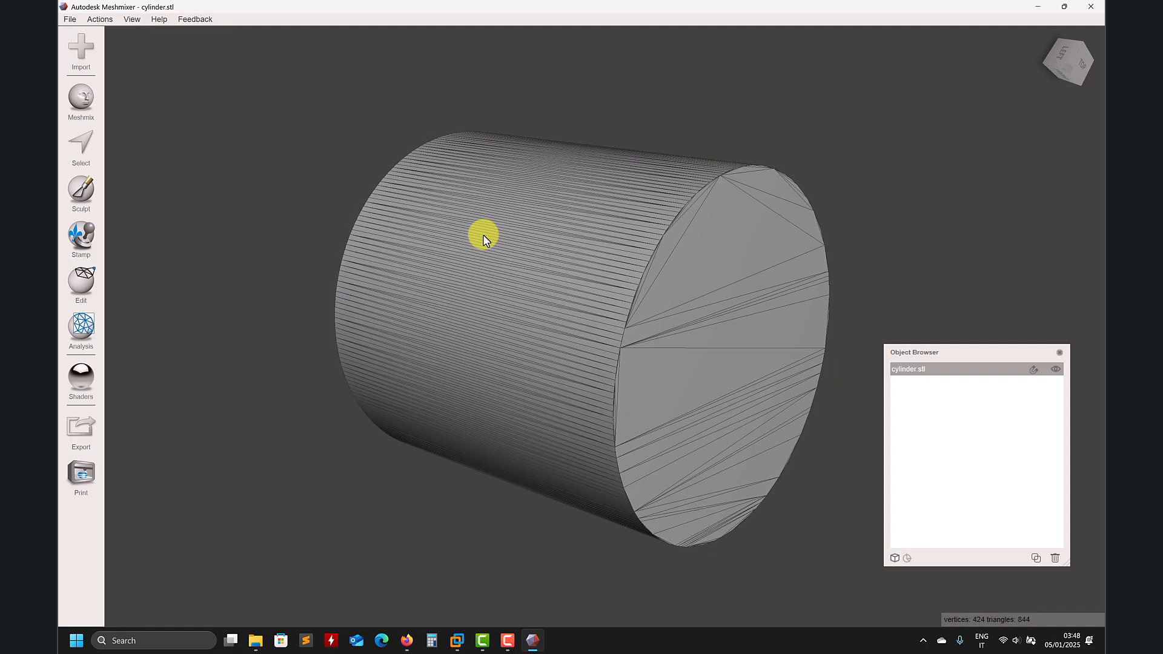
right_click_drag(483, 238, 476, 324)
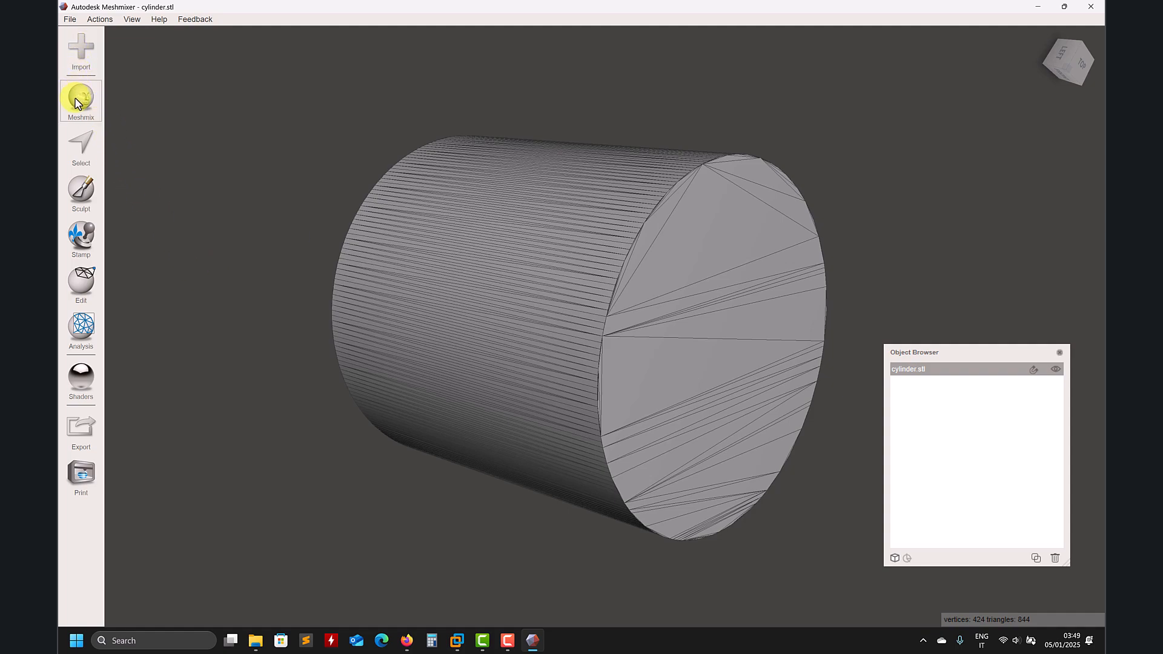
Preview face groups on the cylinder with the Generate Face Groups tool.
left_click(80, 291)
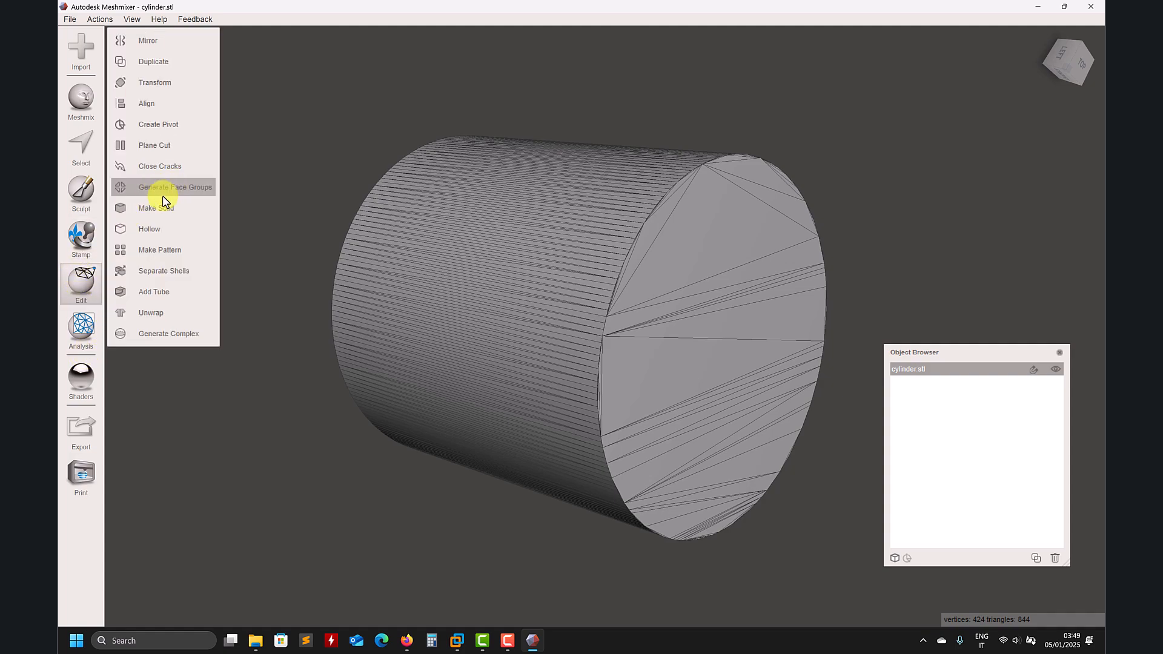
left_click(202, 193)
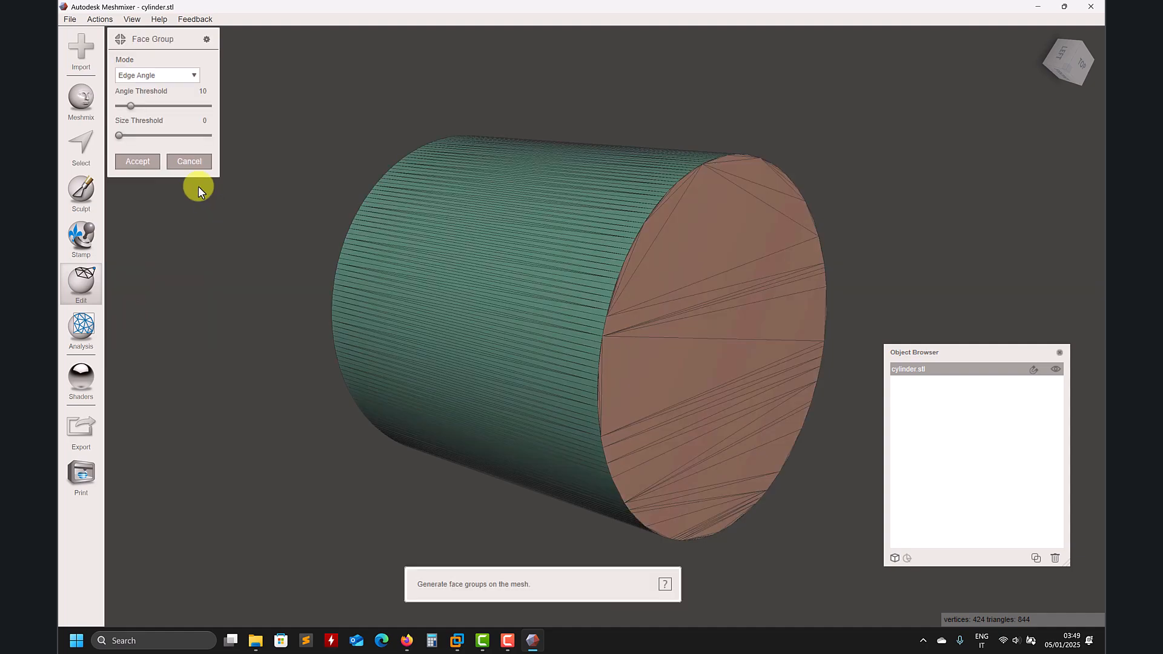
right_click_drag(281, 229, 255, 192)
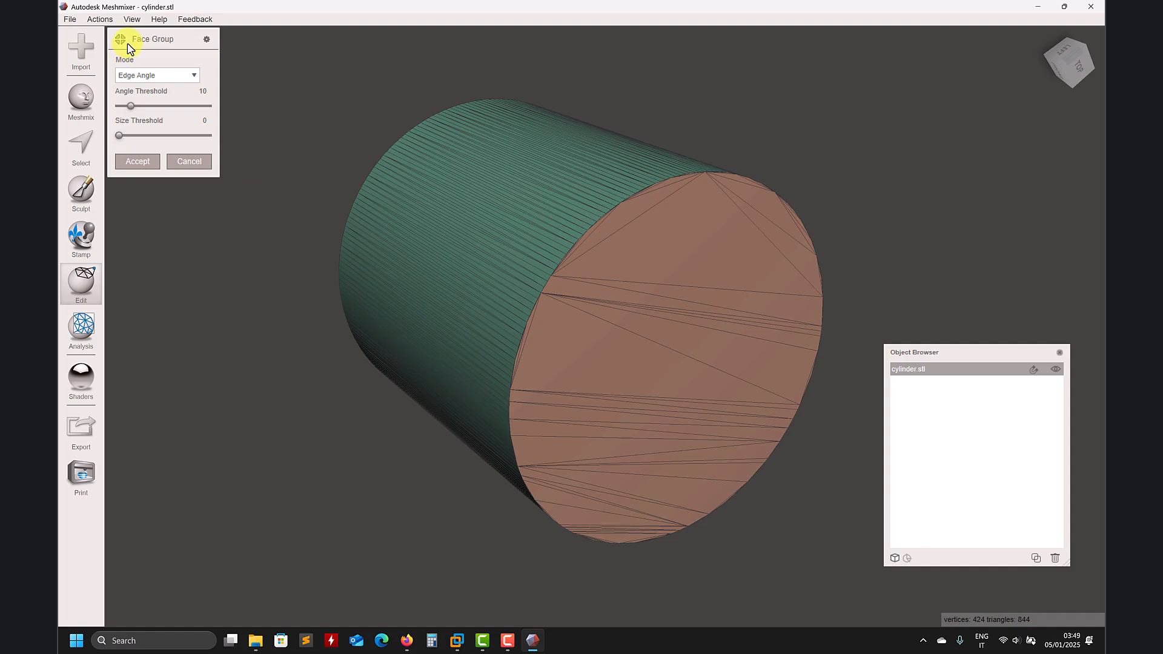
Try an Edge Angle threshold of 0 for the cylinder's face groups and set it back to 10.
left_click(181, 75)
left_click(159, 102)
left_click(177, 77)
left_click(167, 92)
left_click_drag(131, 106, 68, 114)
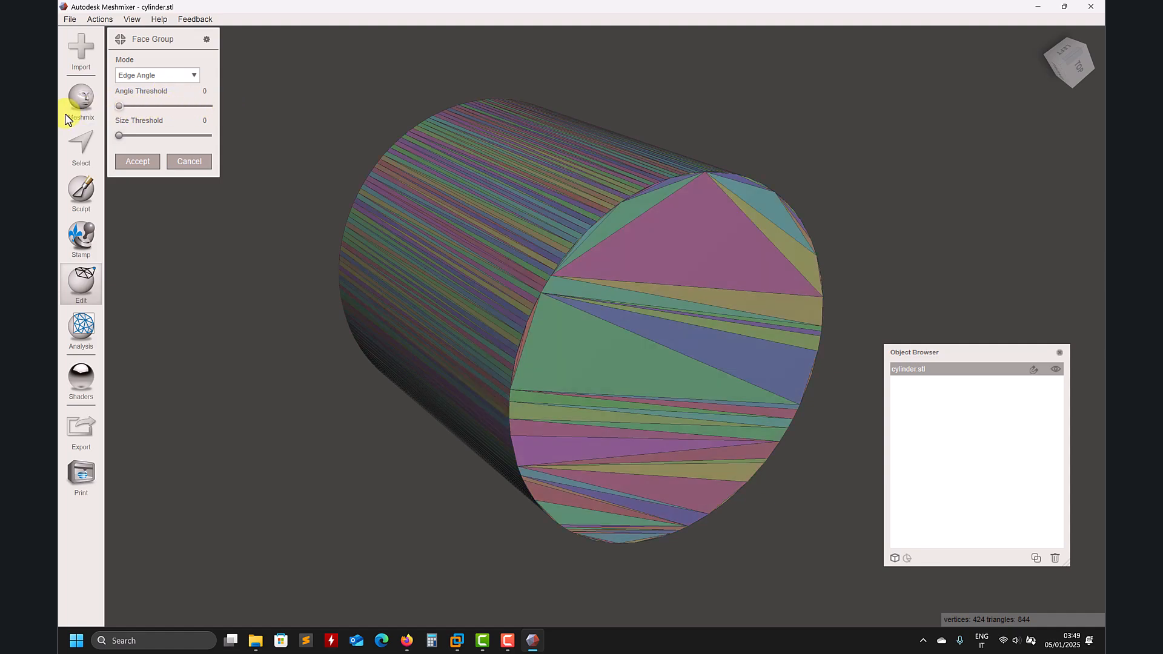
right_click_drag(306, 133, 300, 155)
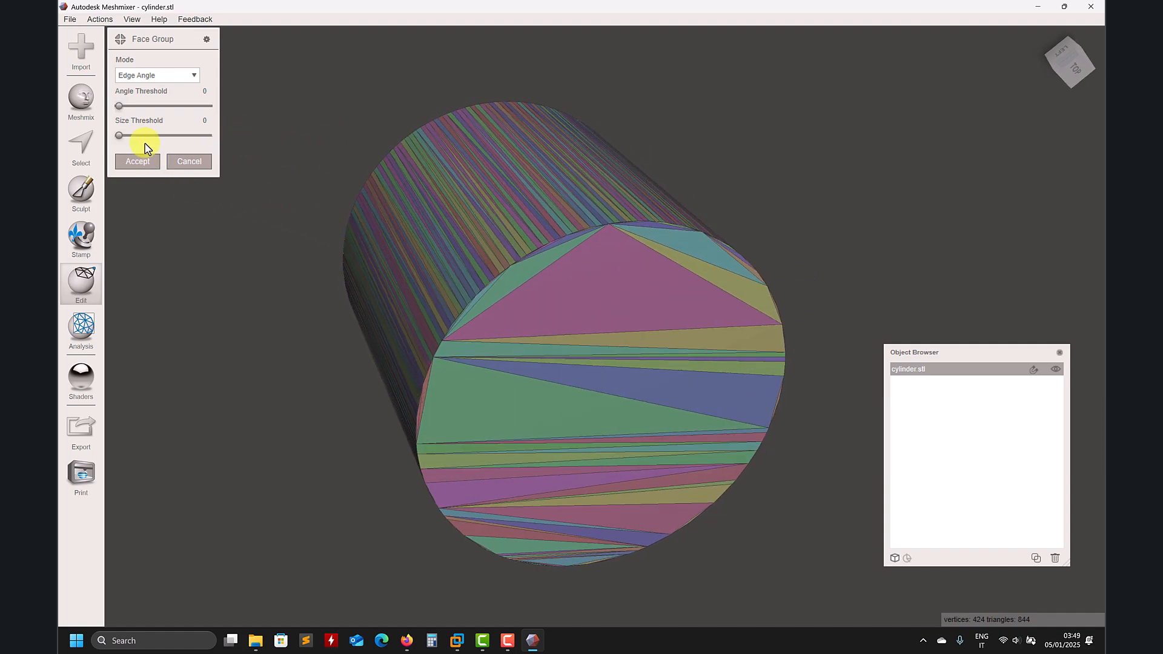
left_click_drag(120, 108, 135, 107)
double_click(207, 89)
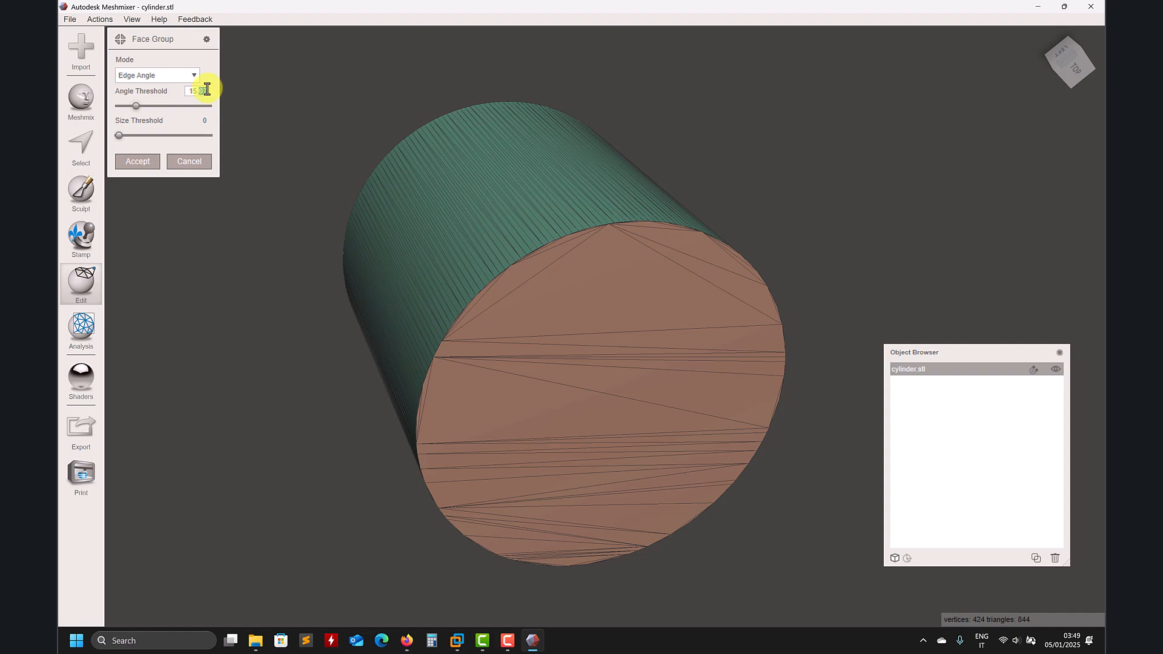
type("10")
Try the Normal Angle mode for the face groups and raise the size threshold to 17.
left_click(182, 75)
left_click(162, 98)
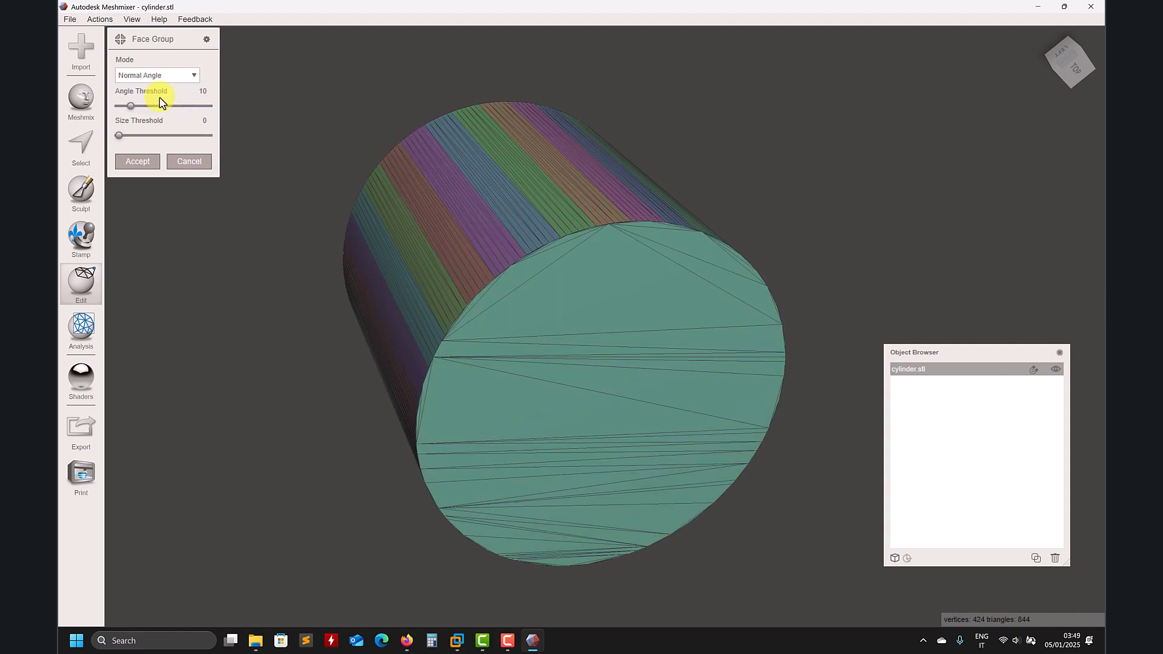
right_click_drag(361, 101, 363, 102)
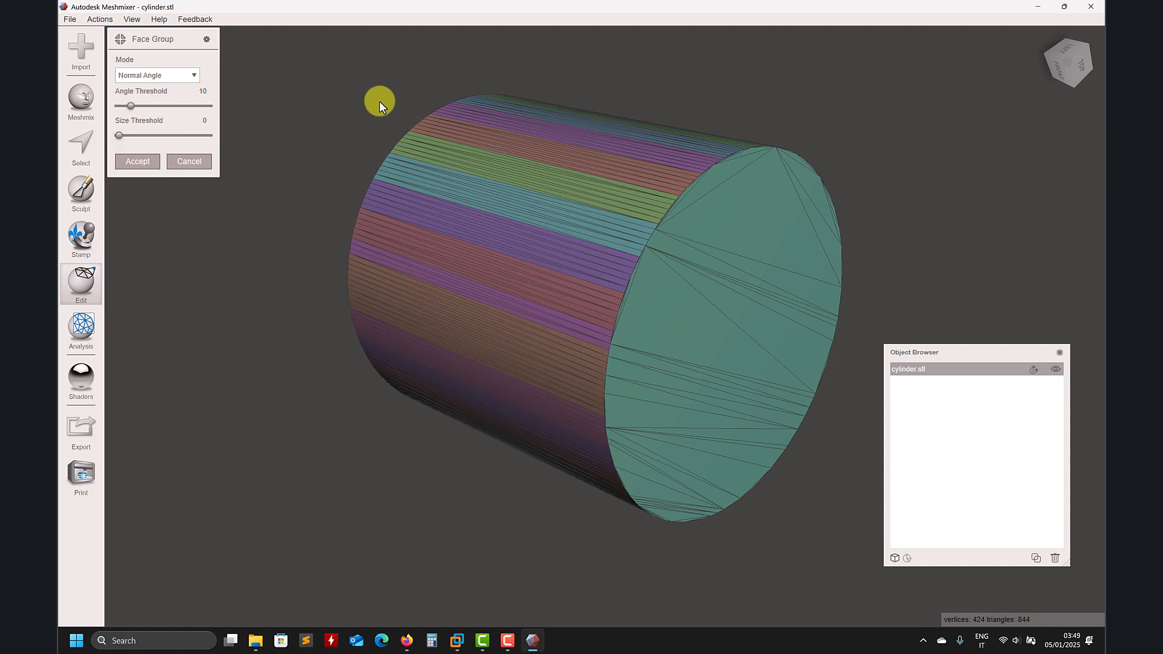
right_click_drag(375, 100, 334, 146)
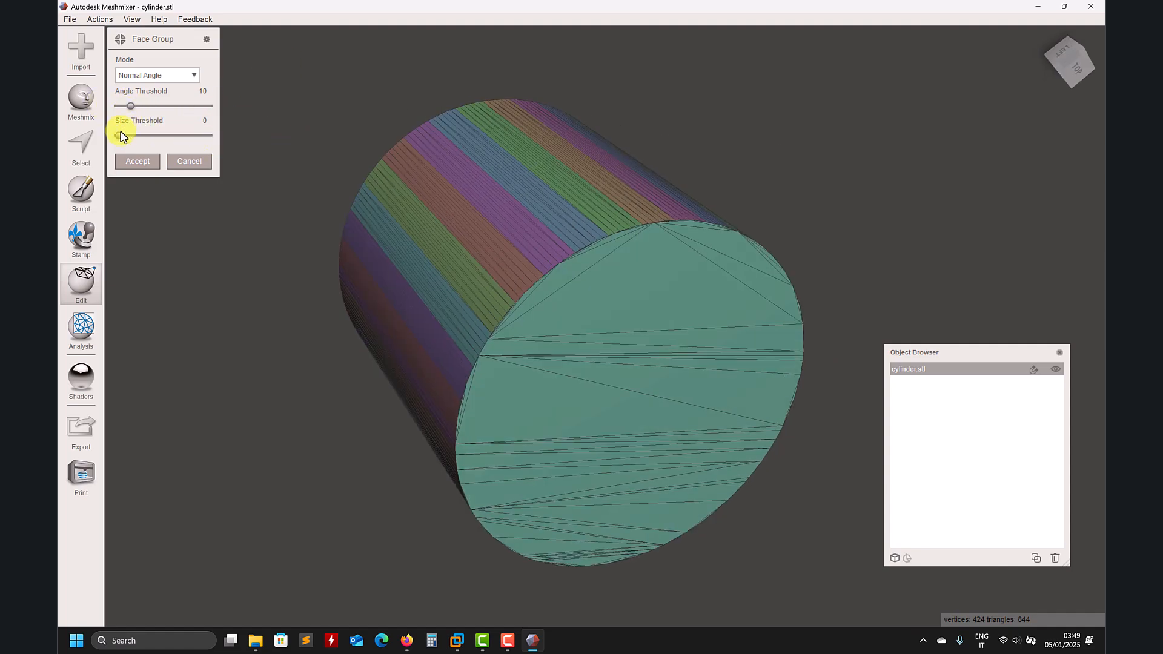
left_click_drag(121, 137, 148, 139)
right_click_drag(461, 147, 363, 128)
Set the face groups to Edge Angle mode with a size threshold of 0 and accept them.
left_click(182, 76)
left_click(158, 95)
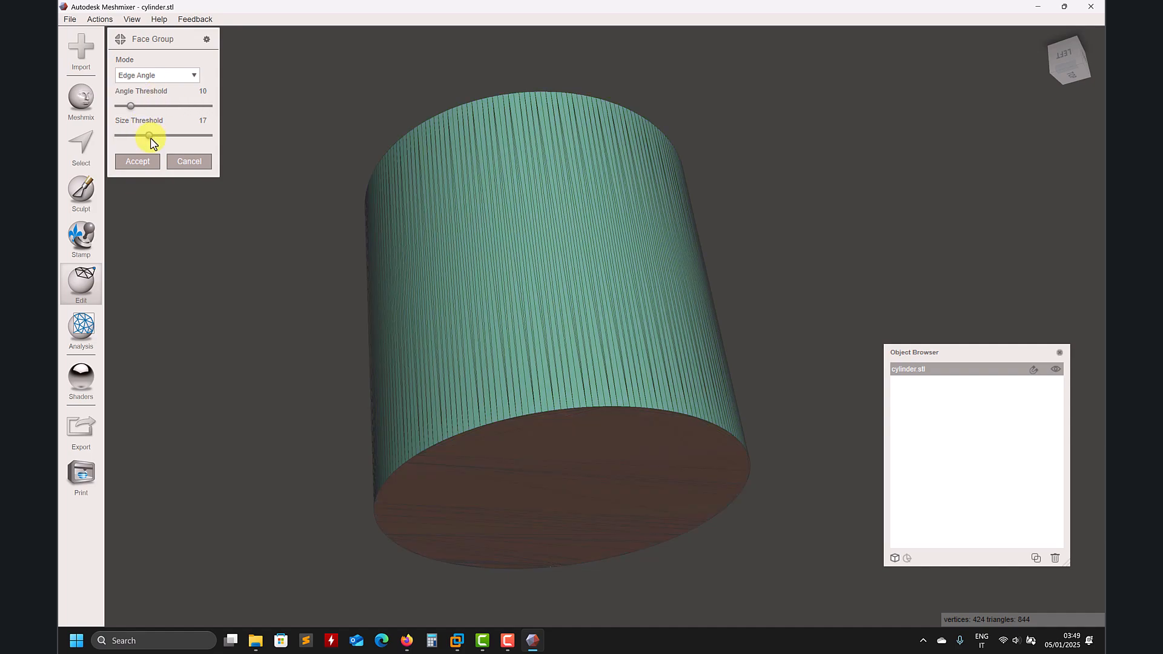
right_click_drag(296, 159, 384, 188)
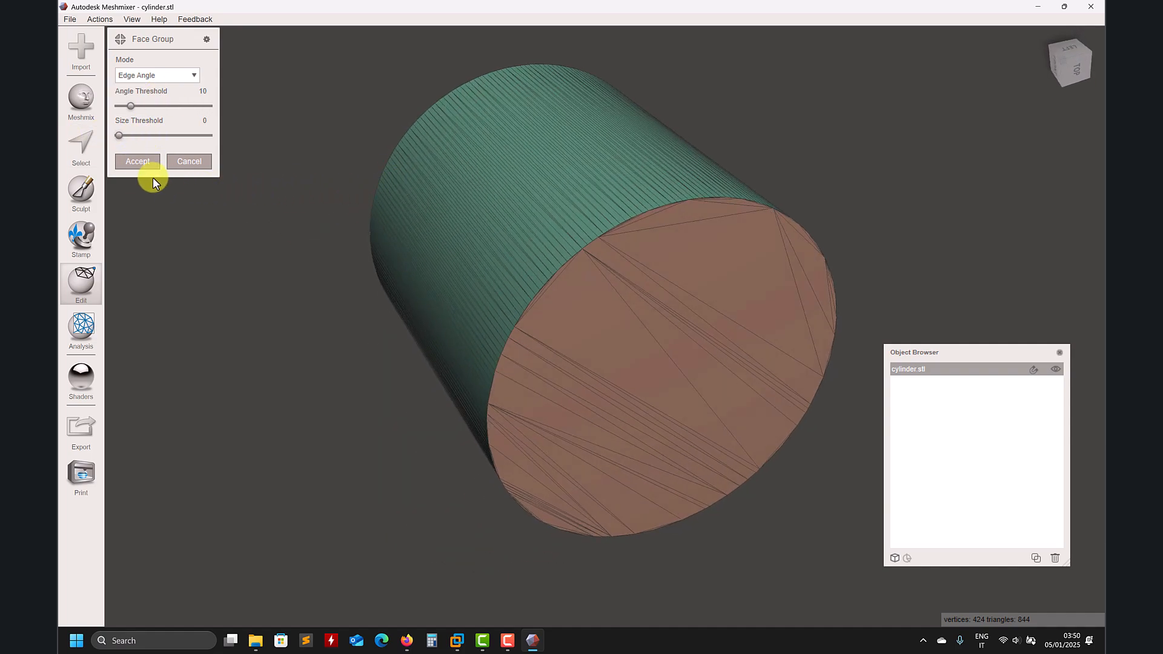
left_click(139, 163)
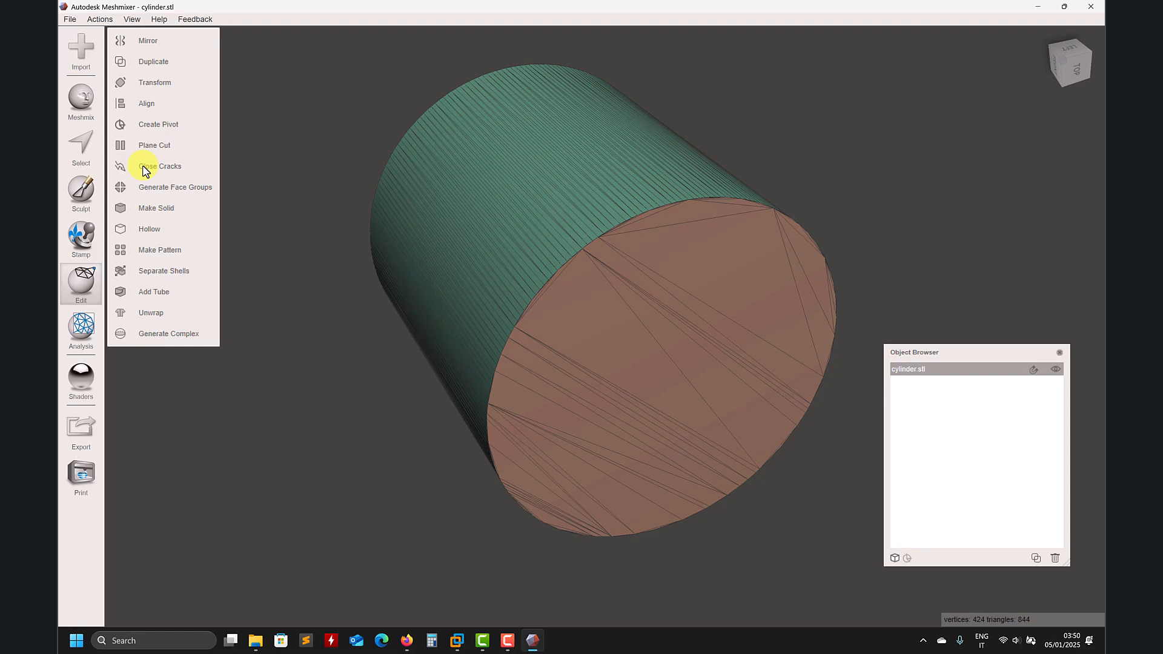
Export the grouped cylinder mesh to the mm folder in OBJ format under the file name cyl.
mouse_move(339, 254)
right_mouse_down()
mouse_move(553, 261)
mouse_move(341, 255)
right_mouse_up()
left_click(83, 431)
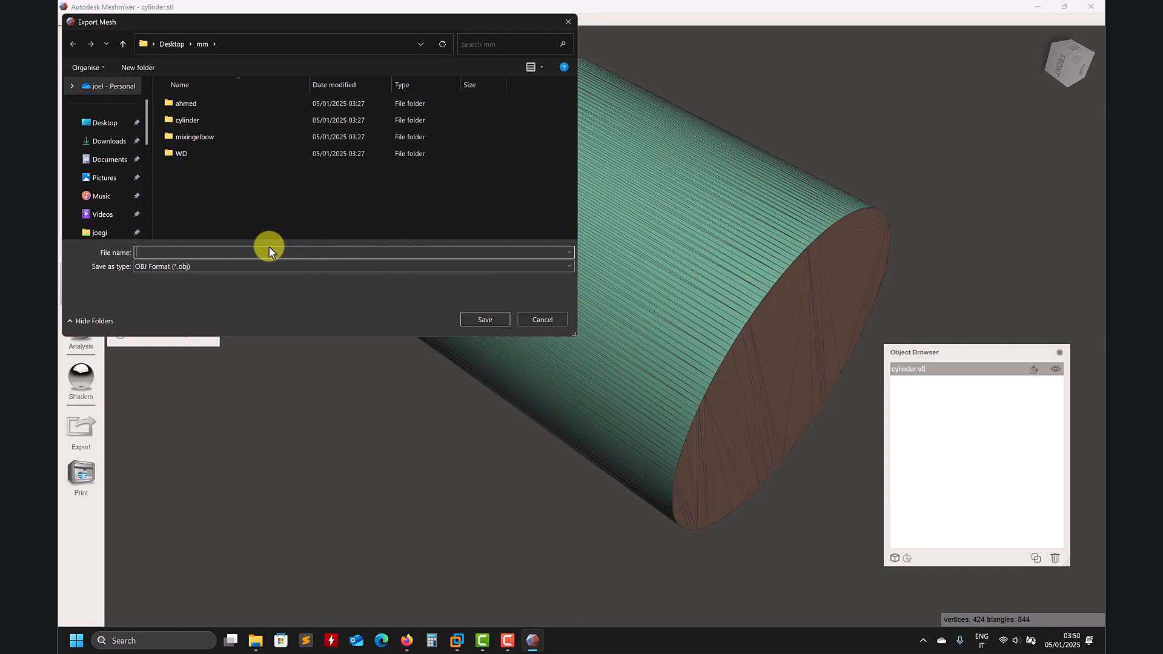
left_click(267, 267)
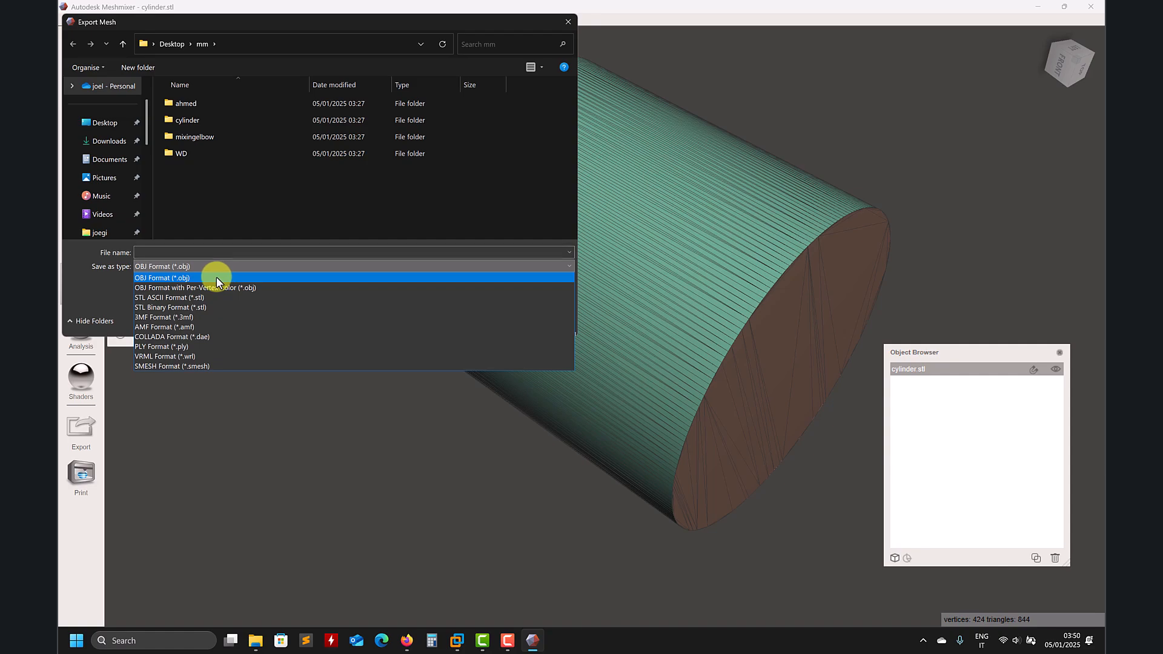
left_click(177, 280)
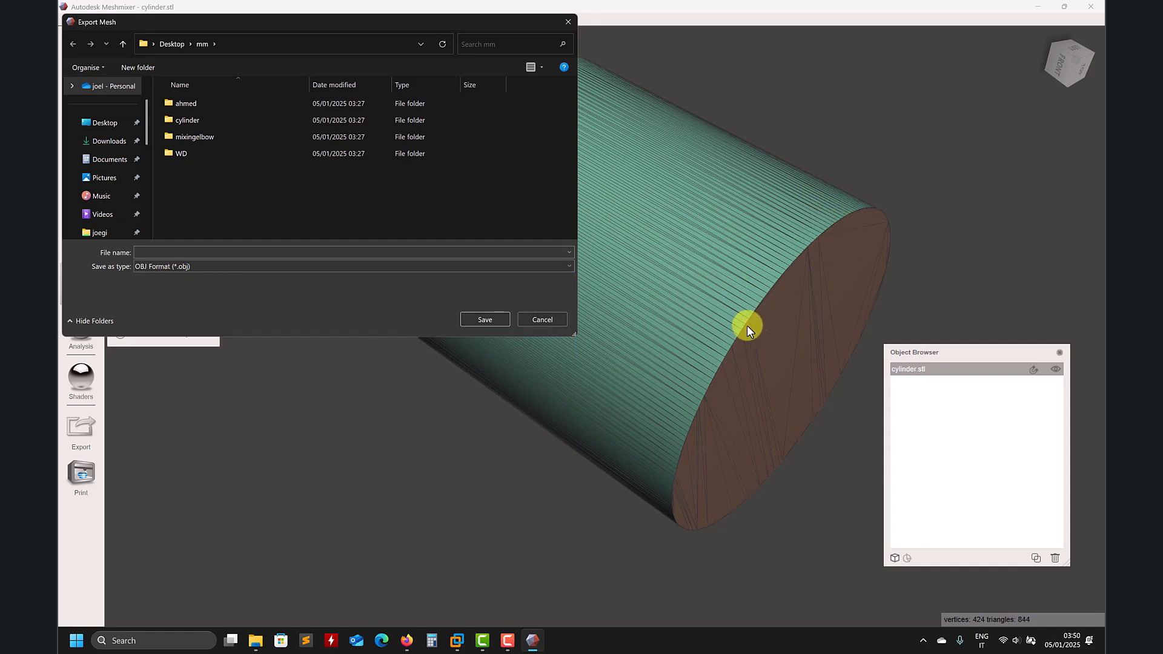
left_click(209, 252)
type("cyl")
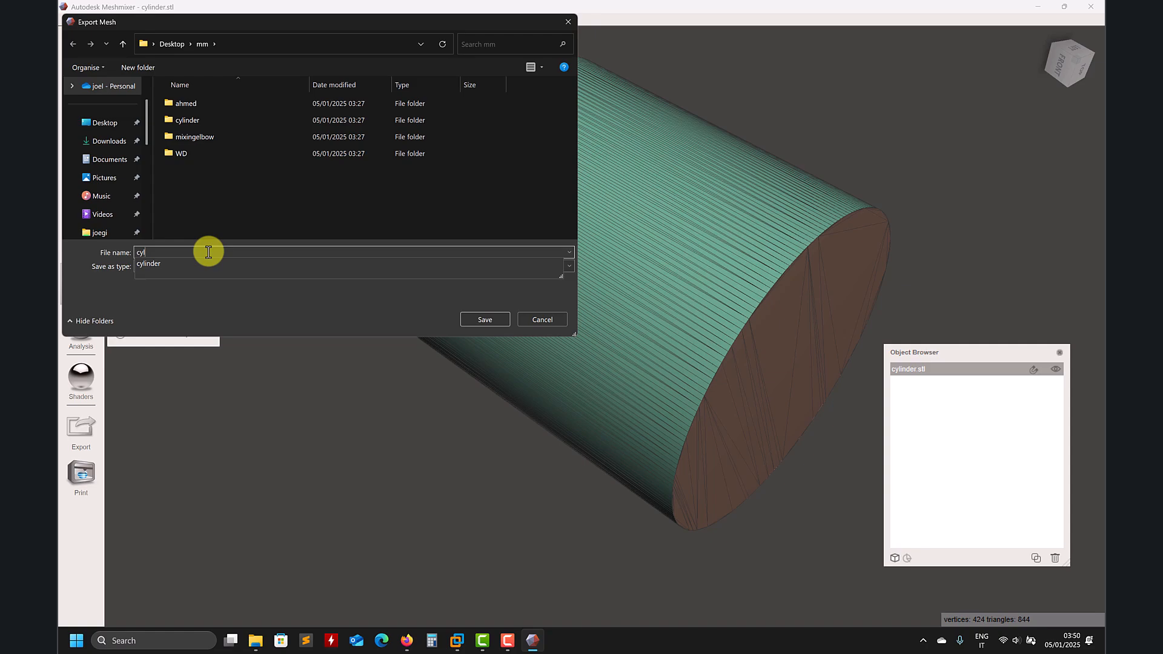
left_click(474, 315)
Switch to File Explorer and go up to the mm folder to locate the exported cyl.obj.
mouse_move(257, 638)
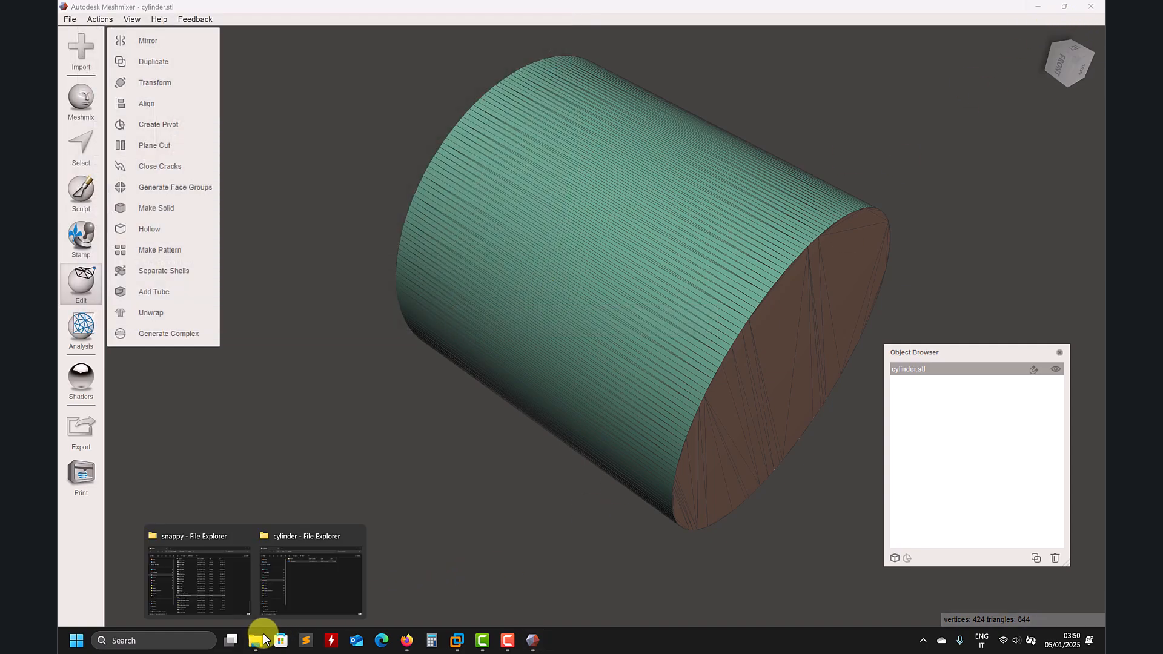
left_click(287, 590)
left_click(331, 120)
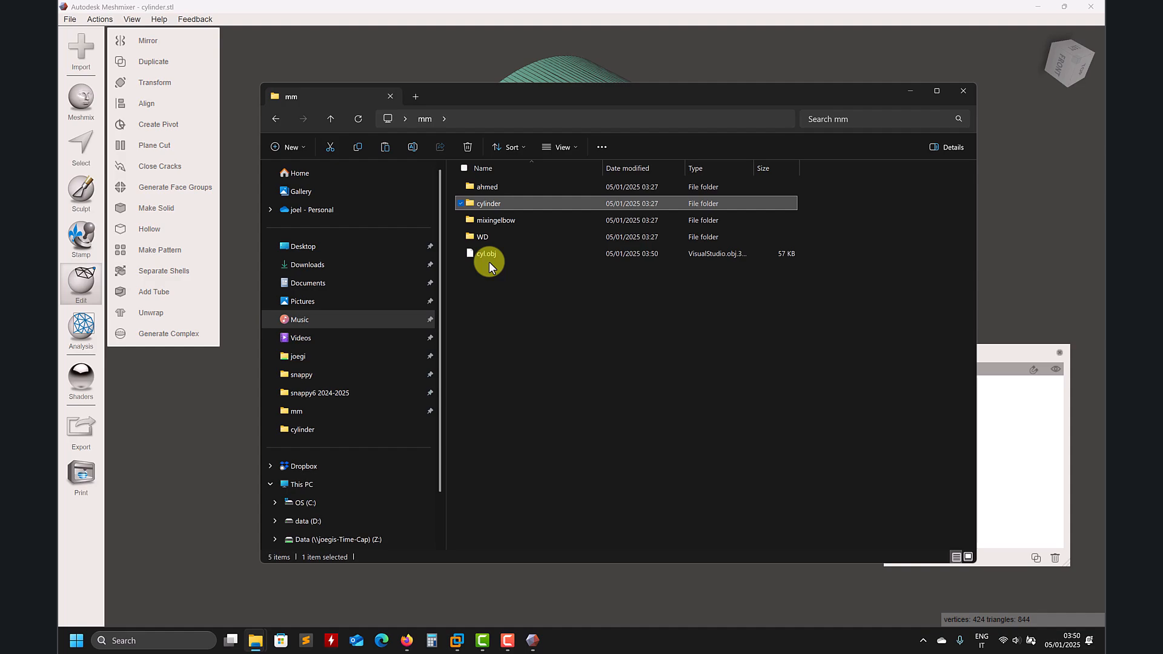
Open cyl.obj from the mm folder in Sublime Text, arranging the windows and maximizing the editor.
left_click(308, 642)
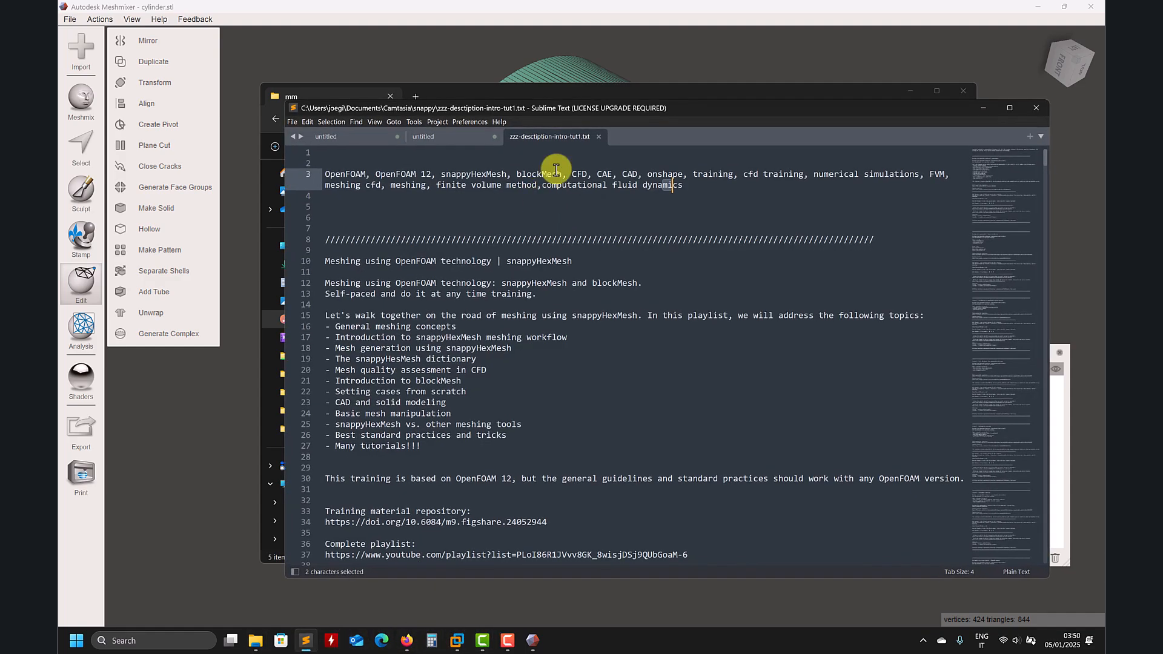
key("ctrl+n")
left_click_drag(775, 107, 925, 152)
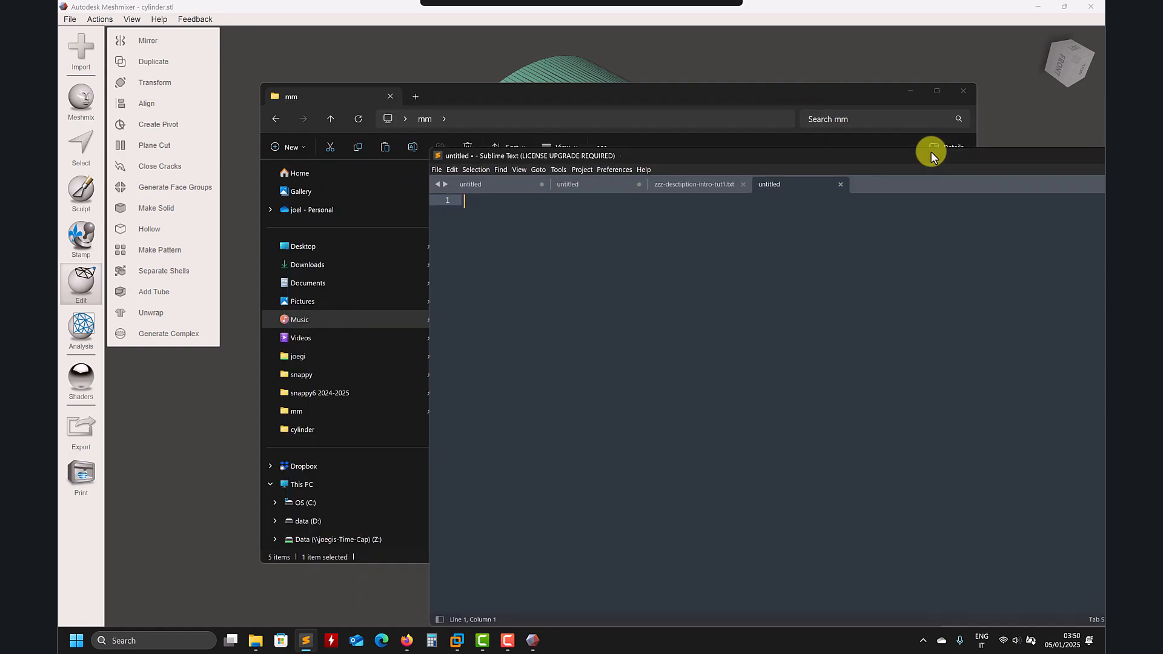
left_click(819, 93)
left_click_drag(819, 92, 675, 63)
left_click_drag(342, 224, 936, 292)
left_click_drag(937, 159, 681, 121)
left_click(902, 121)
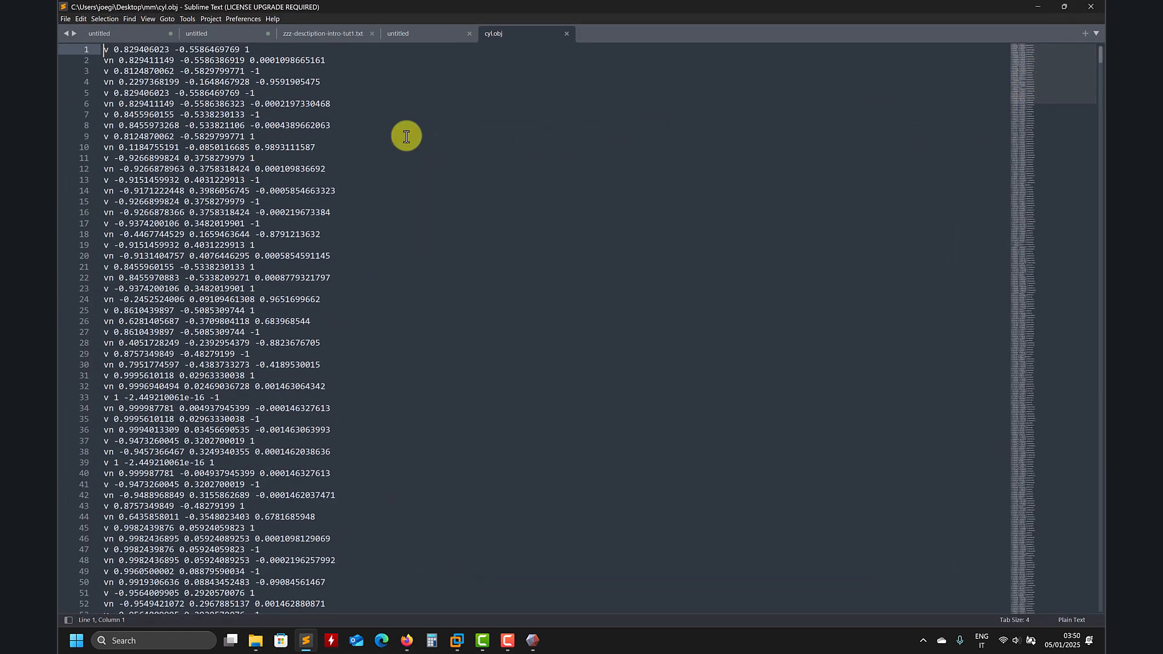
left_click_drag(1059, 63, 1044, 30)
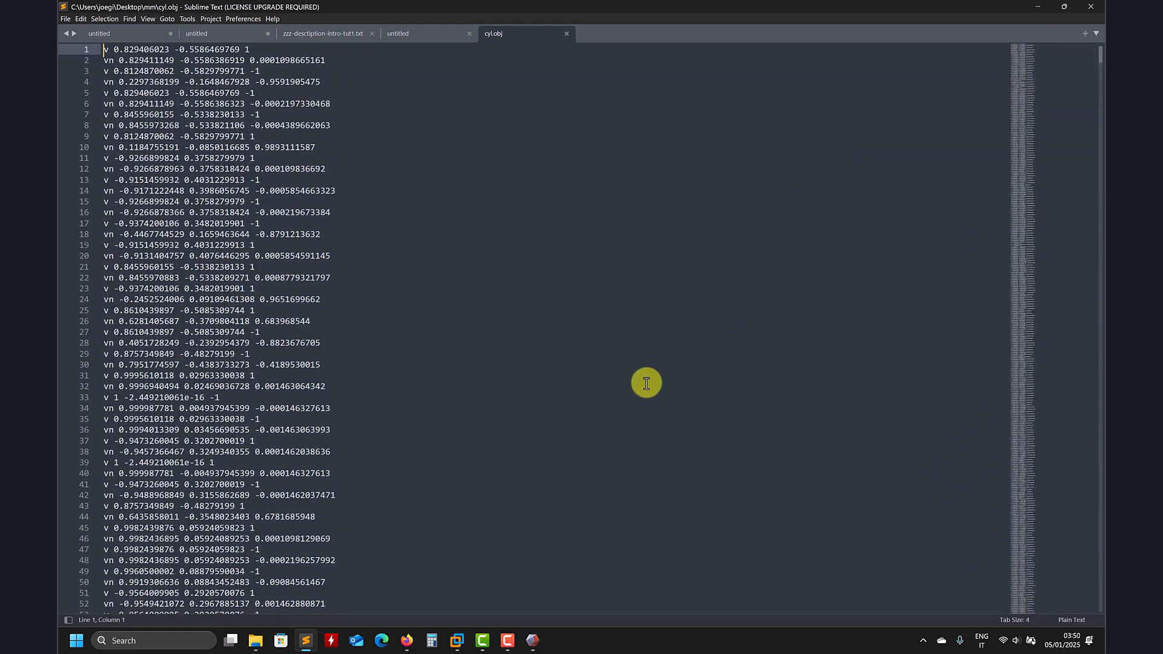
Search cyl.obj for "g" and examine the group line naming mmGroup1.
key("ctrl+f")
key("BackSpace")
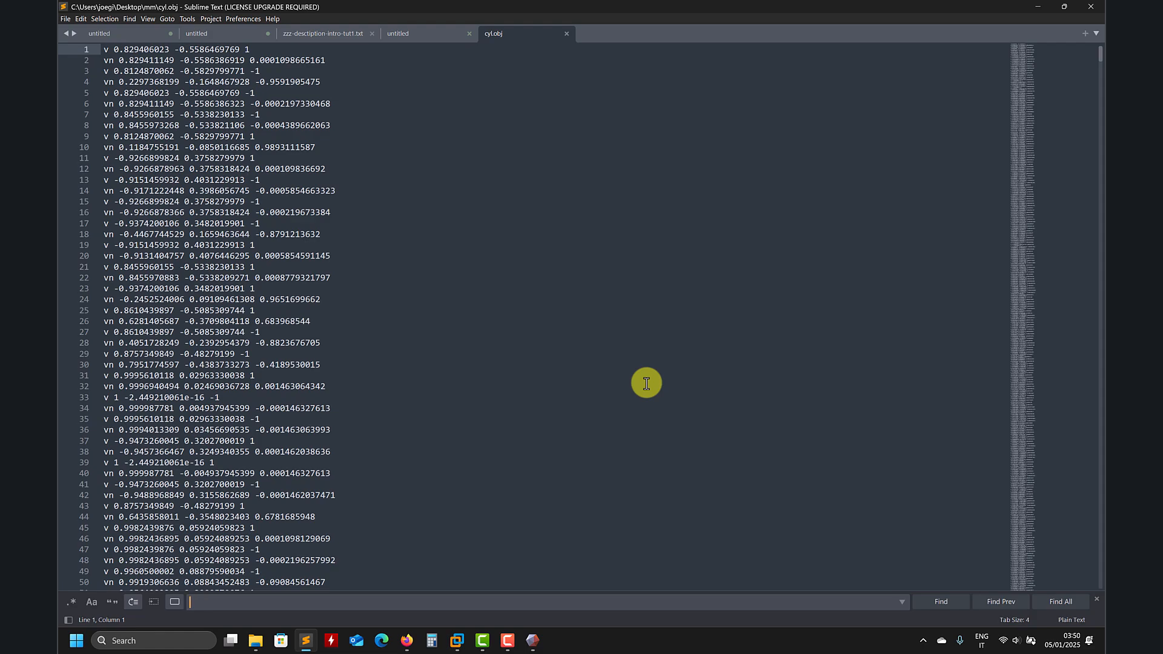
type("g")
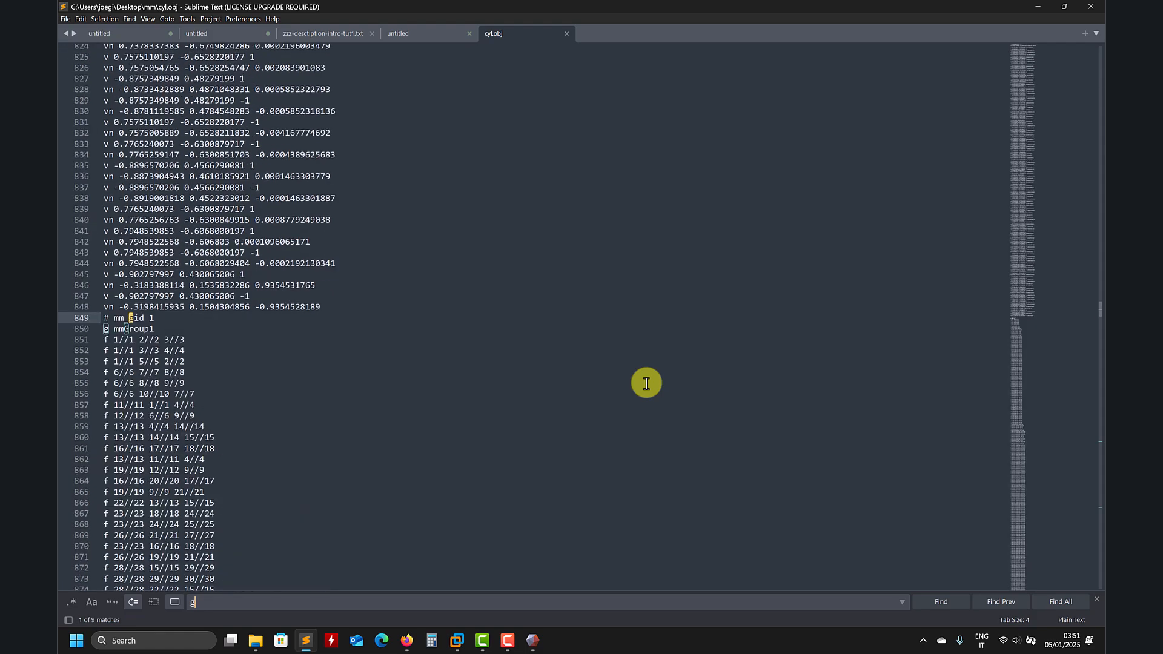
left_click(103, 331)
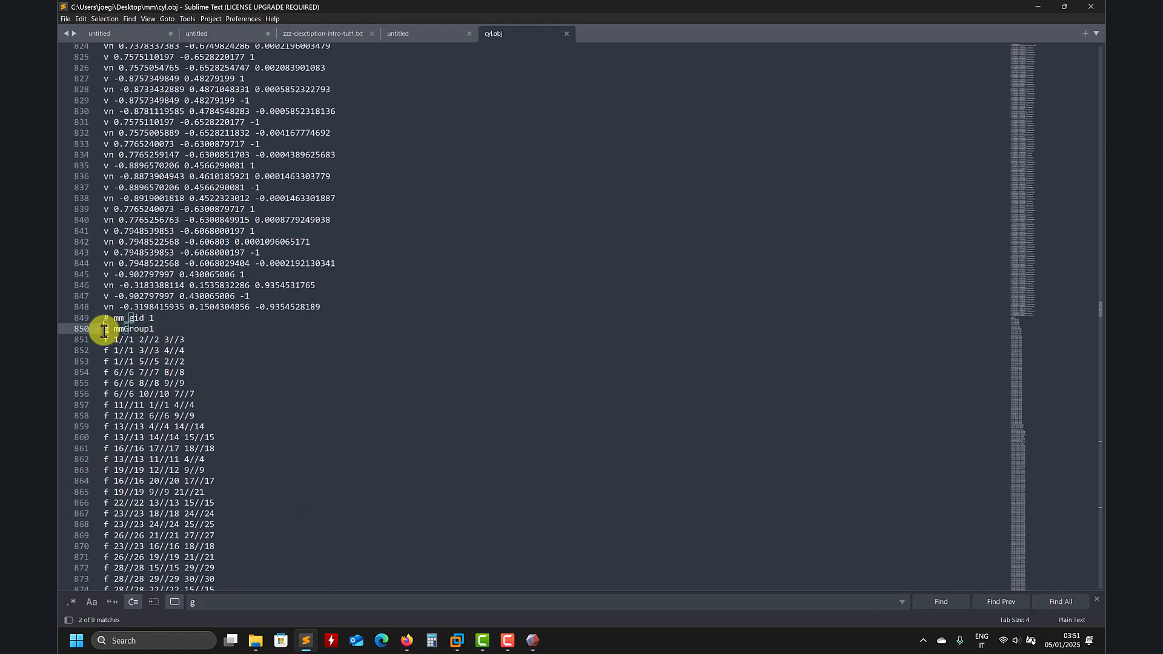
left_click(107, 332)
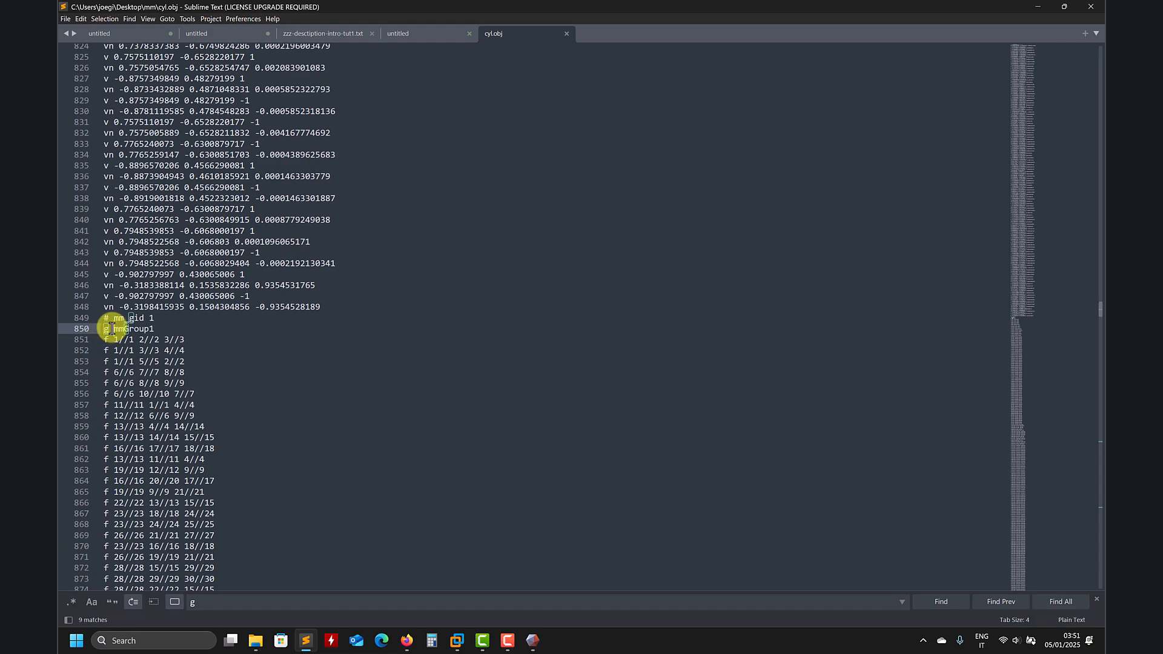
double_click(106, 330)
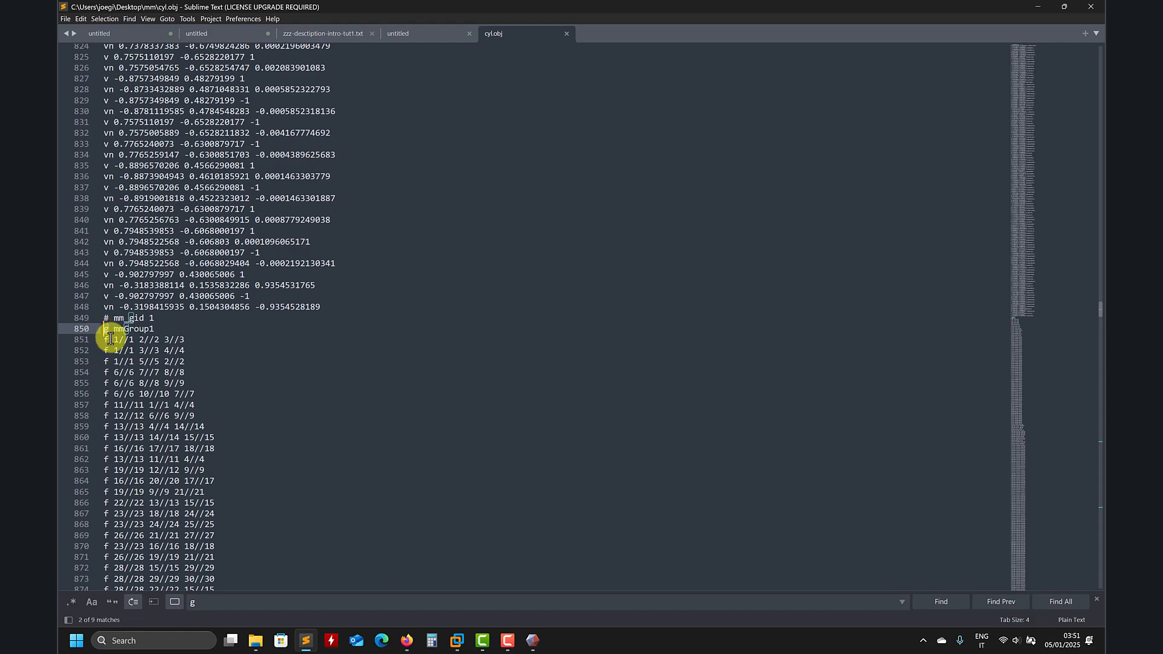
left_click_drag(114, 330, 167, 326)
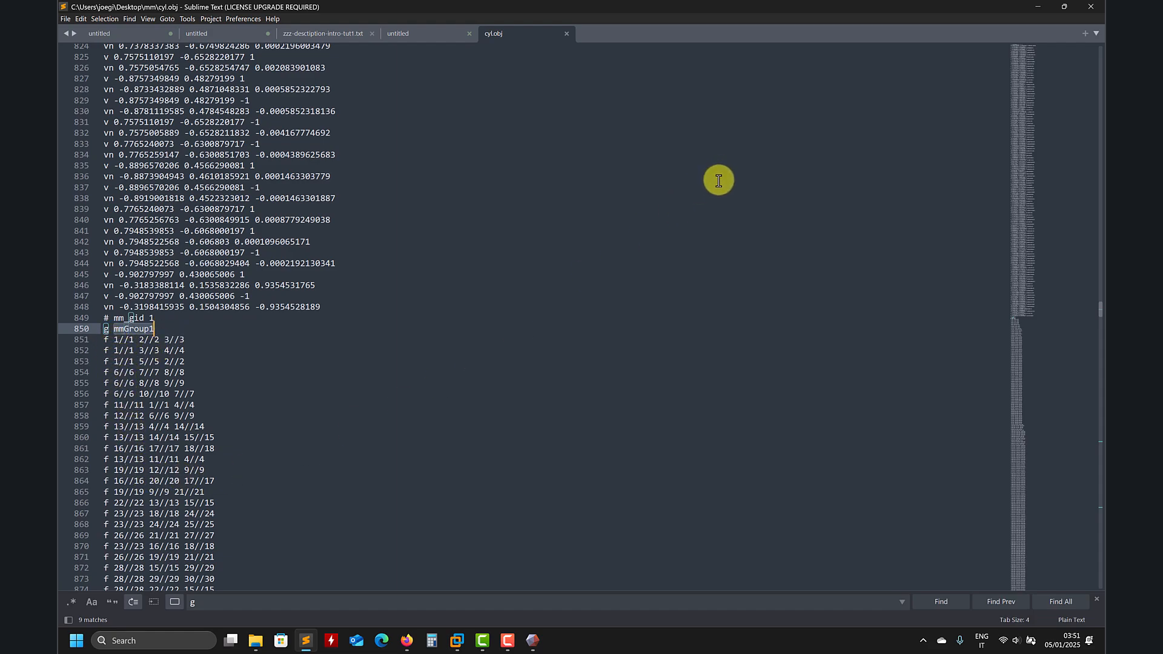
Search cyl.obj for mmGroup1, and look through the face lists from the end of the file upward.
key("ctrl+f")
left_click(952, 605)
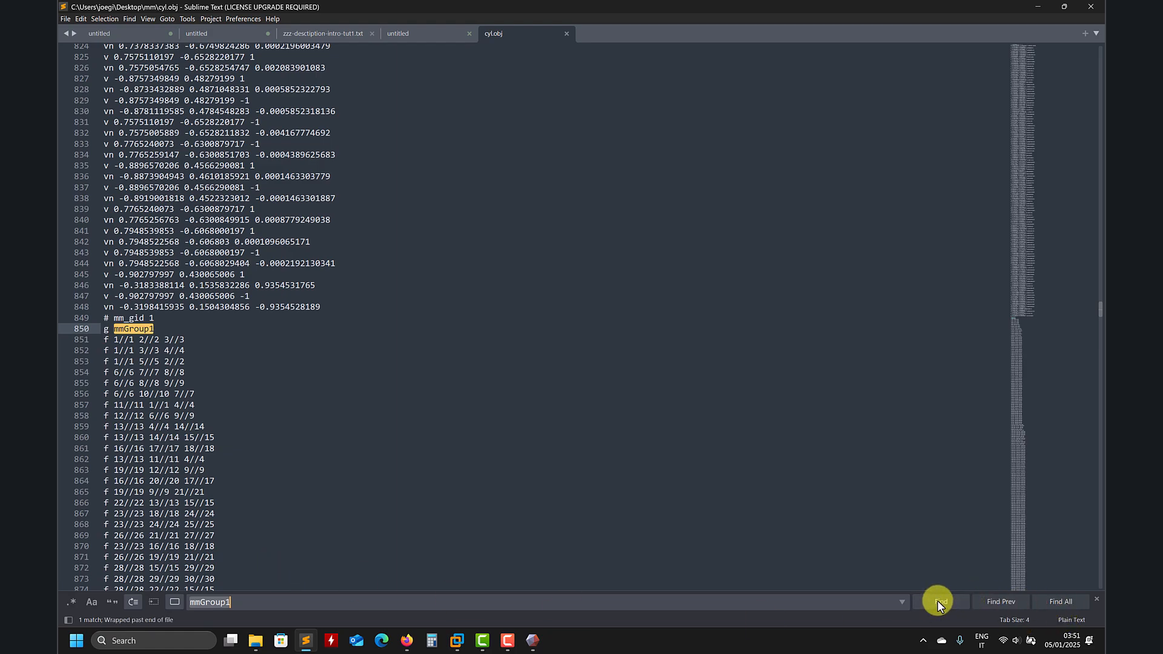
left_click(1057, 602)
left_click_drag(1069, 281, 1063, 591)
key("ctrl+f")
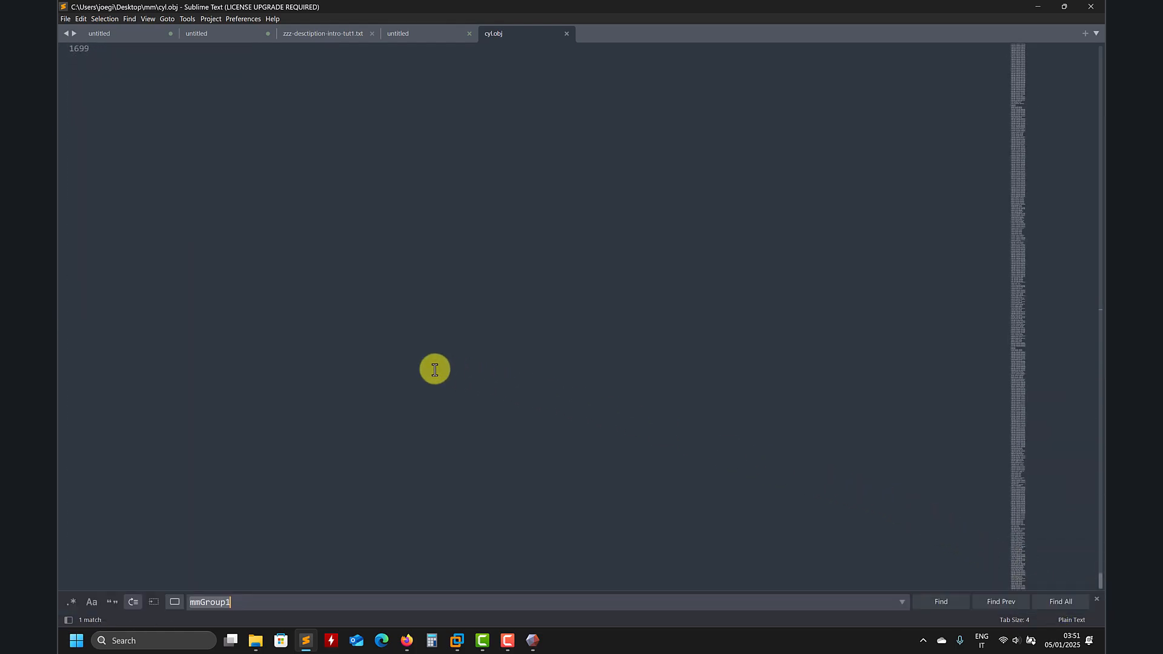
scroll(376, 354, "up", 10)
scroll(376, 353, "up", 20)
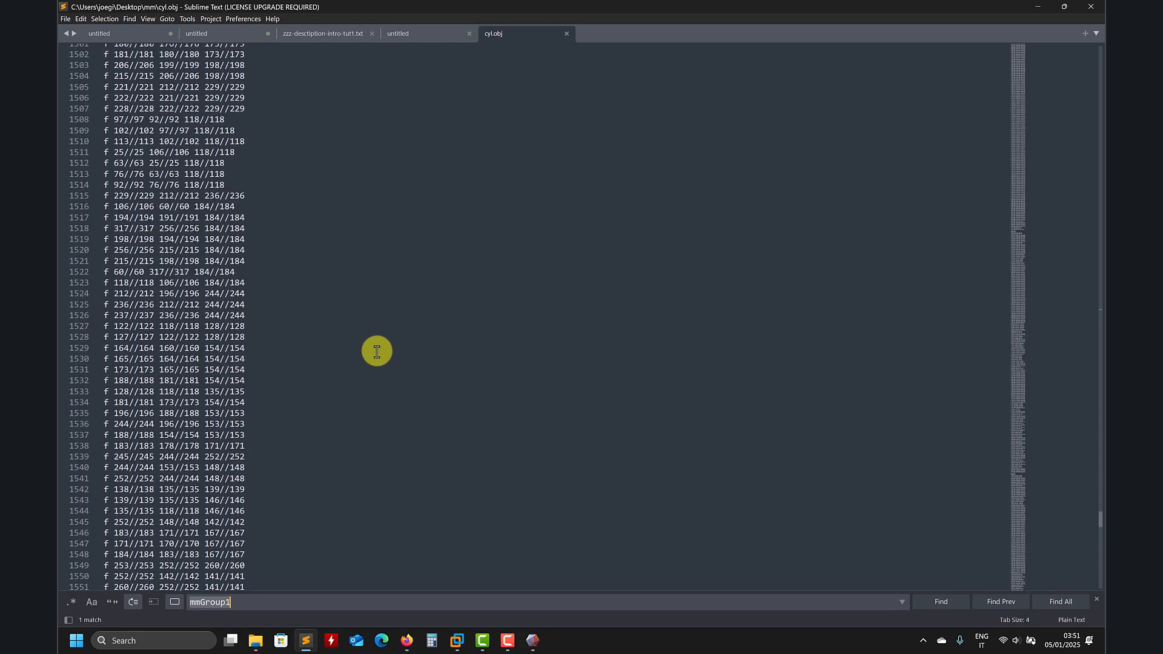
scroll(377, 352, "up", 20)
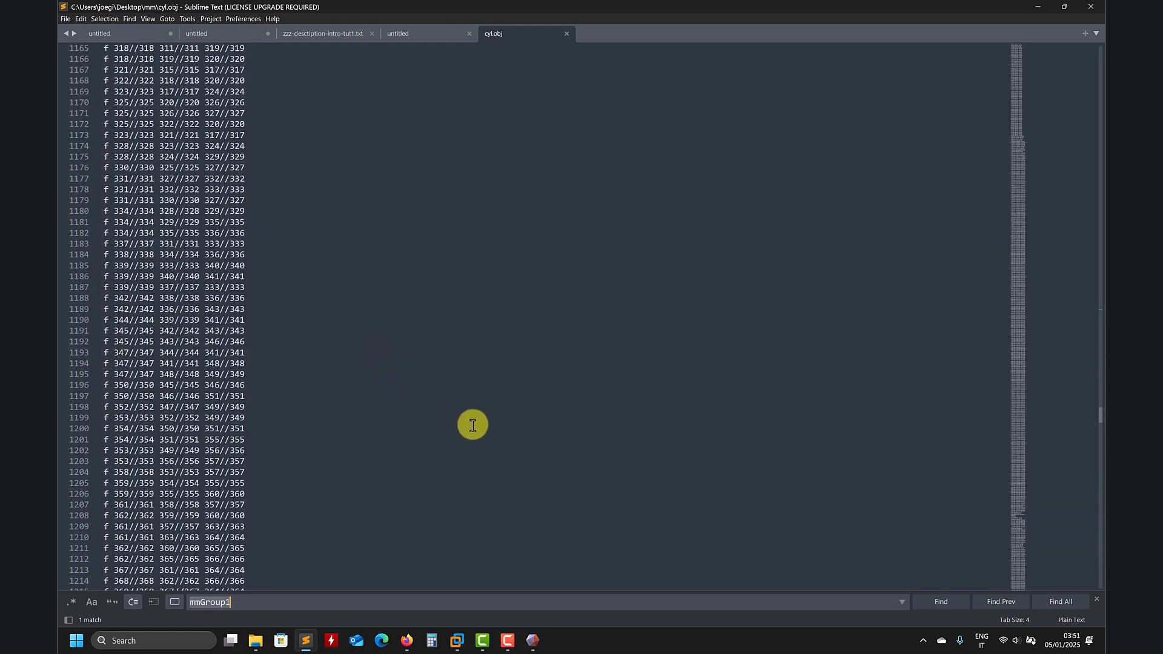
Search for "g" to reach mmGroup2, rename that group inside1, and find the following group.
type("g")
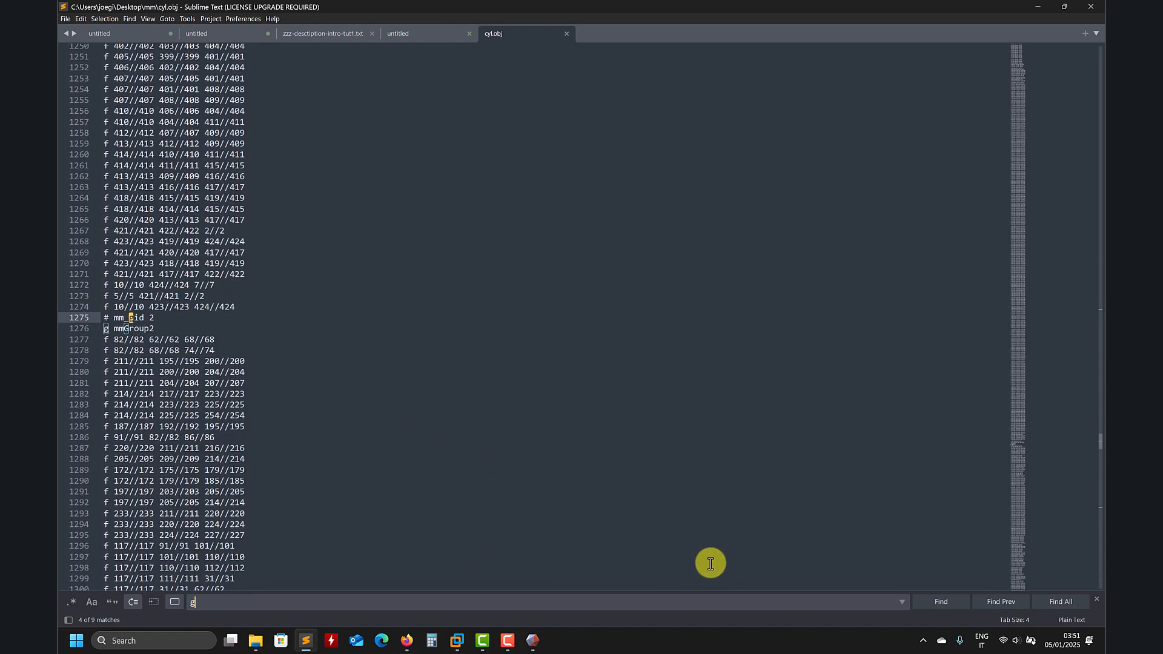
double_click(136, 329)
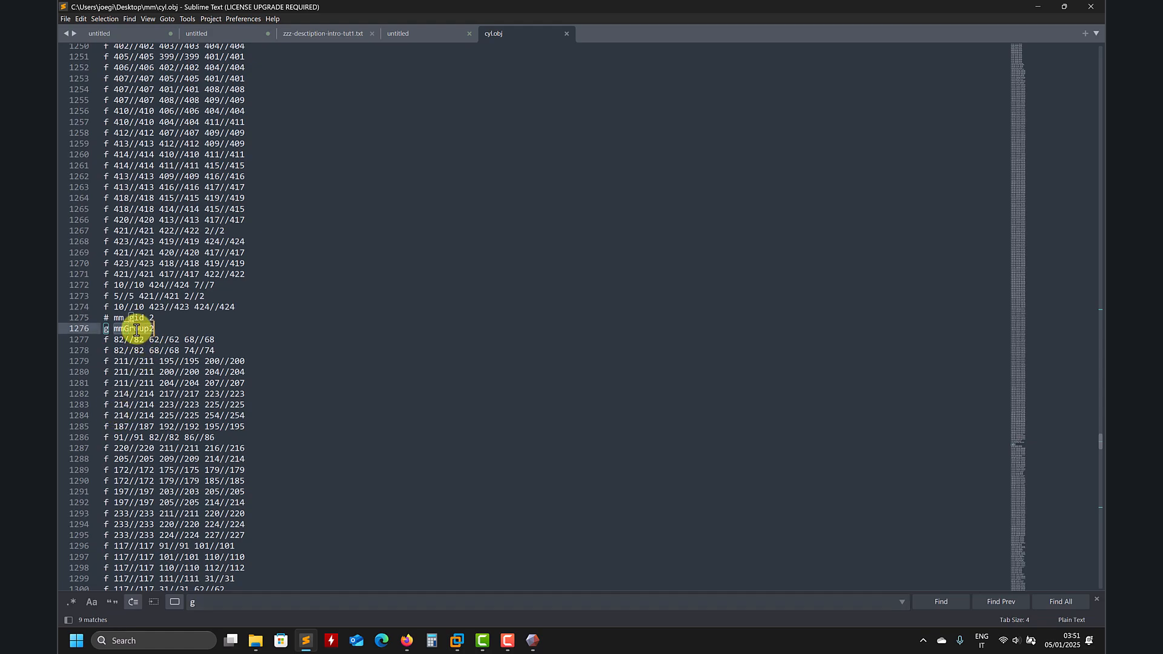
type("in")
type("side1")
left_click(933, 599)
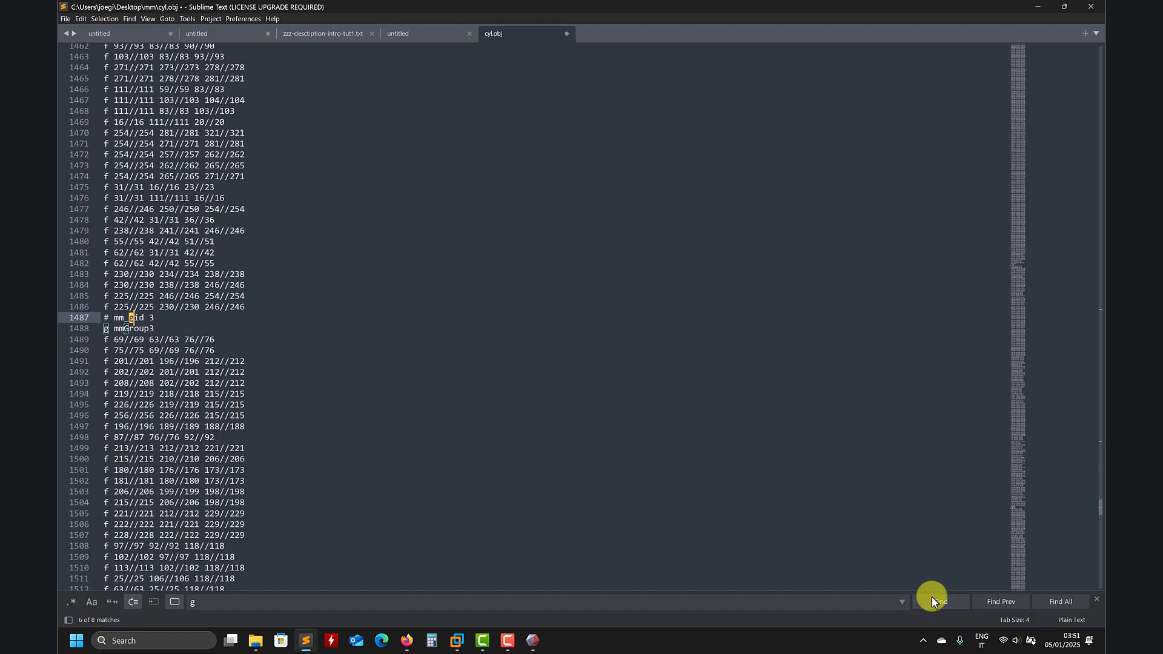
Rename the mmGroup3 group as side2 and pick out the mm_gid 3 comment line above it.
double_click(139, 329)
type("side2")
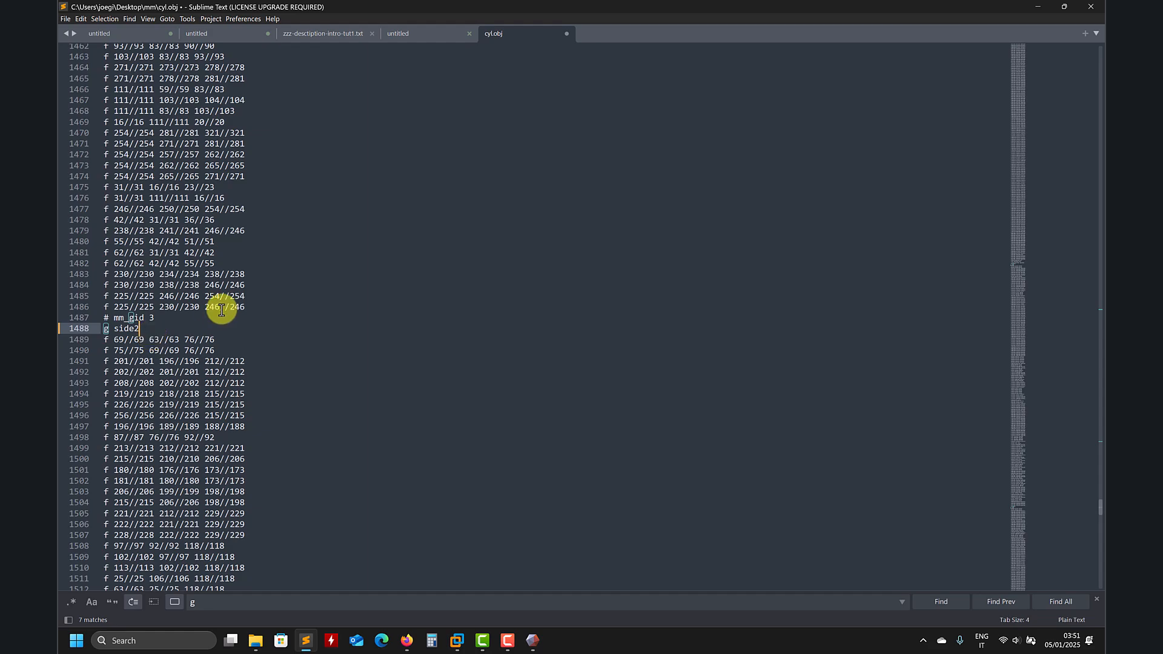
left_click(101, 317)
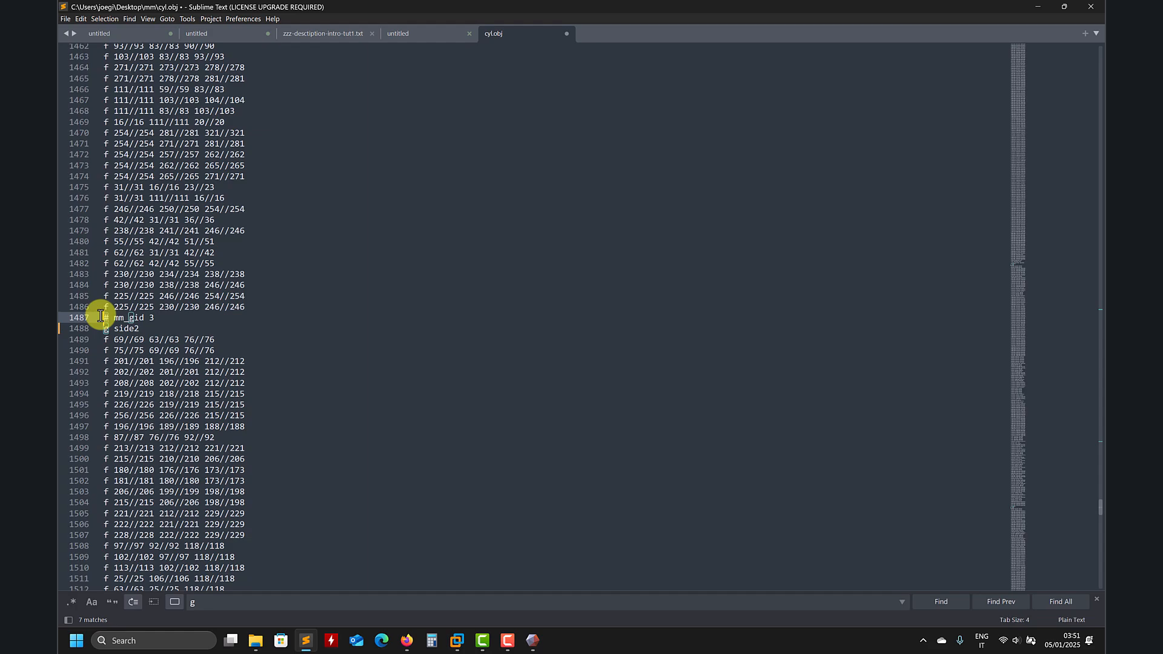
left_click_drag(100, 316, 156, 318)
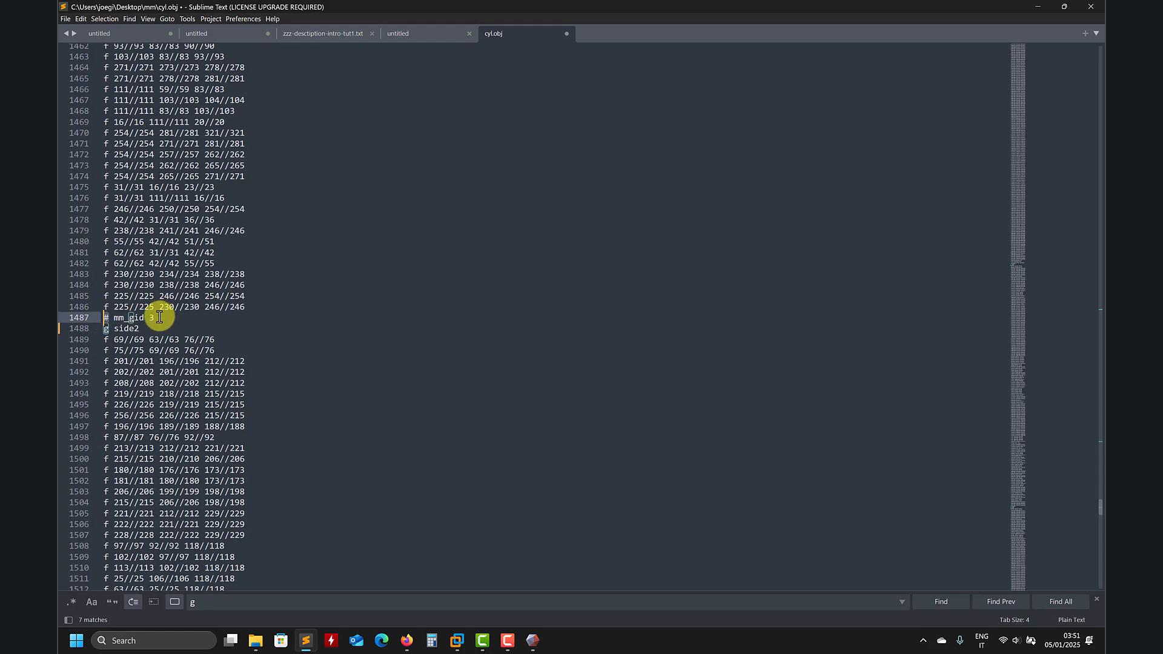
Undo the group renames in cyl.obj, then search for "g" and select the name mmGroup3.
key("ctrl+z")
key("ctrl+z")
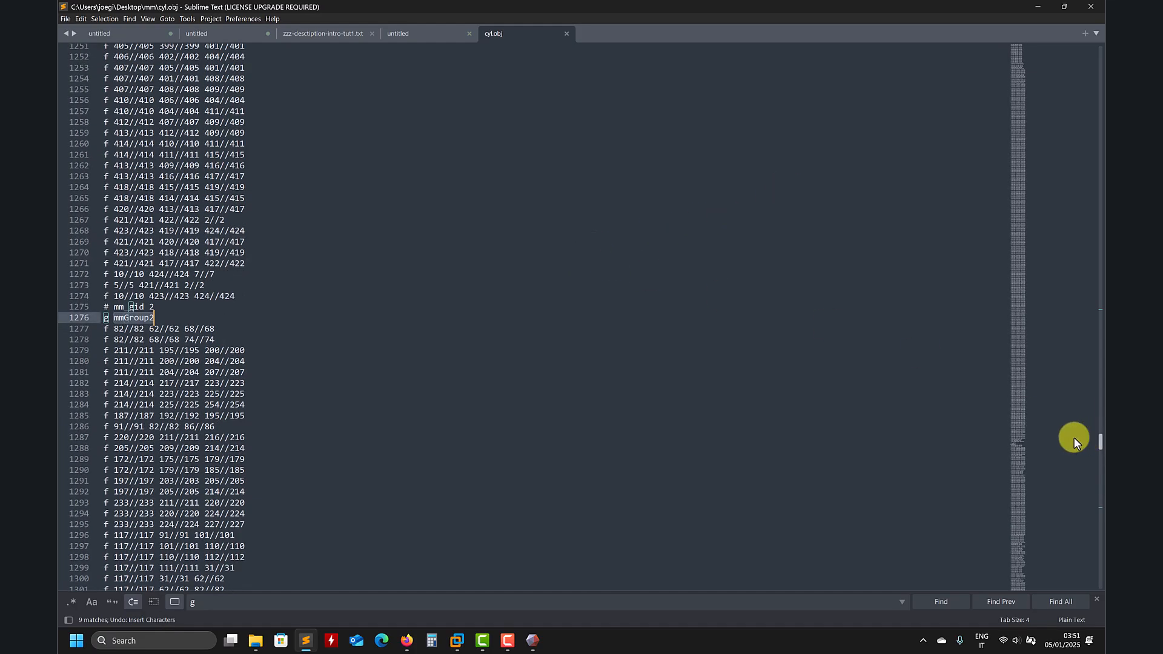
left_click_drag(1042, 432, 1045, 302)
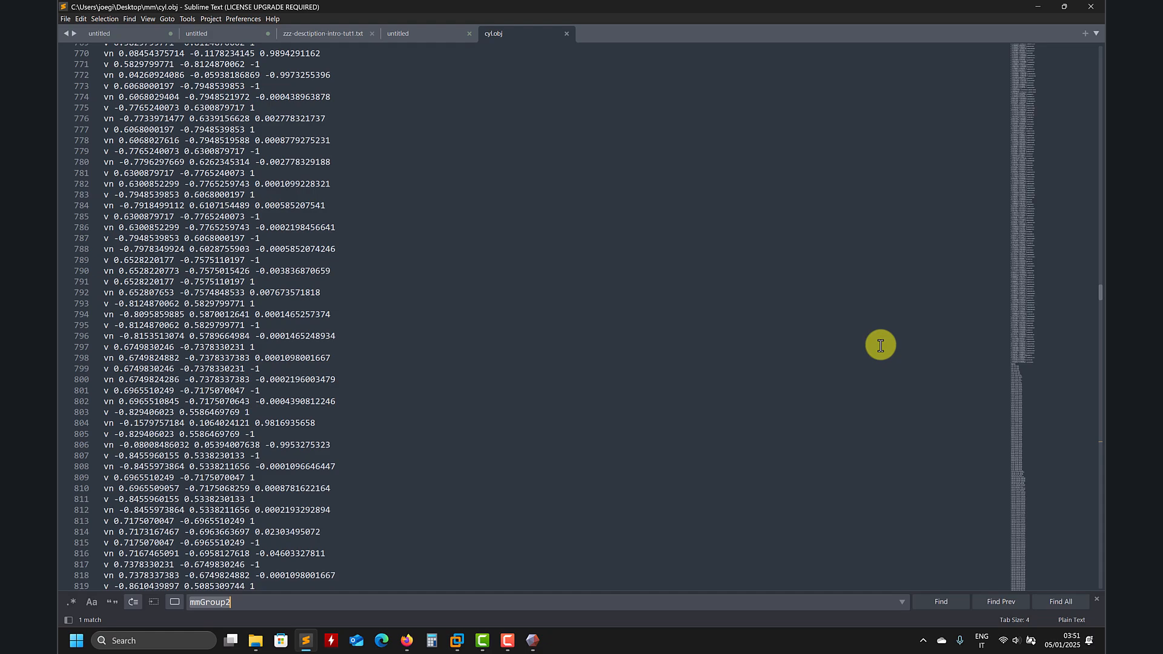
type("g")
left_click_drag(173, 328, 114, 332)
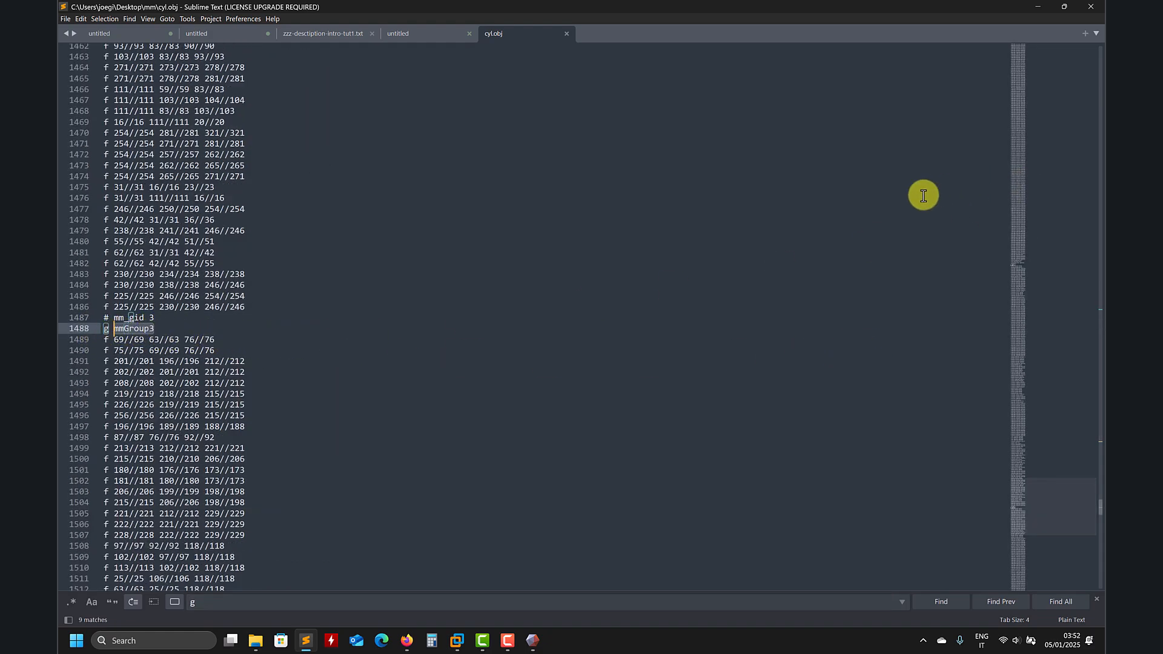
Minimize the text editor and file window to return to Meshmixer, and bring the cylinder's flat end into view.
left_click(1037, 7)
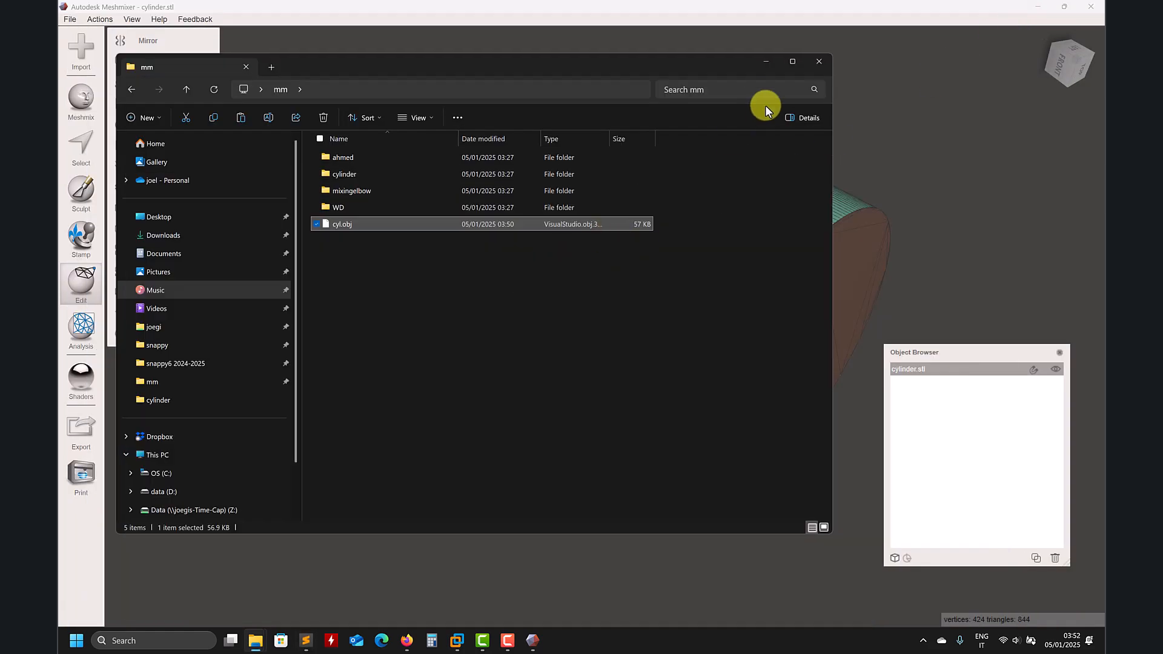
left_click(757, 61)
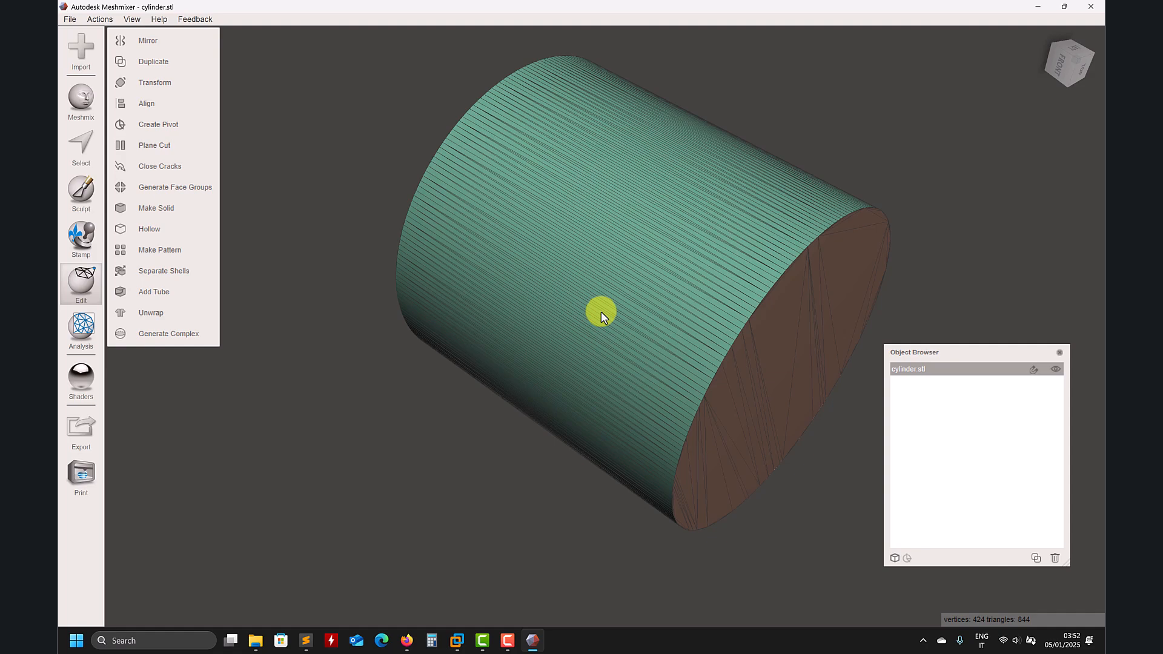
right_click_drag(622, 335, 582, 340)
scroll(582, 339, "up", 3)
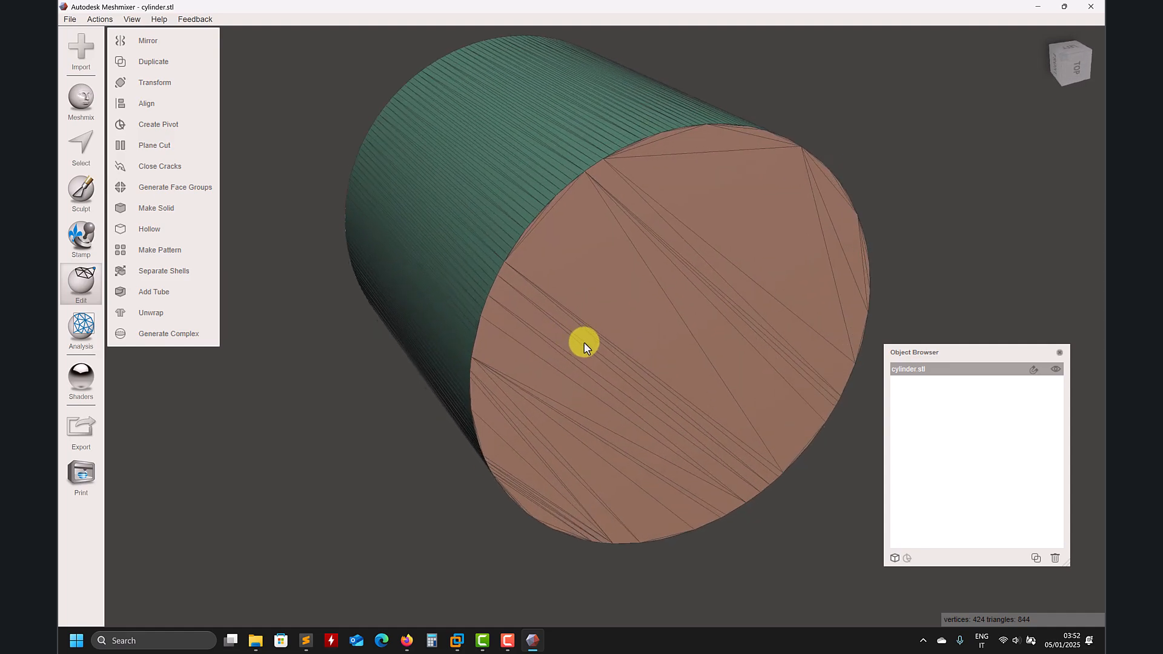
middle_click_drag(584, 341, 573, 366)
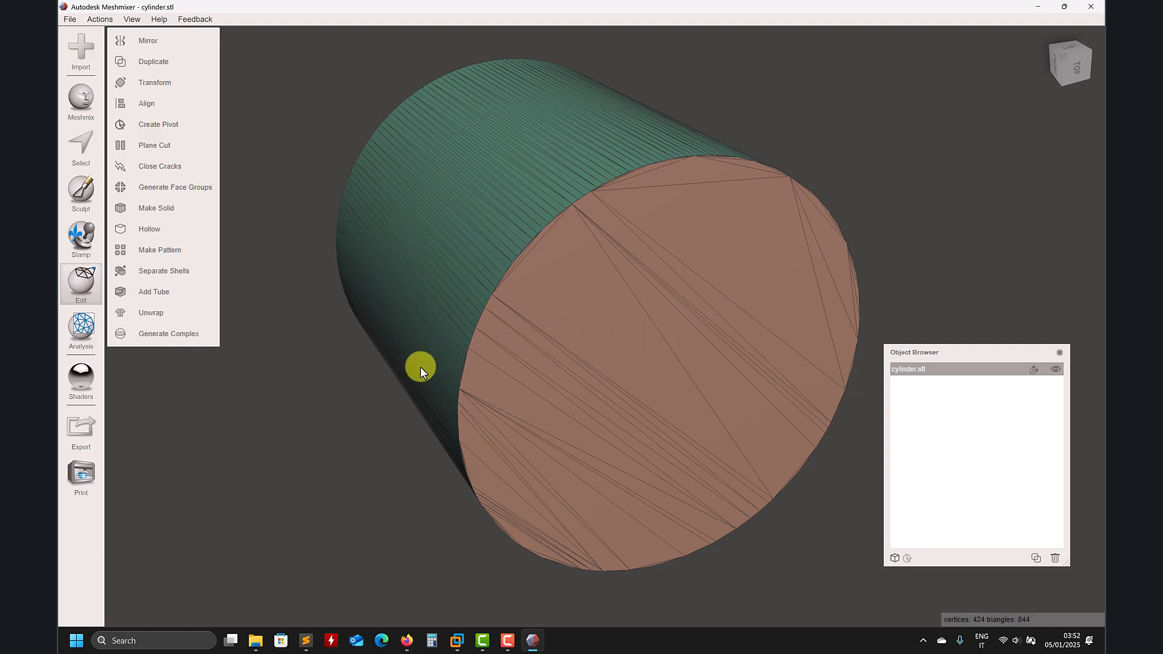
key("ctrl+a")
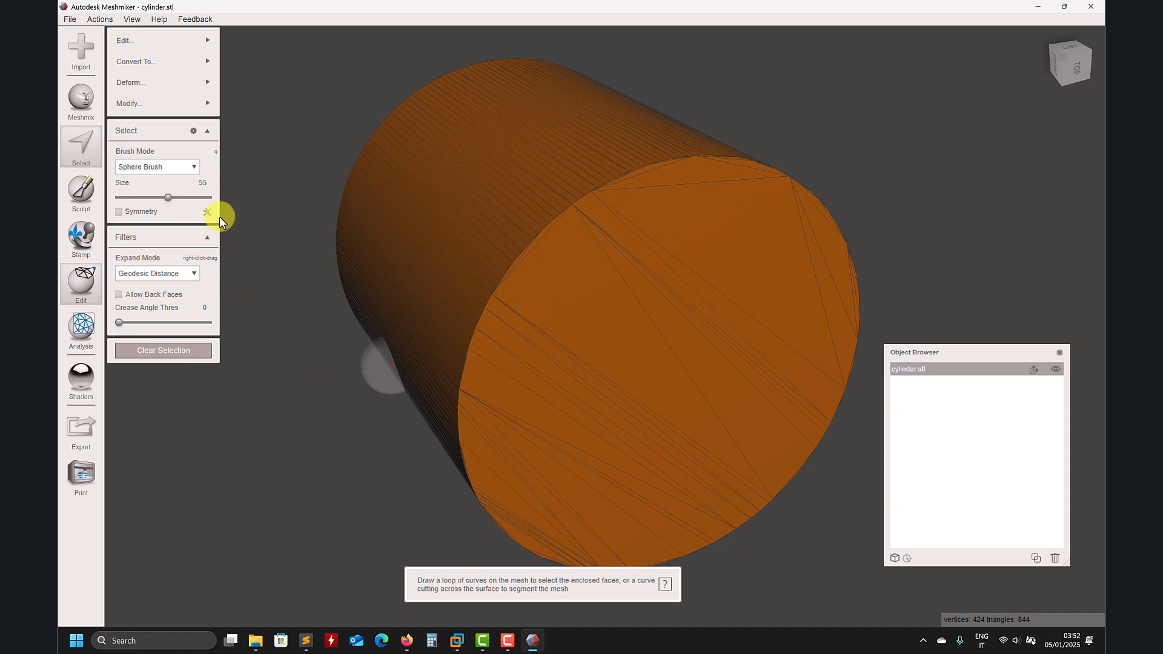
left_click(230, 432)
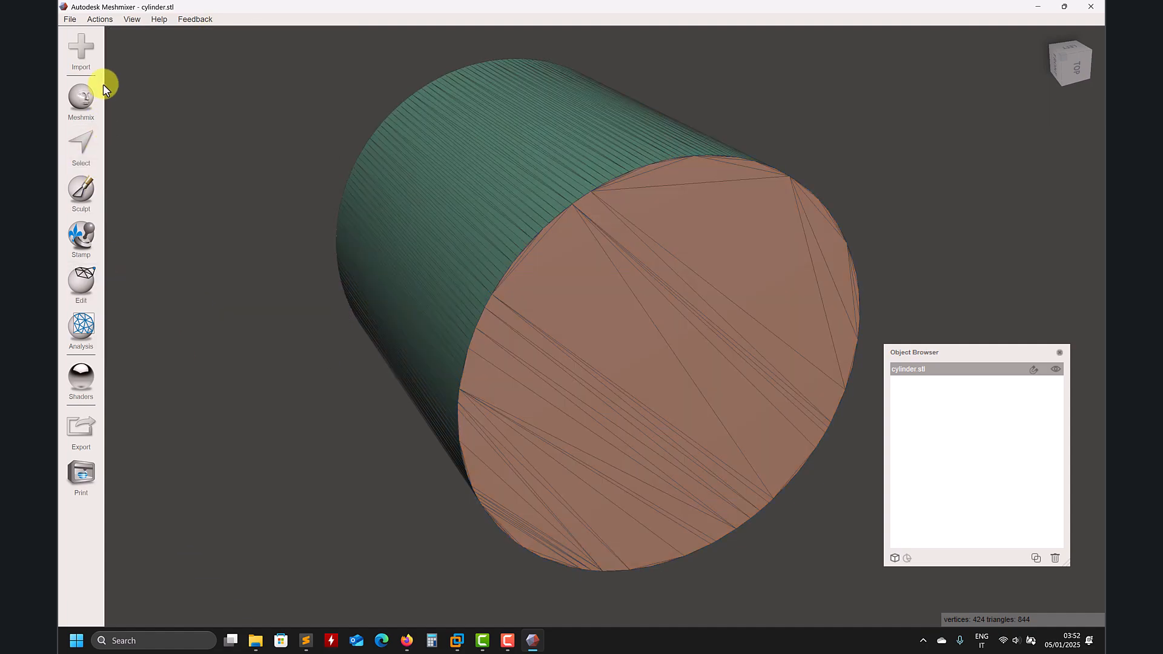
left_click(85, 157)
mouse_move(557, 150)
left_mouse_down()
mouse_move(629, 110)
mouse_move(563, 186)
mouse_move(540, 188)
mouse_move(490, 230)
mouse_move(610, 121)
mouse_move(437, 232)
mouse_move(547, 165)
mouse_move(536, 161)
mouse_move(654, 112)
mouse_move(475, 151)
left_mouse_up()
left_click_drag(435, 208, 432, 216)
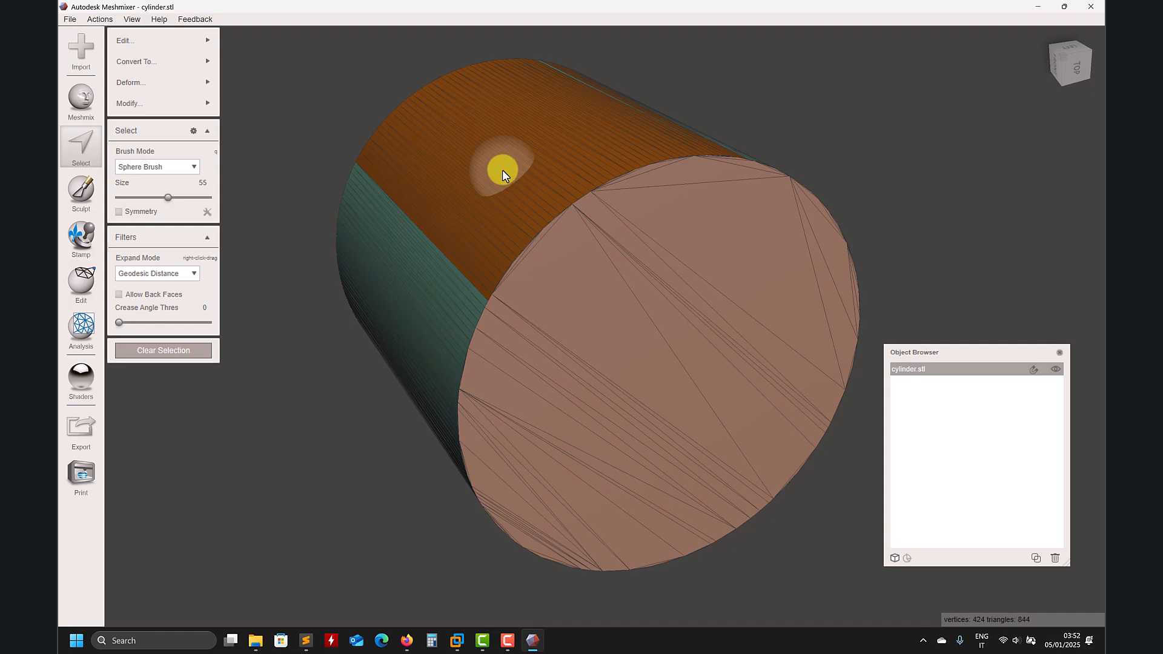
key("Escape")
Select the entire cylinder and clear its face groups.
key("ctrl+a")
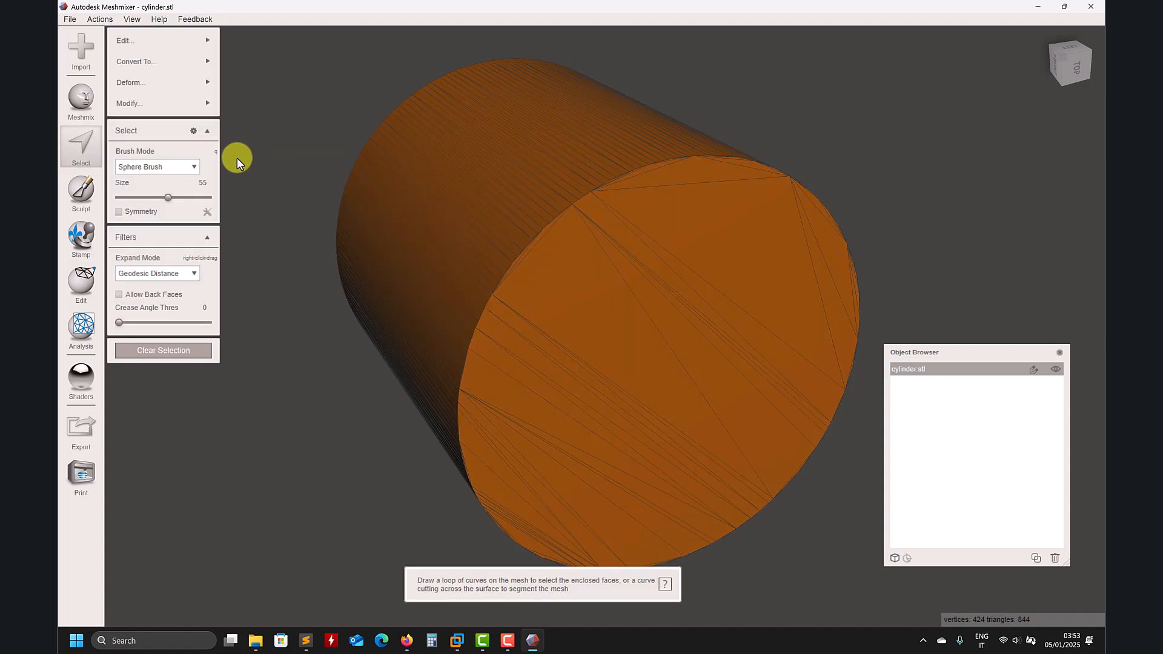
mouse_move(138, 104)
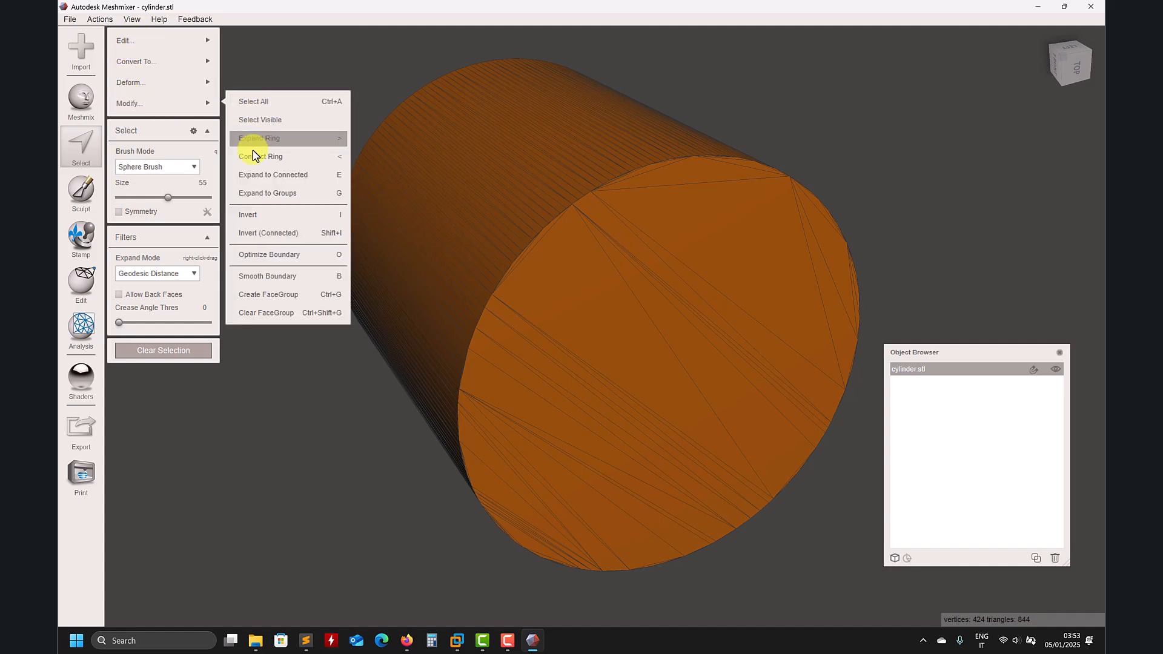
left_click(279, 309)
right_click_drag(303, 288, 289, 249)
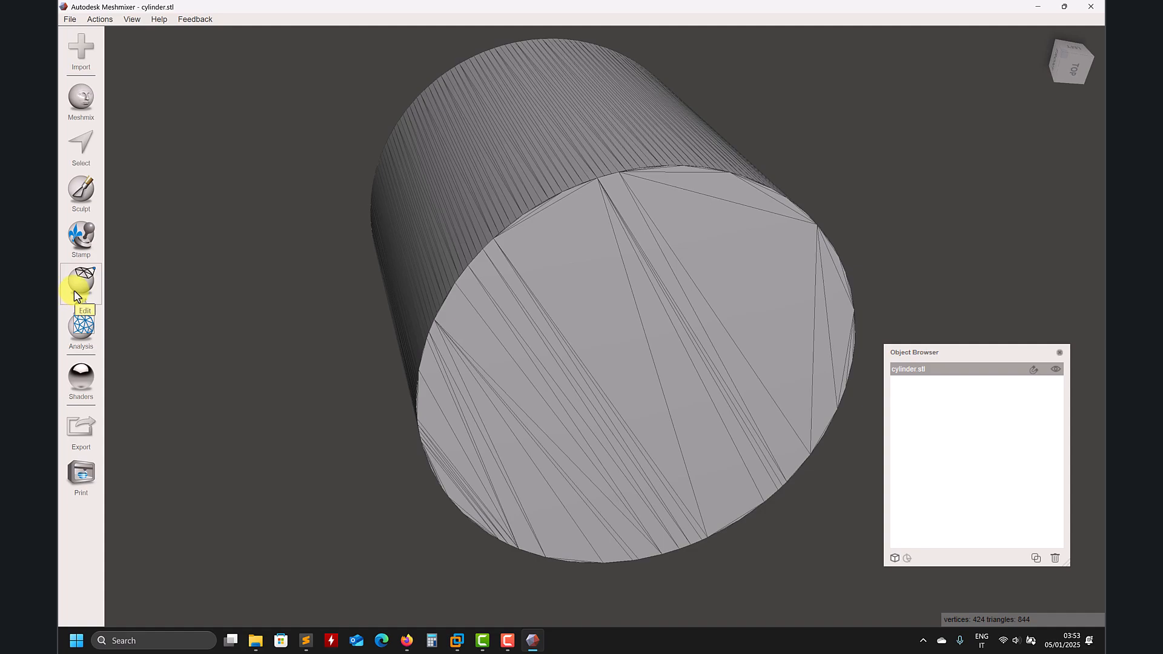
right_click_drag(251, 264, 225, 250)
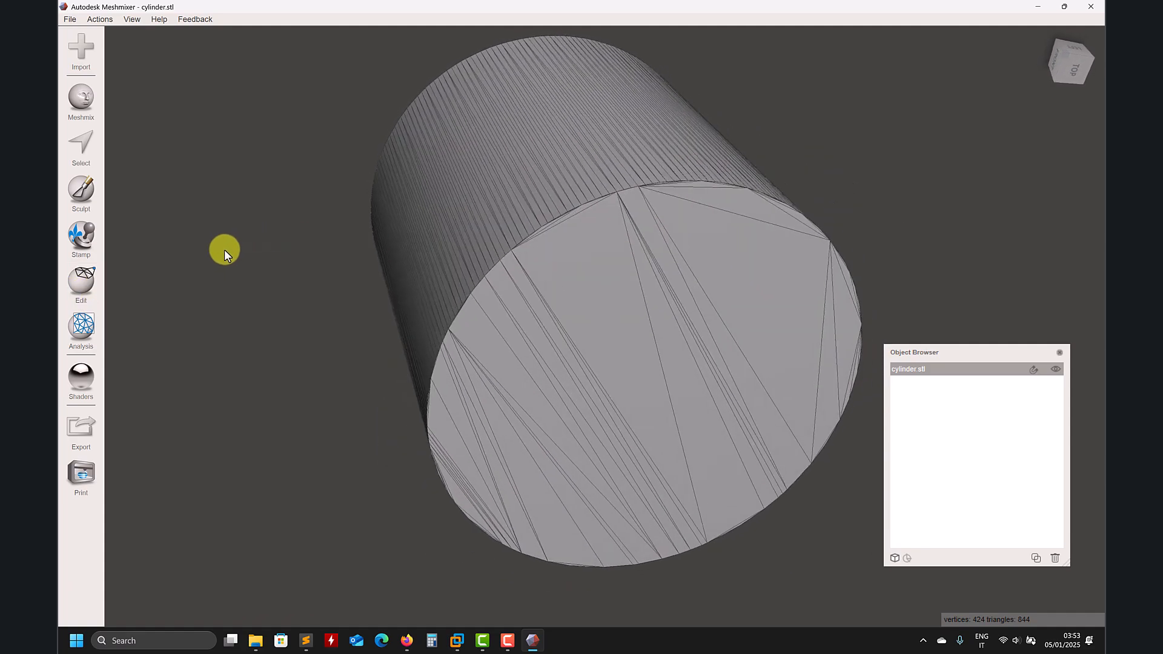
left_click(76, 140)
double_click(518, 156)
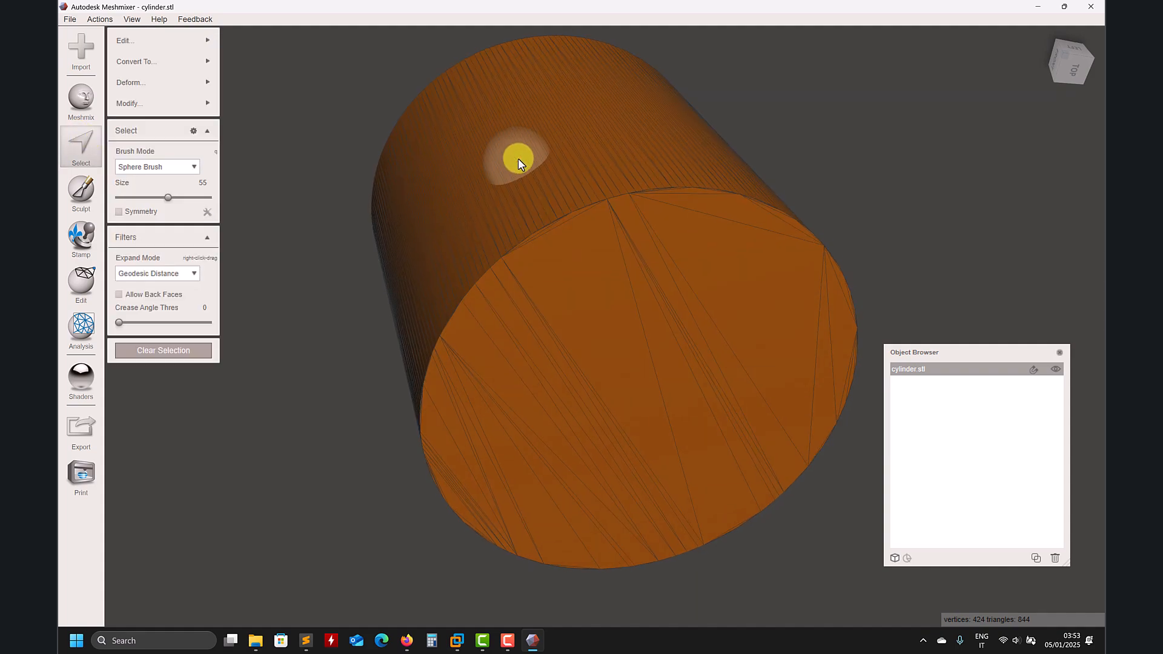
key("Escape")
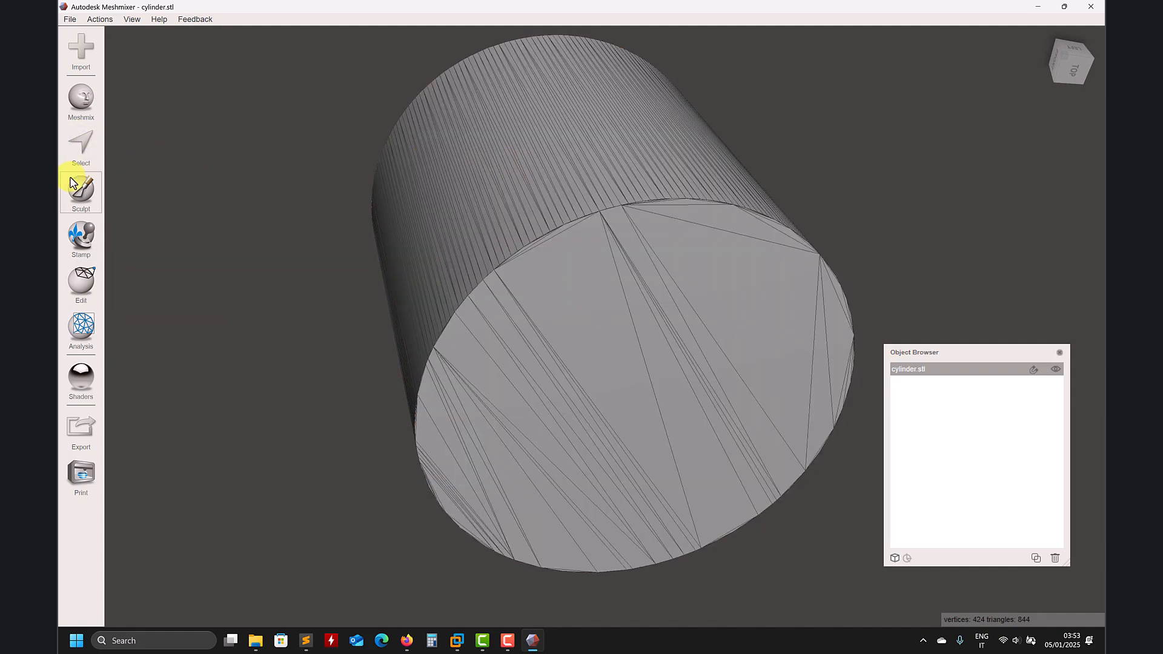
Start the Select tool on the cylinder's curved side, keeping Sphere Brush mode, and set the brush size to 71.
right_click_drag(363, 224, 448, 240)
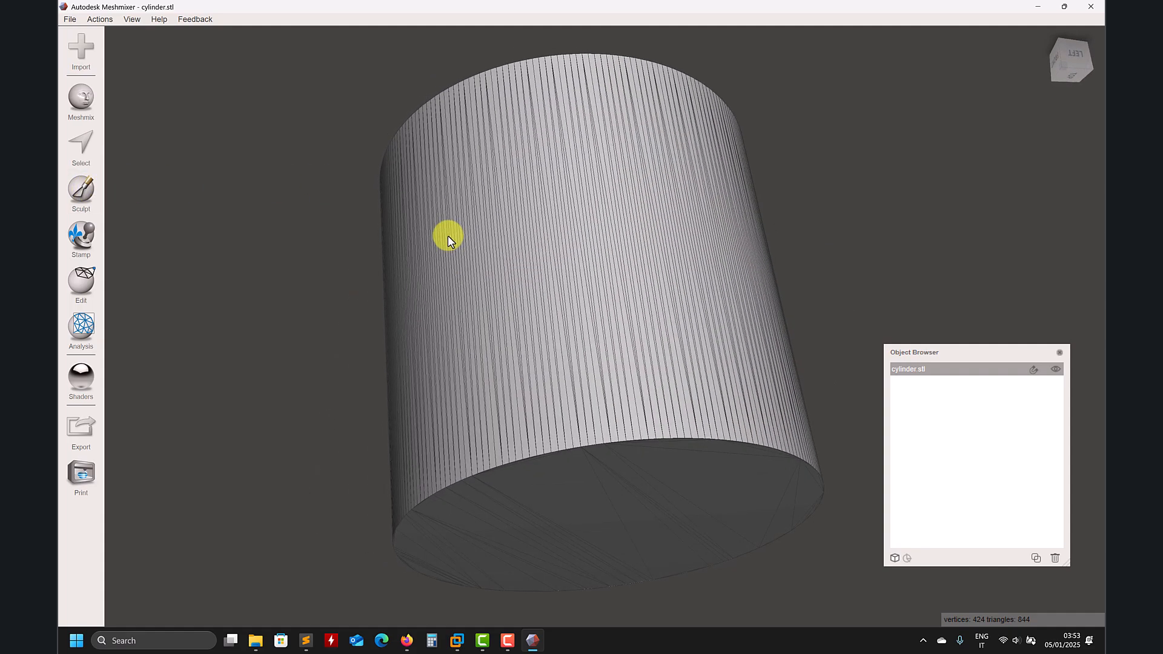
left_click(80, 201)
left_click(84, 145)
left_click_drag(168, 133, 184, 133)
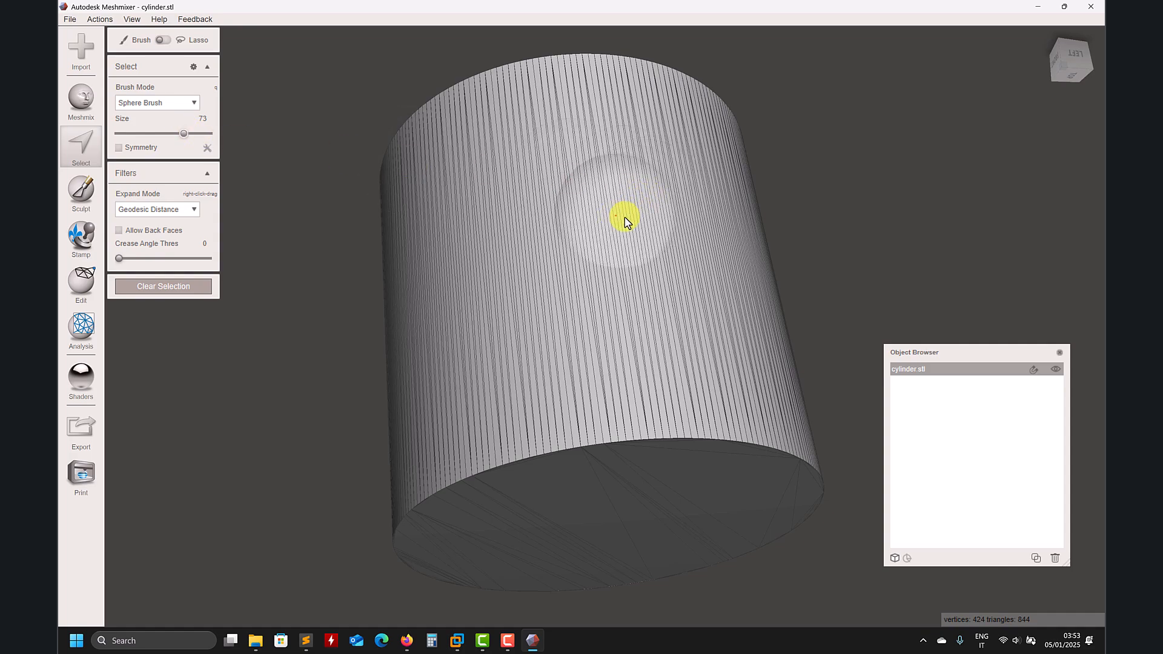
left_click(187, 103)
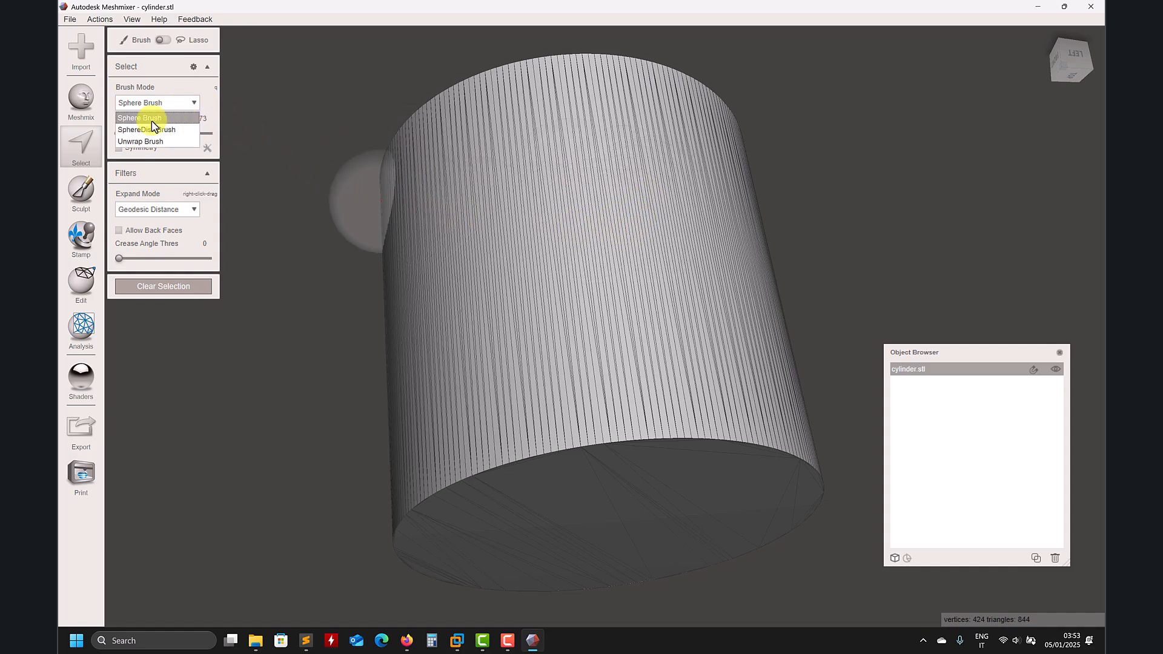
left_click(213, 132)
left_click(182, 133)
Brush-select the cylinder's whole curved side all the way around and create a face group from it.
mouse_move(487, 251)
left_mouse_down()
mouse_move(637, 252)
mouse_move(379, 271)
mouse_move(441, 285)
mouse_move(418, 291)
left_mouse_up()
mouse_move(528, 279)
right_mouse_down()
mouse_move(670, 268)
mouse_move(577, 327)
mouse_move(602, 317)
mouse_move(662, 242)
mouse_move(624, 267)
right_mouse_up()
mouse_move(624, 267)
left_mouse_down()
mouse_move(592, 296)
mouse_move(571, 286)
mouse_move(507, 333)
mouse_move(561, 298)
left_mouse_up()
right_click_drag(562, 295, 624, 236)
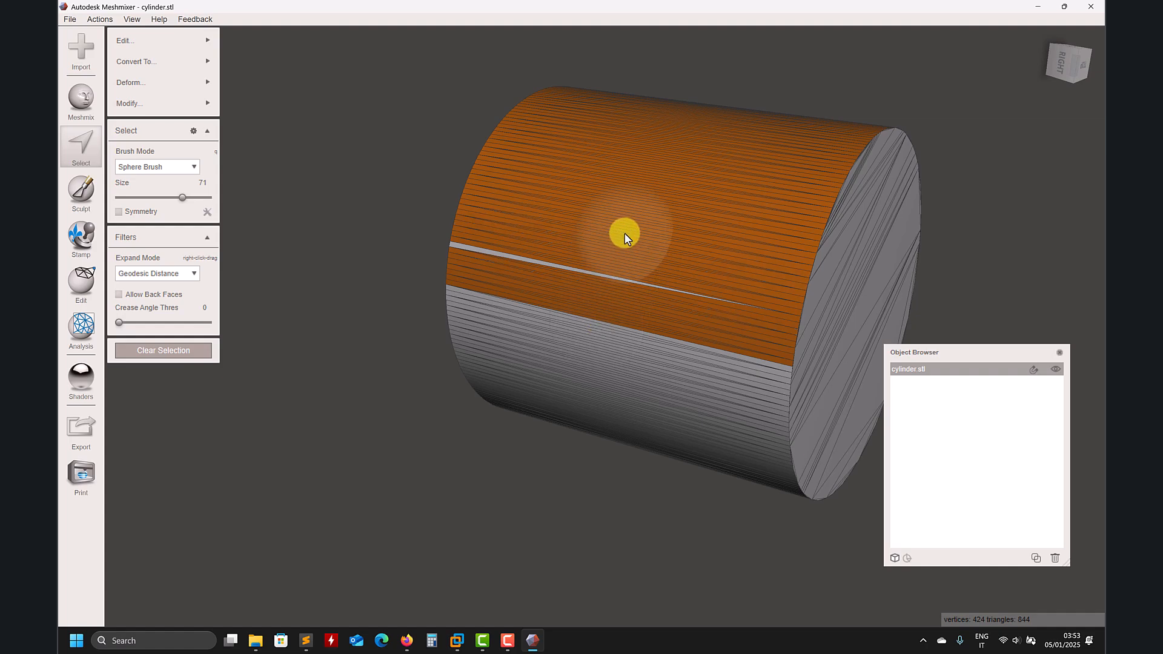
right_click_drag(784, 181, 677, 240)
mouse_move(676, 240)
left_mouse_down()
mouse_move(675, 220)
mouse_move(675, 402)
left_mouse_up()
right_click_drag(675, 402, 631, 246)
left_click(726, 402)
mouse_move(726, 401)
left_mouse_down()
mouse_move(603, 265)
mouse_move(690, 403)
mouse_move(615, 279)
mouse_move(670, 420)
mouse_move(624, 379)
left_mouse_up()
right_click_drag(623, 380, 675, 413)
mouse_move(760, 487)
left_mouse_down()
mouse_move(586, 350)
mouse_move(766, 496)
mouse_move(600, 346)
mouse_move(806, 488)
mouse_move(693, 354)
mouse_move(724, 361)
left_mouse_up()
right_click_drag(724, 360, 652, 356)
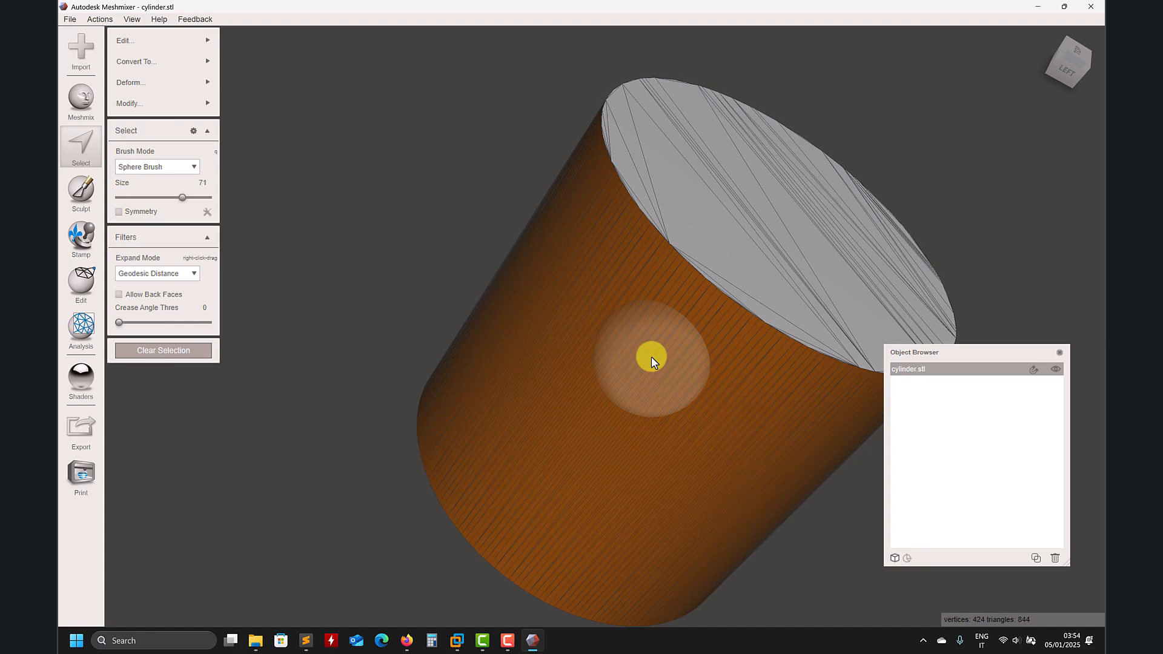
mouse_move(143, 56)
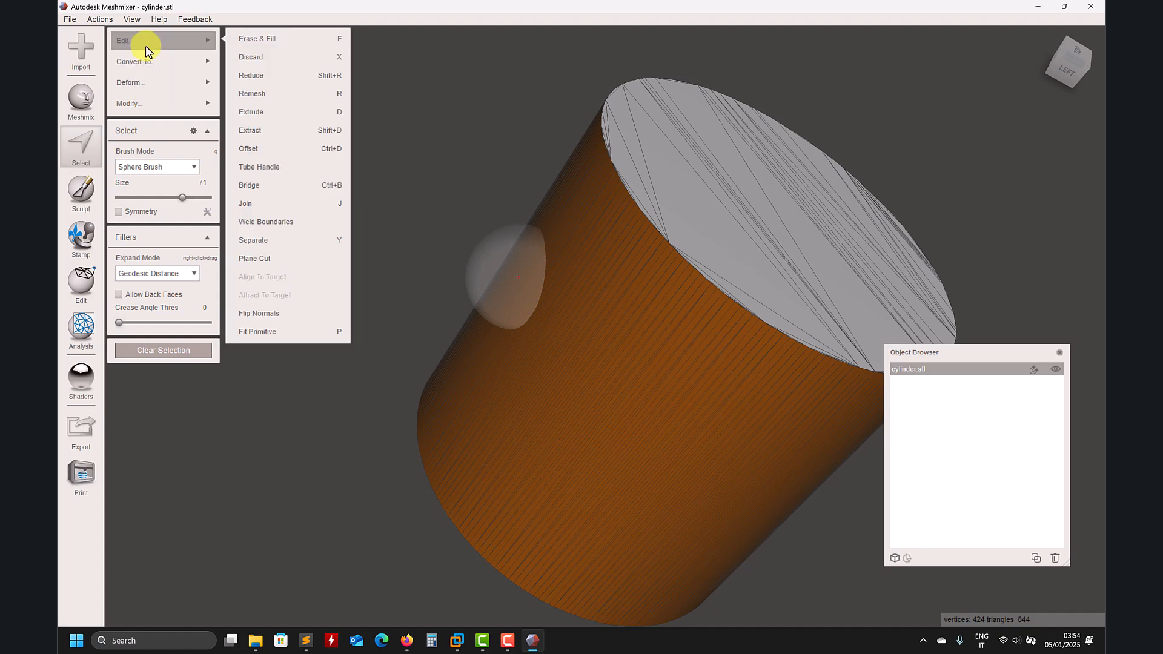
mouse_move(145, 104)
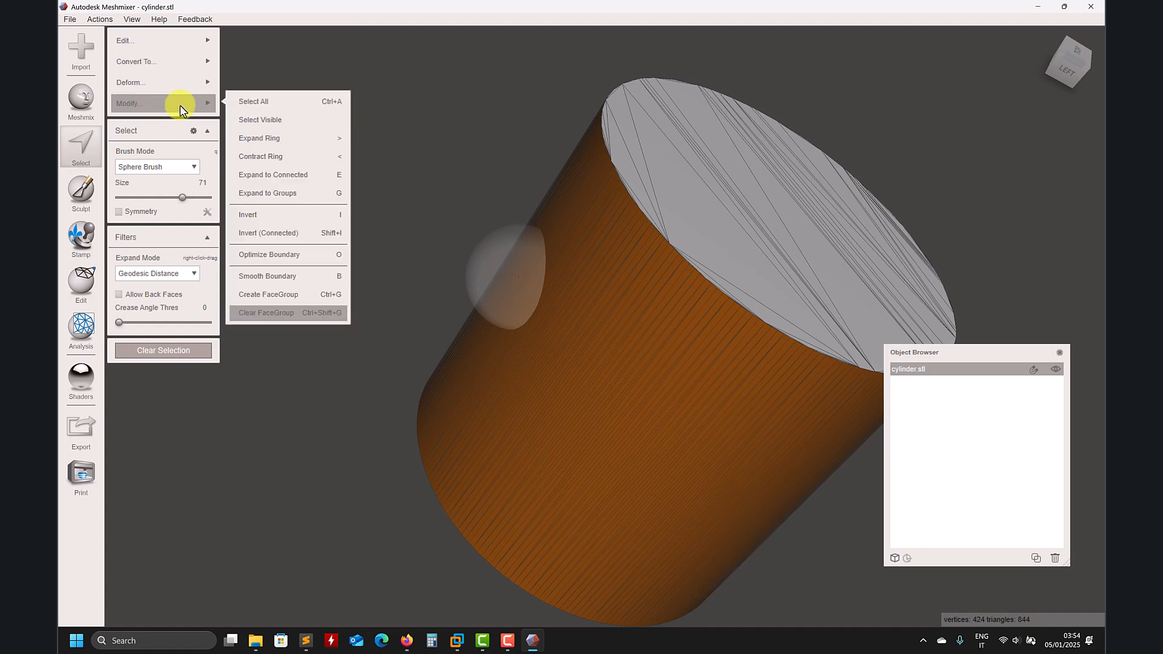
left_click(299, 301)
right_click_drag(452, 196, 377, 150)
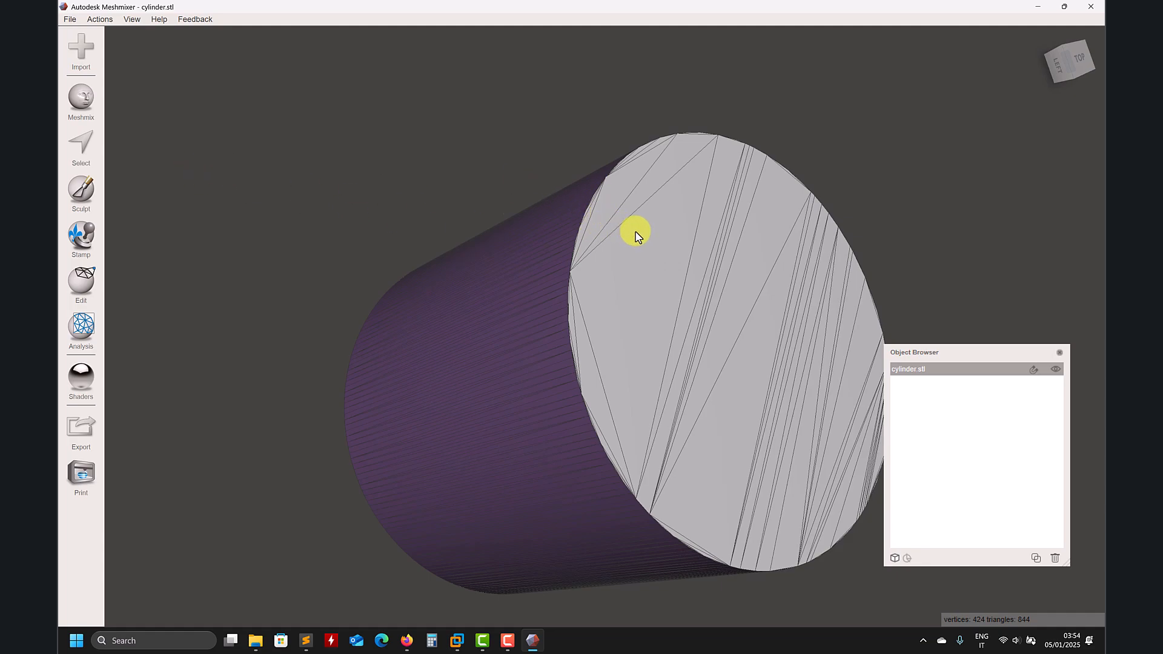
Select the whole flat cap at the cylinder's top end and create a face group from it.
key("s")
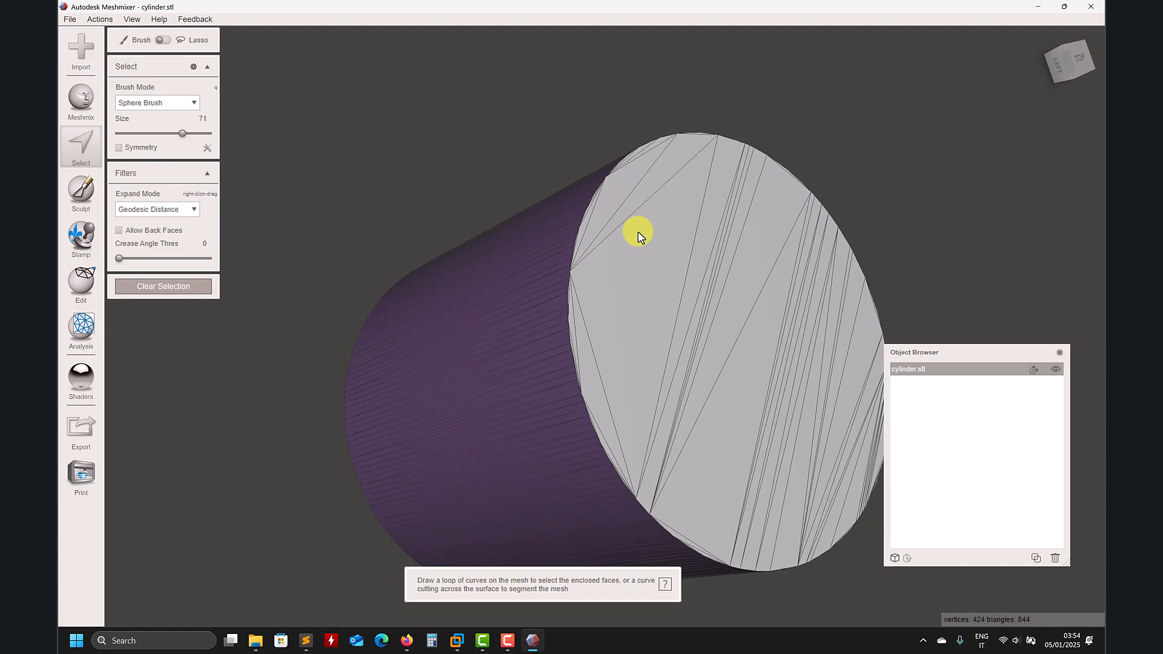
double_click(666, 251)
mouse_move(665, 250)
right_mouse_down()
mouse_move(696, 291)
mouse_move(679, 267)
right_mouse_up()
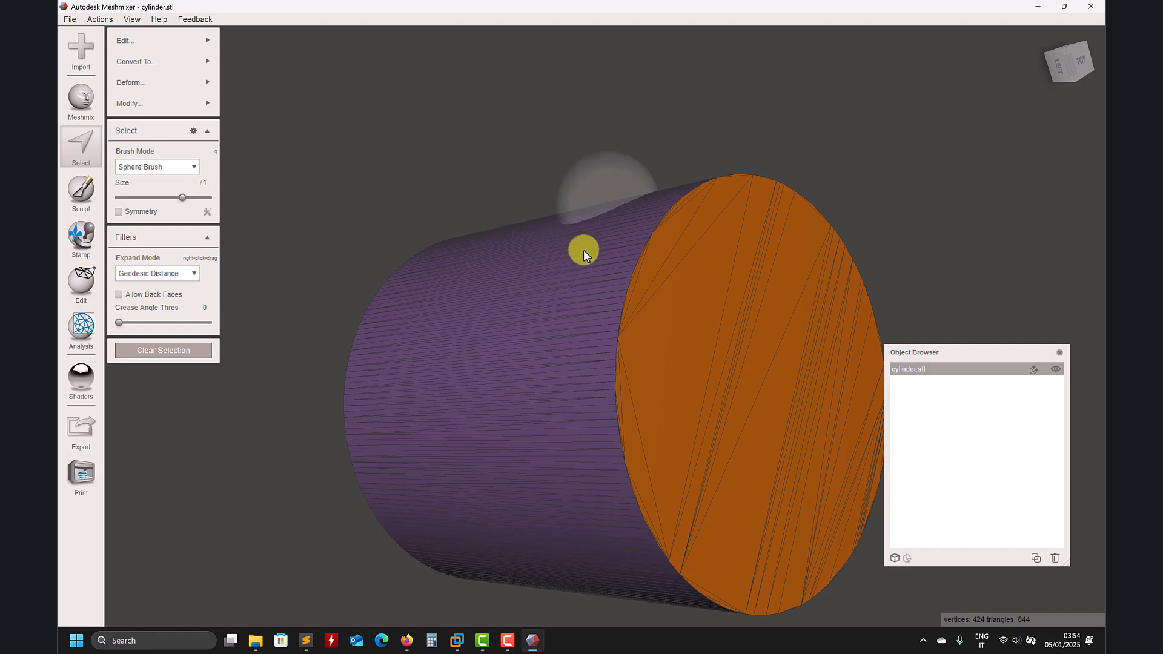
mouse_move(766, 311)
right_mouse_down()
mouse_move(1091, 234)
mouse_move(760, 239)
mouse_move(415, 200)
right_mouse_up()
mouse_move(162, 104)
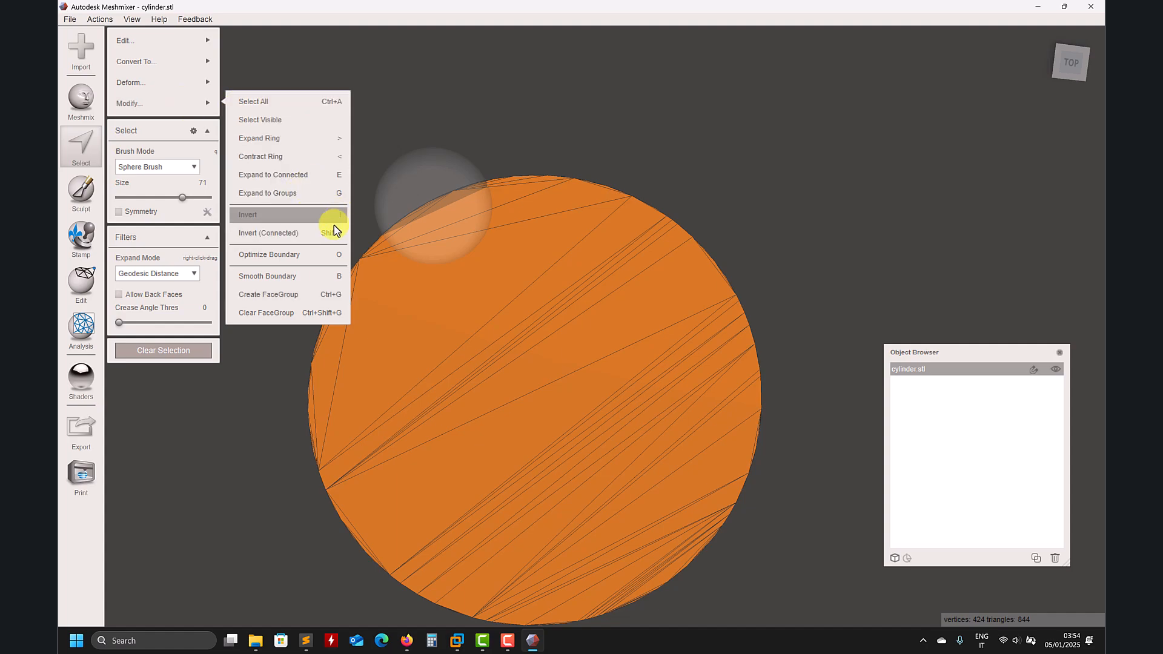
left_click(285, 310)
Select the whole flat cap at the cylinder's opposite end and create a separate face group from it.
right_click_drag(285, 272, 603, 162)
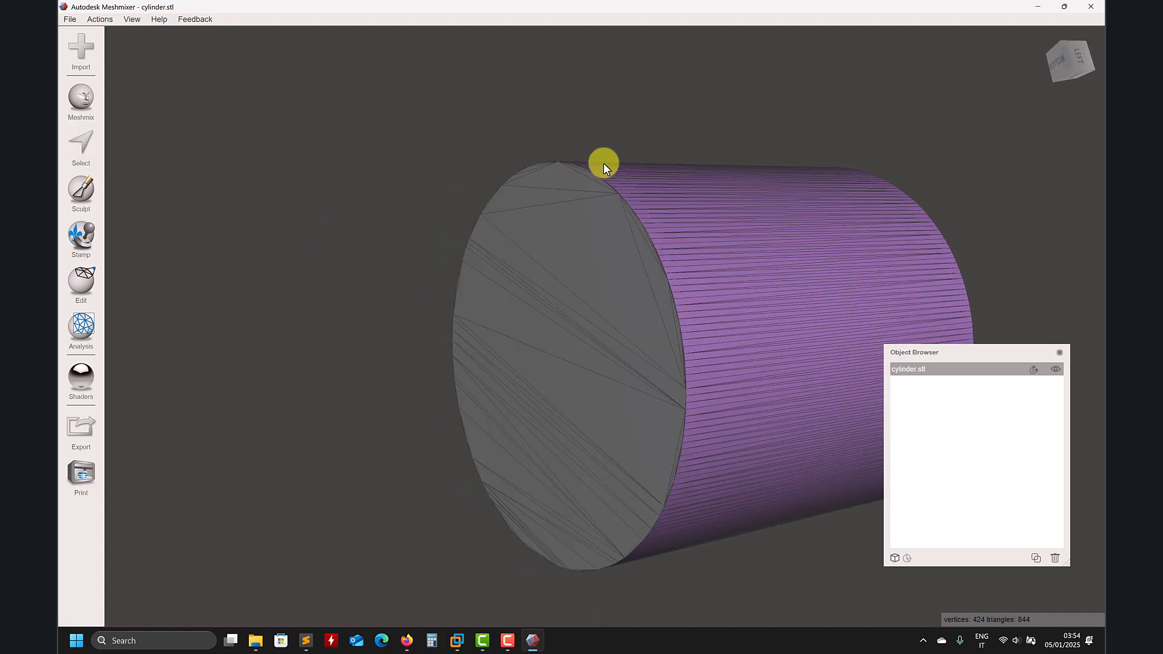
key("s")
double_click(576, 277)
mouse_move(179, 109)
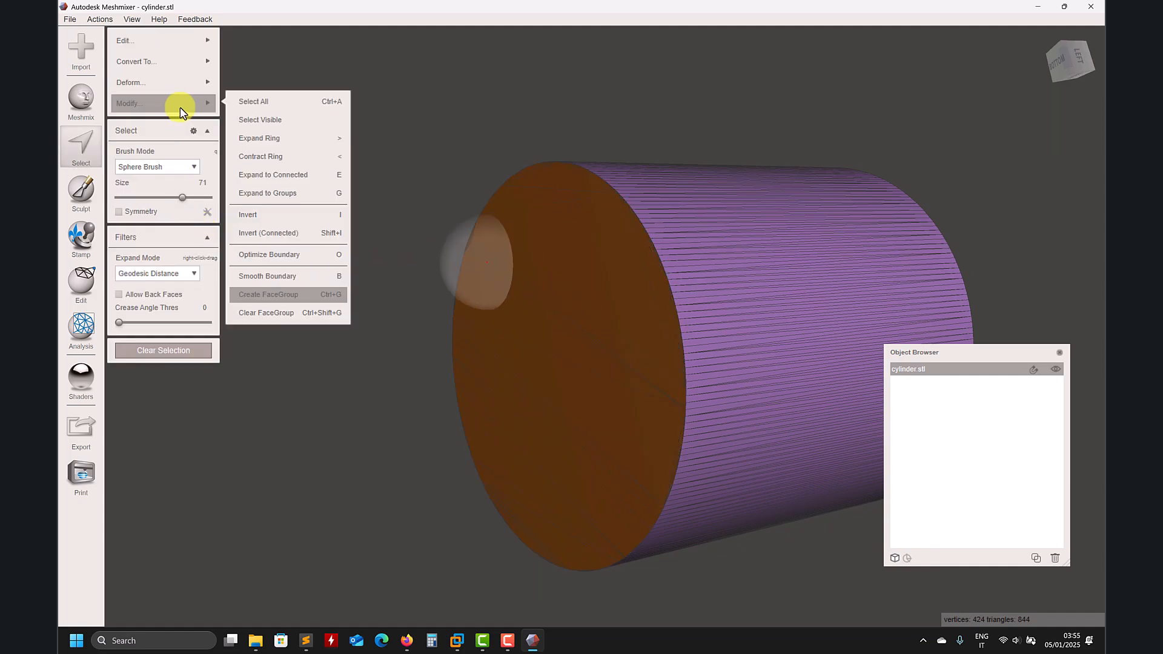
left_click(280, 295)
right_click_drag(376, 290, 391, 256)
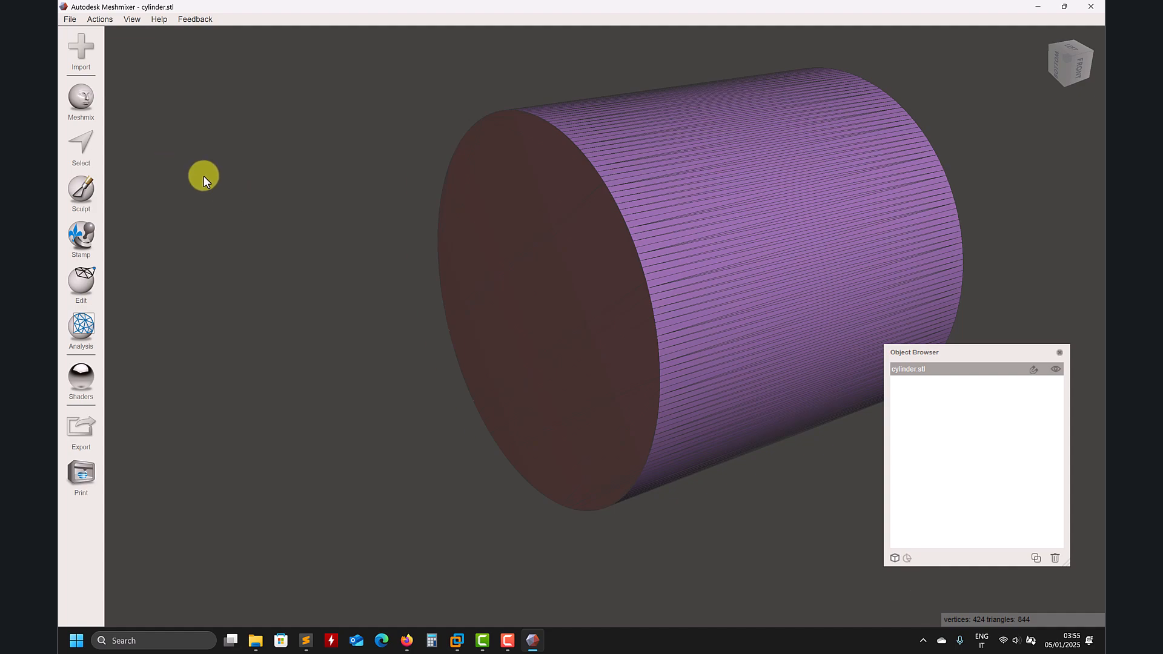
left_click(81, 143)
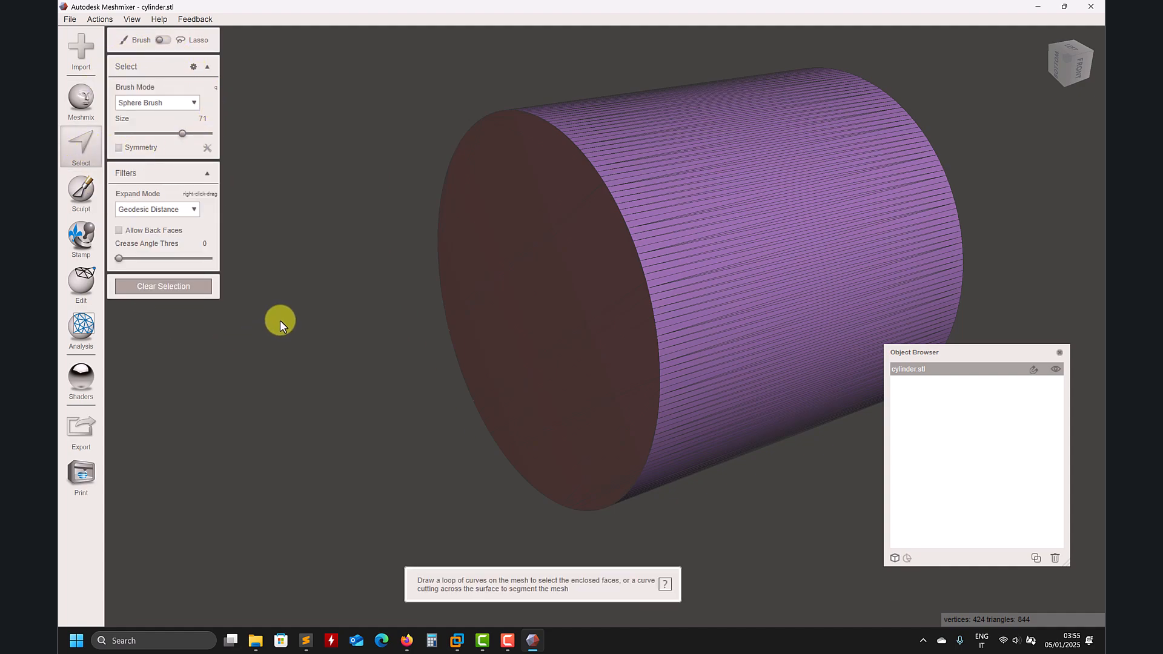
right_click_drag(286, 321, 318, 369)
scroll(887, 256, "up", 3)
scroll(885, 257, "down", 4)
mouse_move(588, 163)
left_mouse_down()
mouse_move(569, 210)
mouse_move(613, 311)
mouse_move(592, 291)
mouse_move(556, 193)
mouse_move(498, 180)
left_mouse_up()
mouse_move(500, 314)
left_mouse_down()
mouse_move(496, 355)
mouse_move(660, 330)
left_mouse_up()
left_click(762, 195)
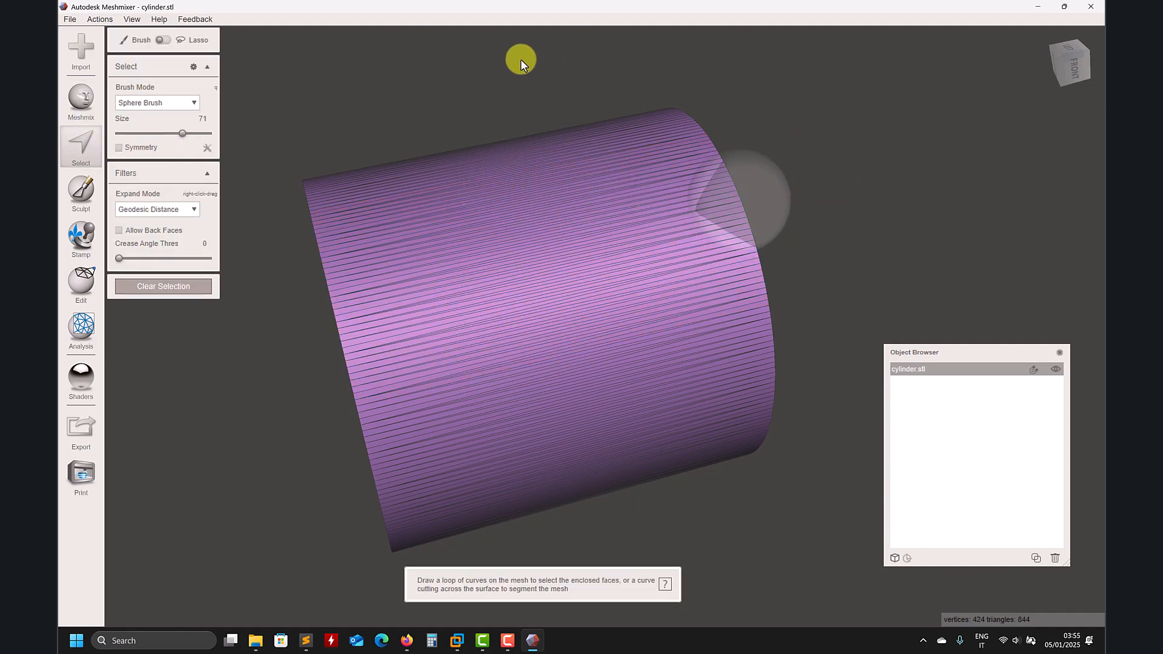
Try lasso selection with loops drawn around the upper half of the cylinder, and leave the Select tool.
scroll(884, 149, "up", 2)
scroll(907, 158, "down", 4)
mouse_move(391, 104)
left_mouse_down()
mouse_move(162, 50)
mouse_move(188, 38)
mouse_move(243, 77)
left_mouse_up()
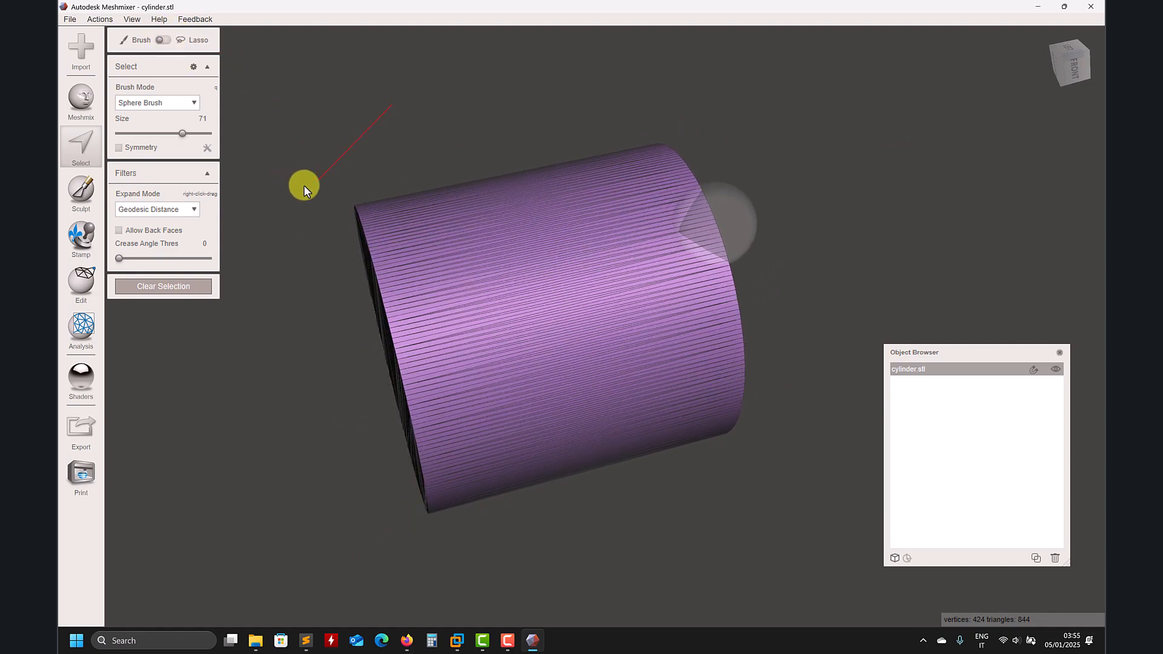
mouse_move(252, 297)
left_mouse_down()
mouse_move(276, 252)
mouse_move(254, 217)
left_mouse_up()
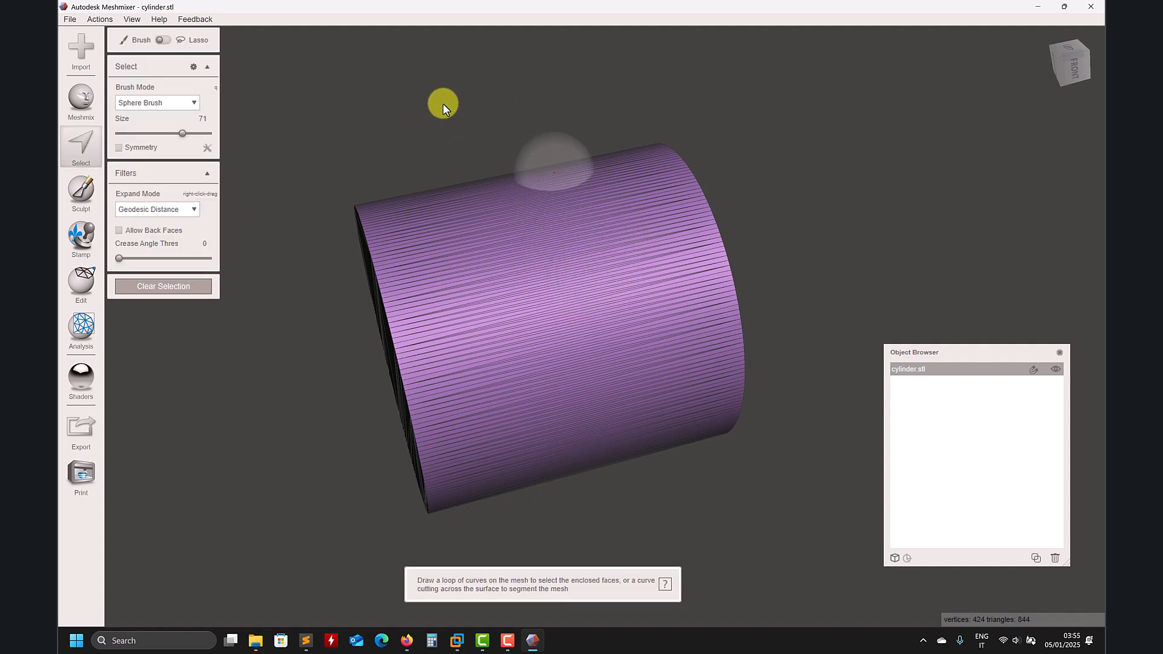
left_click_drag(443, 104, 405, 117)
left_click_drag(406, 343, 884, 241)
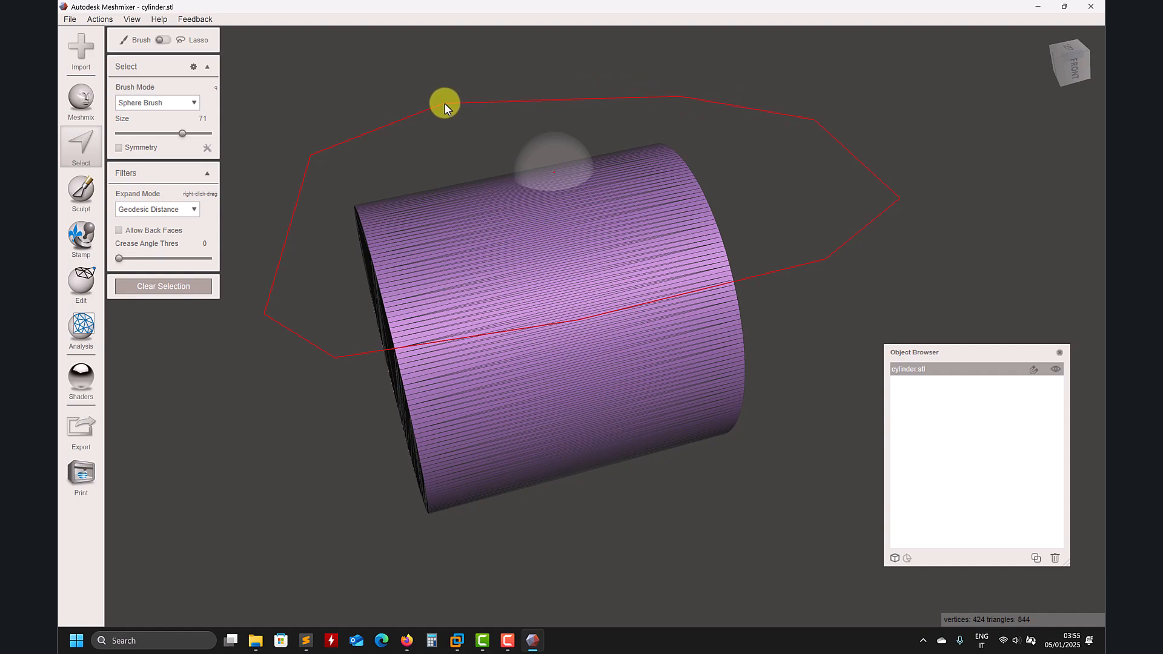
left_click_drag(445, 105, 441, 102)
mouse_move(442, 101)
right_mouse_down()
mouse_move(627, 113)
mouse_move(697, 96)
mouse_move(446, 122)
right_mouse_up()
key("Escape")
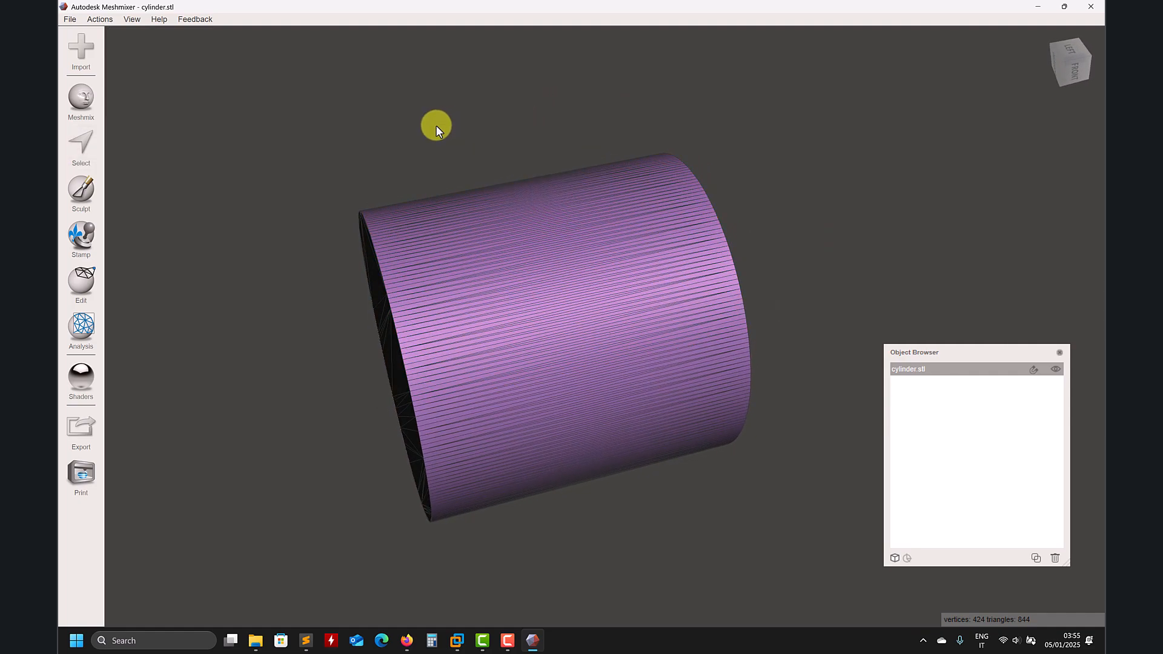
Restart the Select tool and try a lasso curve from above the cylinder to below it, leaving nothing selected.
left_click(85, 144)
mouse_move(503, 104)
left_mouse_down()
mouse_move(566, 319)
mouse_move(672, 588)
left_mouse_up()
mouse_move(673, 588)
right_mouse_down()
mouse_move(777, 478)
mouse_move(512, 297)
mouse_move(783, 181)
mouse_move(402, 274)
mouse_move(668, 339)
mouse_move(761, 346)
mouse_move(701, 395)
mouse_move(709, 369)
mouse_move(711, 380)
mouse_move(616, 390)
mouse_move(626, 509)
mouse_move(472, 548)
mouse_move(453, 522)
right_mouse_up()
key("Escape")
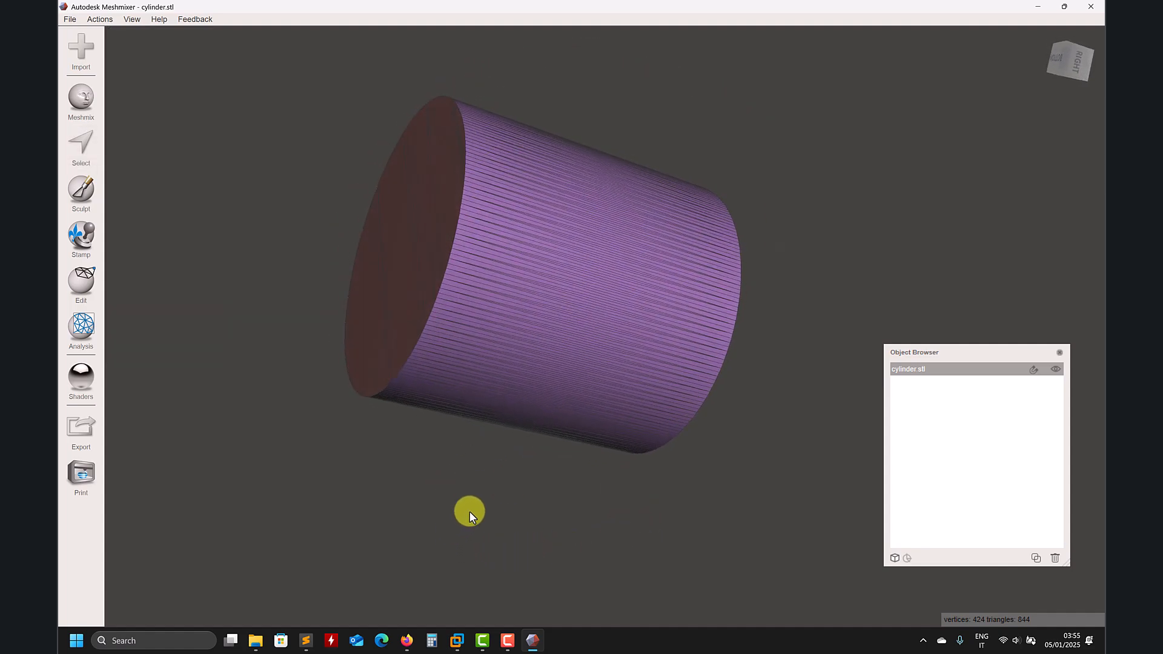
Select the whole cylinder mesh, review the Edit, Deform and Modify operations offered for it, and clear the selection.
scroll(454, 508, "down", 4)
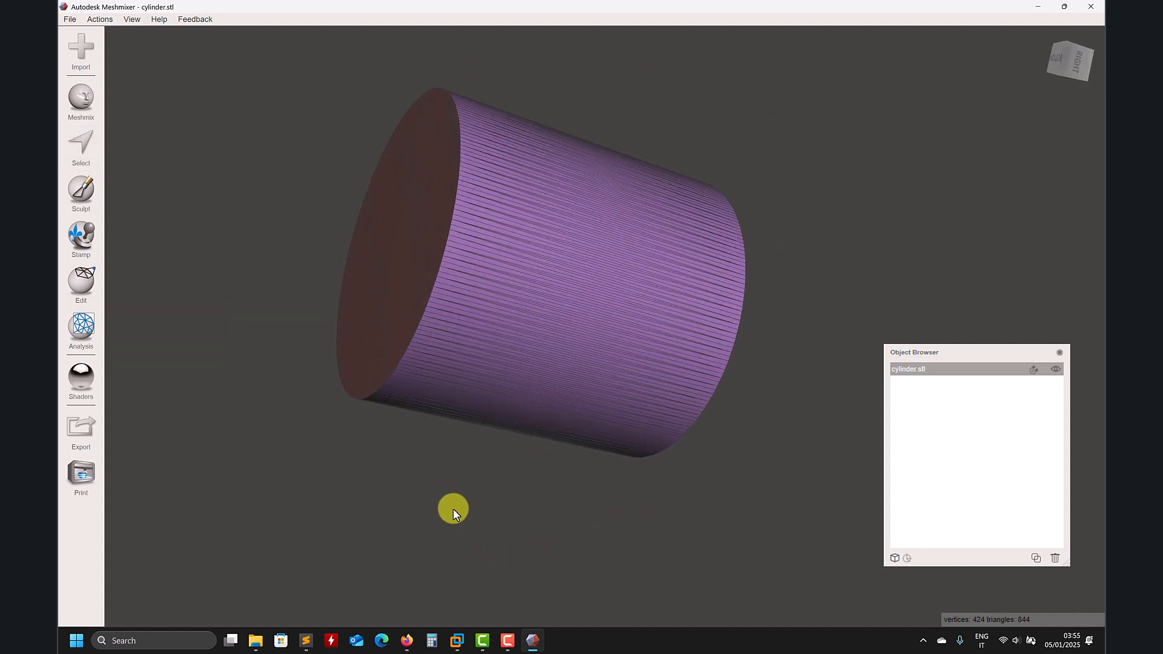
right_click_drag(434, 523, 328, 445)
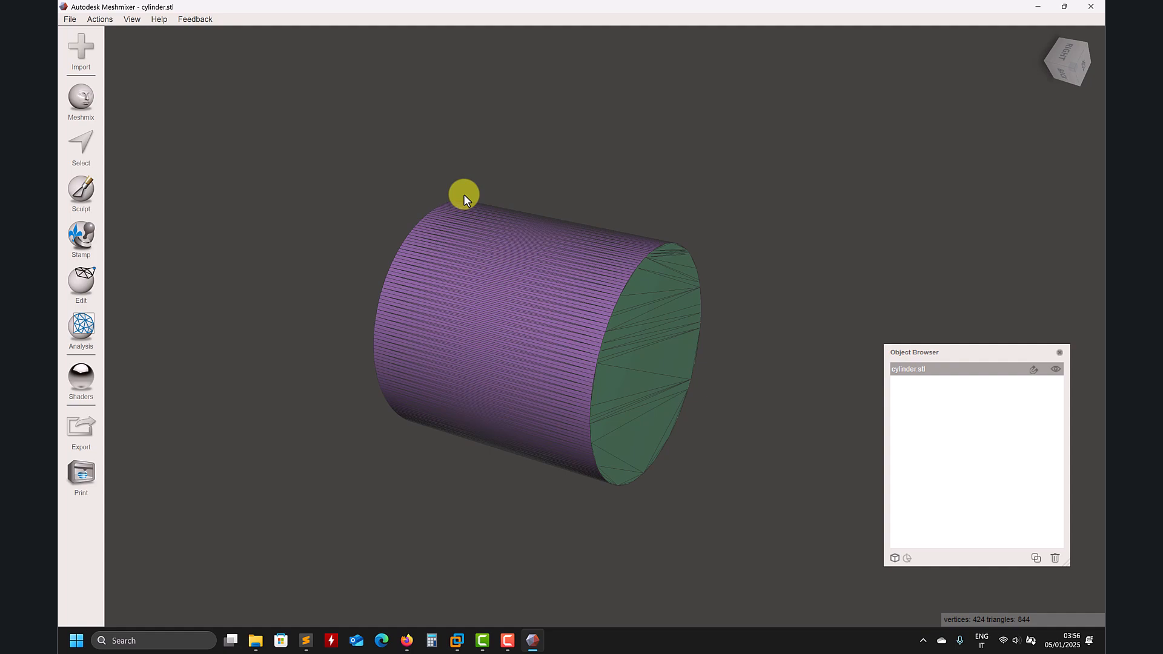
right_click_drag(461, 210, 583, 198)
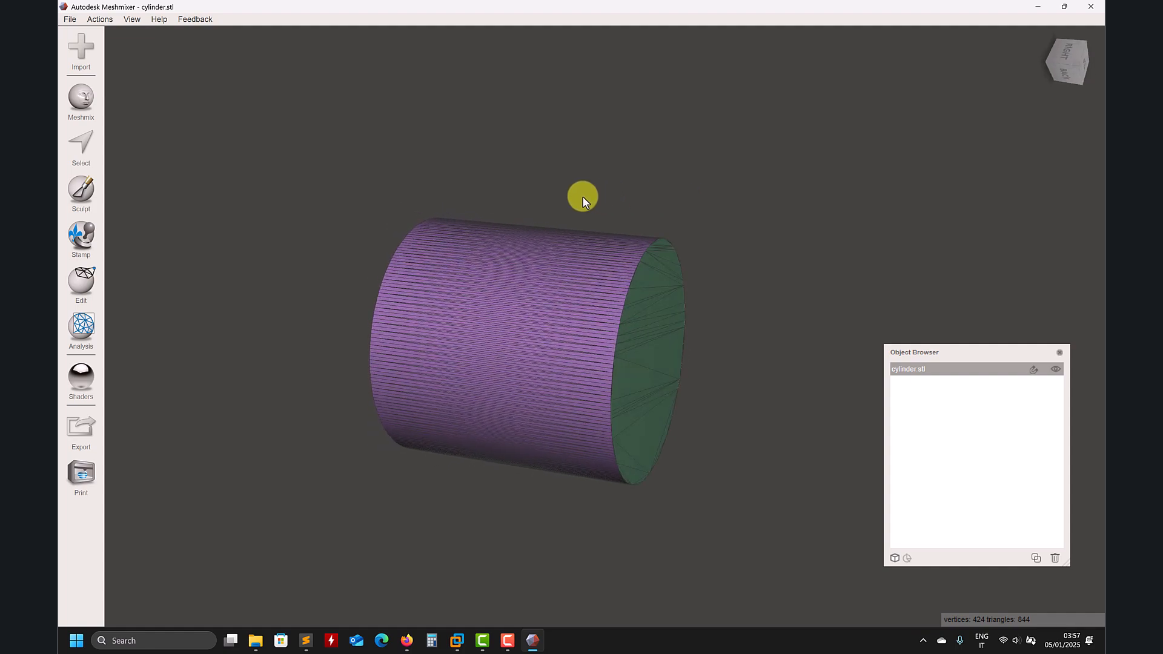
mouse_move(583, 200)
right_mouse_down()
mouse_move(387, 216)
mouse_move(579, 212)
right_mouse_up()
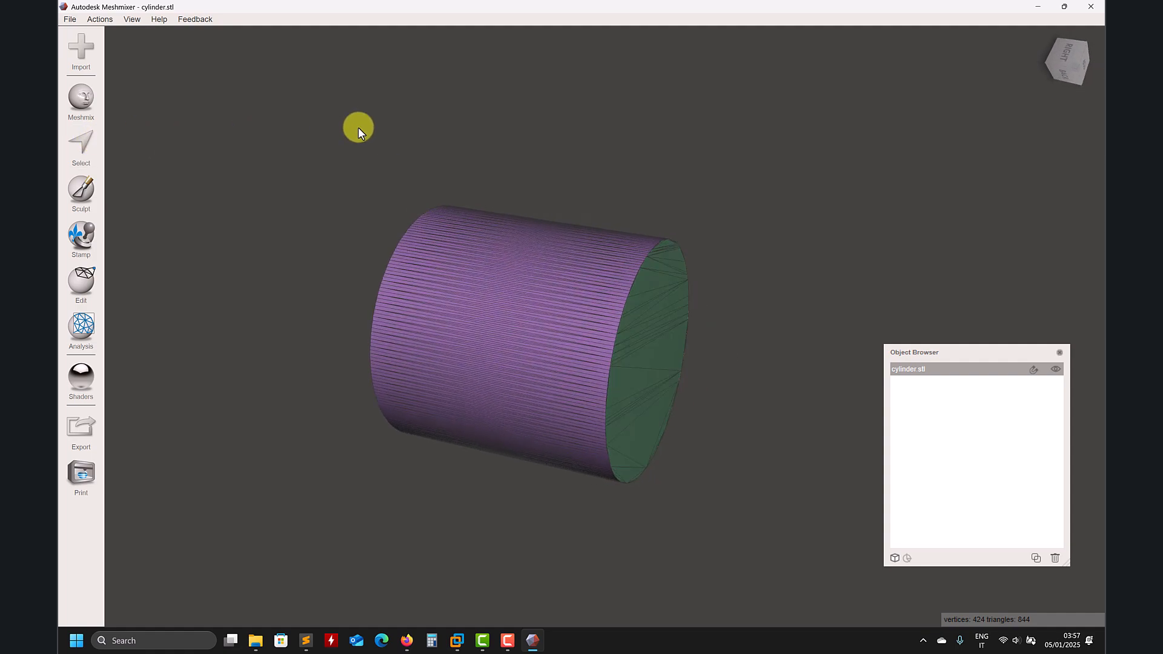
key("ctrl+a")
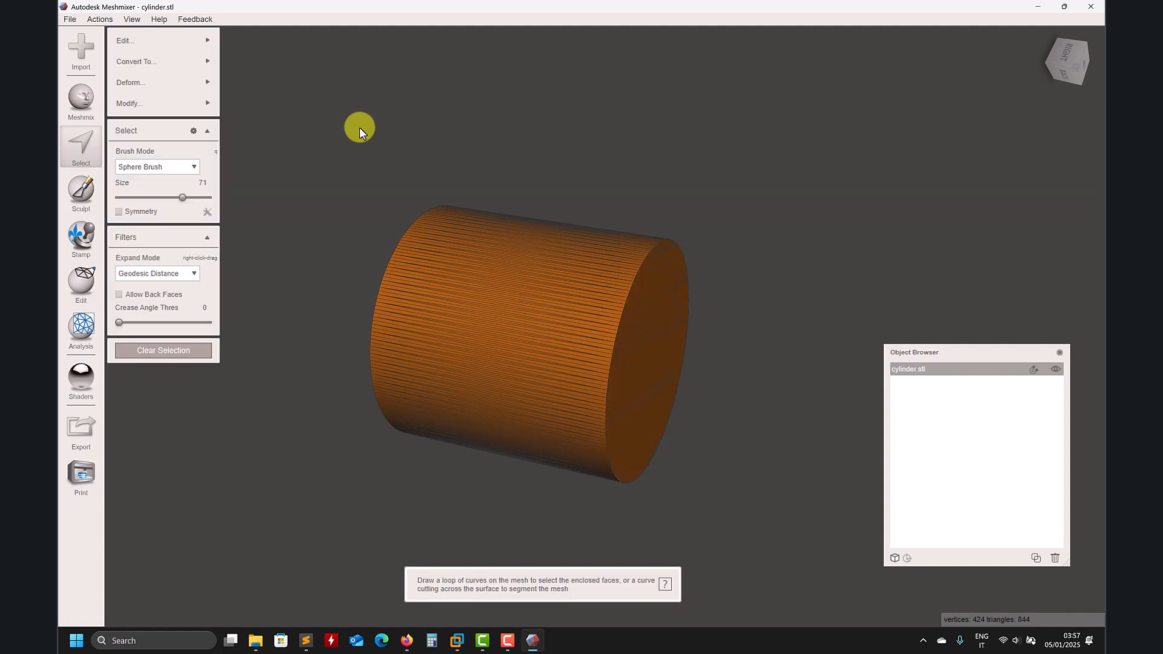
mouse_move(148, 41)
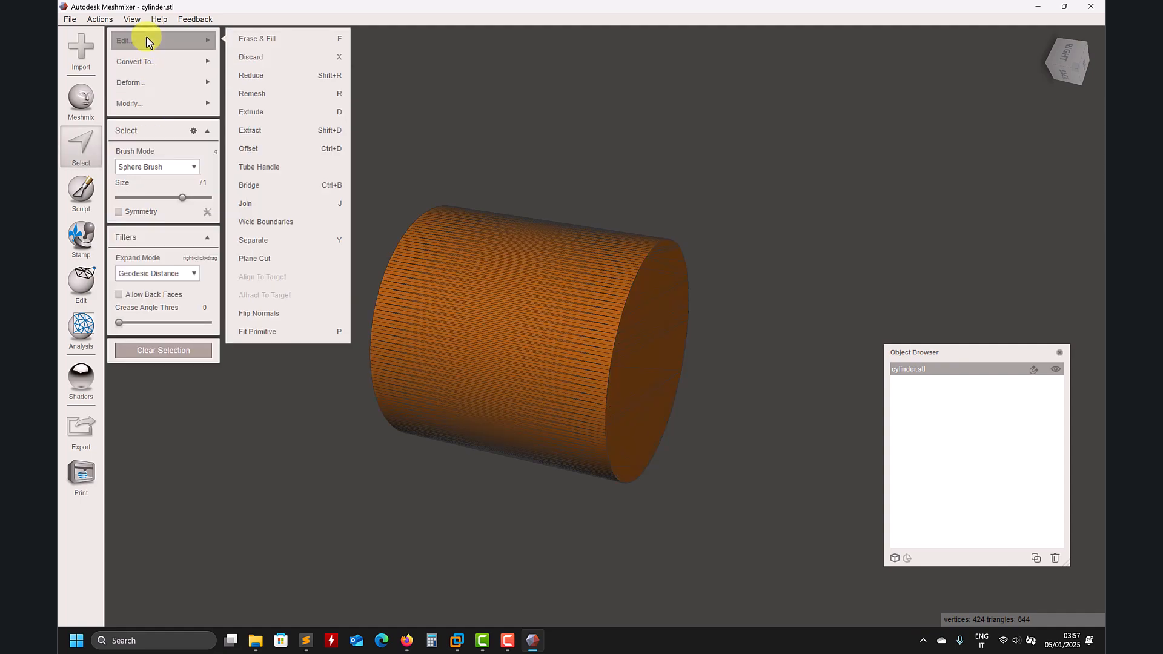
mouse_move(138, 85)
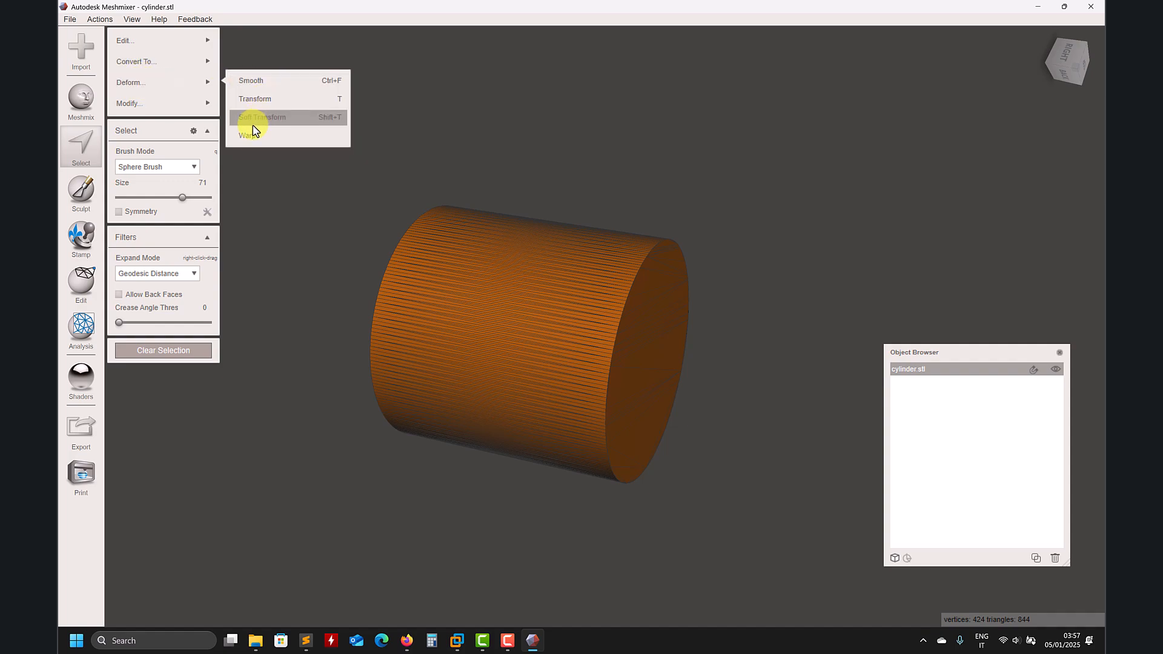
mouse_move(147, 112)
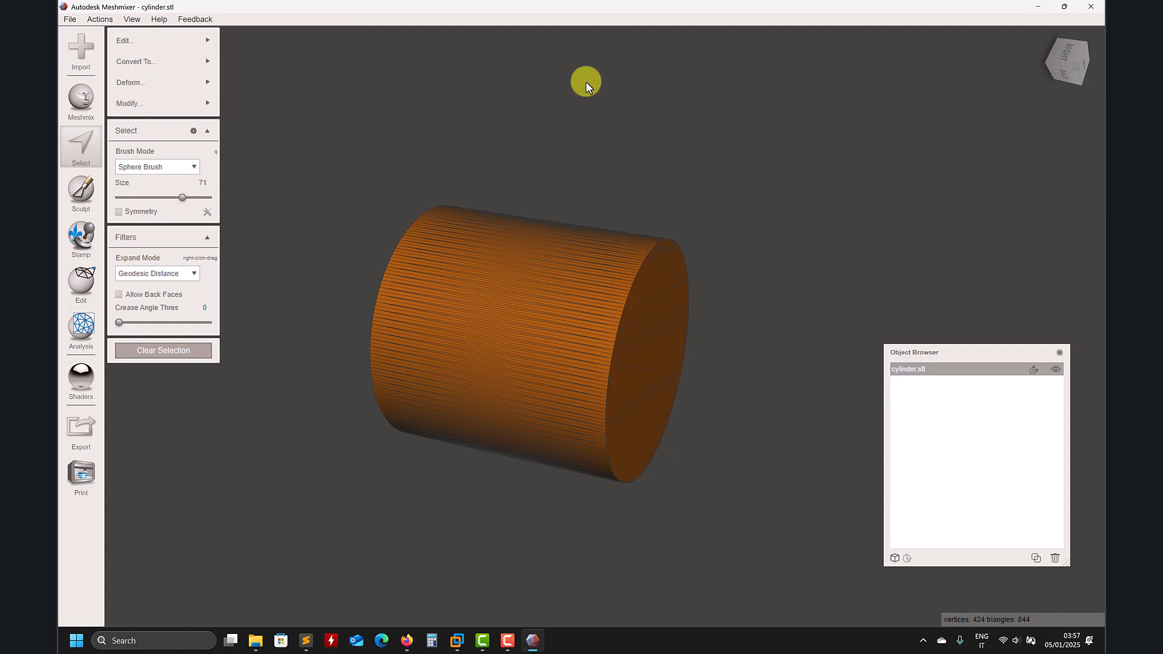
right_click_drag(587, 81, 621, 141)
left_click_drag(623, 146, 625, 149)
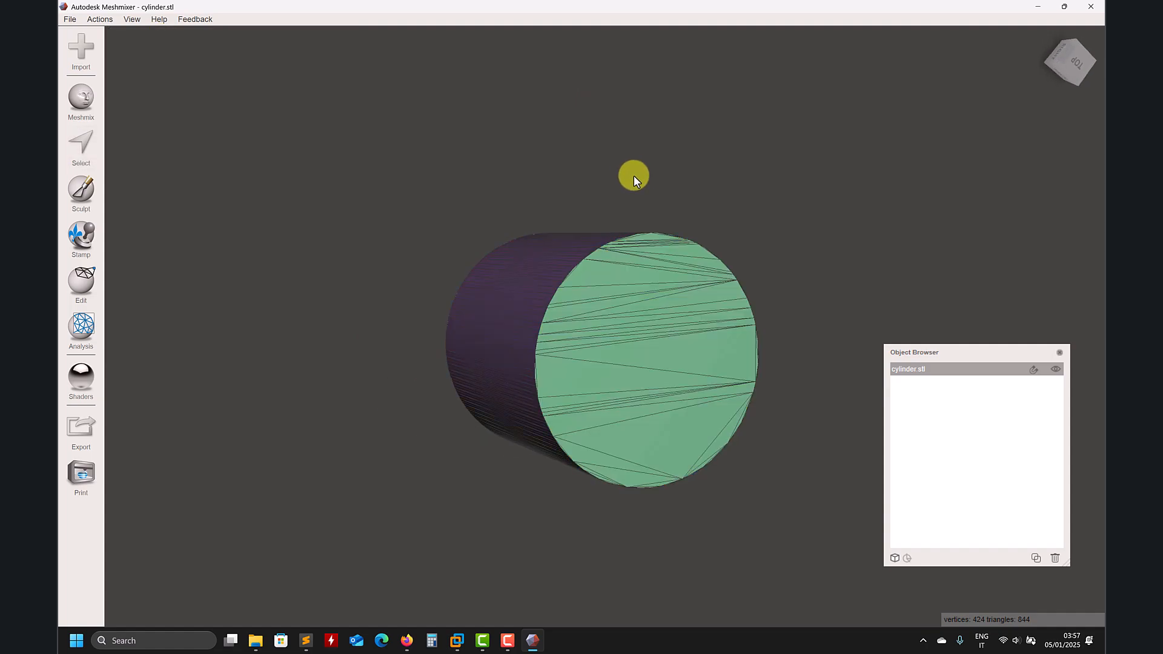
Select the cylinder's green end cap, try the Discard operation on it, and undo the removal.
key("s")
double_click(653, 323)
mouse_move(161, 42)
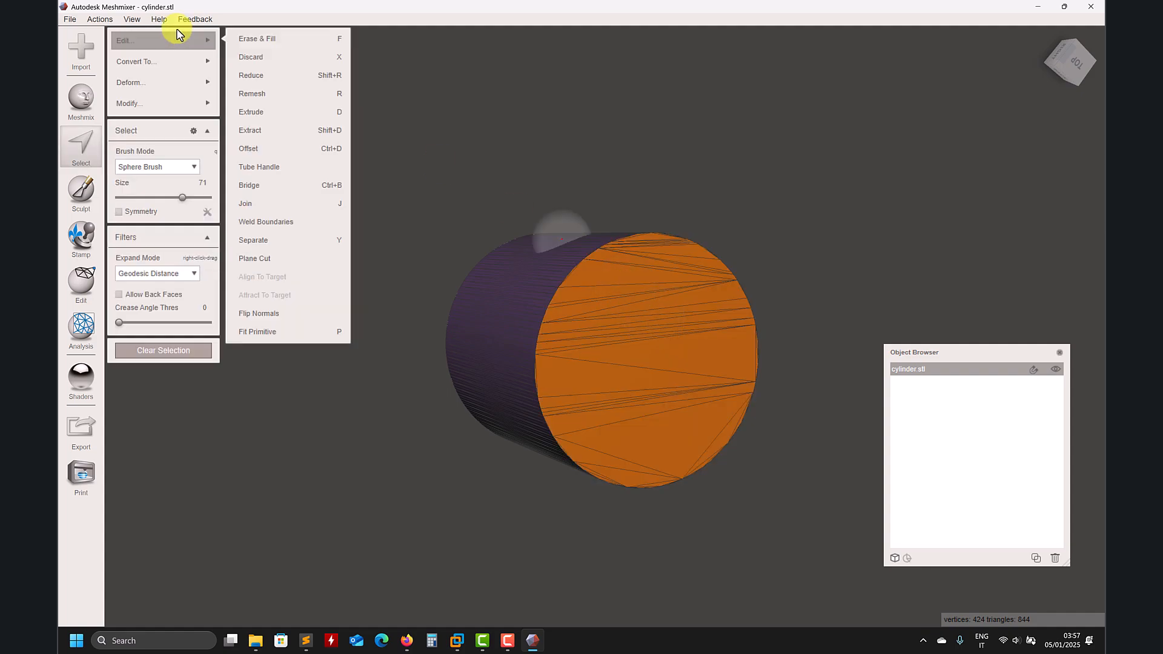
left_click(281, 57)
right_click_drag(384, 95, 689, 146)
key("ctrl+z")
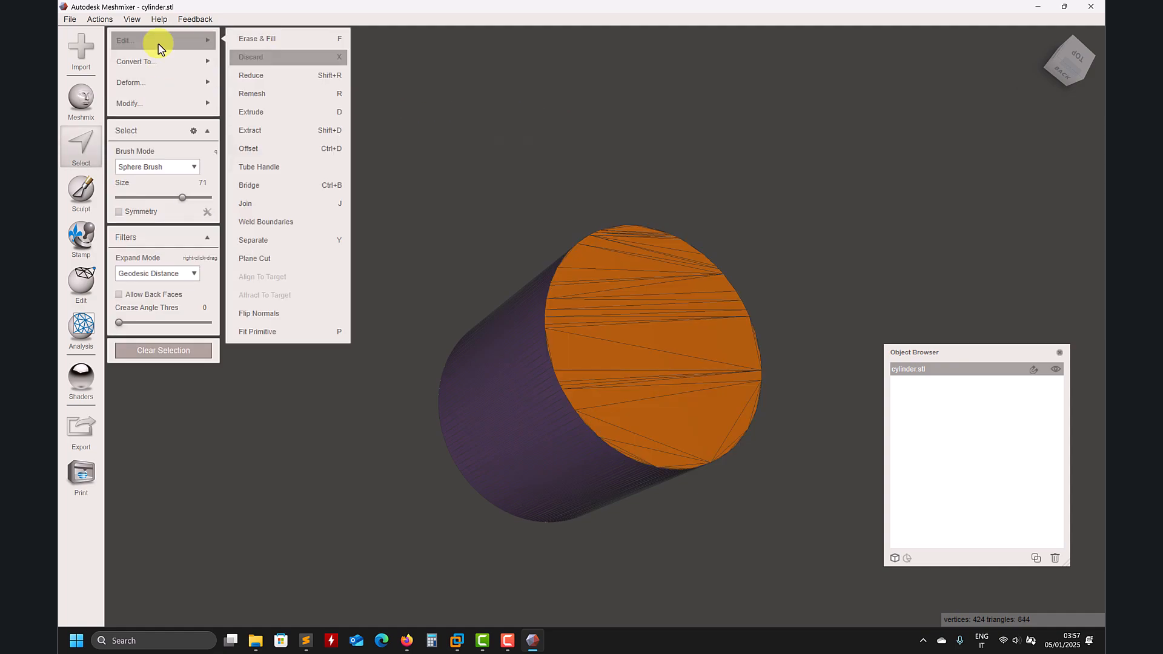
Try Erase & Fill on the selected end cap with the Flat Minimal fill type, and undo the replacement.
left_click(260, 39)
mouse_move(428, 148)
right_mouse_down()
mouse_move(678, 166)
mouse_move(657, 155)
right_mouse_up()
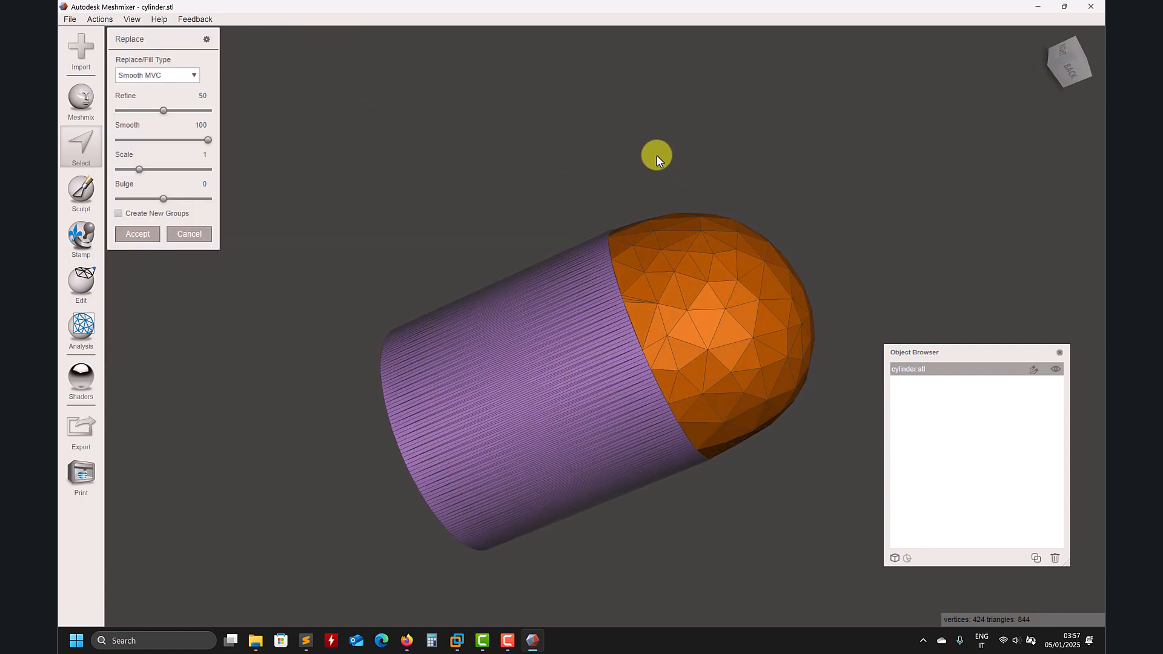
left_click(192, 79)
left_click(152, 95)
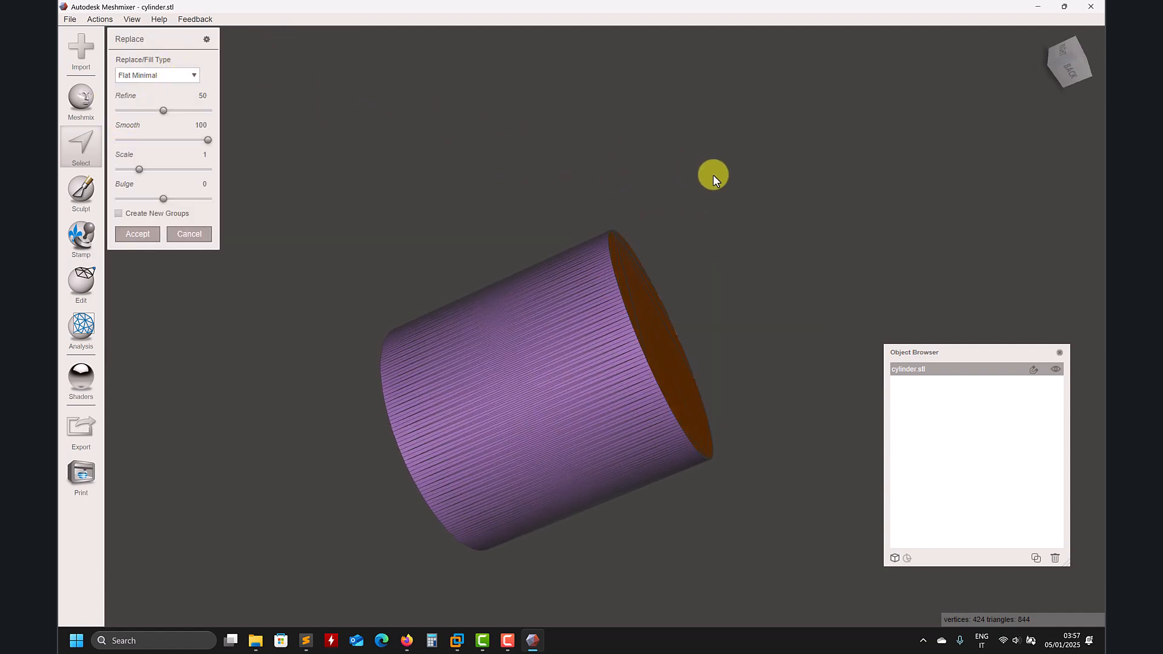
right_click_drag(713, 175, 641, 169)
key("ctrl+z")
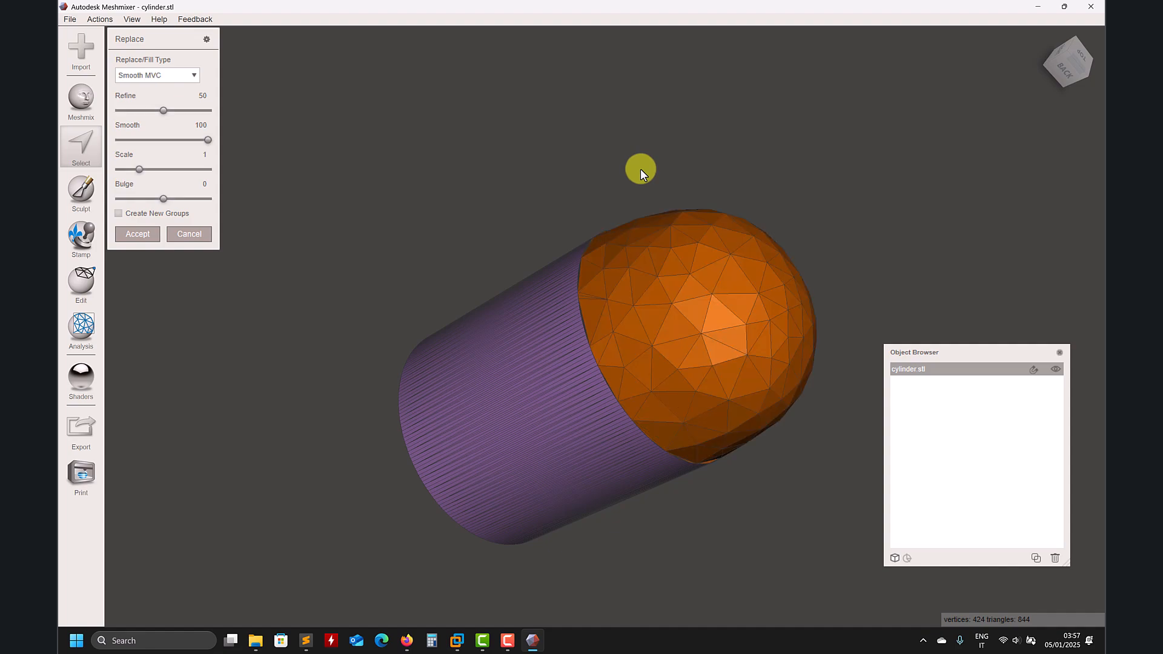
key("ctrl+z")
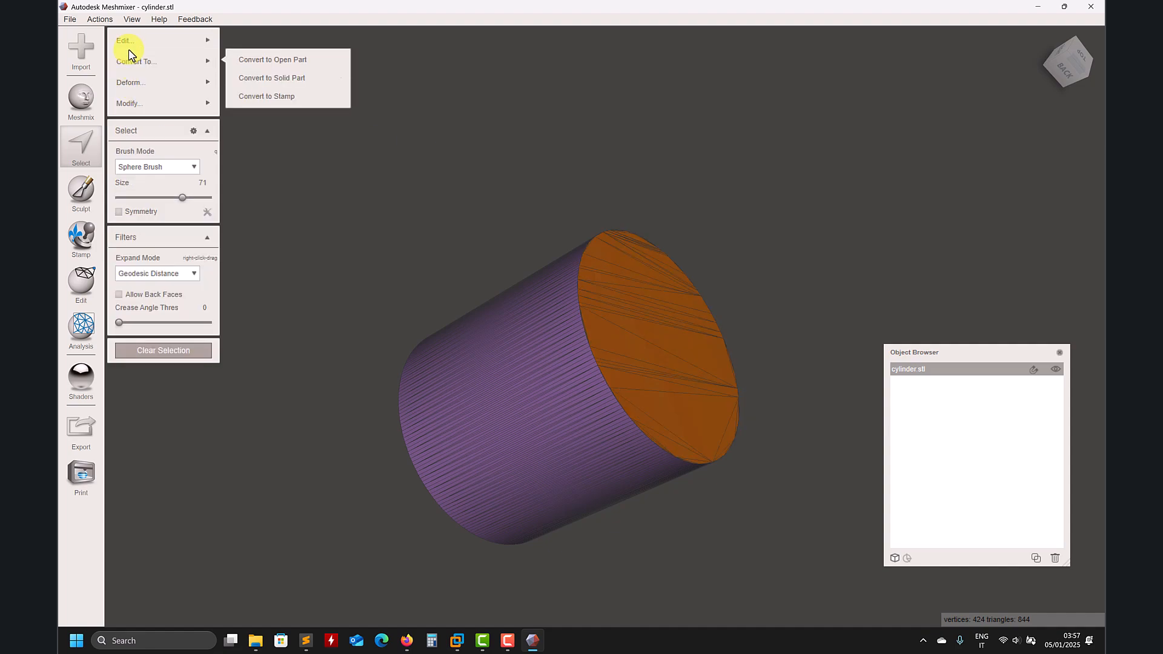
mouse_move(124, 40)
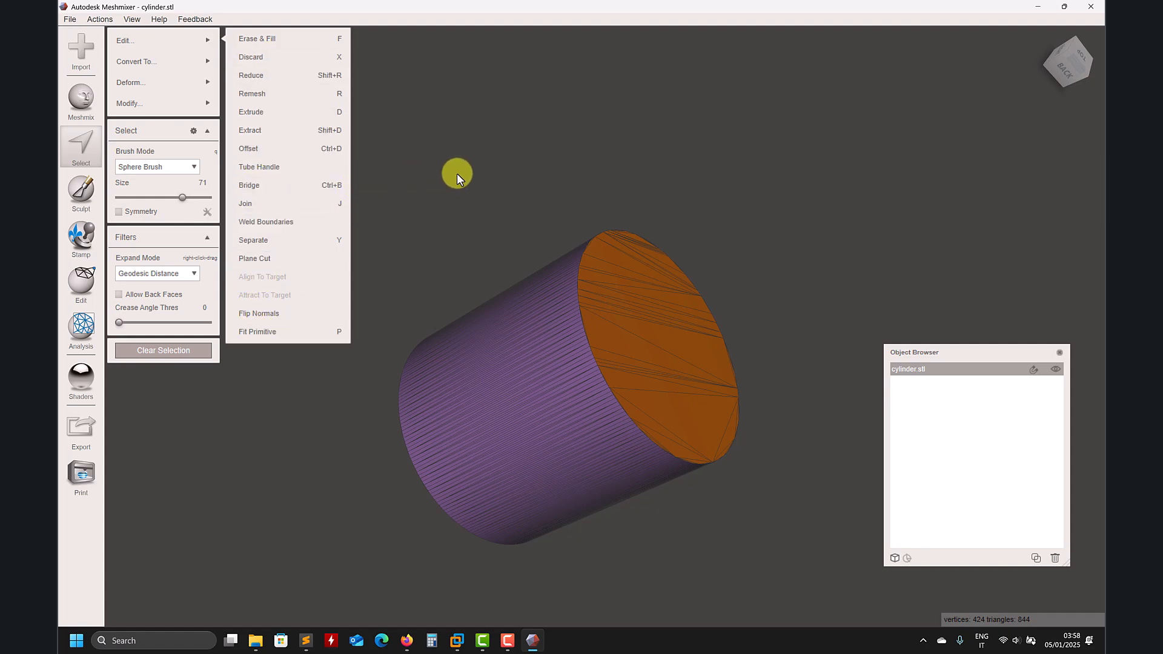
key("Escape")
right_click_drag(425, 196, 353, 197)
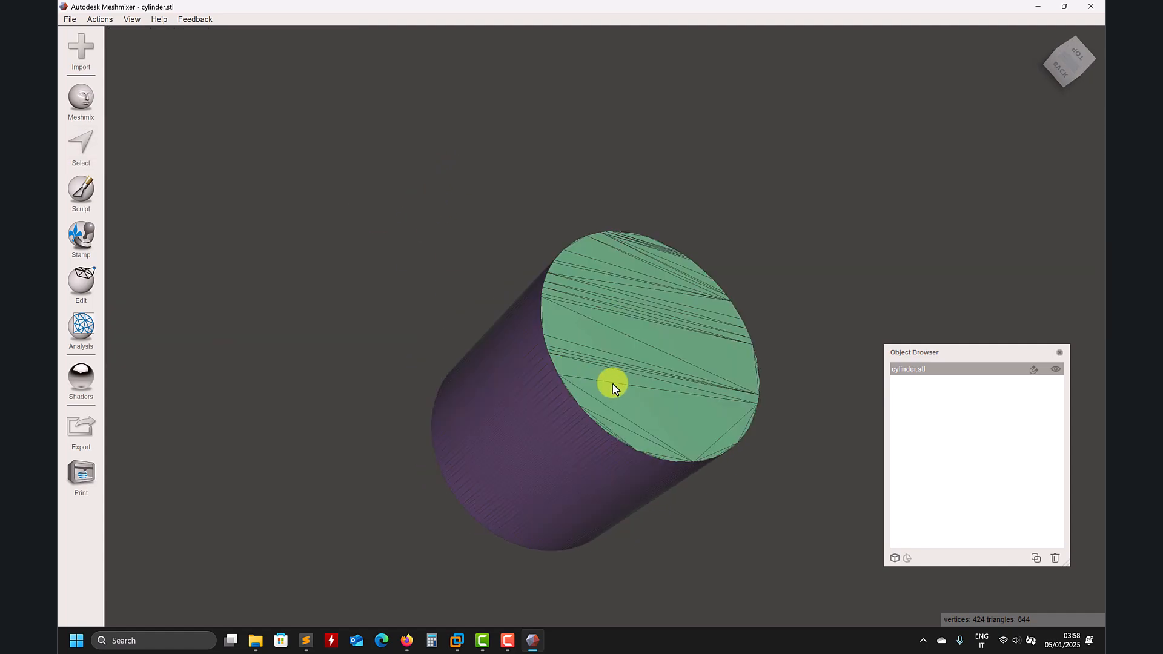
key("s")
double_click(624, 365)
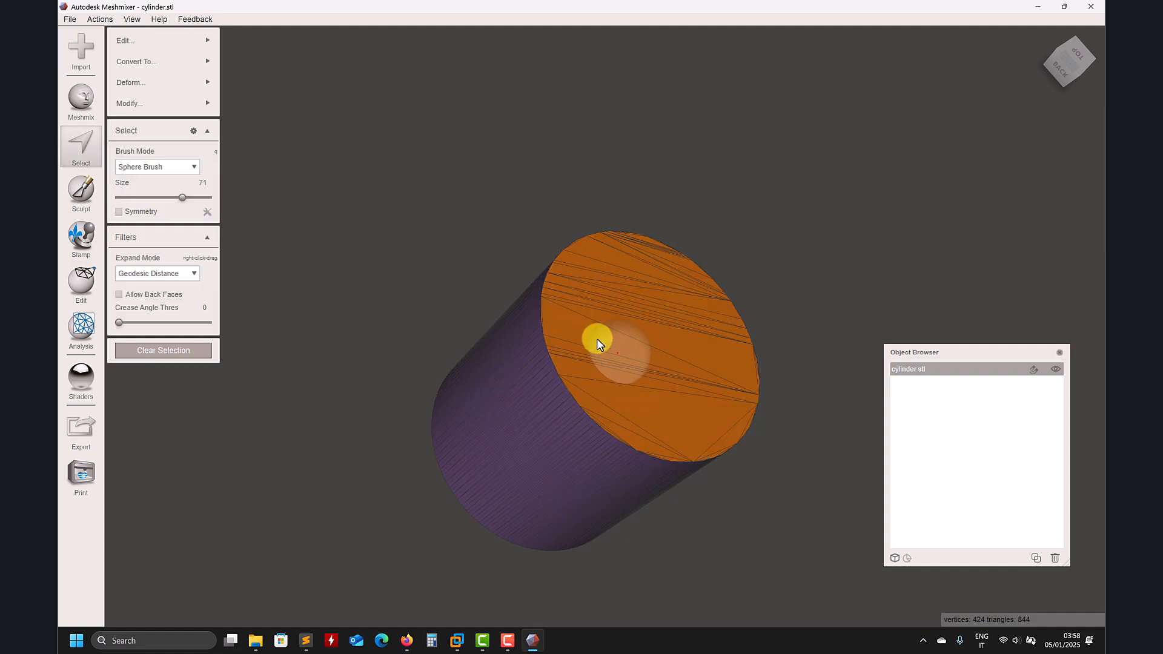
key("Escape")
right_click_drag(409, 226, 470, 149)
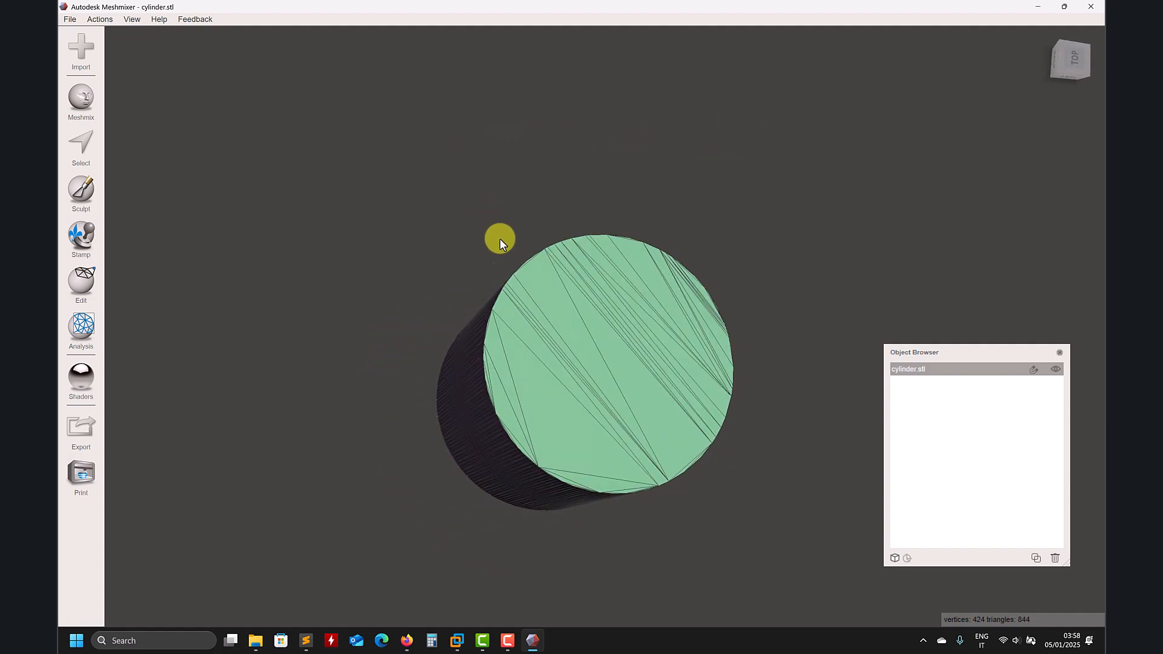
Select the whole green end cap and flip its normals.
key("s")
double_click(563, 337)
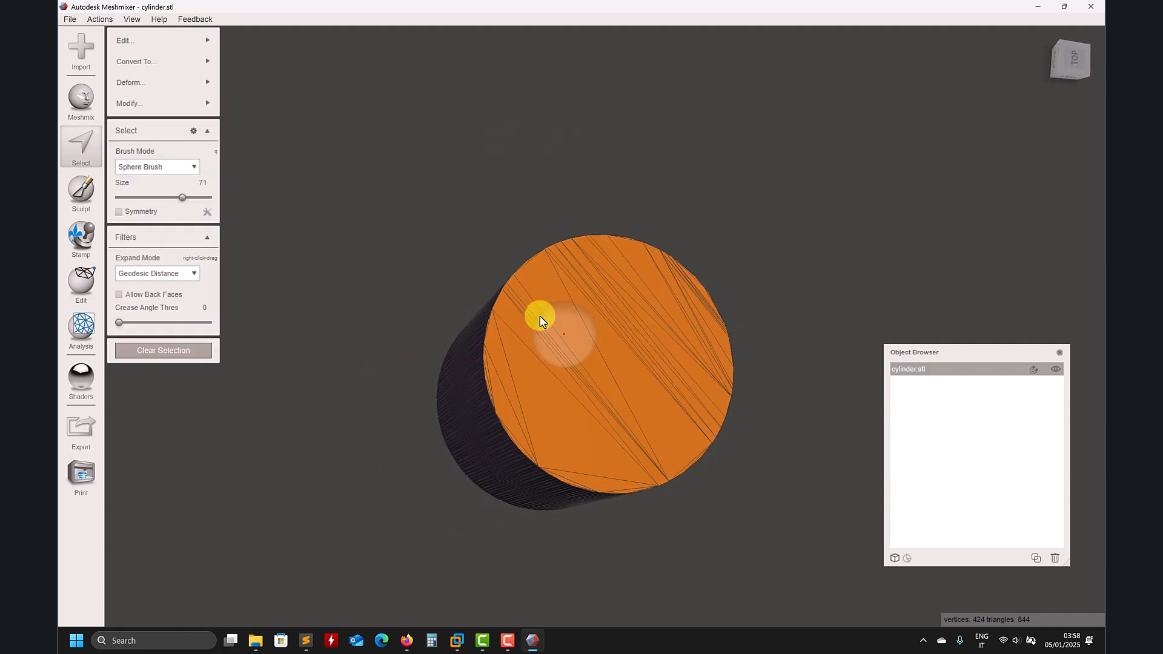
mouse_move(187, 42)
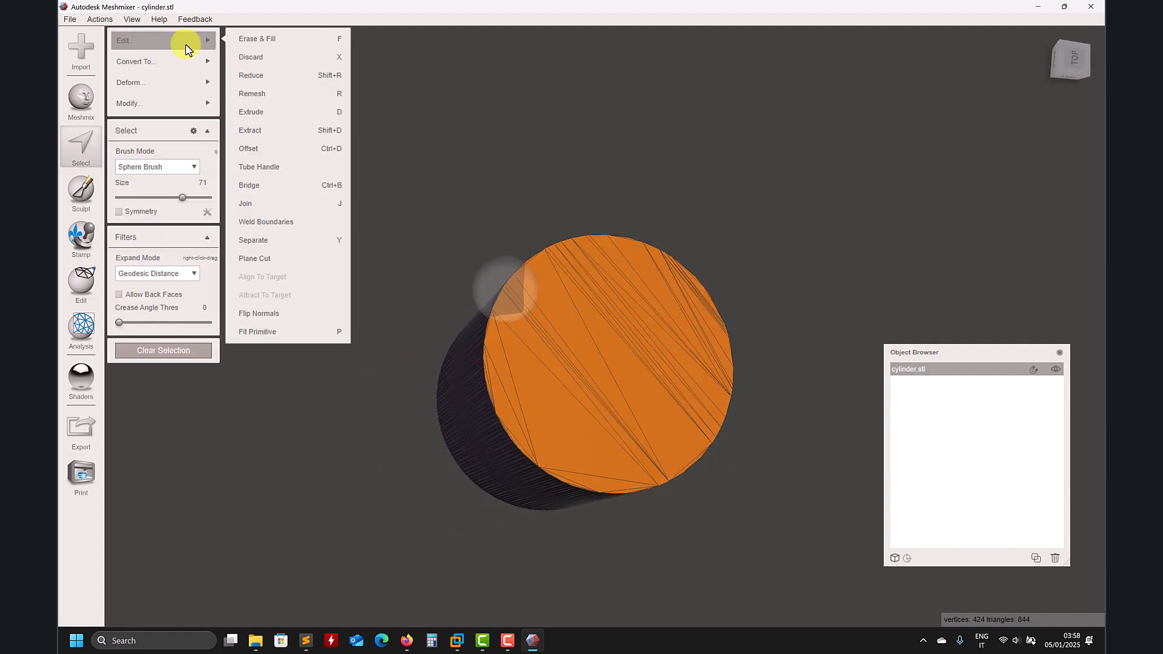
left_click(292, 314)
right_click_drag(372, 304, 661, 279)
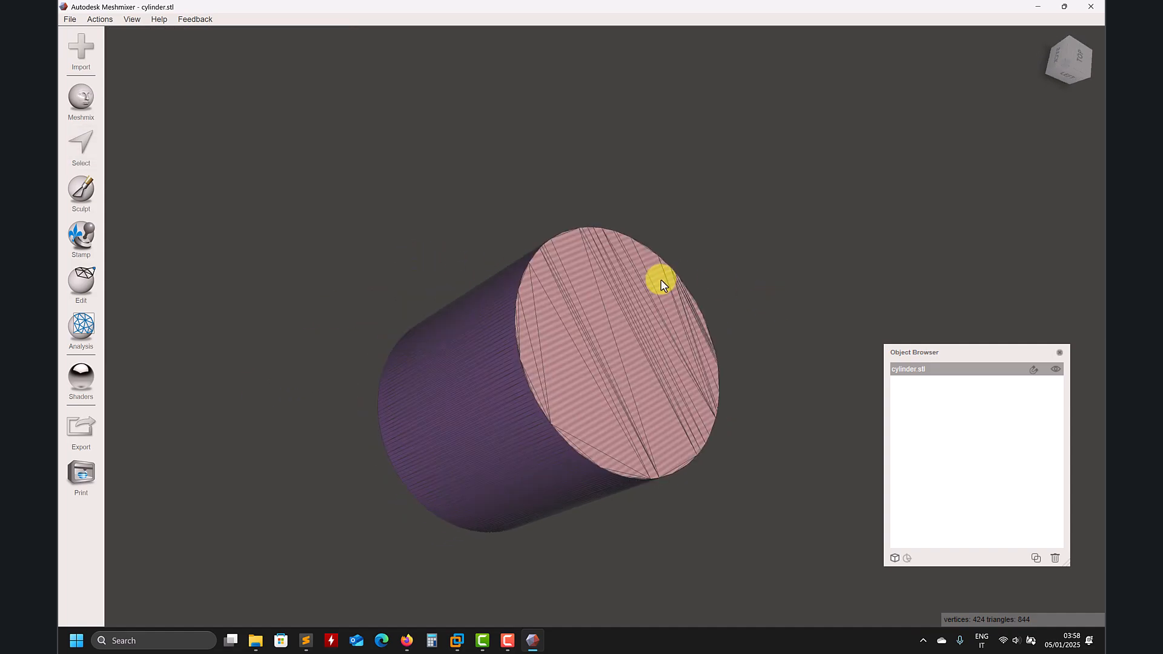
Reselect the end cap with the reversed normals and flip them back to their original direction.
right_click_drag(670, 324, 553, 332)
key("s")
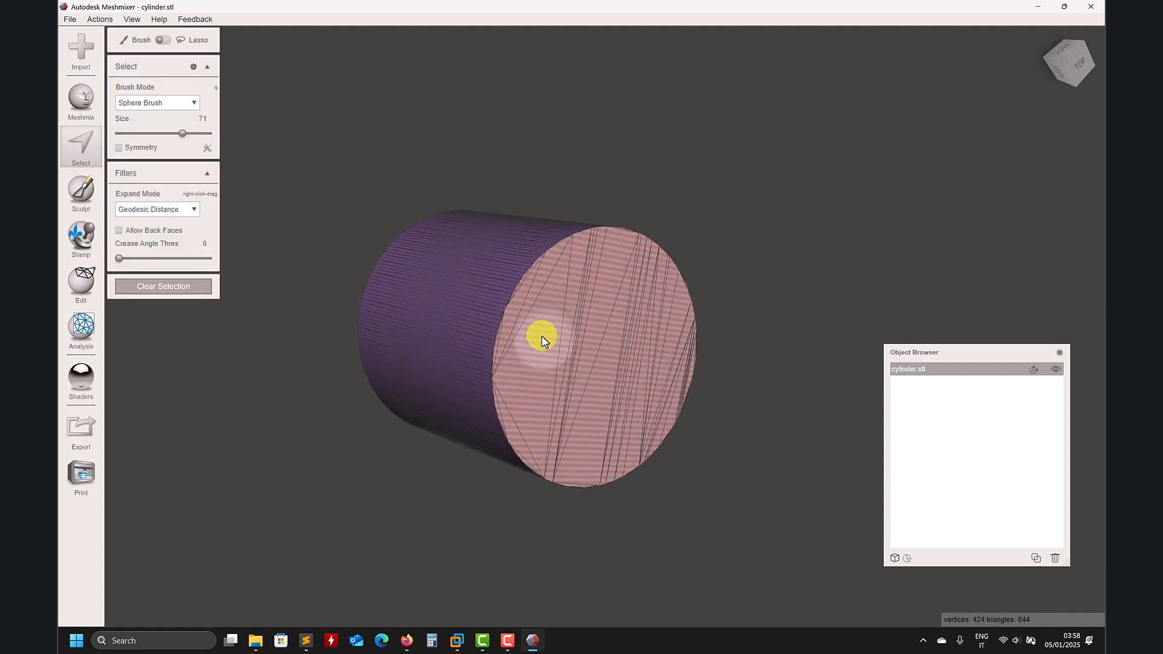
double_click(542, 335)
mouse_move(148, 45)
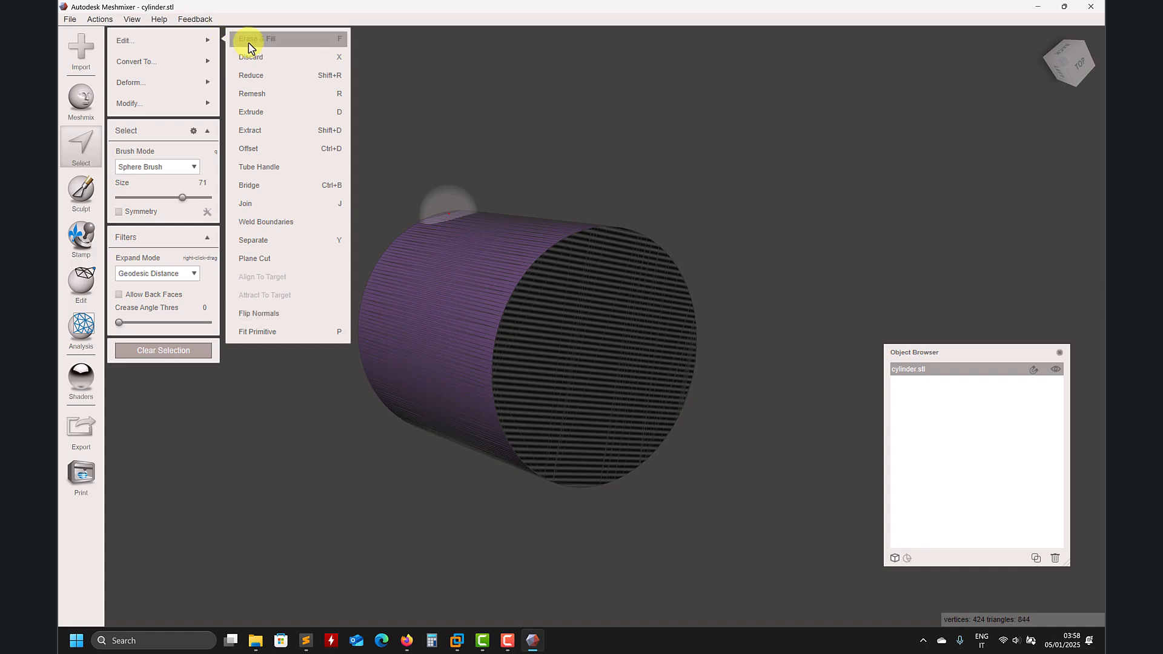
left_click(316, 314)
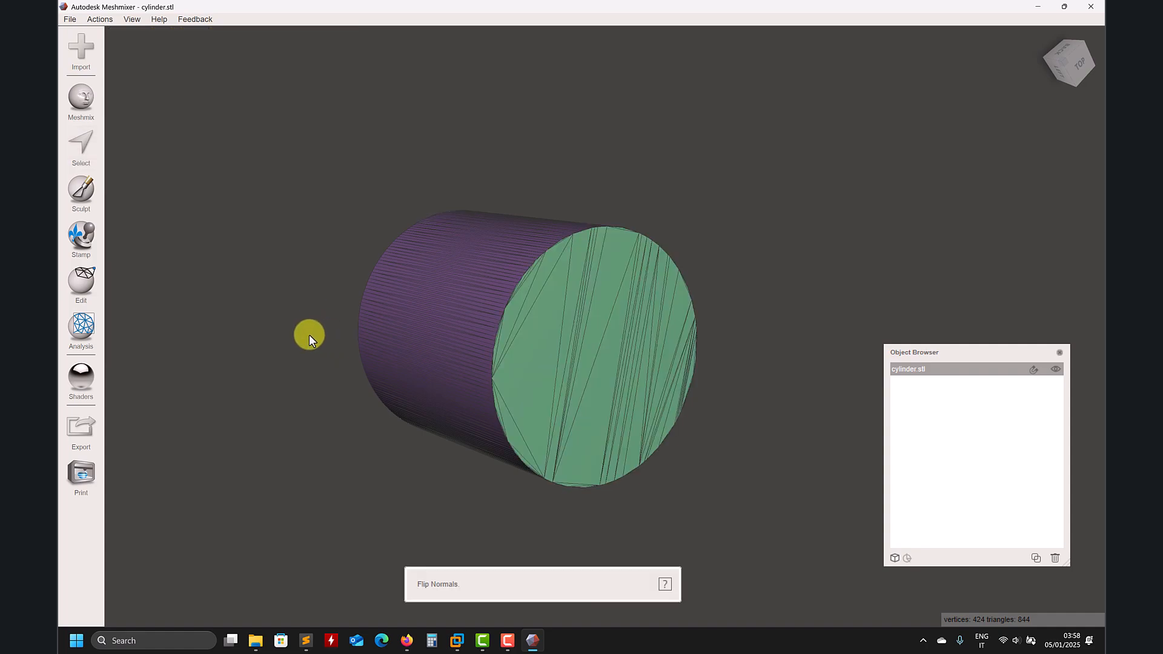
Select the whole cylinder, preview a Remesh in Target Edge Length mode on it, and cancel the operation.
right_click_drag(489, 330, 81, 97)
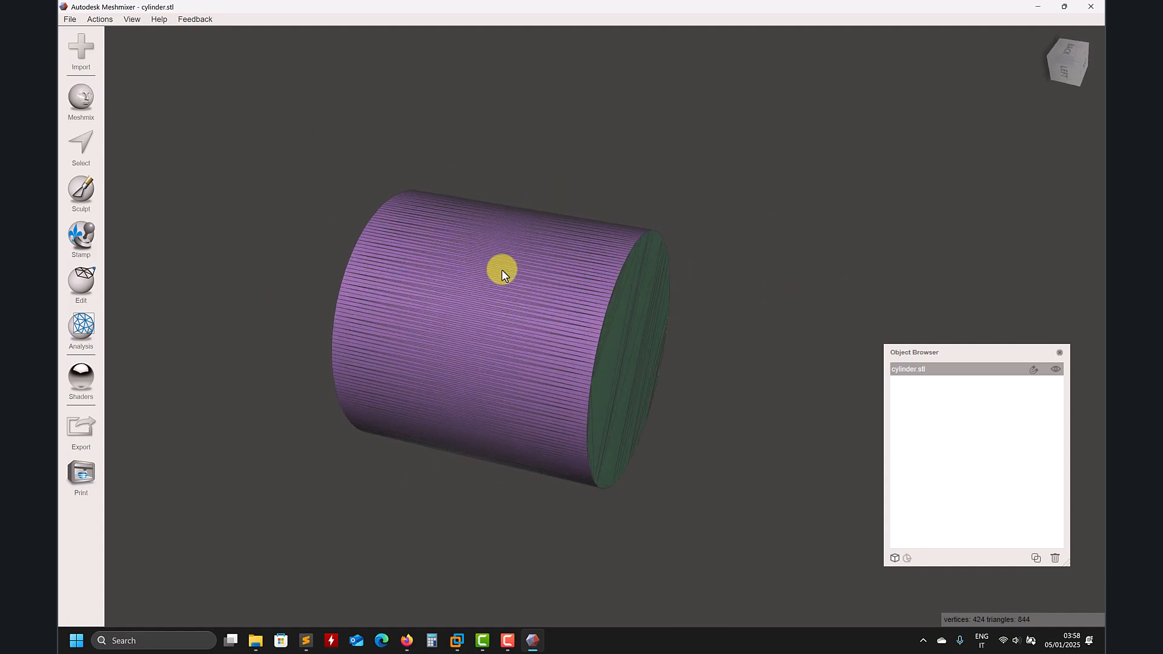
key("s")
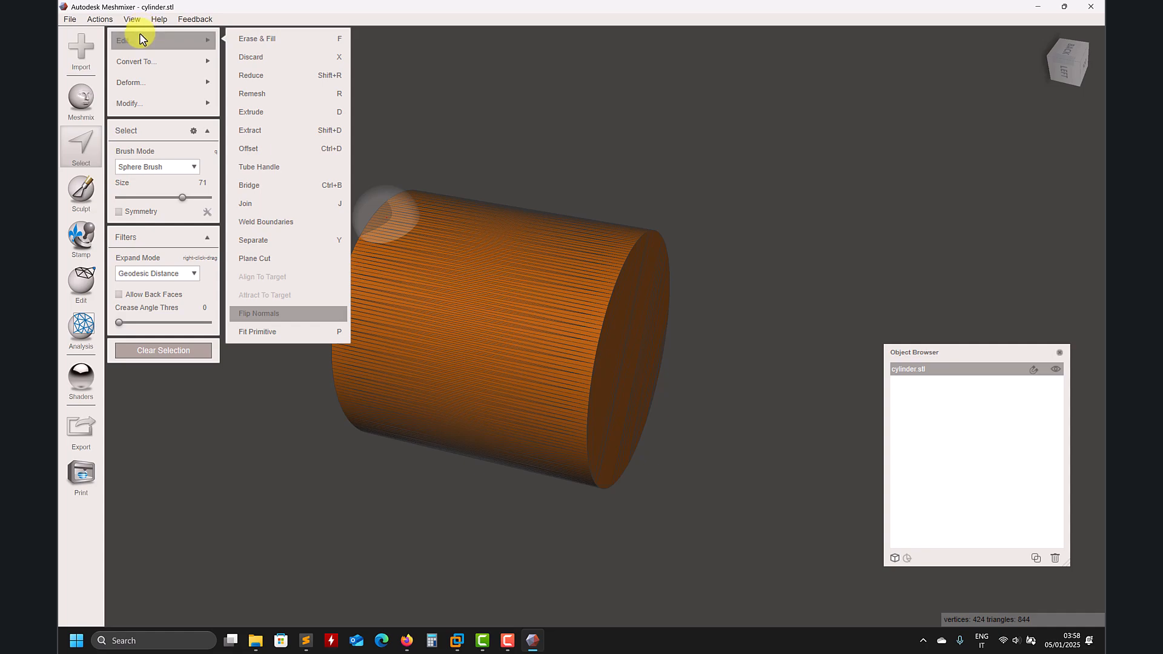
left_click(276, 96)
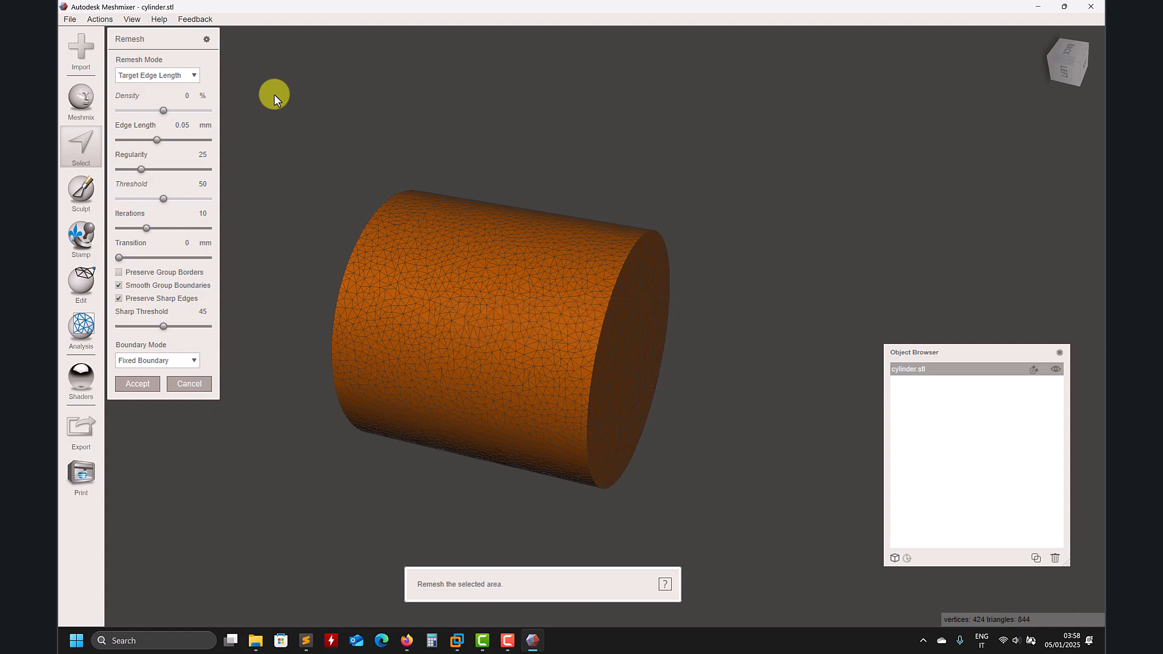
right_click_drag(453, 219, 389, 223)
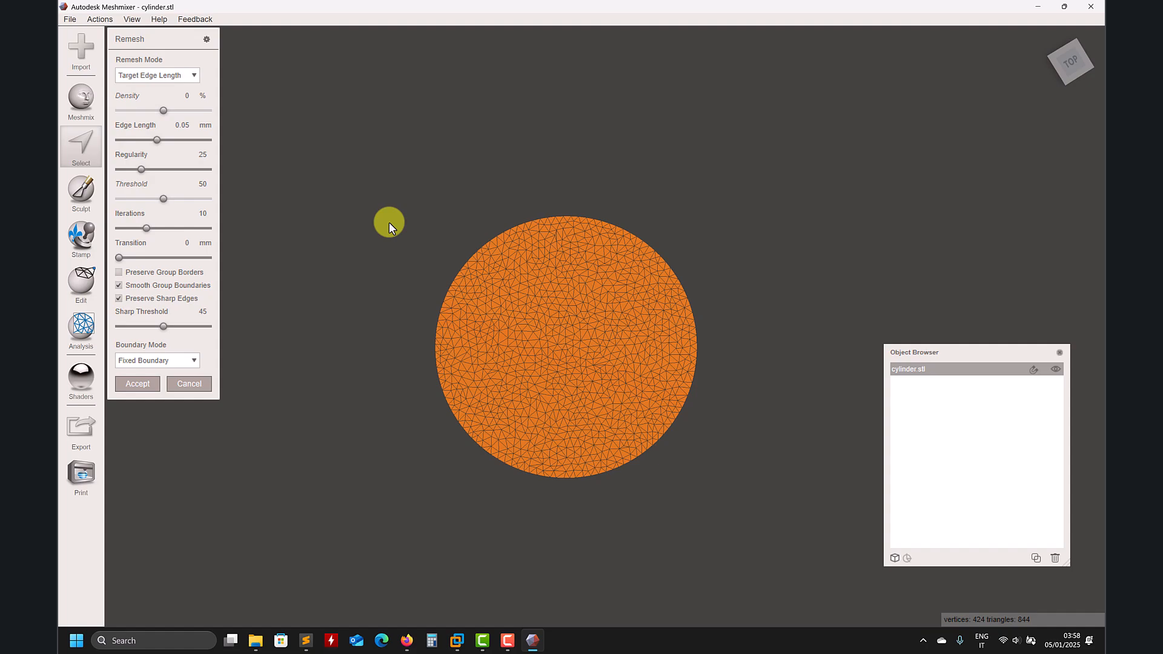
key("Escape")
right_click_drag(409, 224, 551, 226)
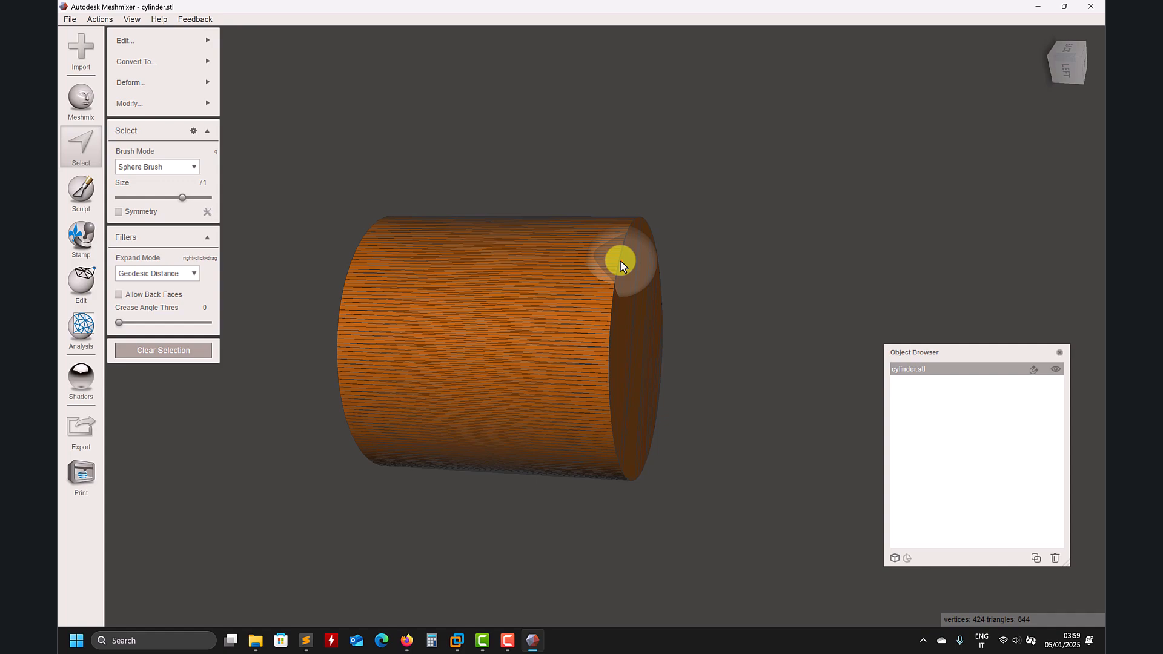
Start a Remesh on the fully selected cylinder and reset the remesh settings to their defaults.
mouse_move(192, 61)
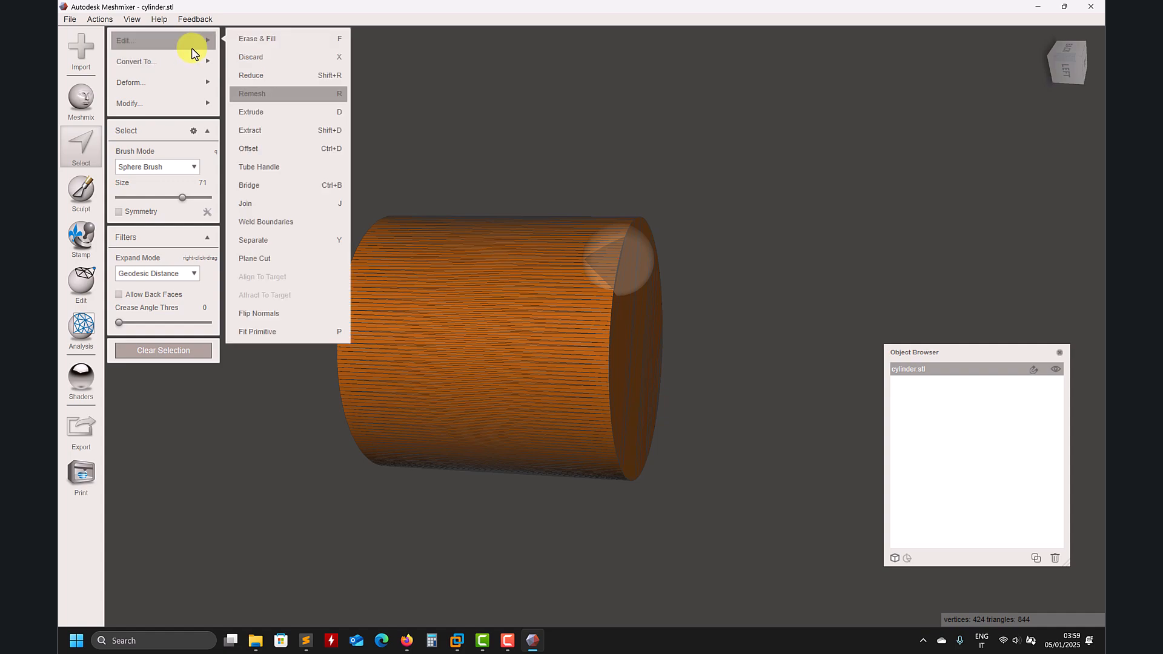
left_click(278, 93)
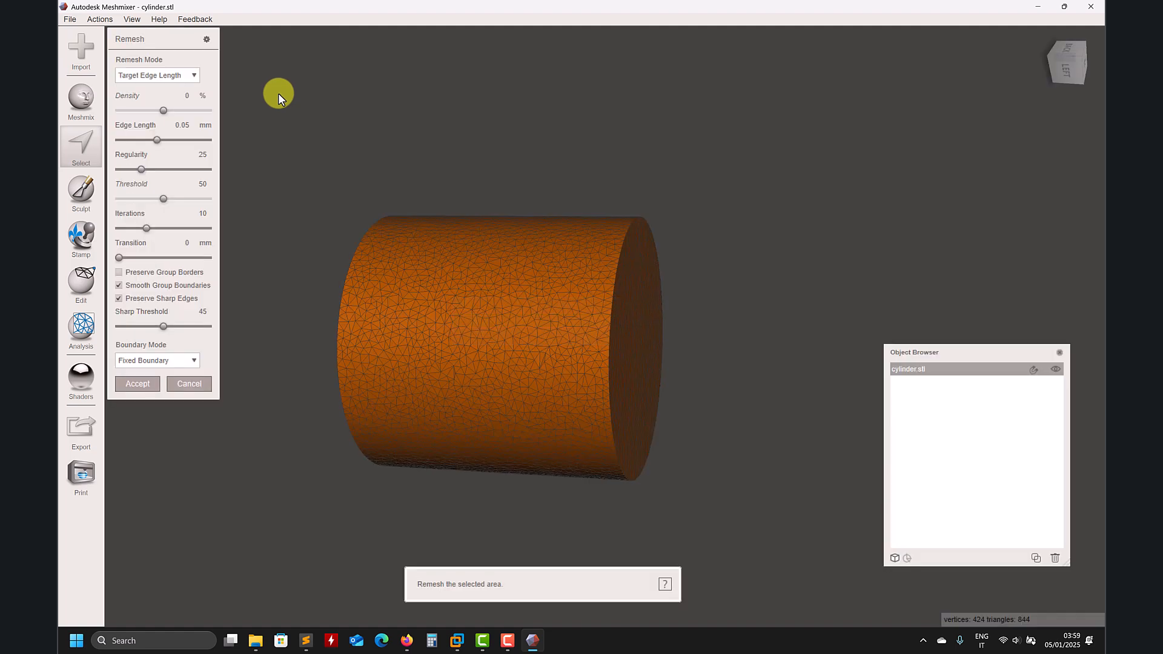
left_click(206, 39)
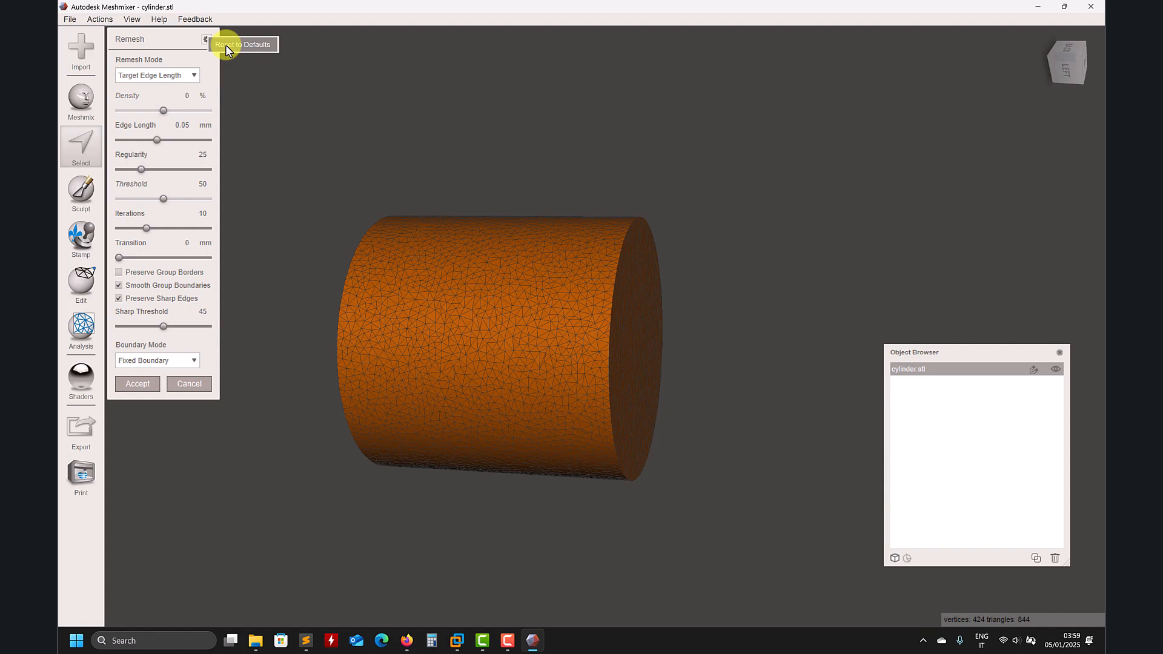
left_click(226, 45)
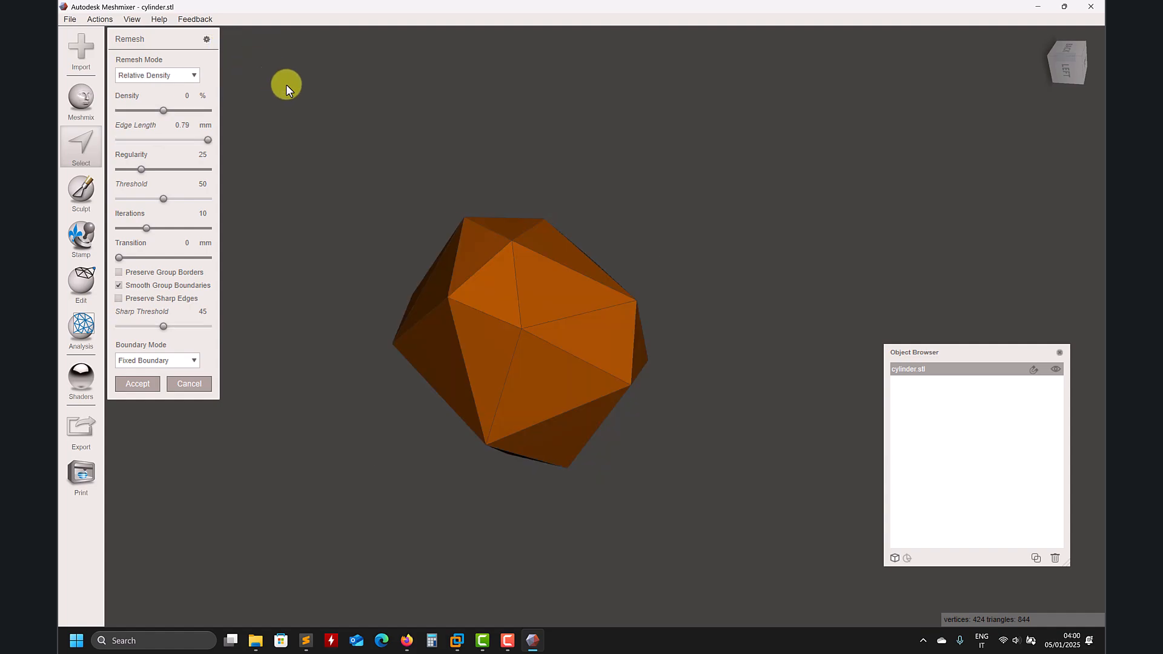
Preview the Relative Density remesh with the density at 50%, and return the density to 0%.
left_click(181, 76)
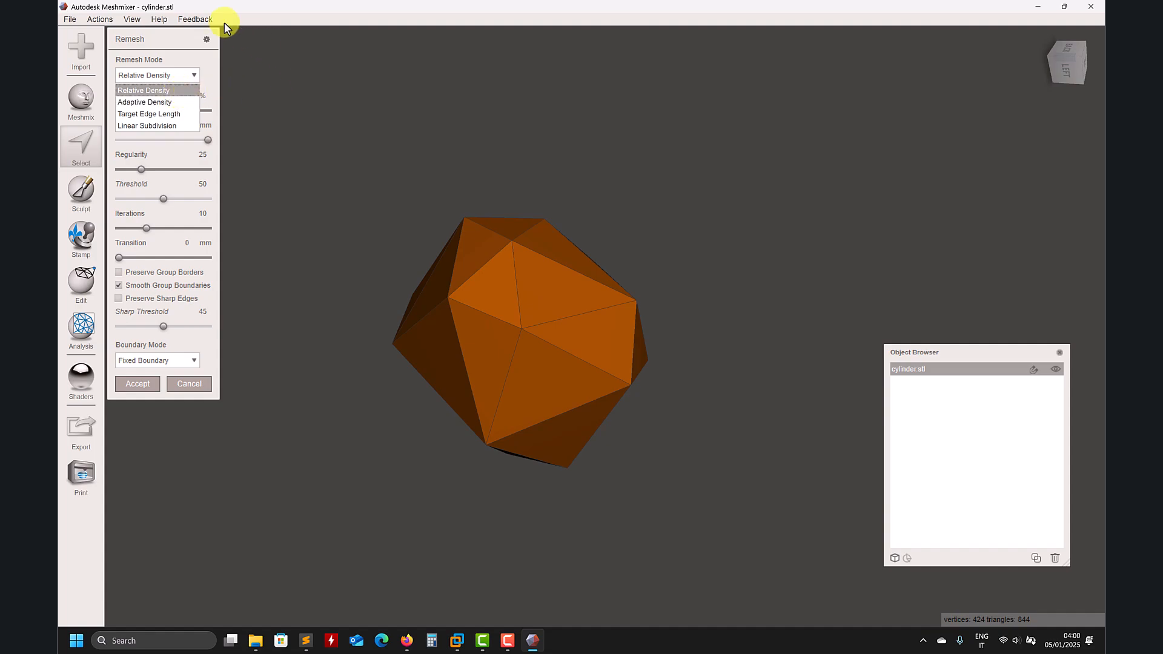
left_click(224, 53)
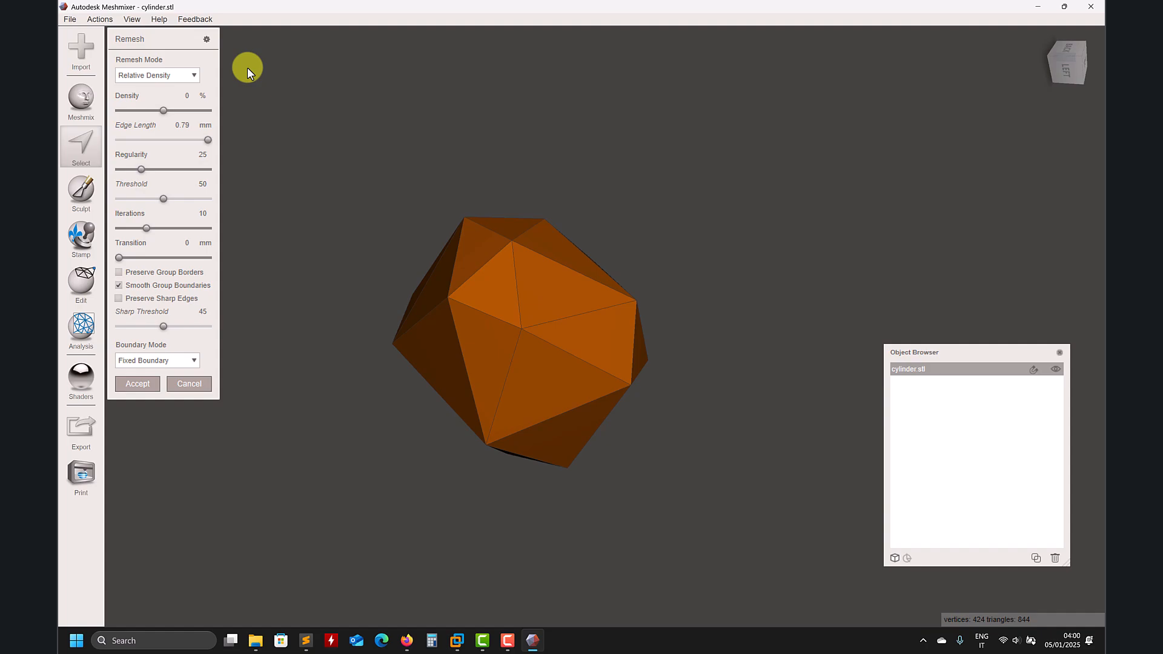
left_click_drag(164, 112, 238, 112)
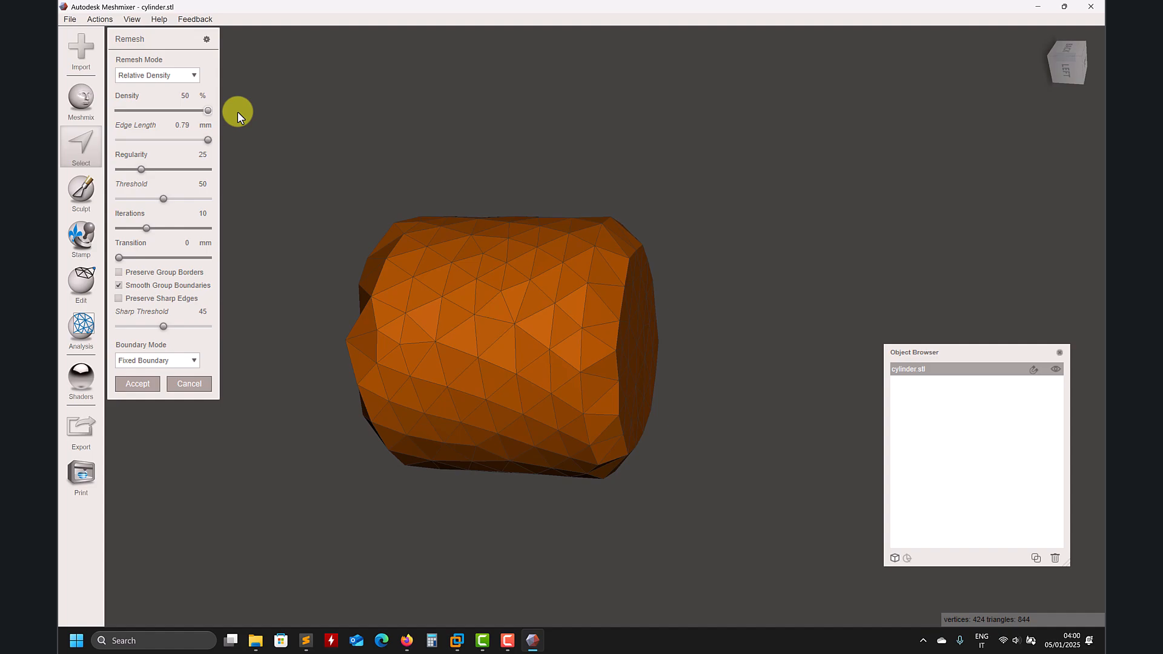
left_click(176, 96)
left_click(220, 46)
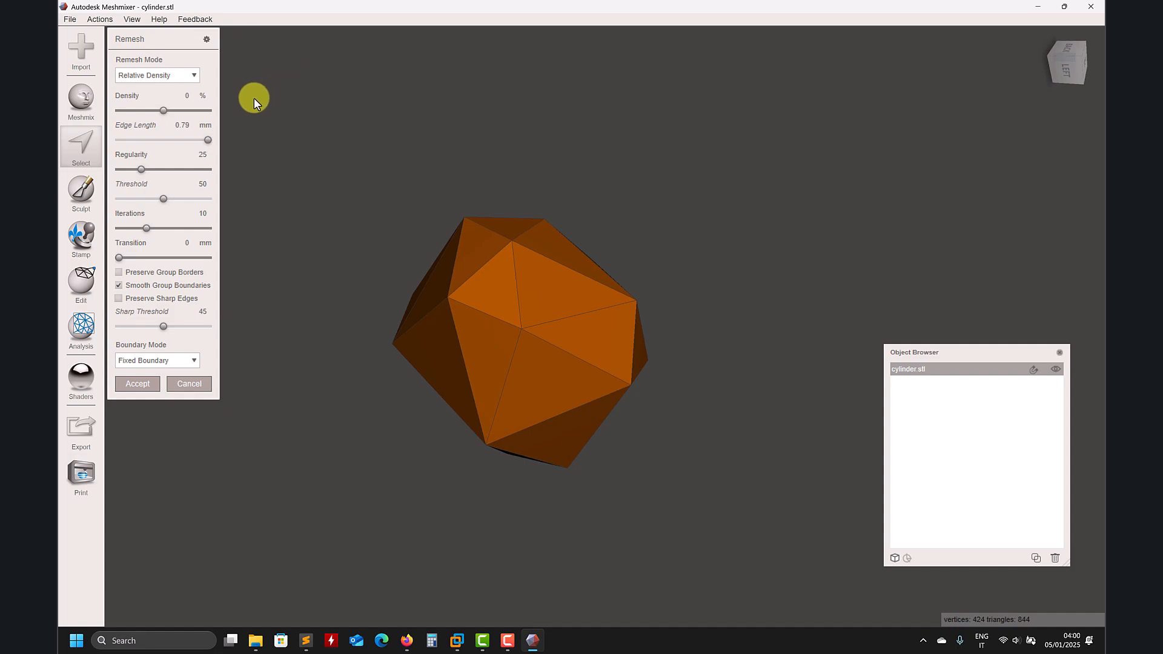
Switch the remesh mode to Target Edge Length and set the edge length to 0.05 mm.
left_click(192, 76)
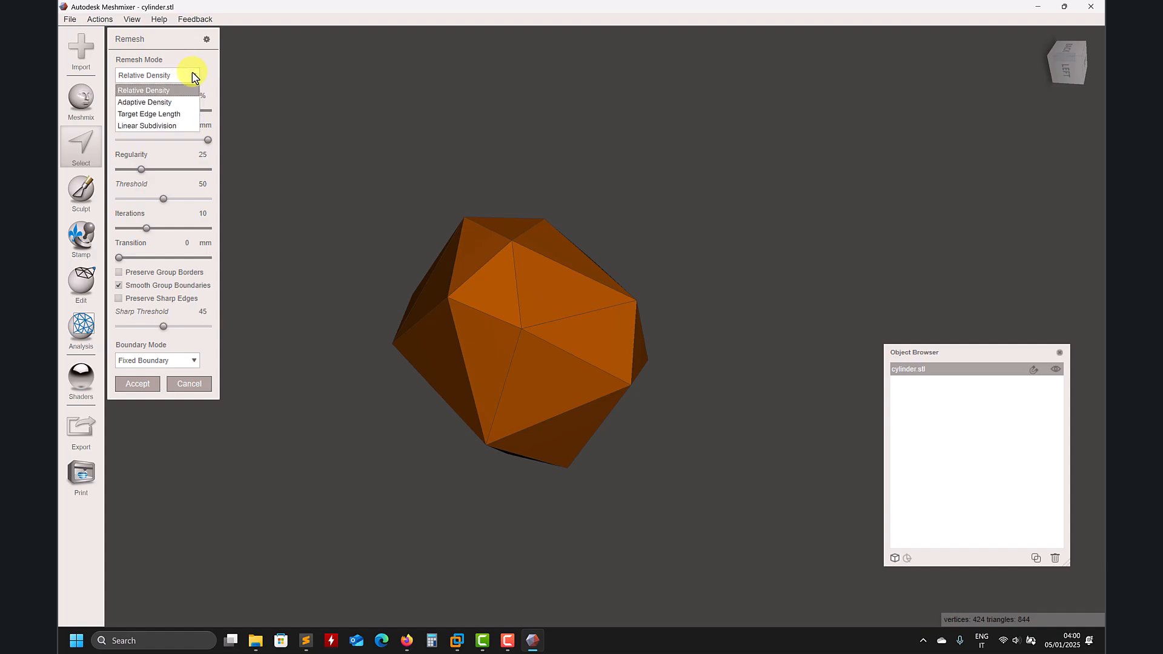
left_click(156, 115)
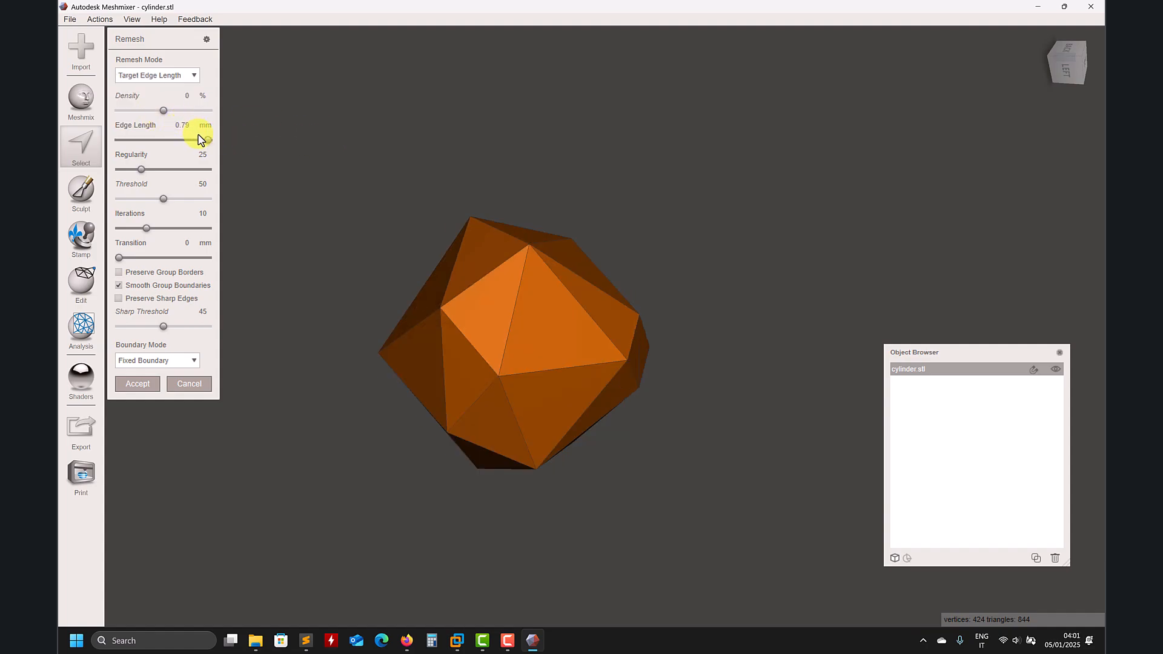
mouse_move(206, 140)
left_mouse_down()
mouse_move(193, 141)
mouse_move(220, 139)
left_mouse_up()
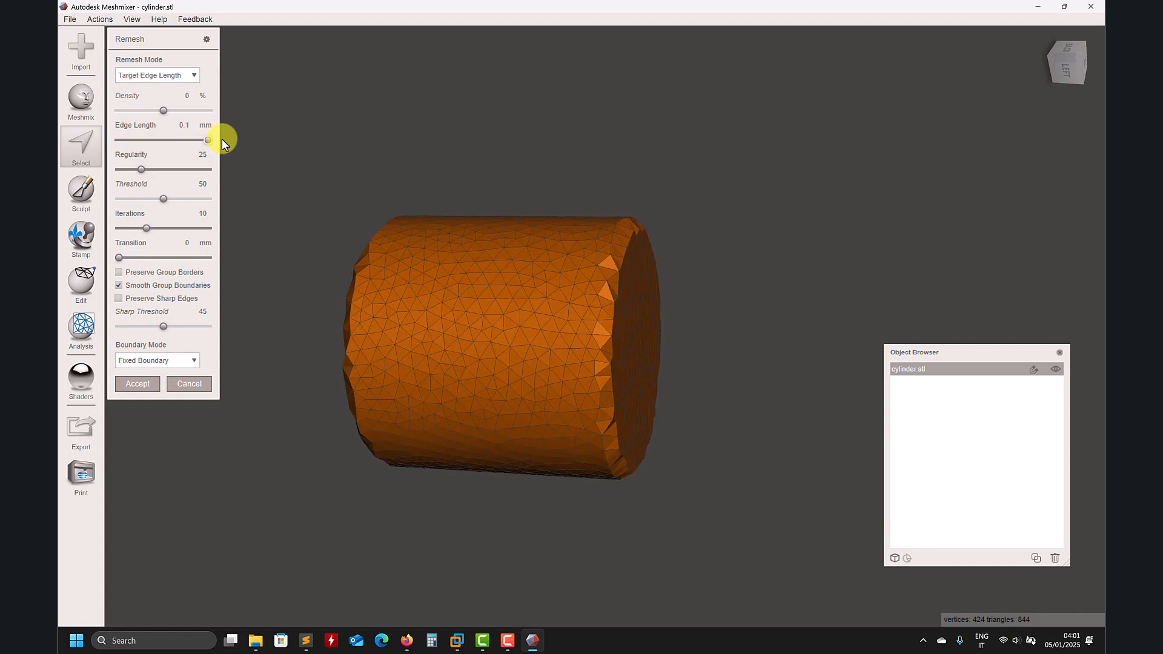
left_click(190, 126)
type("0.05")
key("Return")
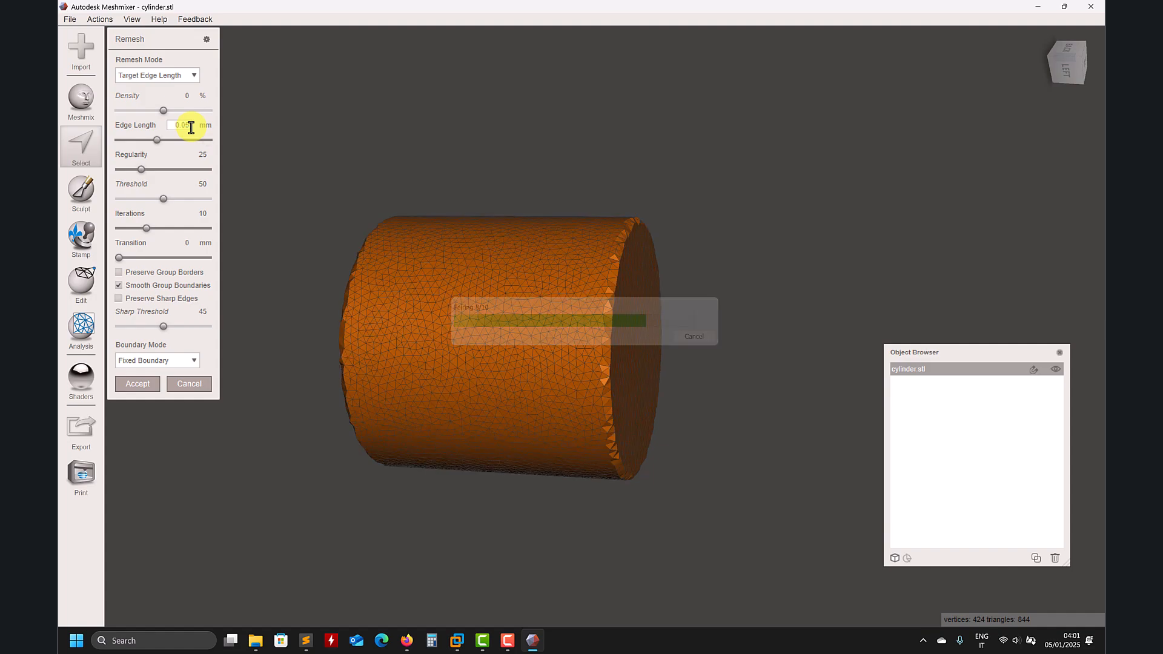
Enable Preserve Sharp Edges with a sharp threshold of 10, and accept the remesh of the cylinder.
right_click_drag(501, 179, 342, 147)
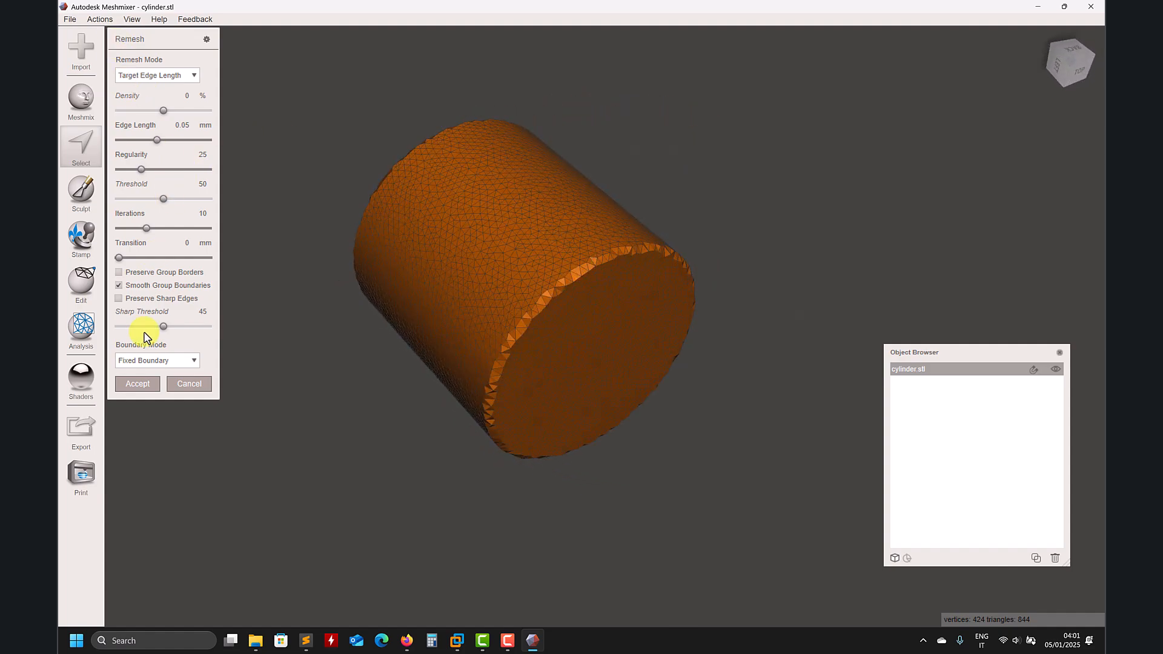
left_click(118, 299)
left_click_drag(163, 327, 136, 327)
triple_click(207, 311)
type("10")
key("Return")
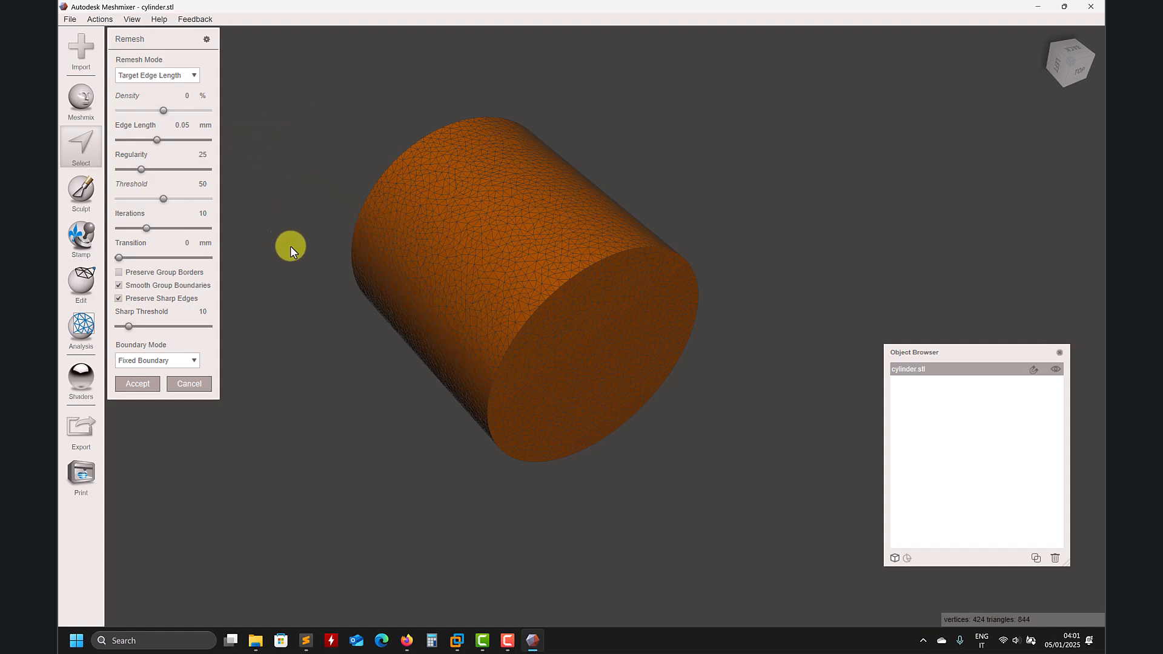
left_click(150, 387)
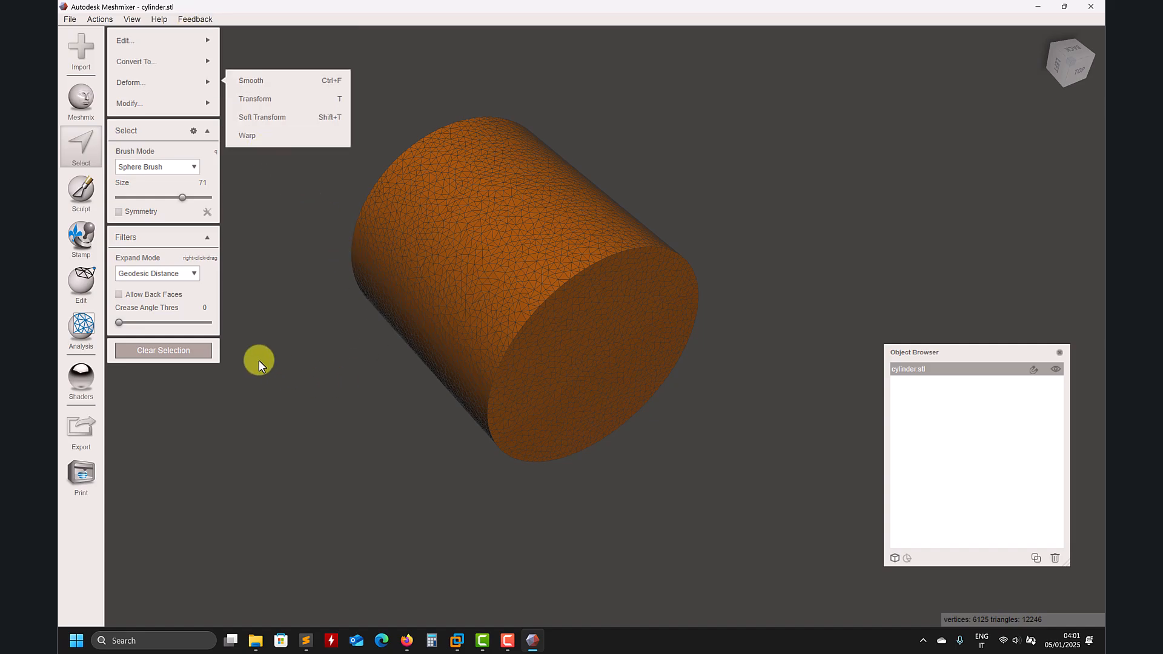
Reselect the whole cylinder, preview another Remesh on it with the same settings, and cancel the operation.
left_click(187, 356)
key("ctrl+a")
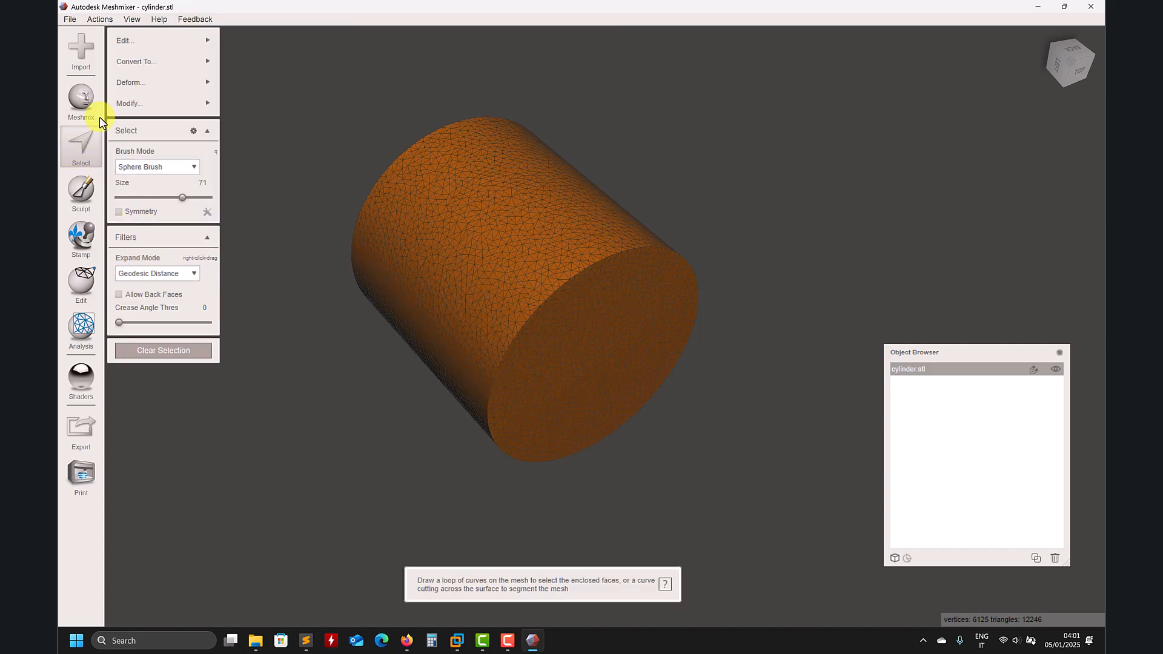
mouse_move(150, 48)
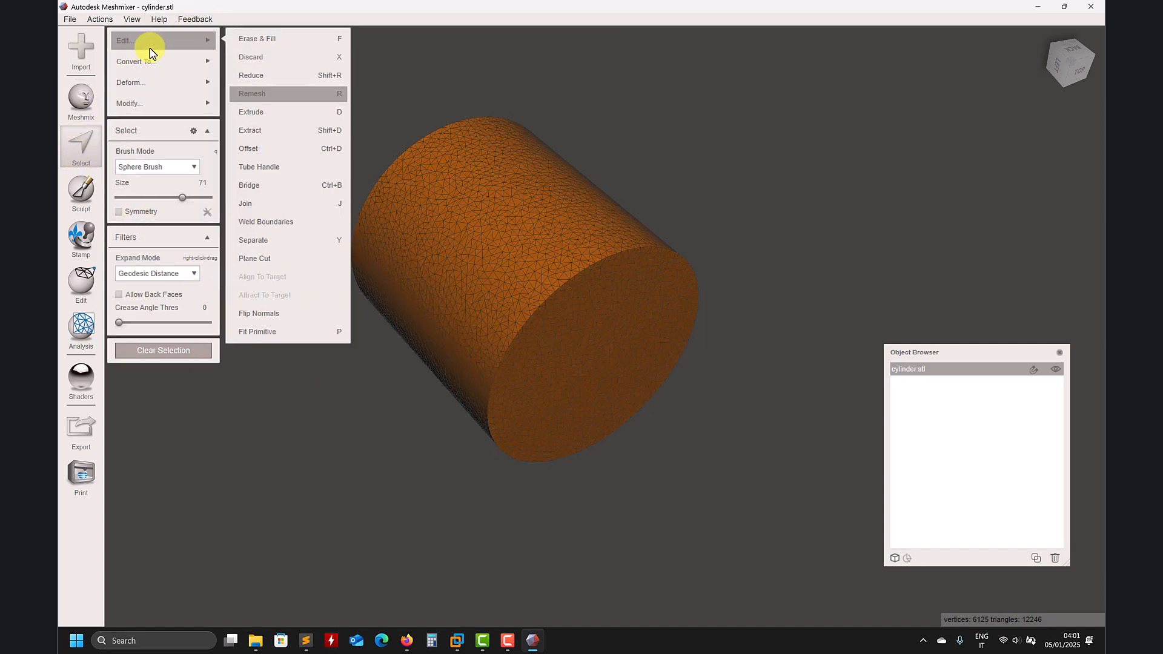
left_click(279, 94)
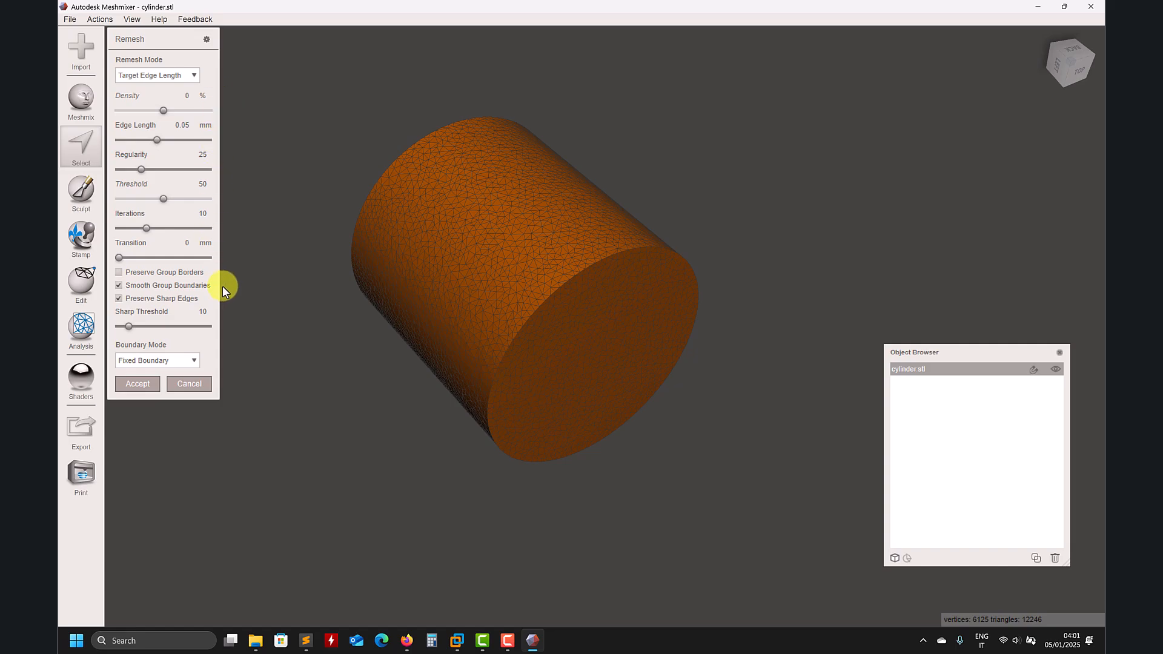
right_click_drag(304, 282, 260, 64)
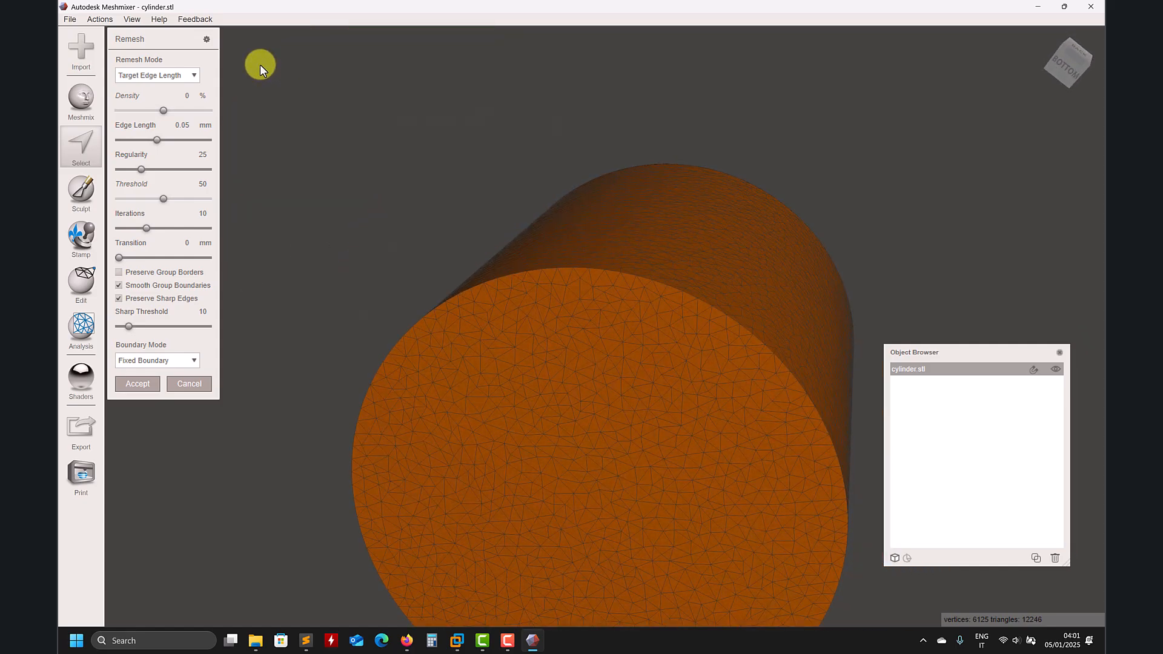
key("Escape")
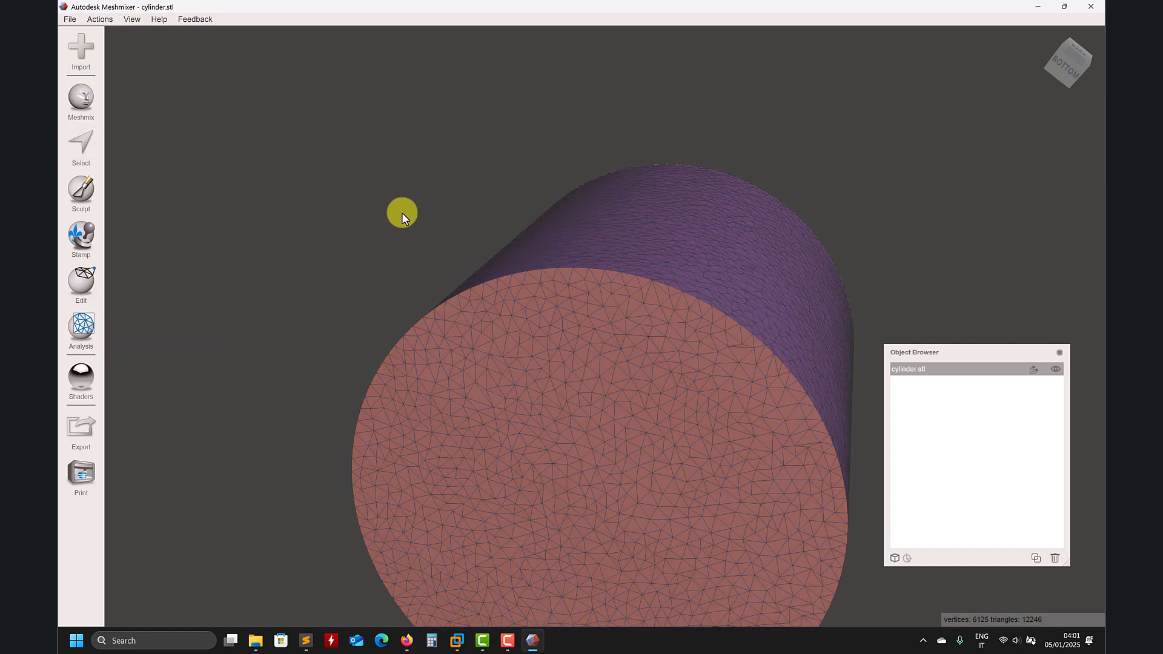
Export the remeshed cylinder in OBJ format as cyl1 in the mm folder on the desktop.
right_click_drag(326, 295, 494, 291)
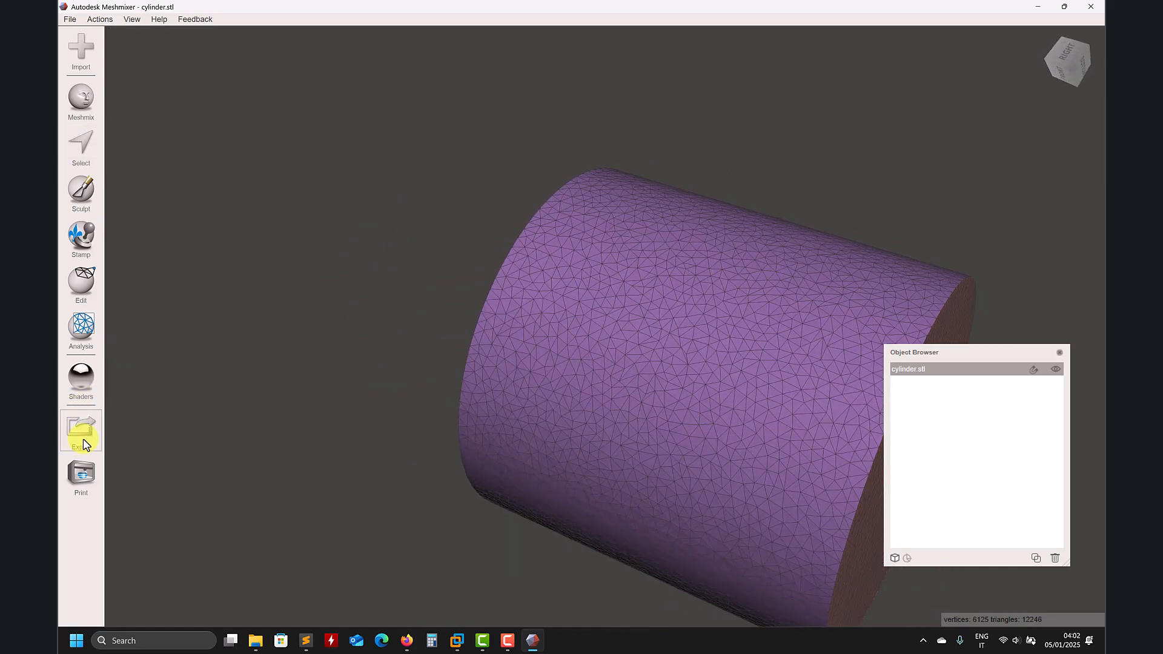
left_click(80, 432)
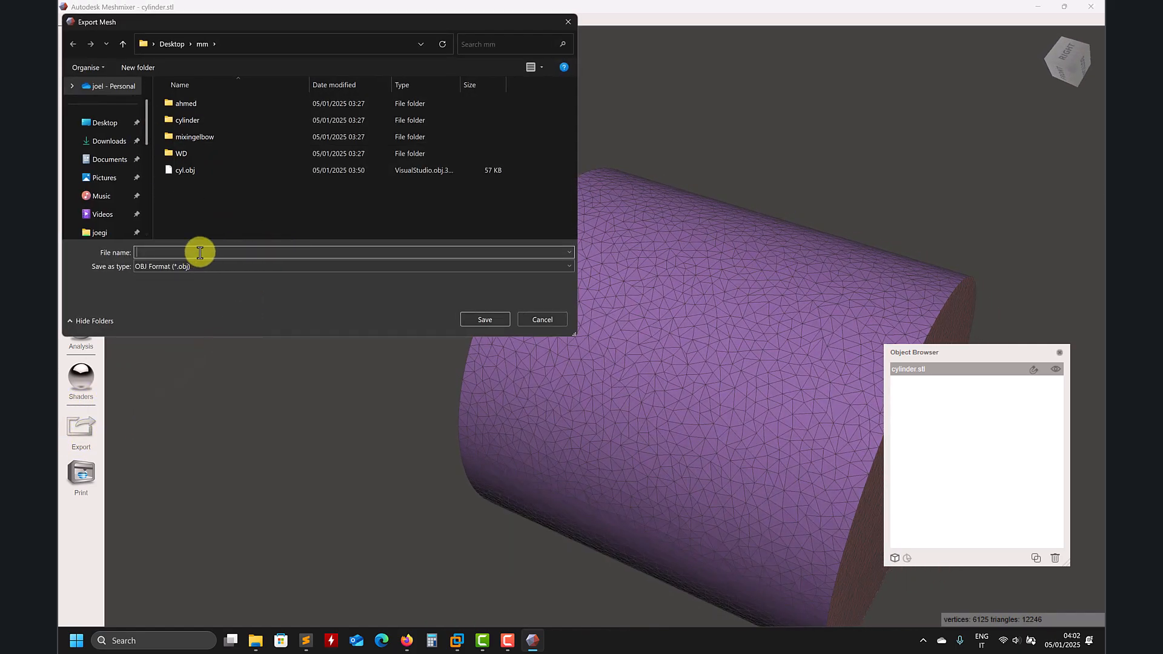
type("cyl1")
left_click(478, 317)
right_click_drag(390, 286, 330, 197)
Minimise the mesh editor, launch ParaView 5.11.1 from the desktop, and switch to its window.
left_click(1037, 6)
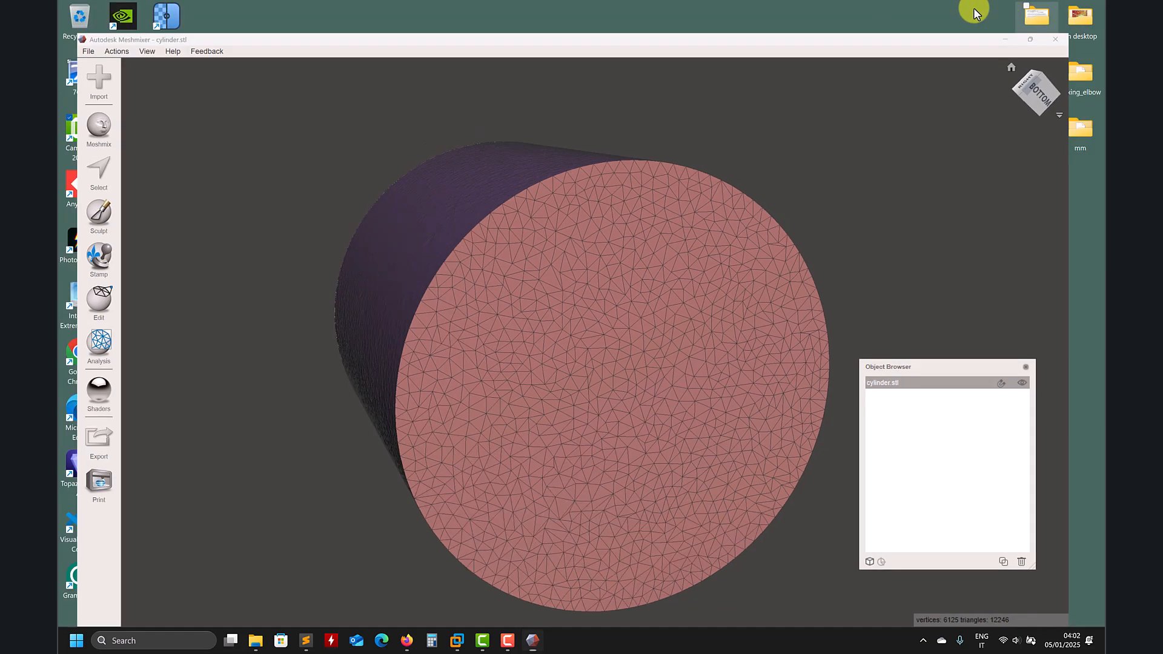
double_click(124, 473)
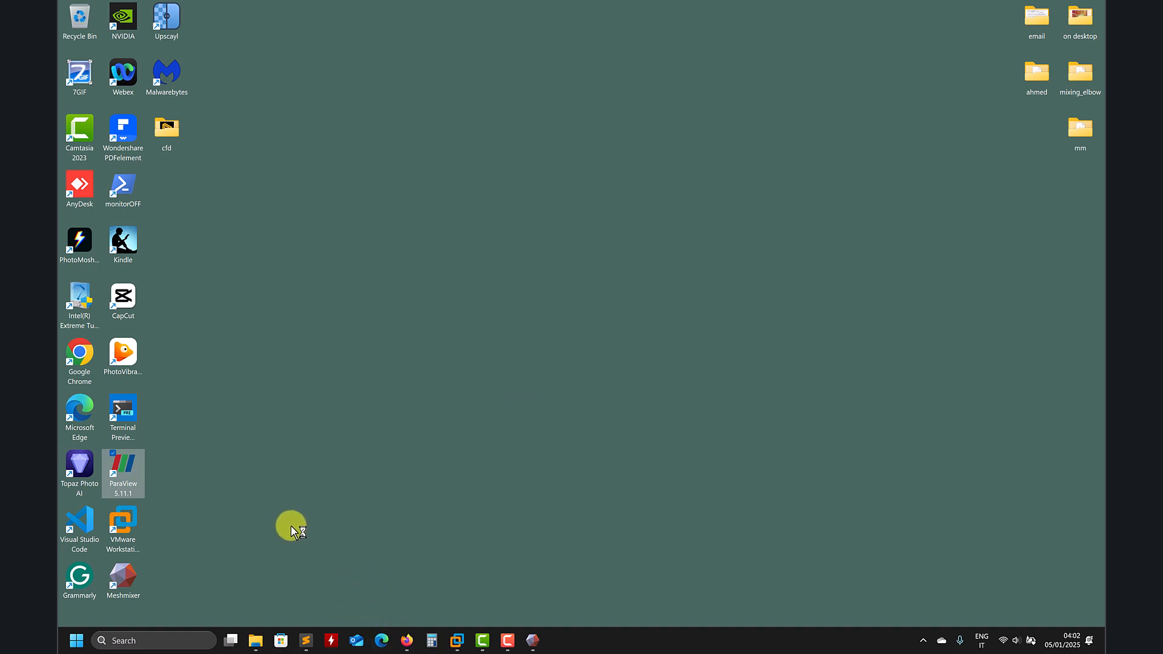
left_click(532, 640)
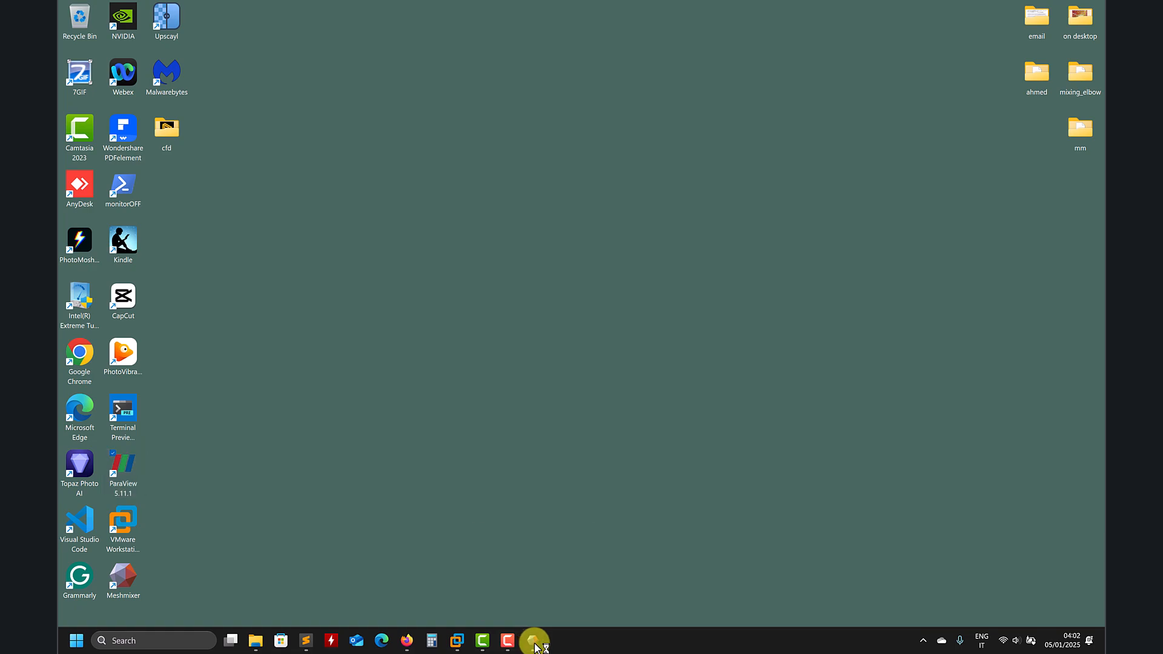
scroll(400, 419, "down", 5)
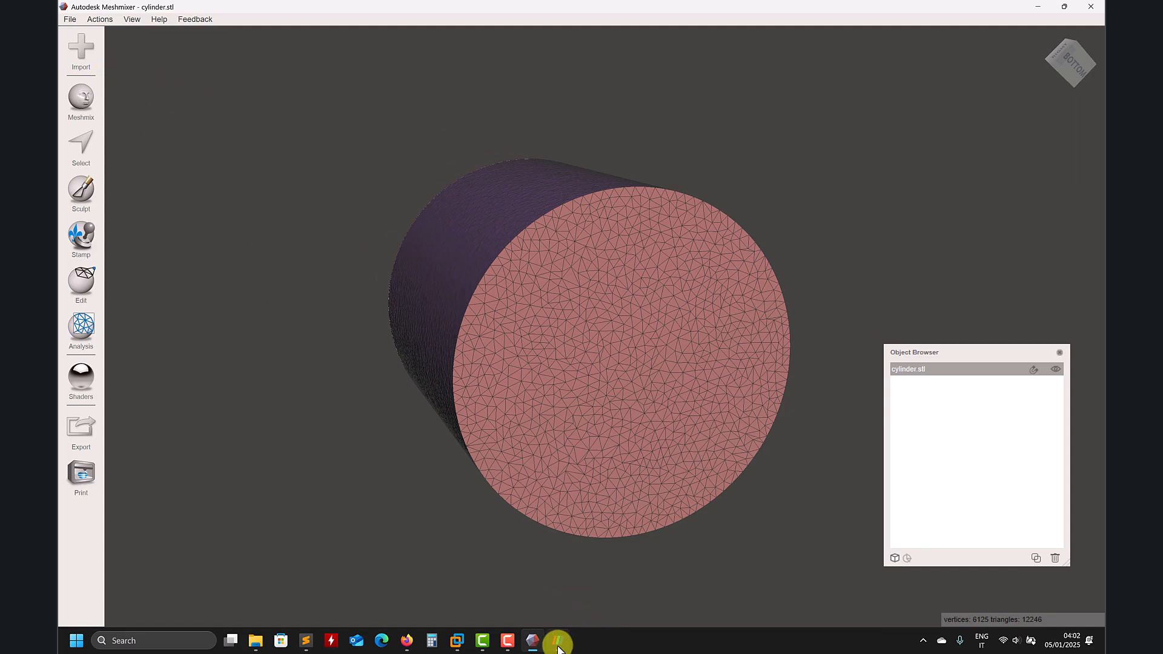
left_click(558, 644)
left_click(755, 476)
Start opening a file and browse to the cylinder folder inside the mm folder on the Desktop.
left_click(83, 43)
left_click(401, 291)
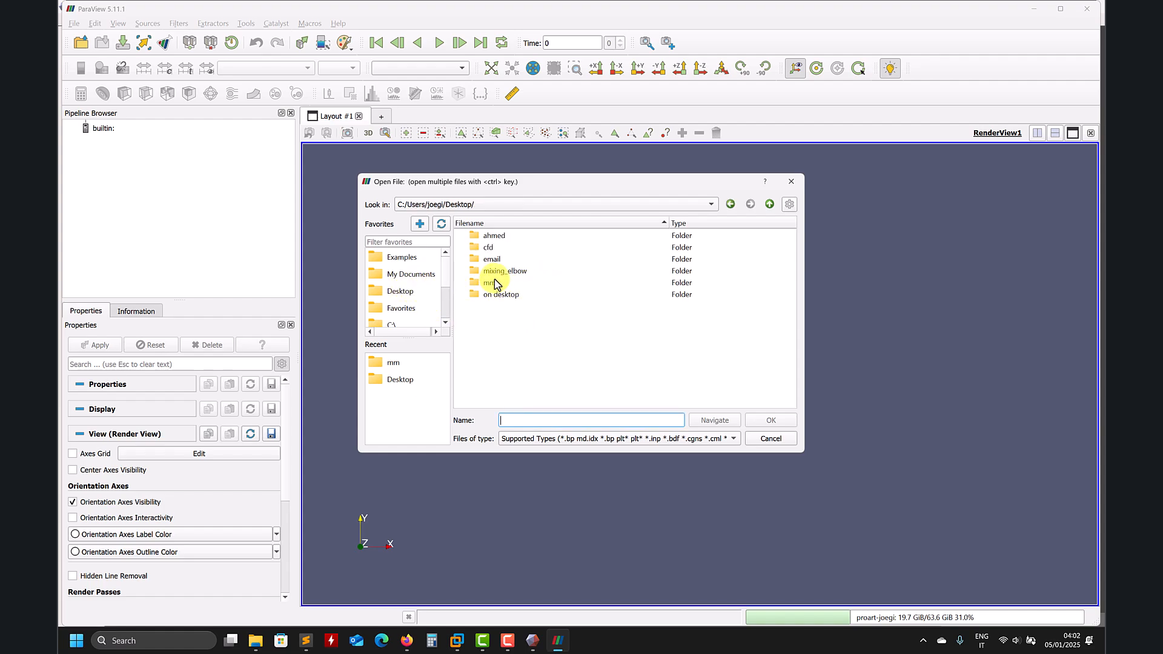
double_click(491, 283)
double_click(496, 249)
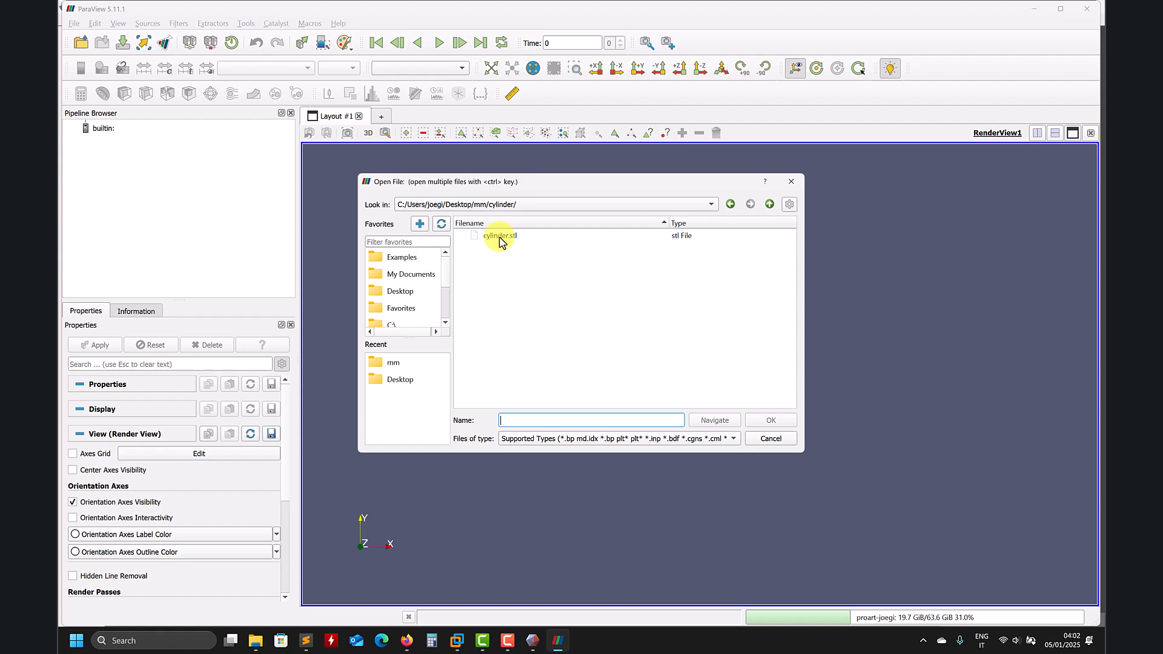
Look through the available file types, try the All Files filter, and restore the Supported Types filter.
left_click(732, 440)
scroll(718, 441, "down", 18)
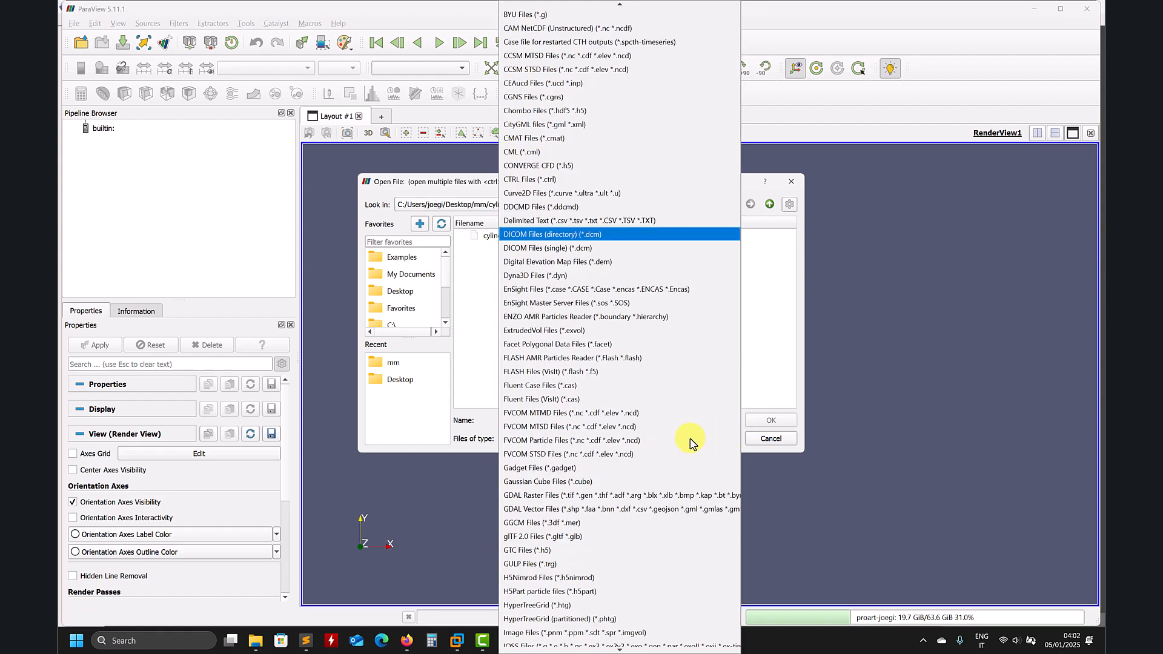
scroll(689, 443, "down", 20)
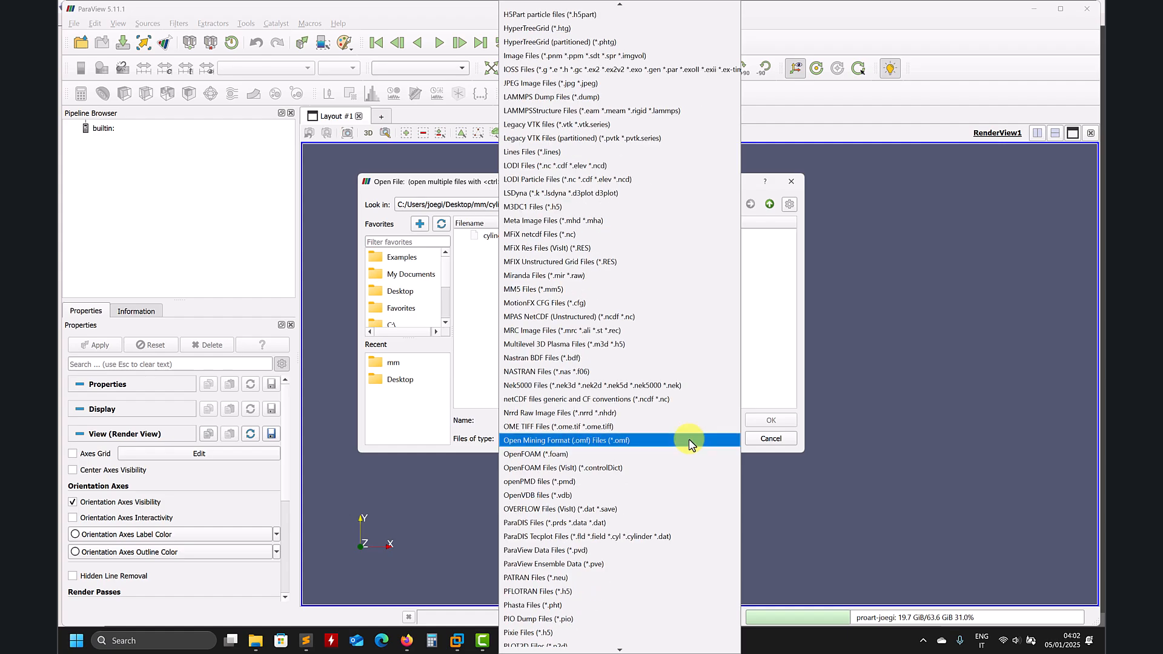
scroll(688, 447, "up", 20)
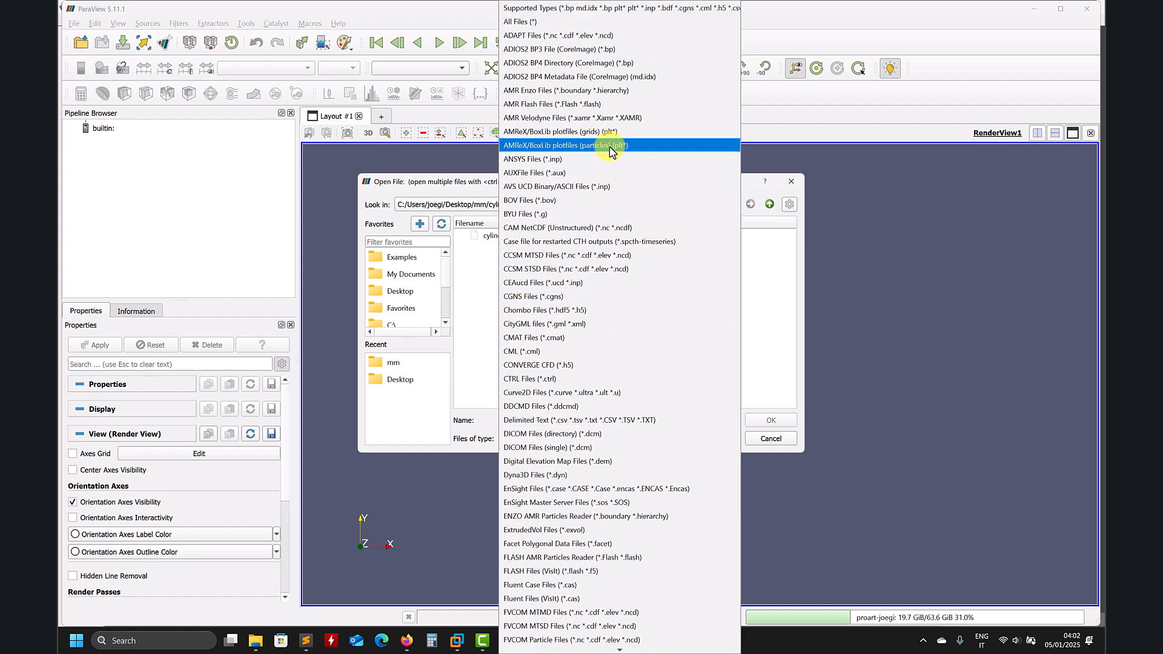
left_click(542, 21)
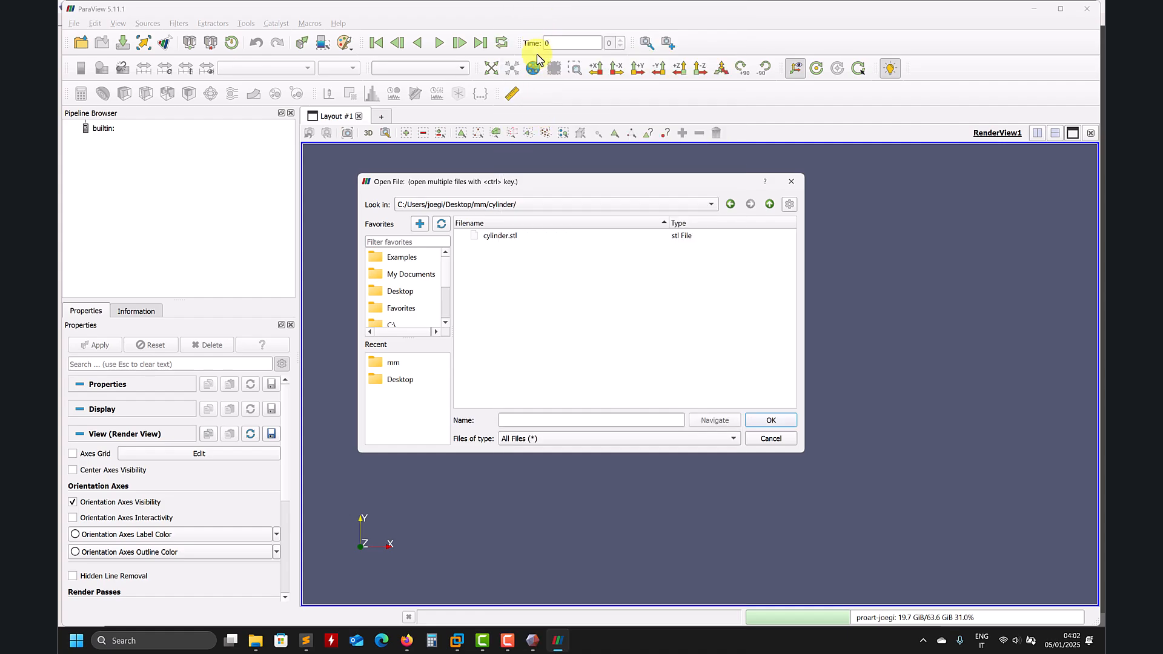
left_click(734, 439)
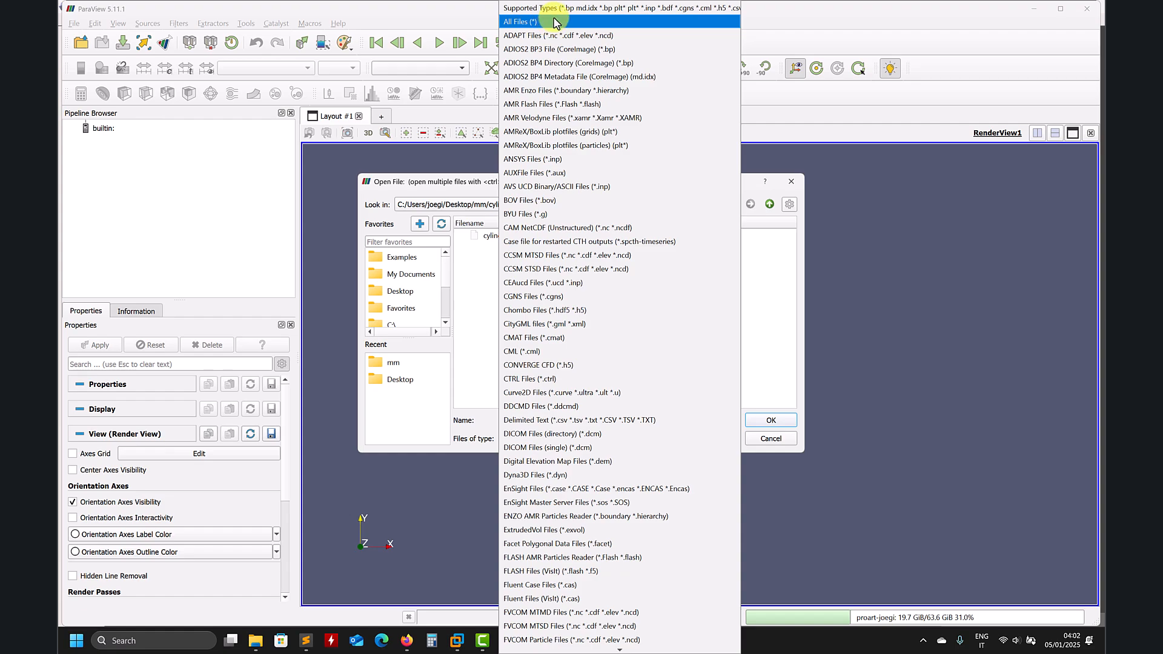
left_click(555, 23)
left_click(733, 446)
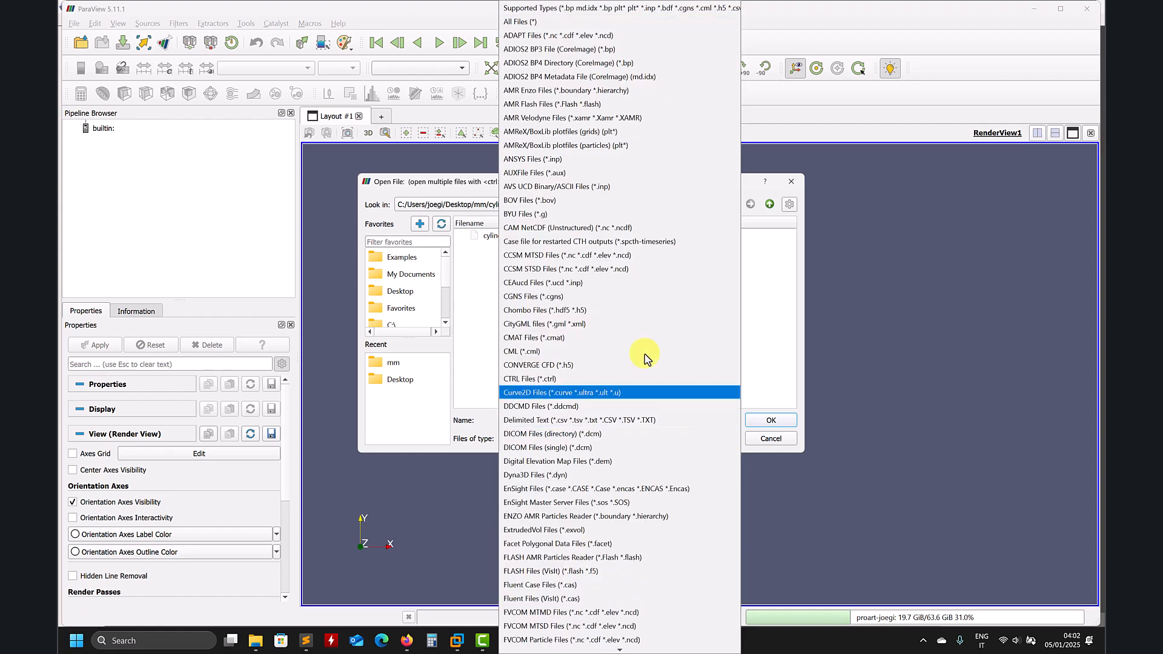
left_click(610, 15)
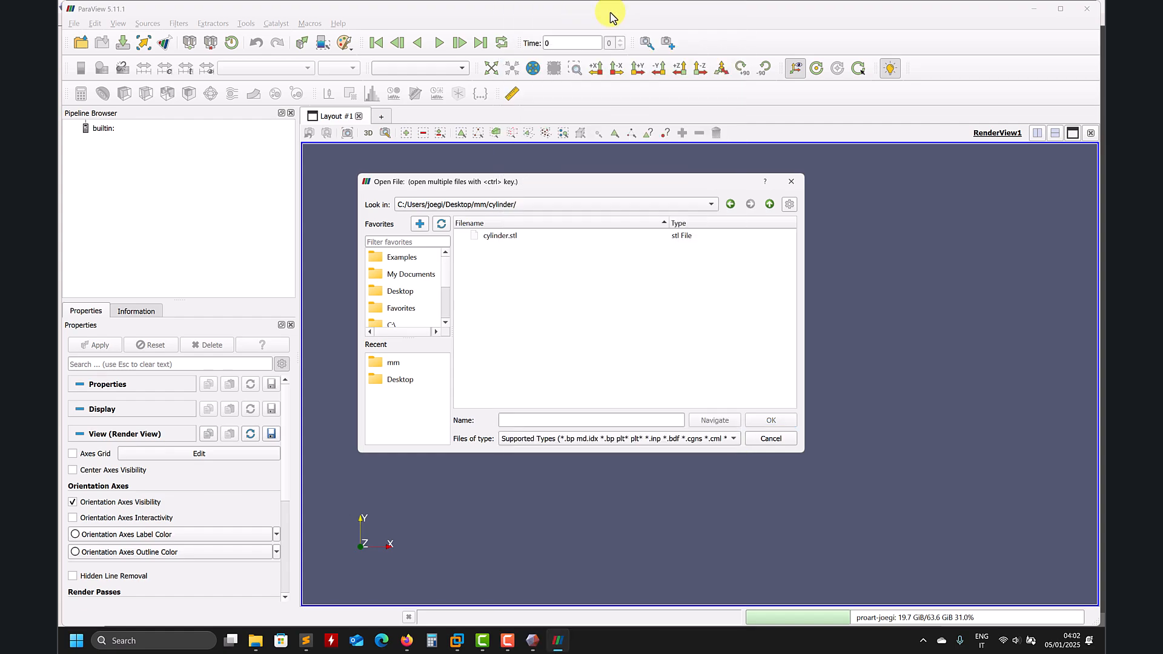
Cancel the file opening, clear the other windows, and check the mm folder on the desktop and its cylinder subfolder for the exported OBJ files.
left_click(768, 437)
left_click(281, 642)
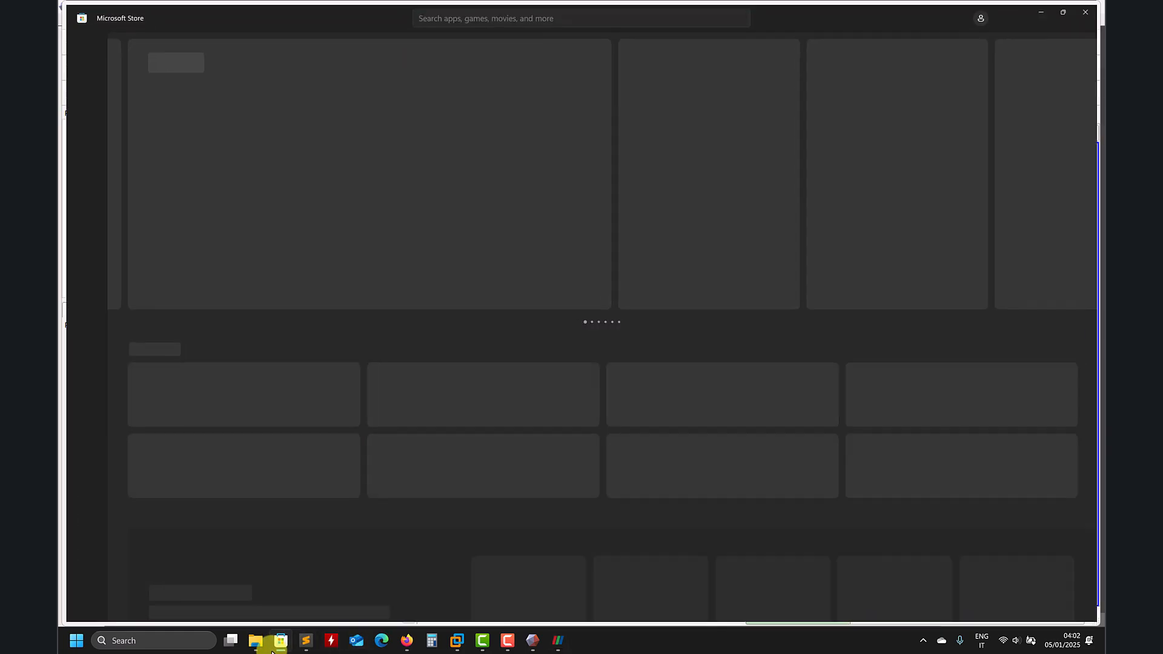
left_click(1048, 8)
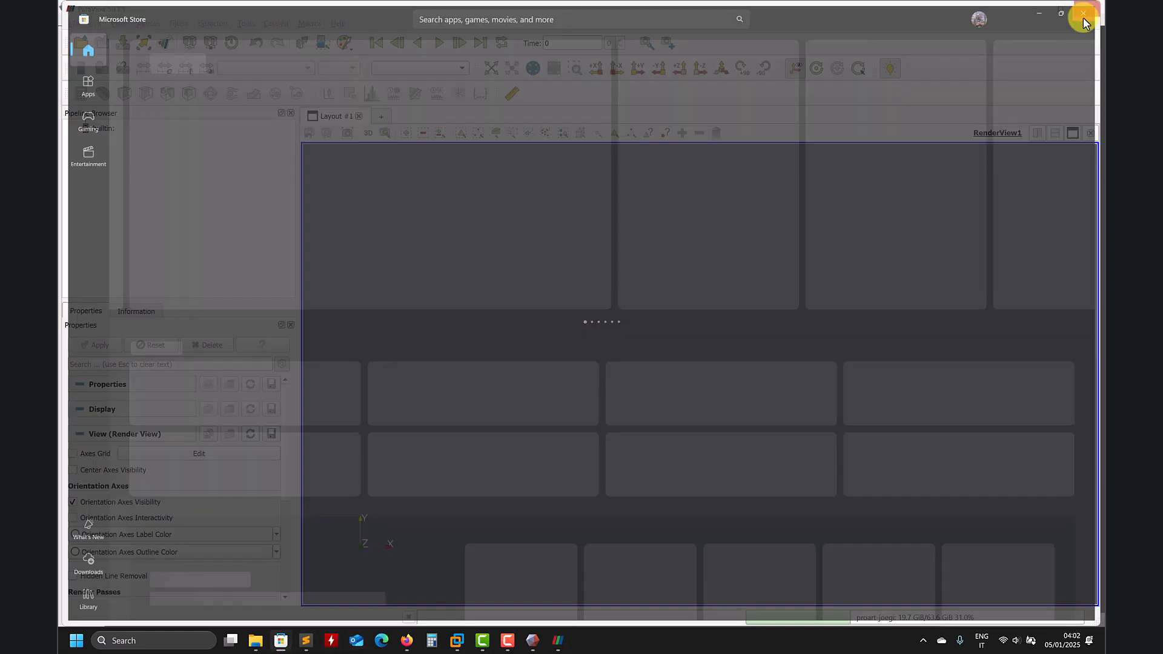
left_click(1038, 7)
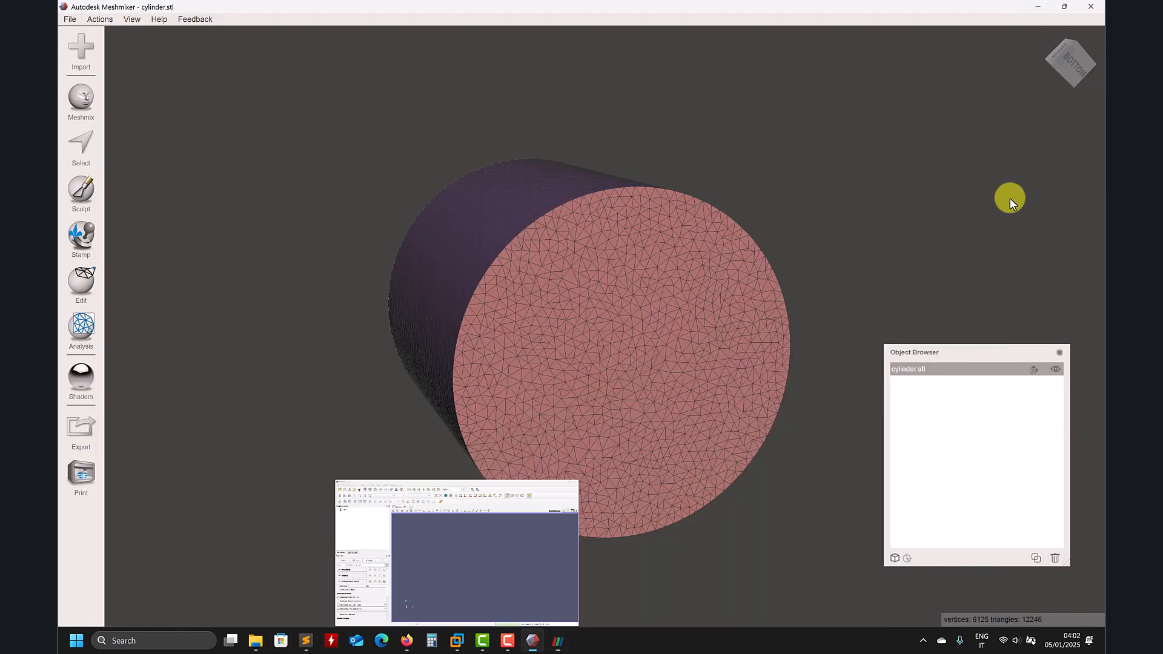
left_click(1047, 8)
double_click(1081, 130)
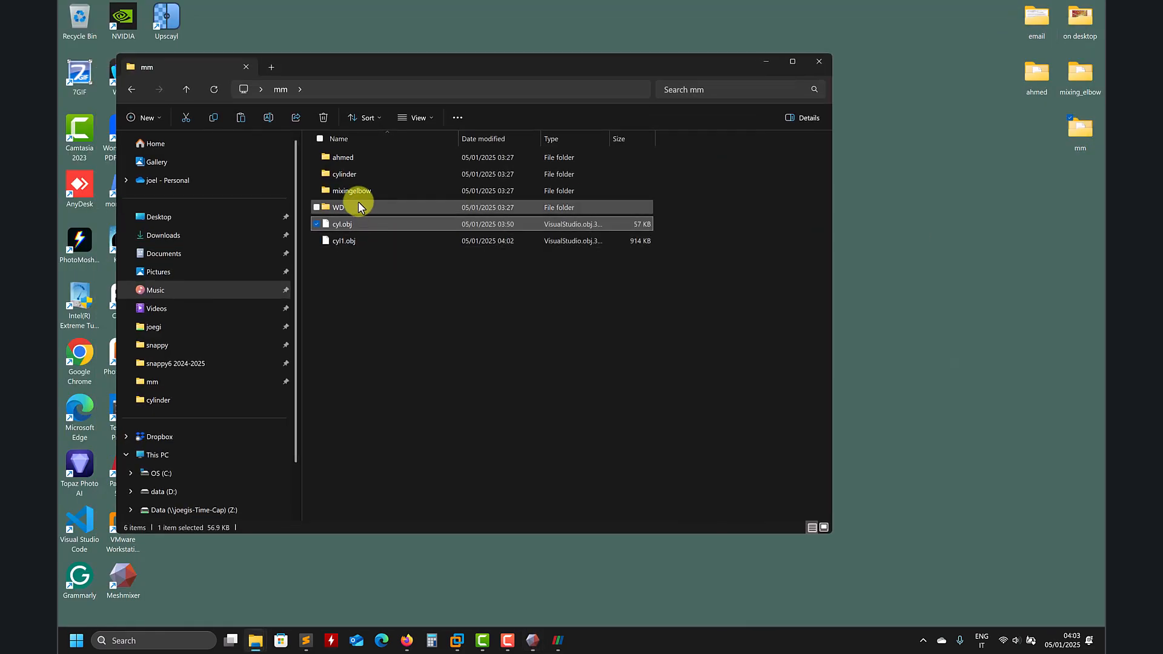
double_click(339, 170)
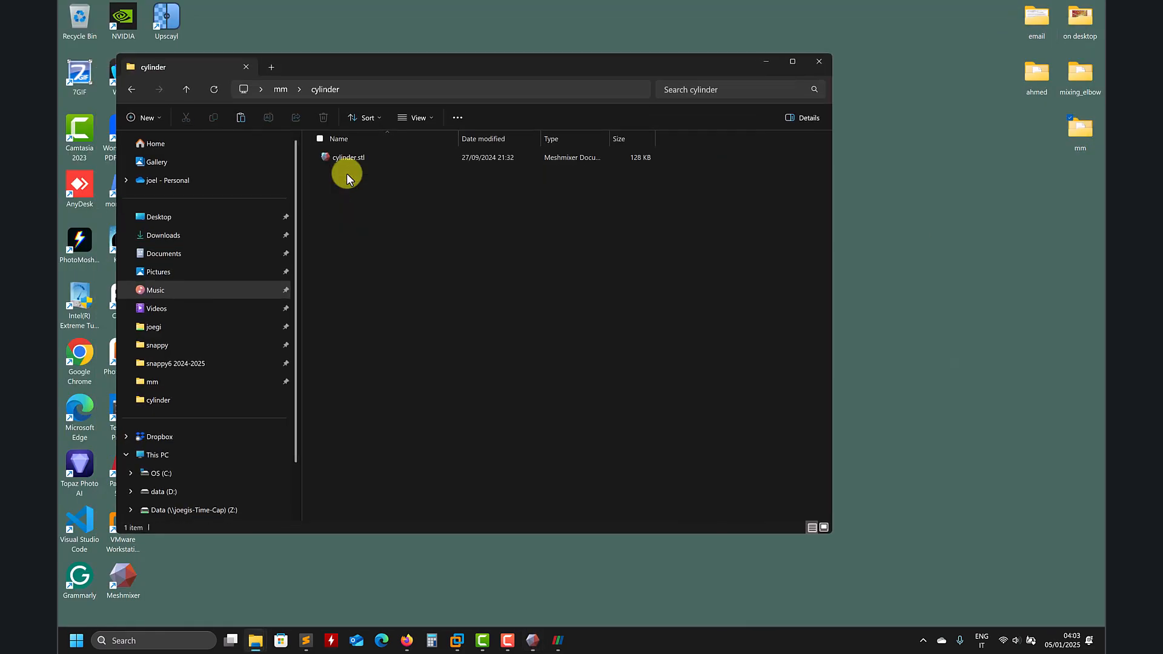
left_click(186, 89)
Switch to ParaView and load cyl.obj from the mm folder into the scene.
left_click(558, 641)
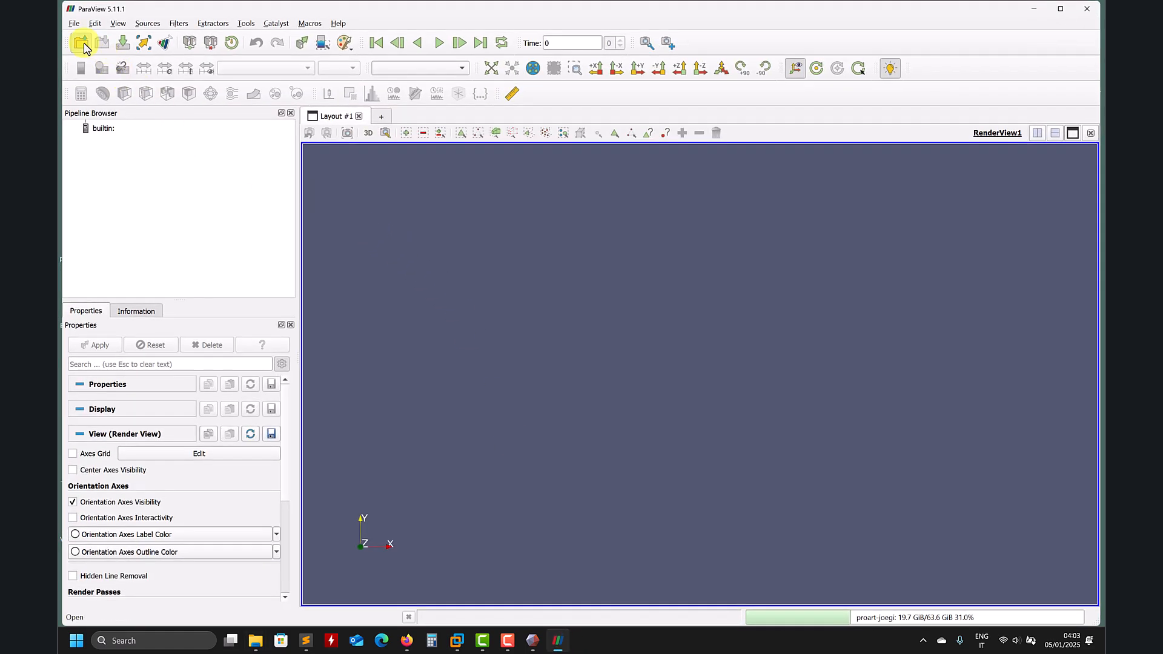
left_click(80, 43)
left_click(770, 205)
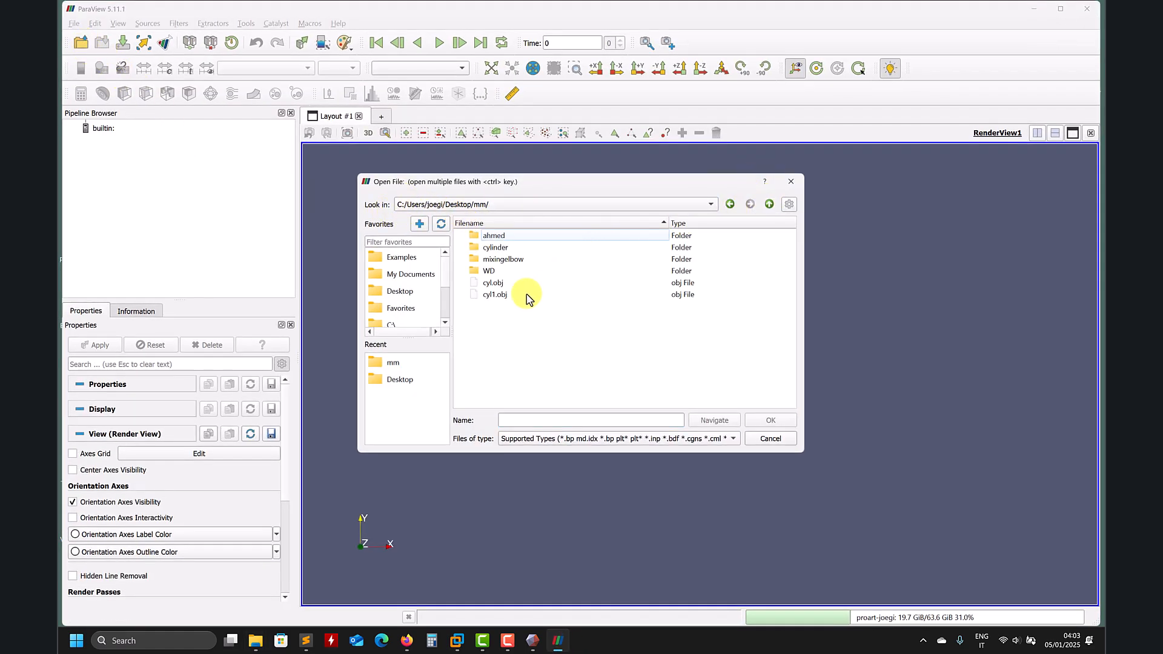
left_click(494, 283)
left_click(781, 421)
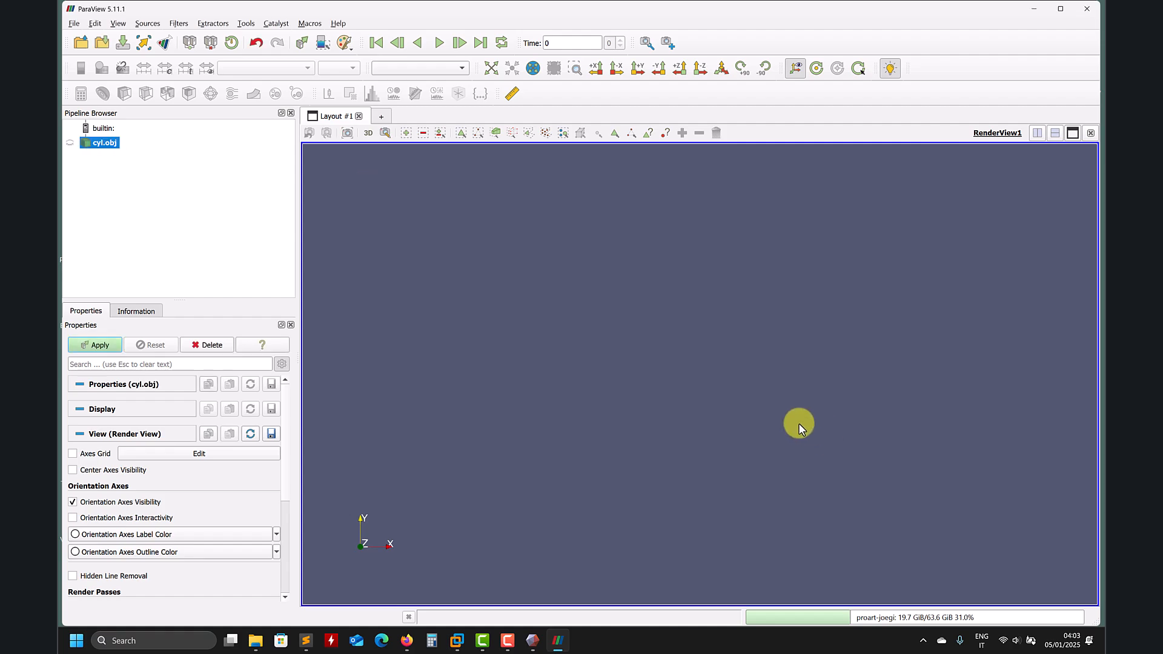
left_click(87, 346)
Color the cyl.obj cylinder by GroupIds and view it from an oblique angle.
left_click(274, 70)
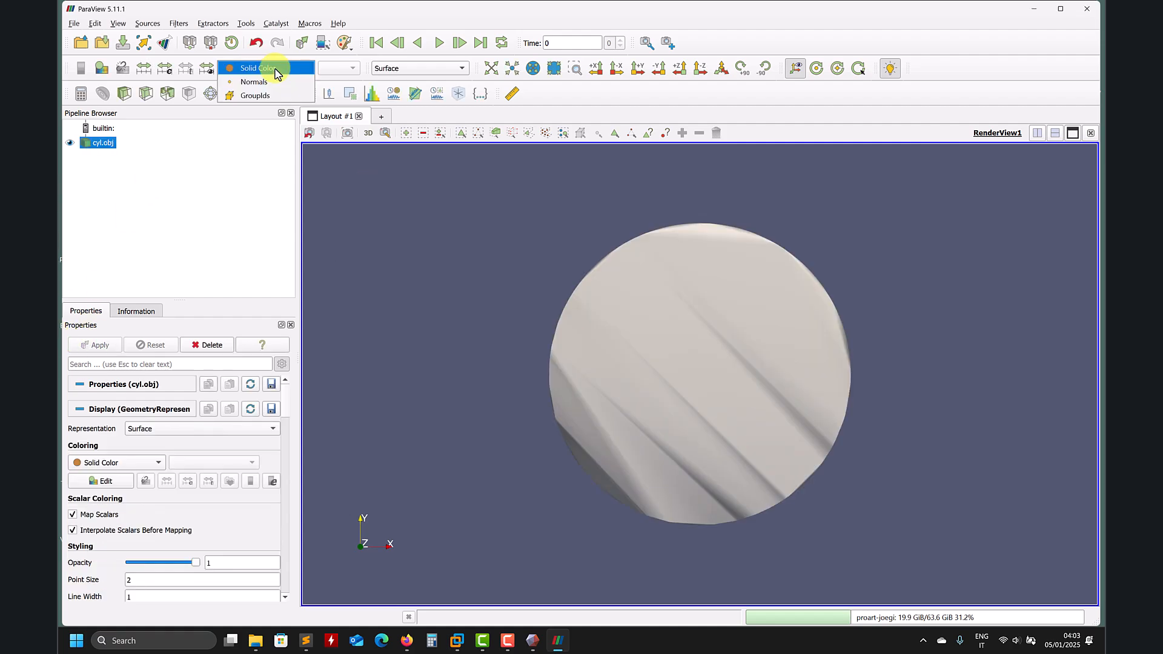
left_click(255, 95)
left_click_drag(576, 285, 705, 312)
Set the representation of cyl.obj to Surface With Edges and inspect the triangles on its side and end cap.
left_click(424, 67)
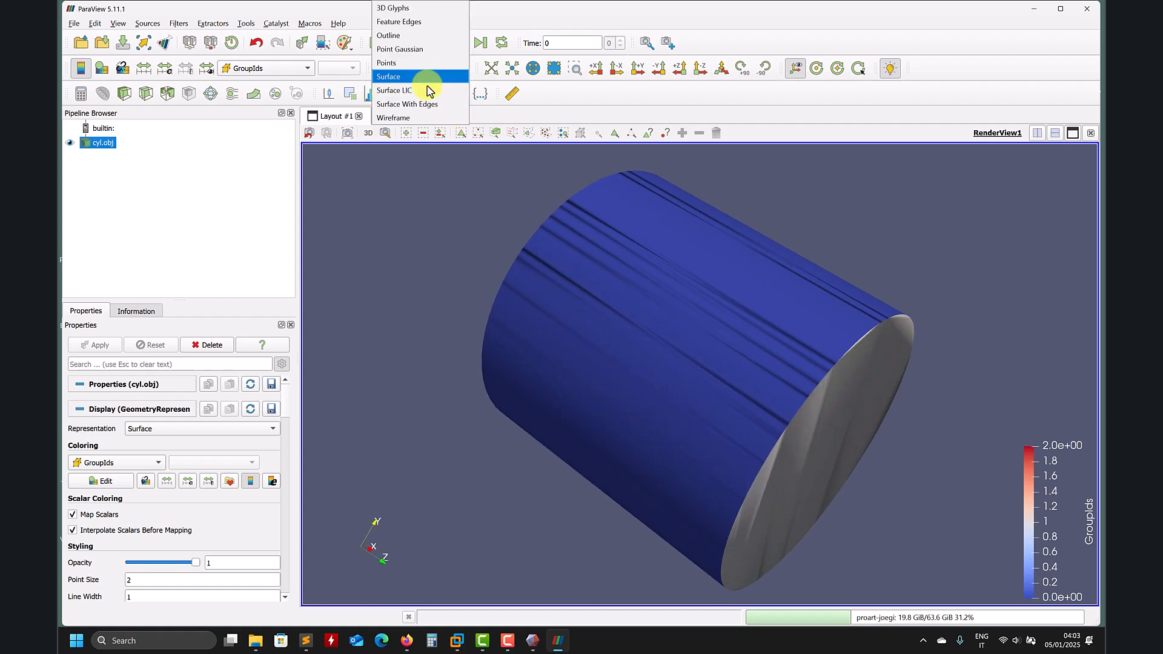
left_click(390, 77)
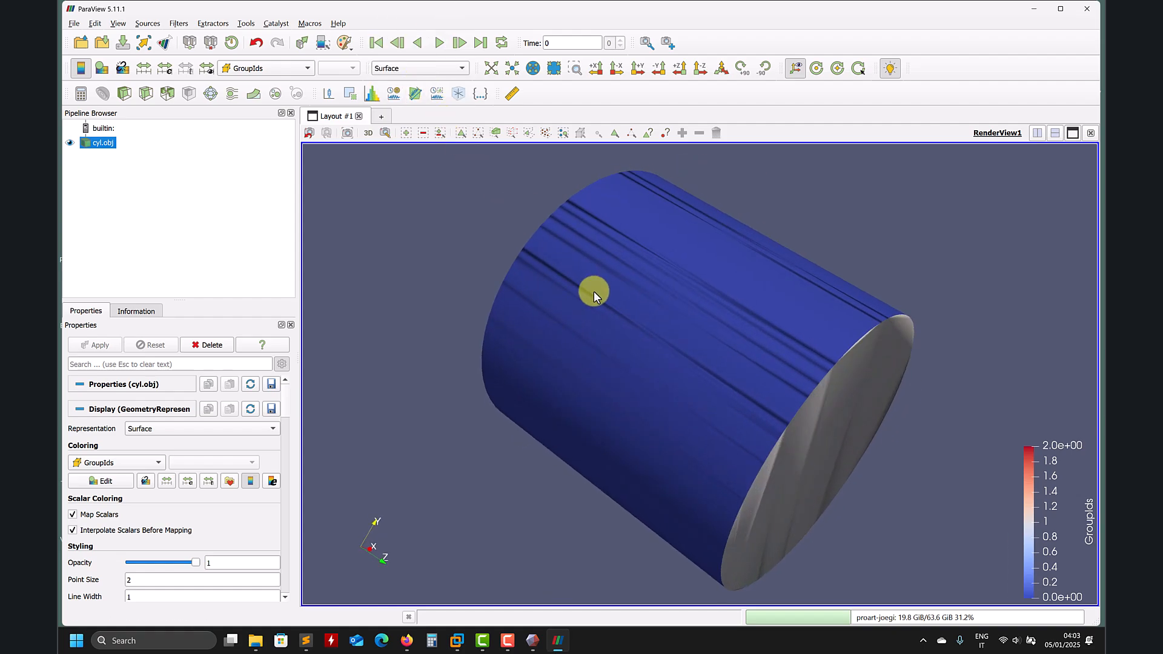
left_click(418, 68)
left_click(417, 85)
mouse_move(448, 200)
left_mouse_down()
mouse_move(475, 260)
mouse_move(759, 332)
mouse_move(639, 332)
mouse_move(797, 384)
mouse_move(961, 403)
mouse_move(893, 372)
left_mouse_up()
scroll(890, 389, "up", 2)
scroll(891, 389, "down", 8)
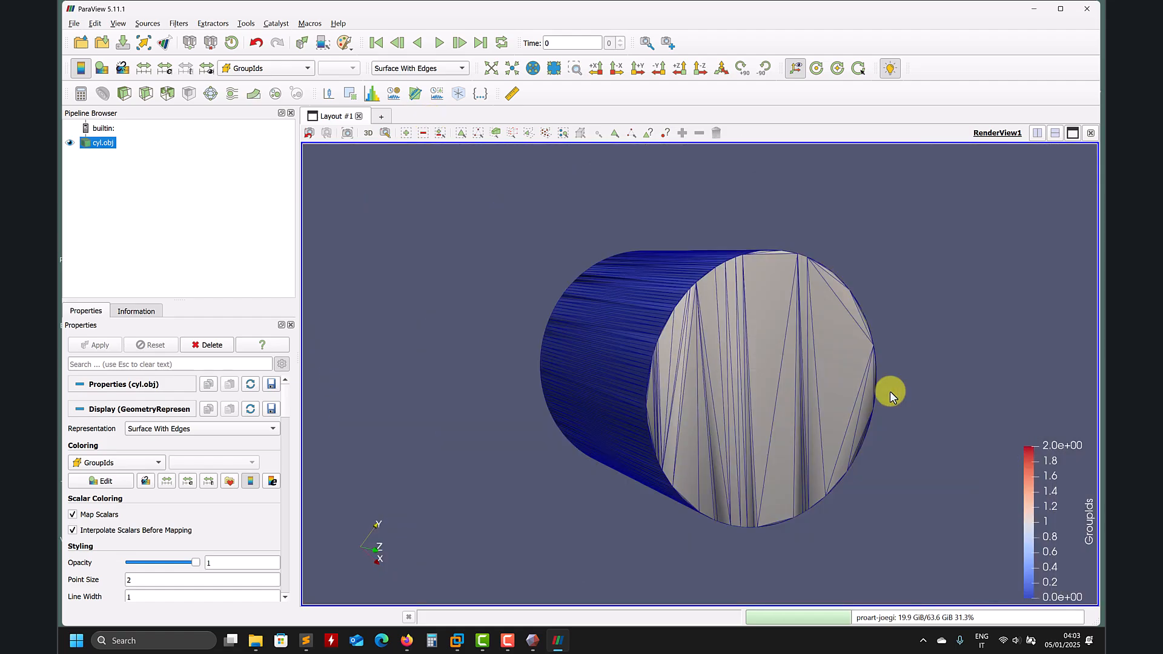
Load cyl1.obj from the mm folder and hide cyl.obj.
left_click(80, 44)
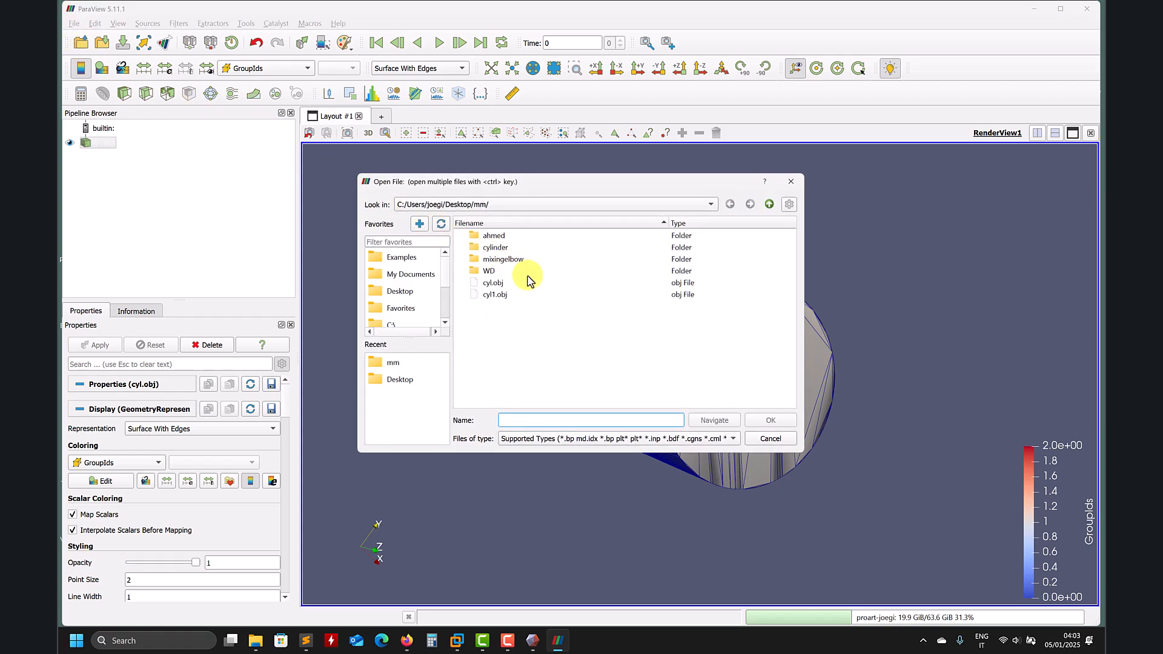
left_click(494, 295)
left_click(768, 419)
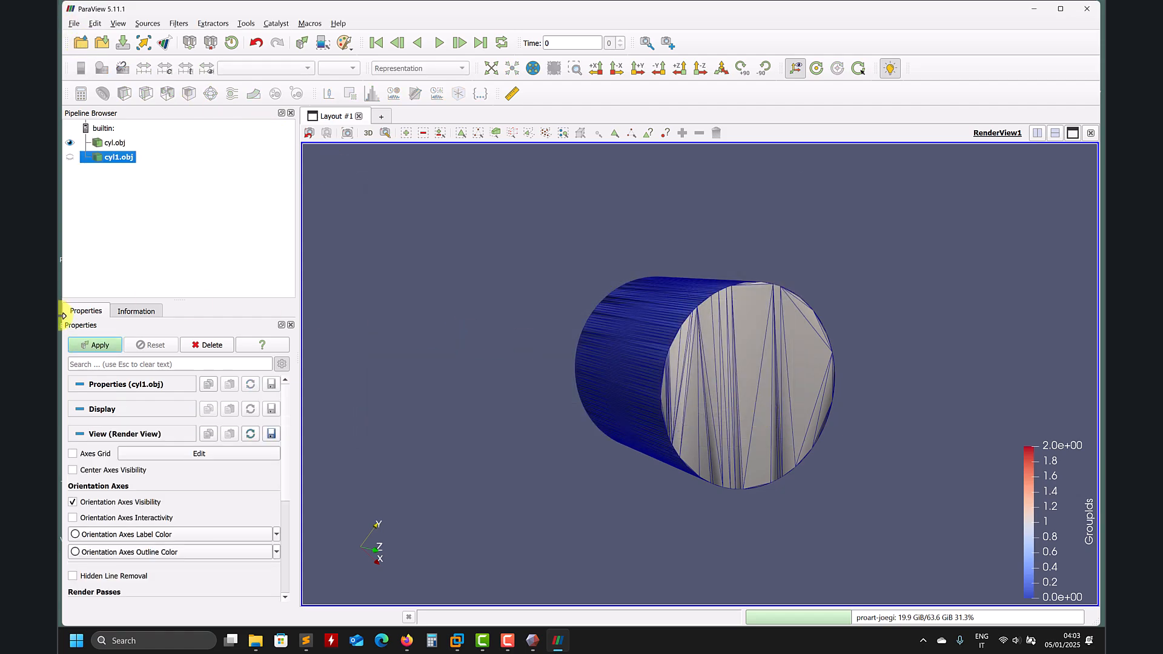
left_click(95, 347)
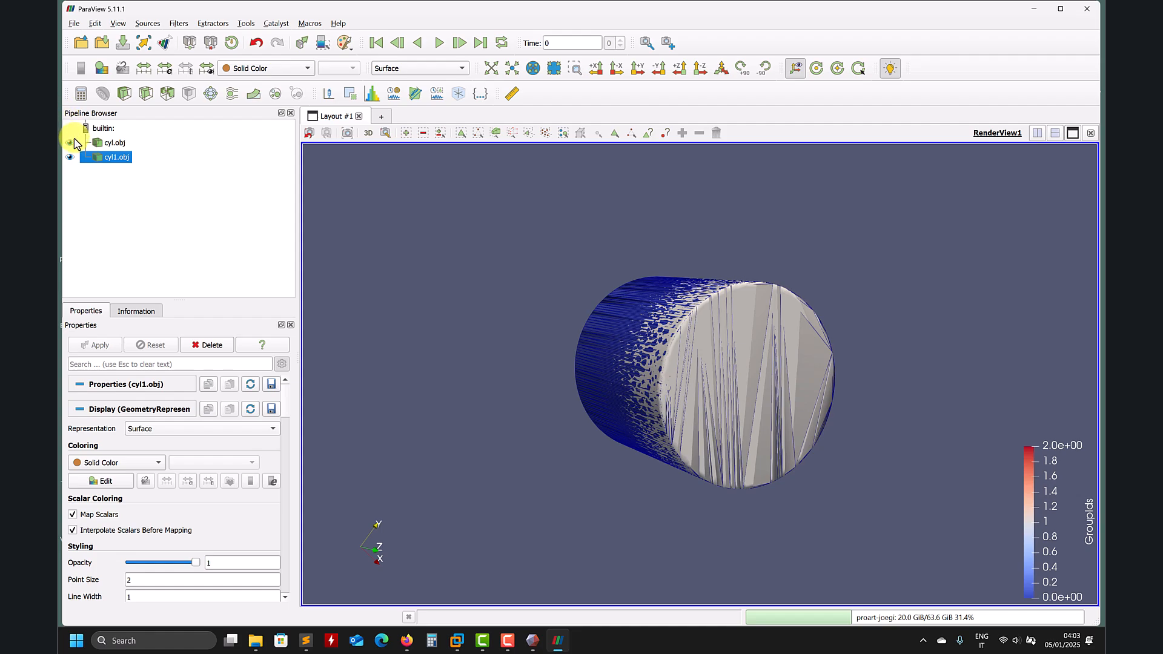
left_click(71, 142)
Color cyl1.obj by GroupIds and set its representation to Surface With Edges.
left_click(257, 69)
left_click(291, 98)
left_click_drag(481, 270, 527, 272)
left_click(424, 68)
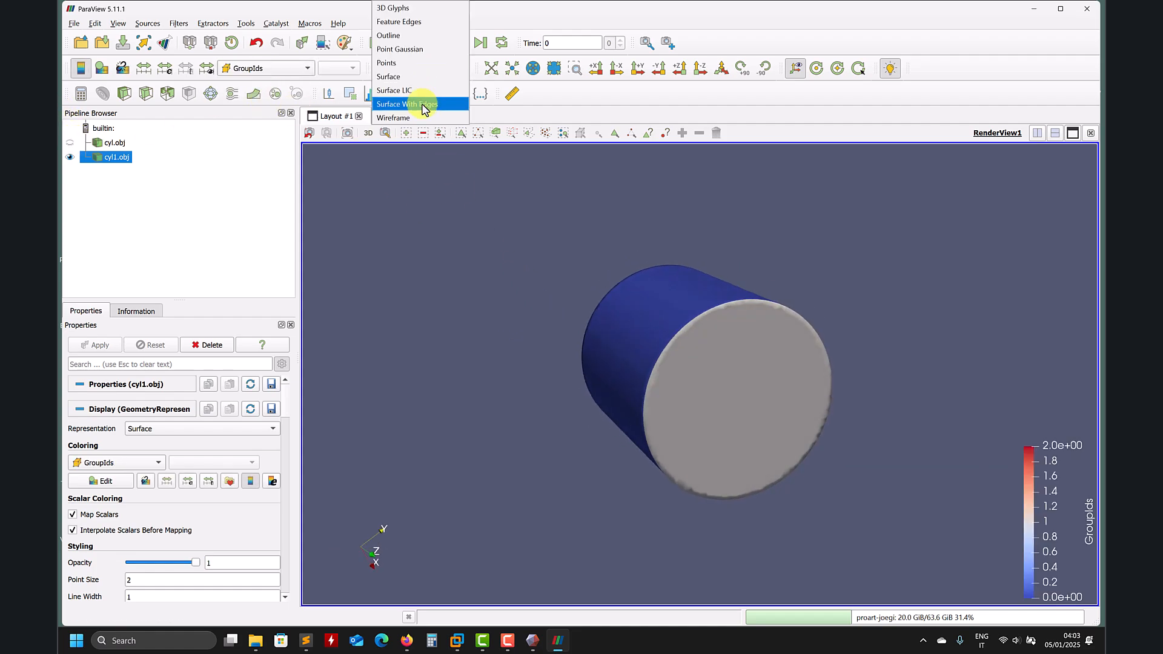
left_click(423, 104)
left_click_drag(701, 376, 630, 354)
Apply the Normal Glyphs filter to cyl1.obj with a glyph scale factor of 0.1.
left_click(178, 25)
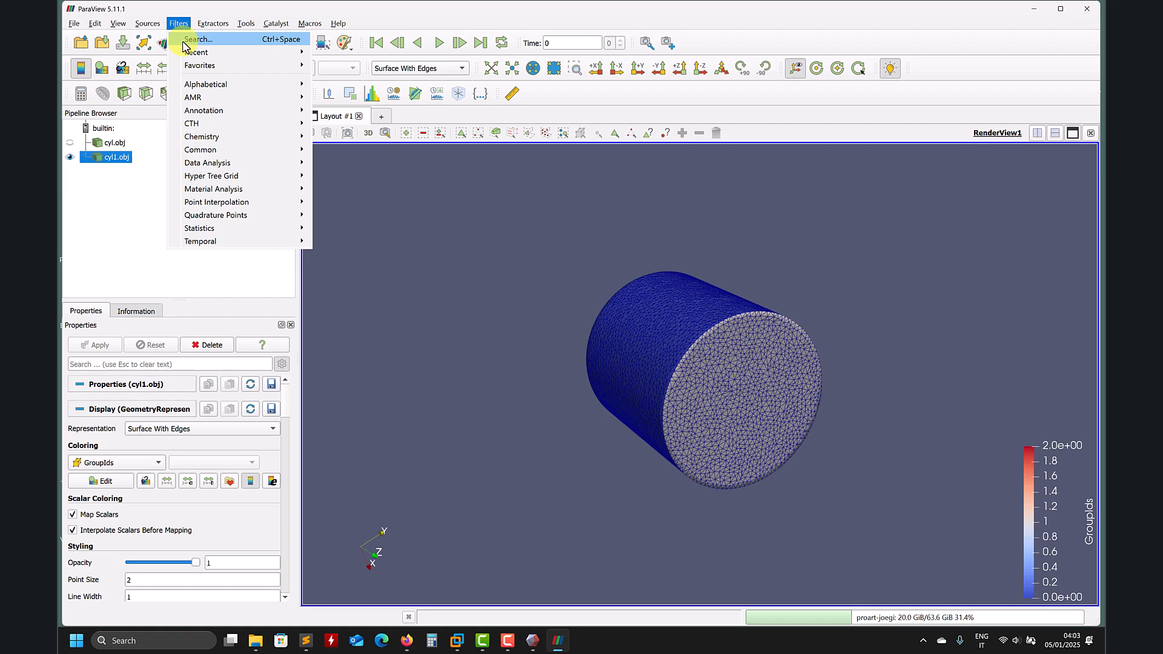
mouse_move(206, 84)
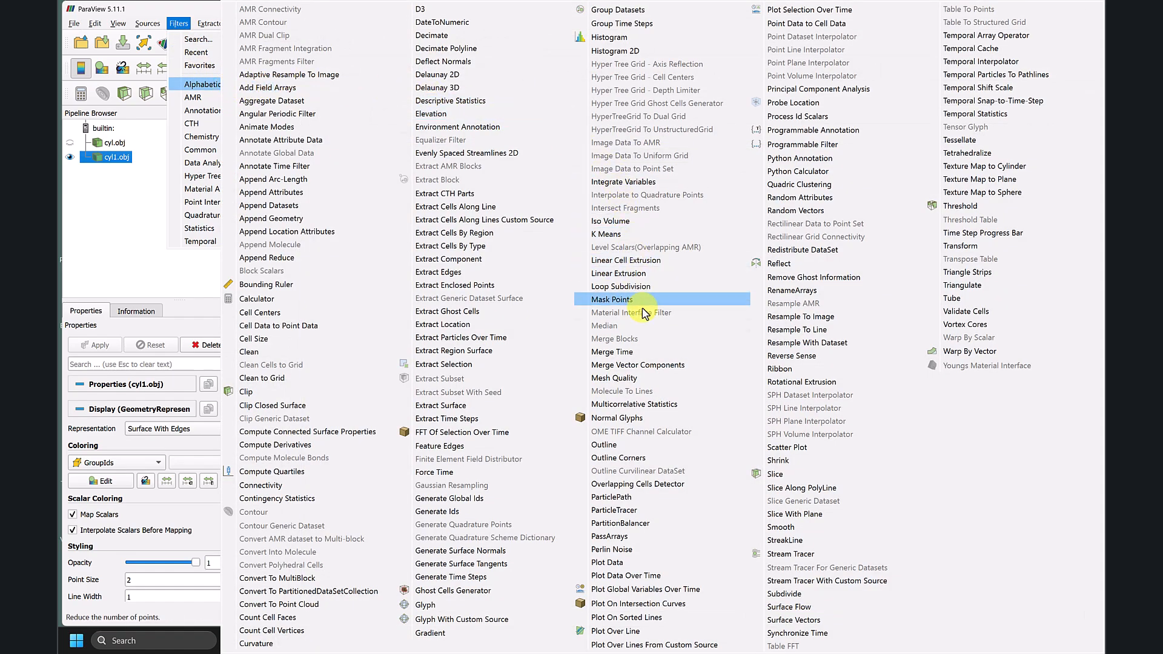
left_click(634, 419)
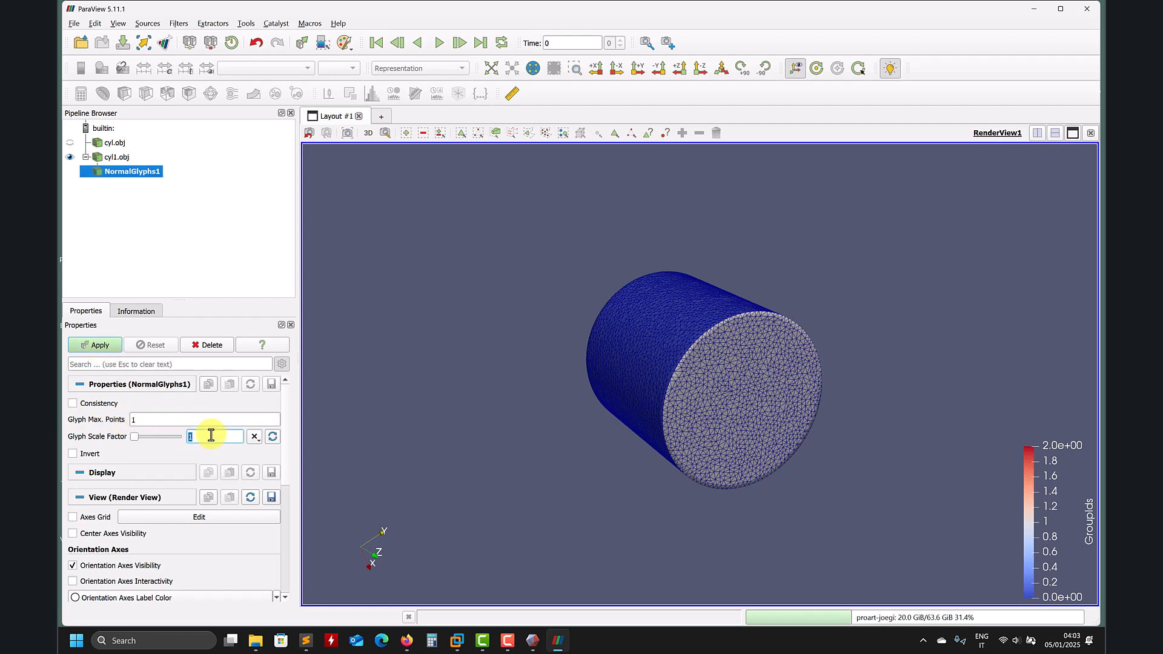
left_click(95, 345)
left_click_drag(533, 383, 680, 369)
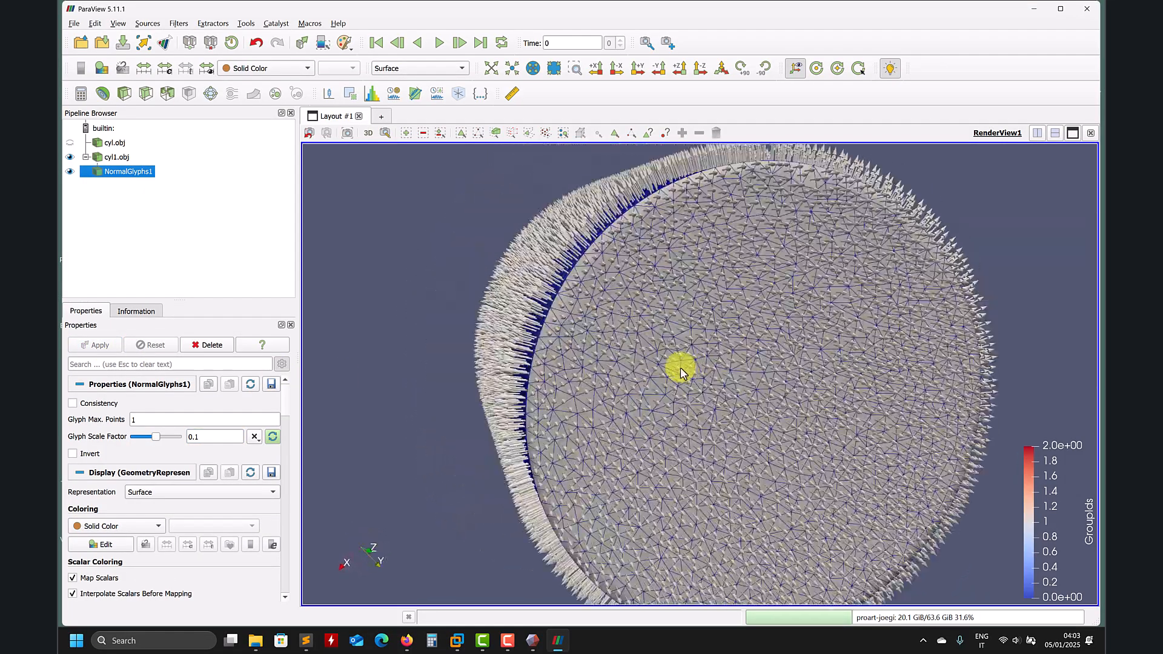
Hide the normal glyphs and set the coloring of cyl1.obj to Solid Color.
left_click(70, 171)
left_click_drag(346, 267, 442, 275)
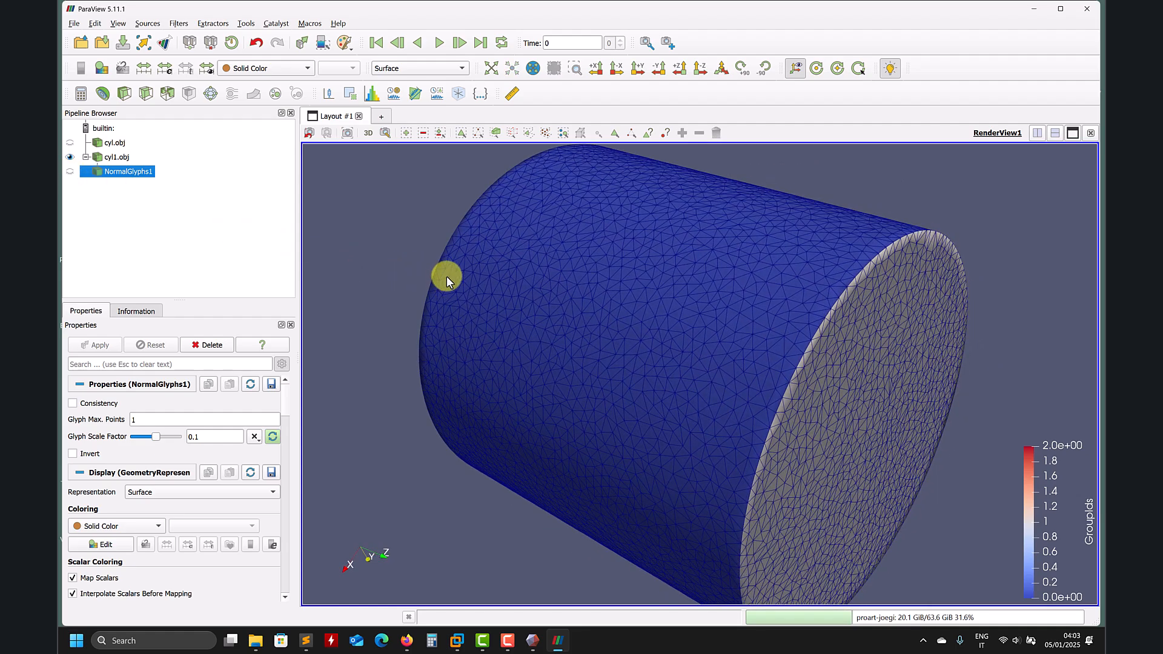
left_click(286, 69)
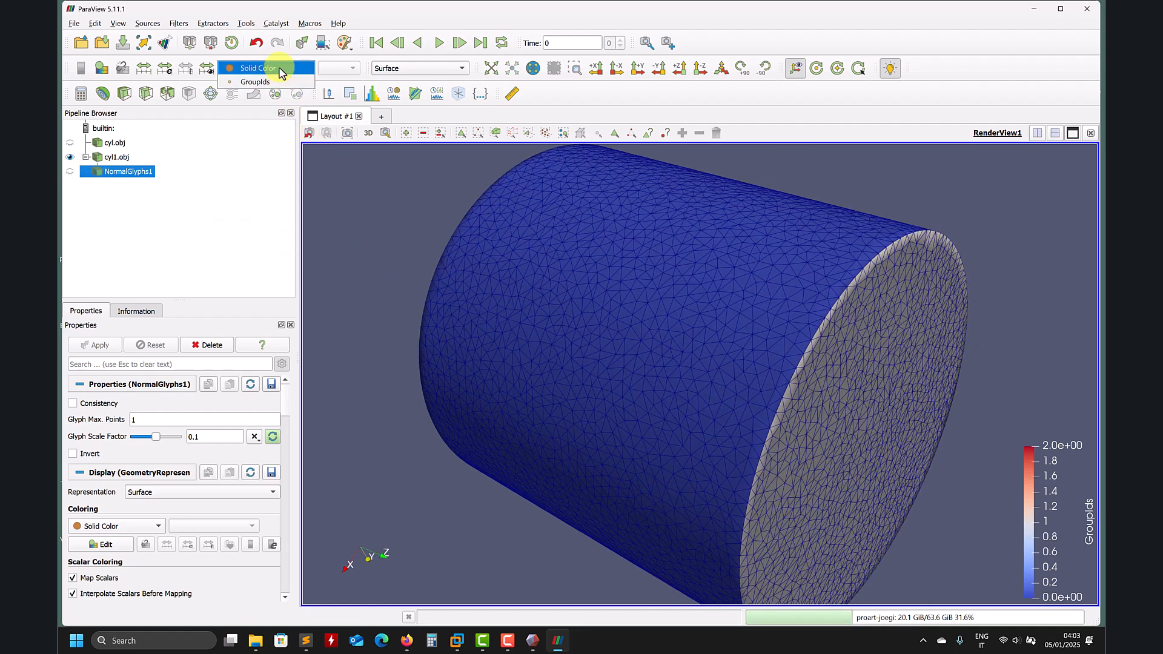
left_click(280, 69)
left_click(116, 157)
left_click(280, 68)
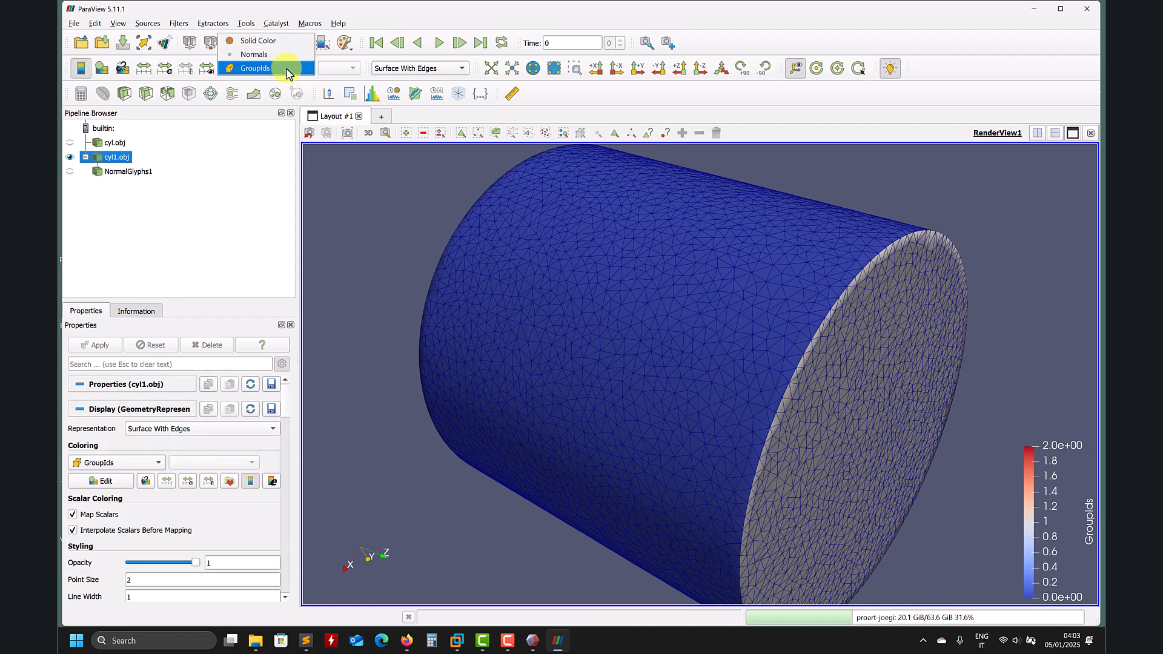
left_click(280, 56)
left_click(264, 68)
left_click(258, 54)
left_click_drag(778, 324, 738, 362)
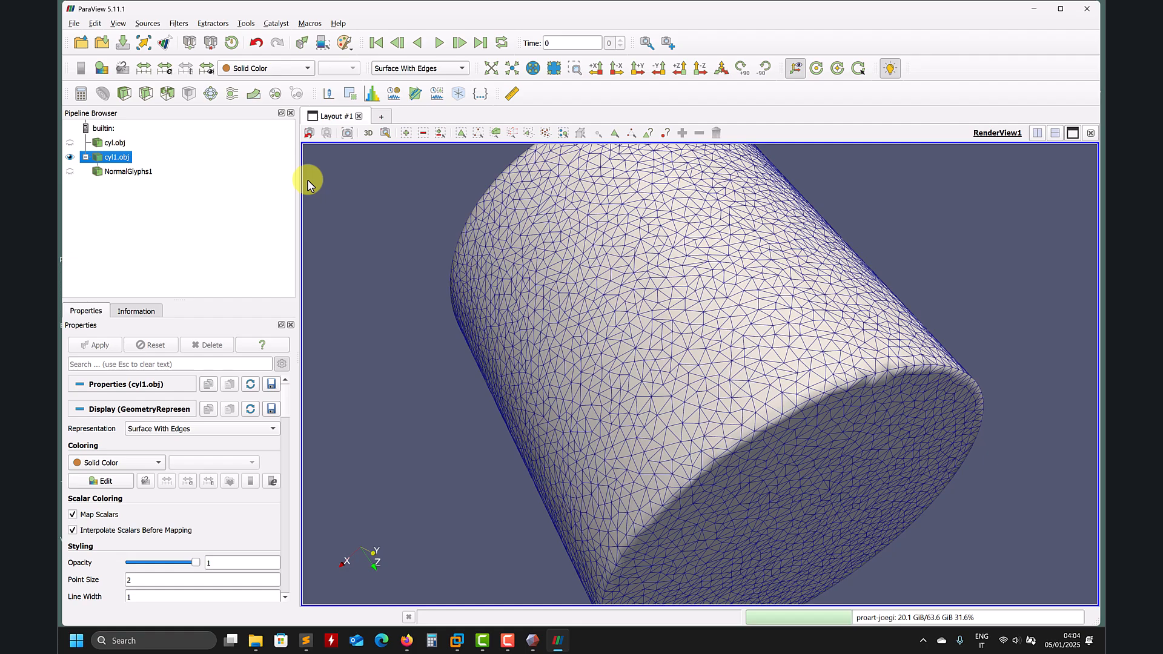
Try the Extract Surface filter on cyl1.obj, then delete it from the pipeline.
left_click(179, 24)
mouse_move(200, 84)
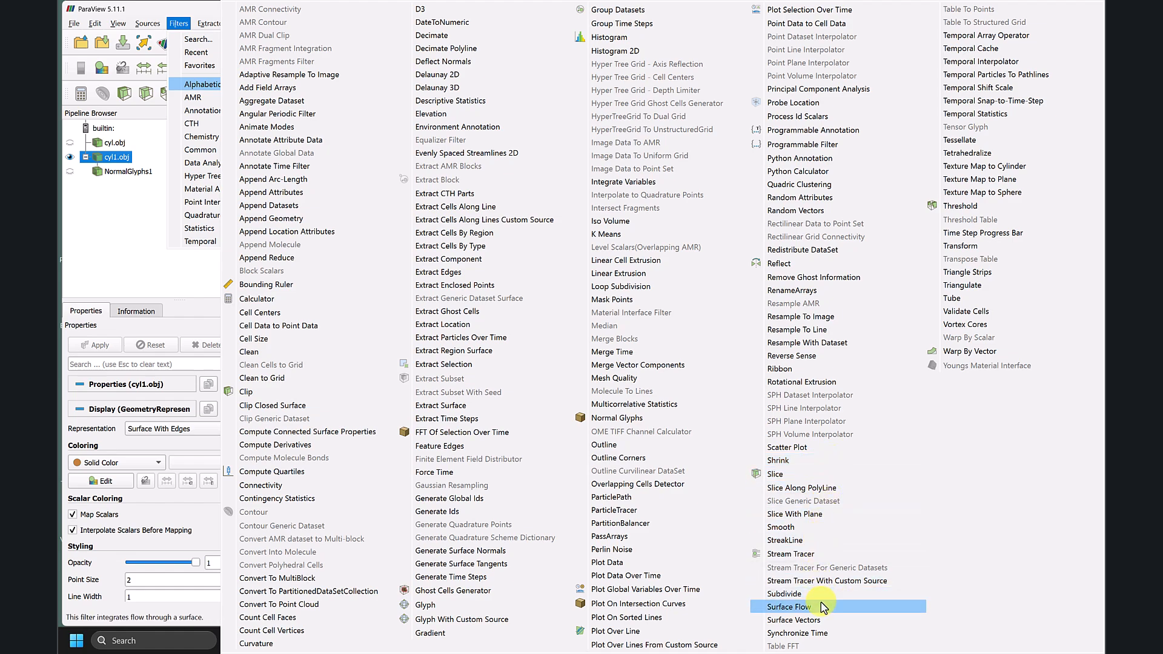
left_click(474, 406)
left_click(85, 353)
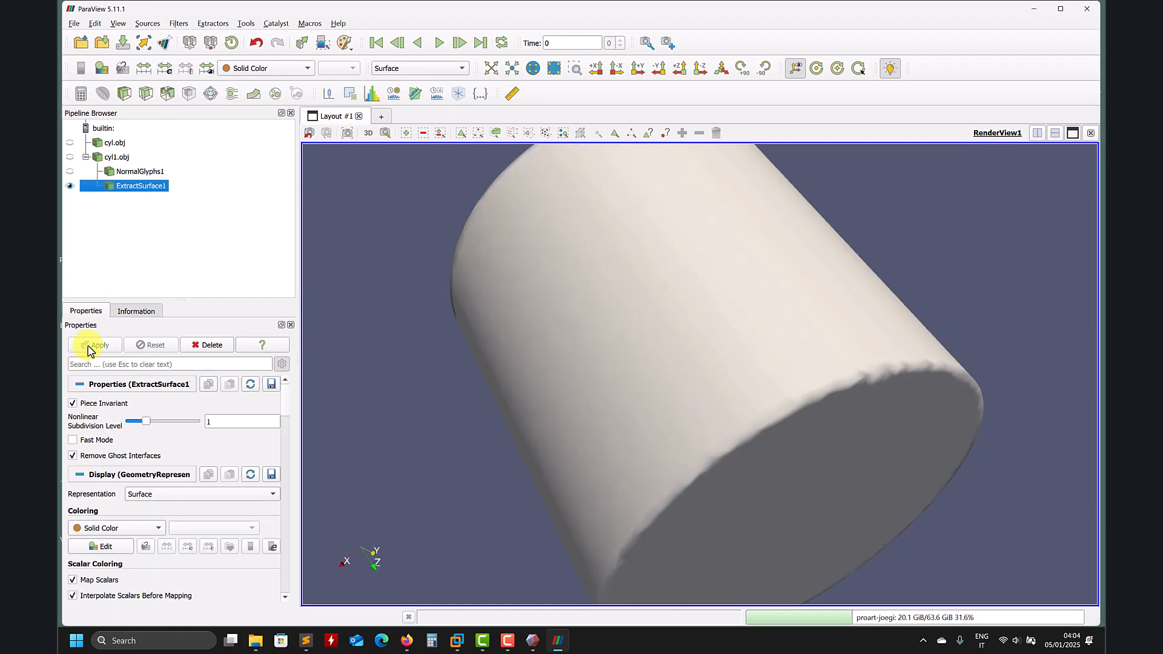
left_click(203, 345)
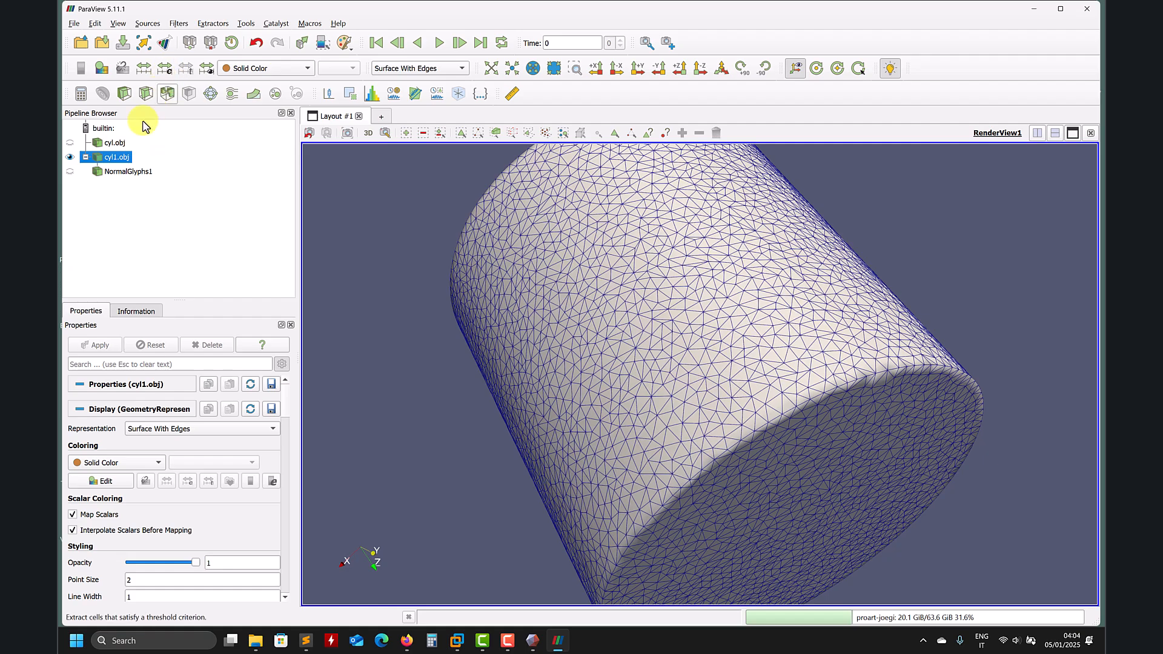
Search the filters for "norm" and apply Generate Surface Normals to cyl1.obj with its default settings.
left_click(176, 24)
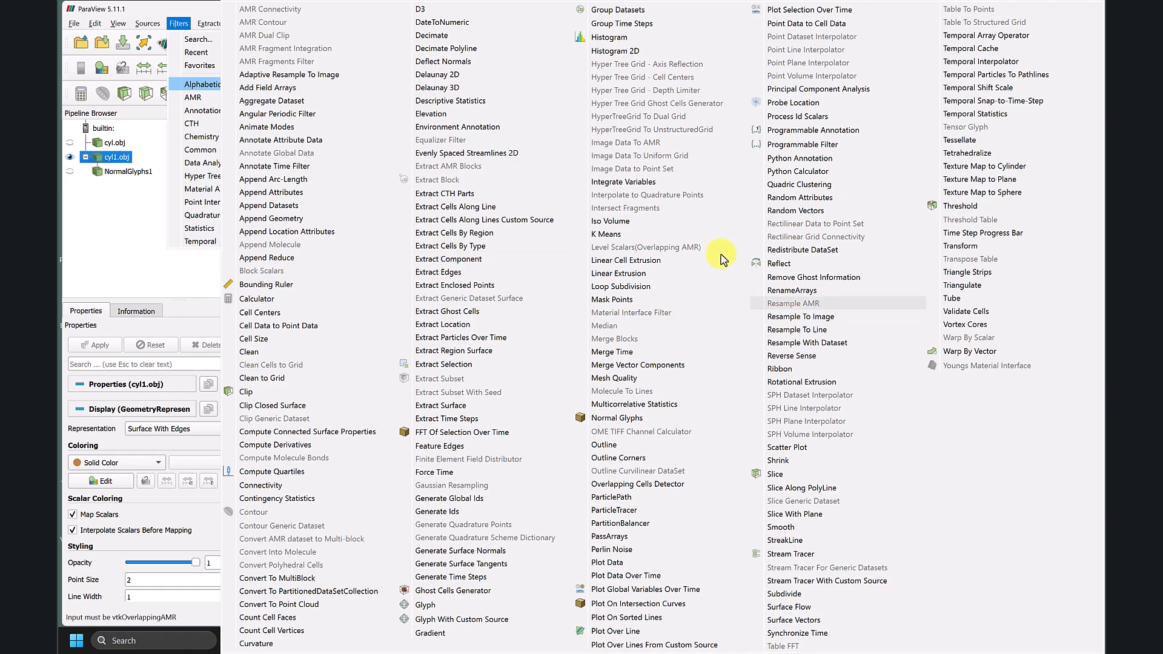
left_click(117, 245)
left_click(178, 23)
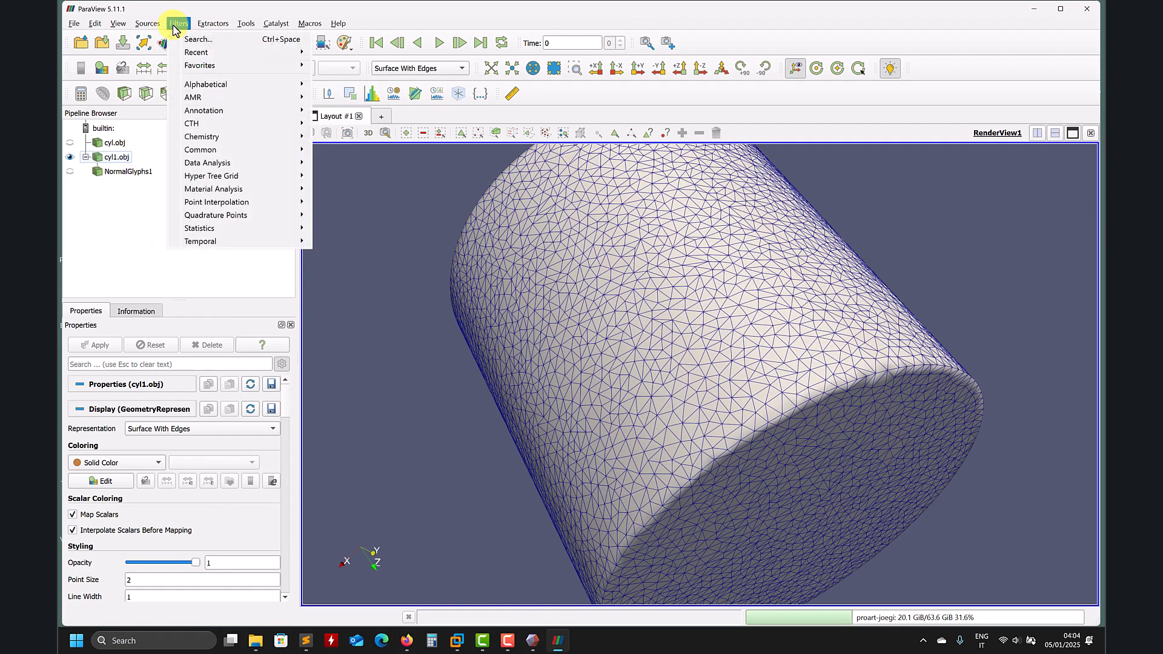
left_click(216, 41)
type("nor")
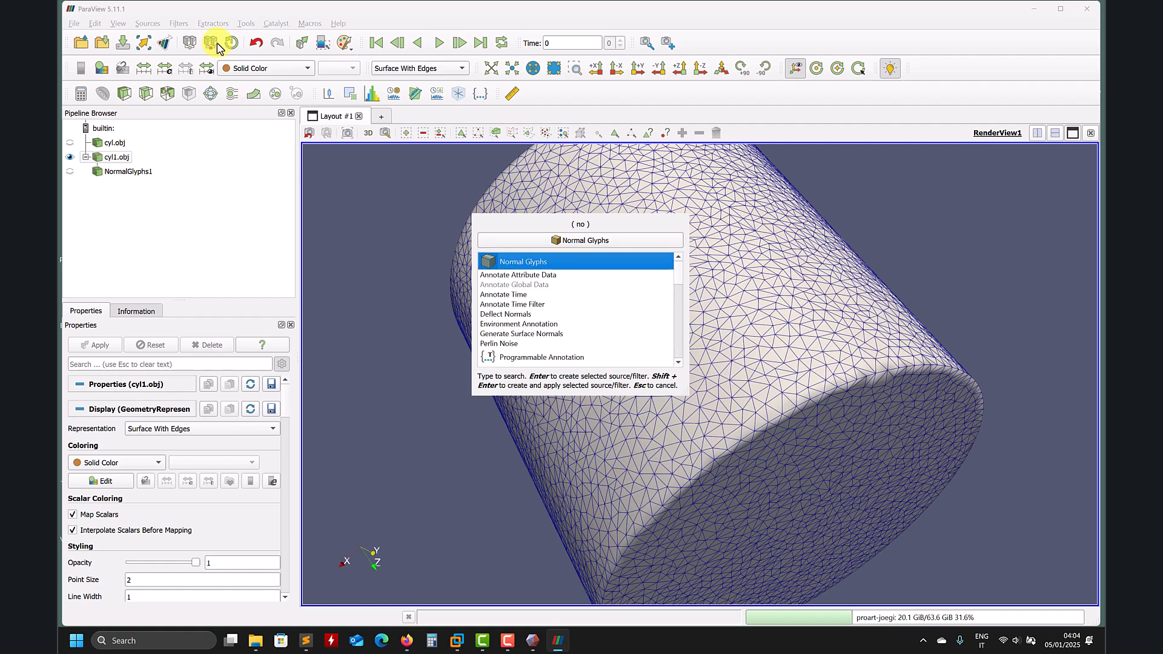
type("m")
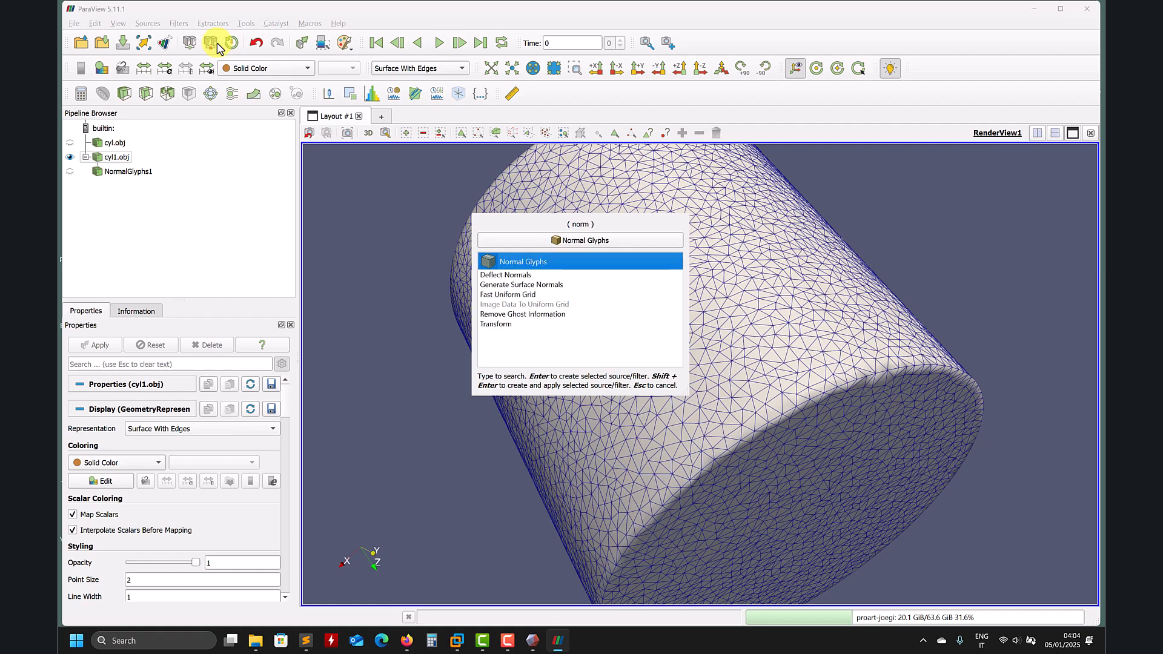
left_click(544, 283)
left_click(584, 240)
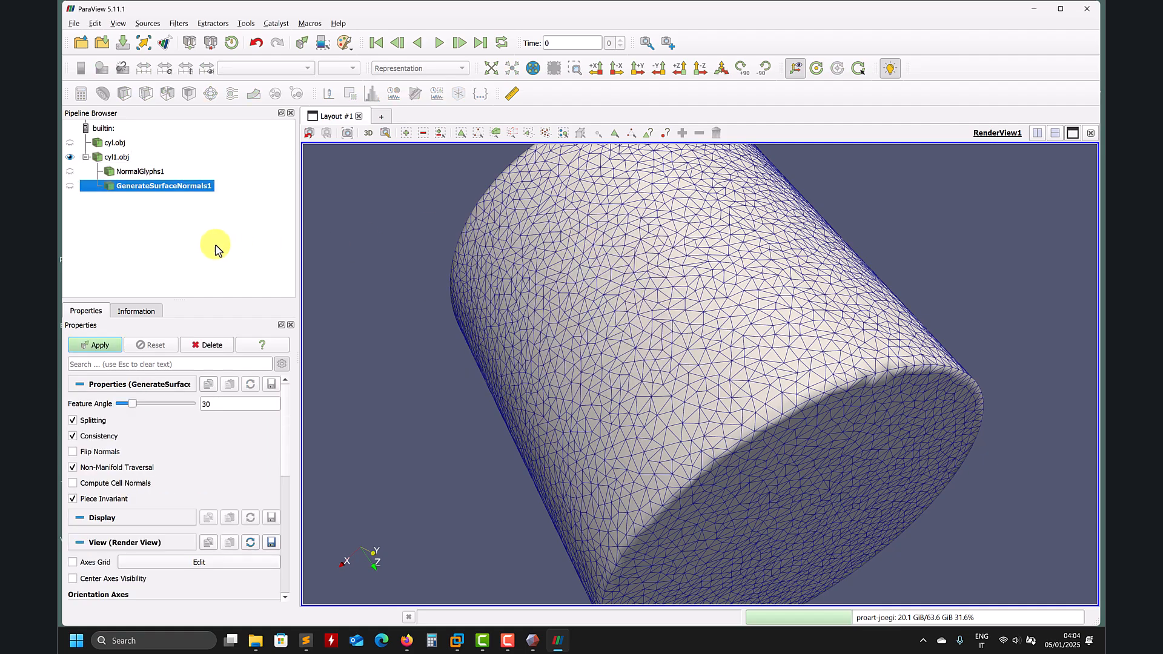
left_click(92, 346)
left_click_drag(523, 377, 804, 293)
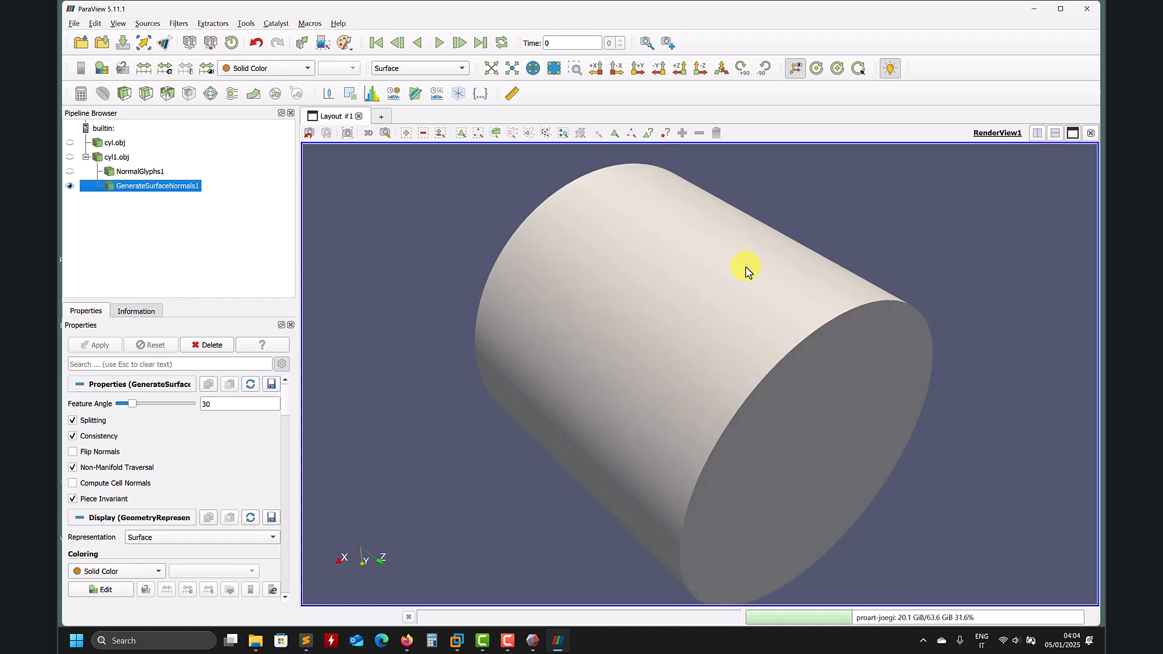
Switch to Meshmixer and try the vertex color display, then show the cylinder in group colors with smooth vertex normals.
left_click(533, 640)
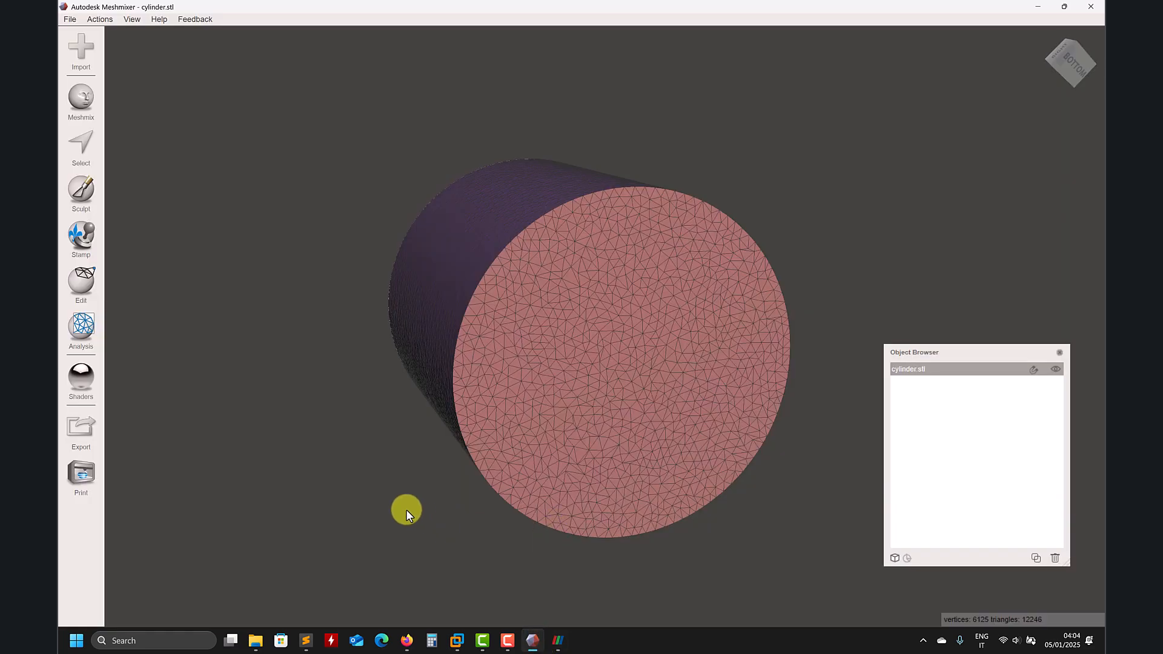
key("space")
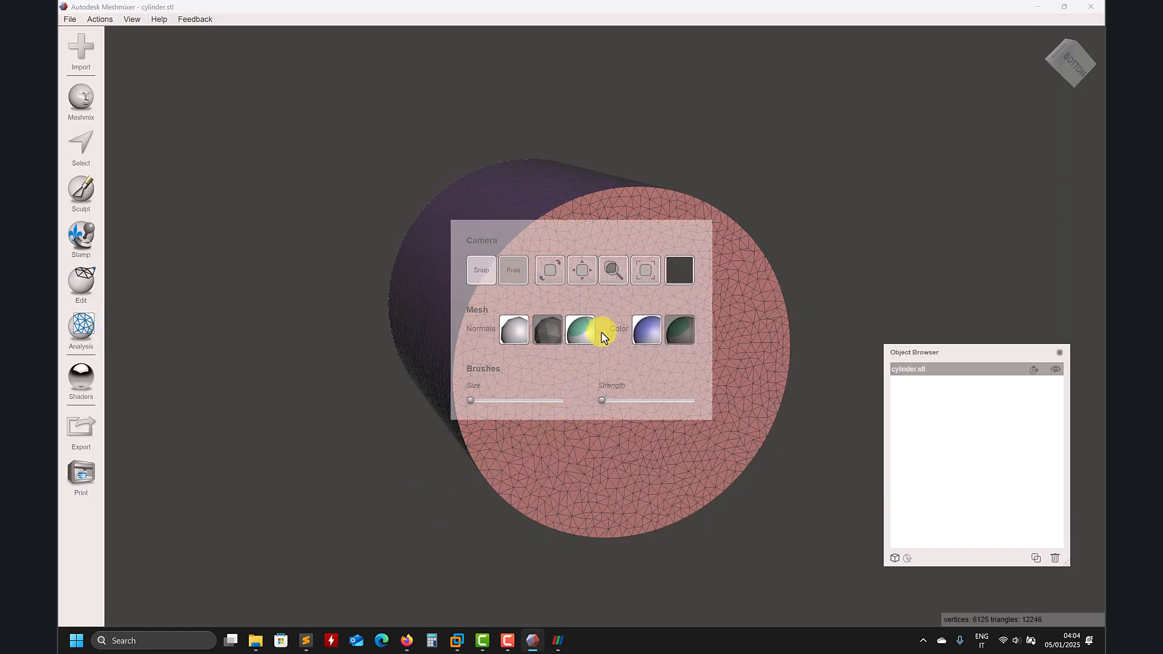
left_click(649, 333)
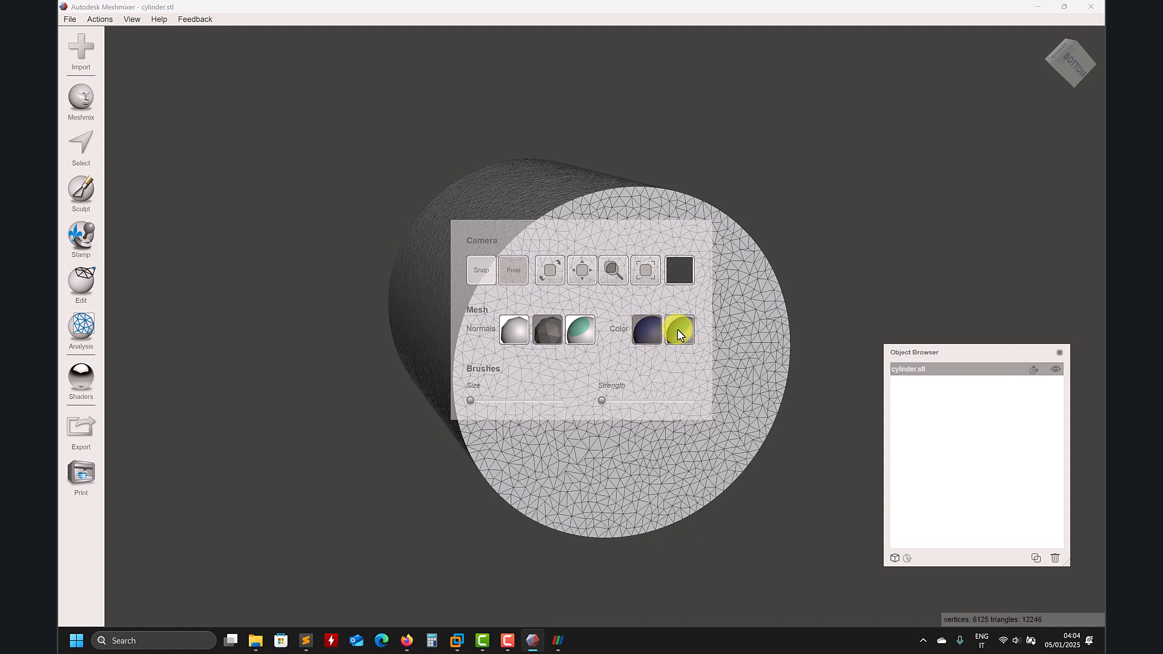
left_click(677, 330)
left_click(548, 333)
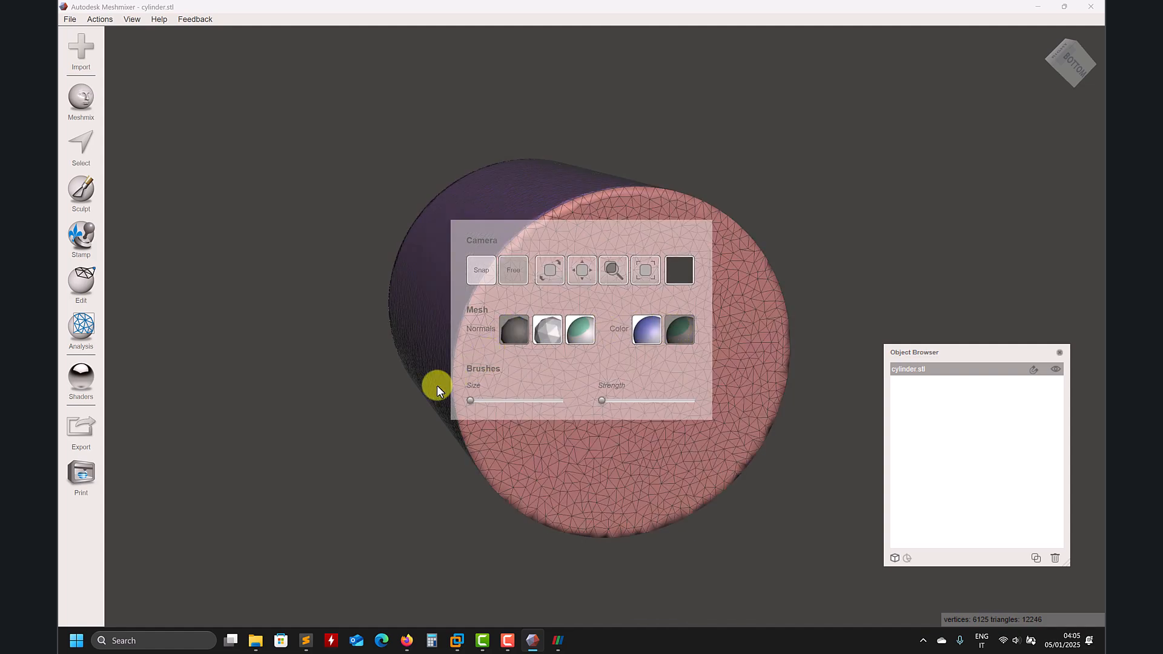
key("space")
Compare the cylinder's smooth and faceted normals shading, finishing with face normals displayed.
mouse_move(661, 379)
right_mouse_down()
mouse_move(678, 408)
mouse_move(725, 398)
right_mouse_up()
key("space")
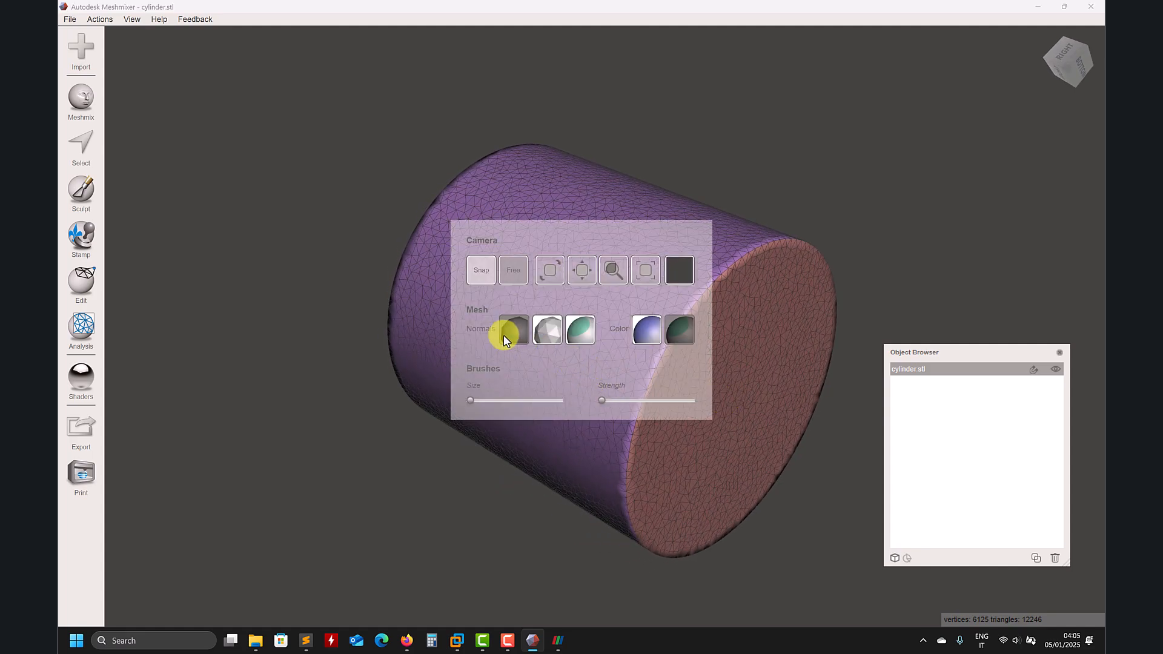
left_click(537, 332)
left_click(514, 333)
left_click(547, 335)
left_click(515, 335)
left_click(546, 339)
Switch to ParaView, show cyl1.obj instead of GenerateSurfaceNormals1, and set its representation to Surface.
left_click(531, 638)
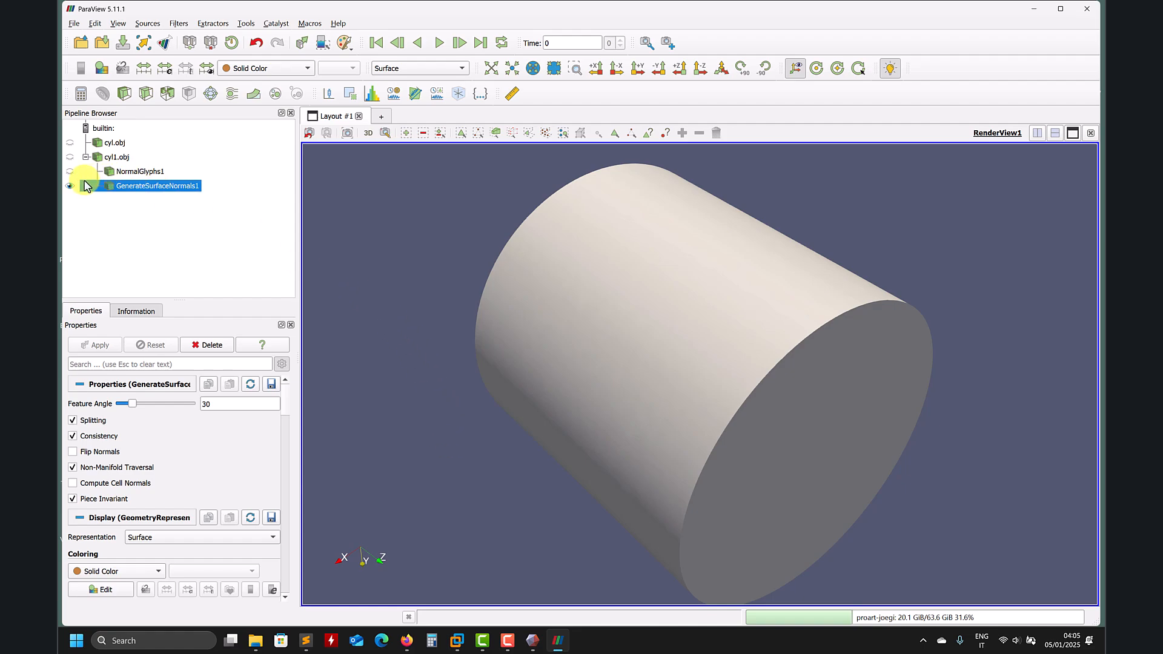
left_click(70, 157)
left_click(71, 185)
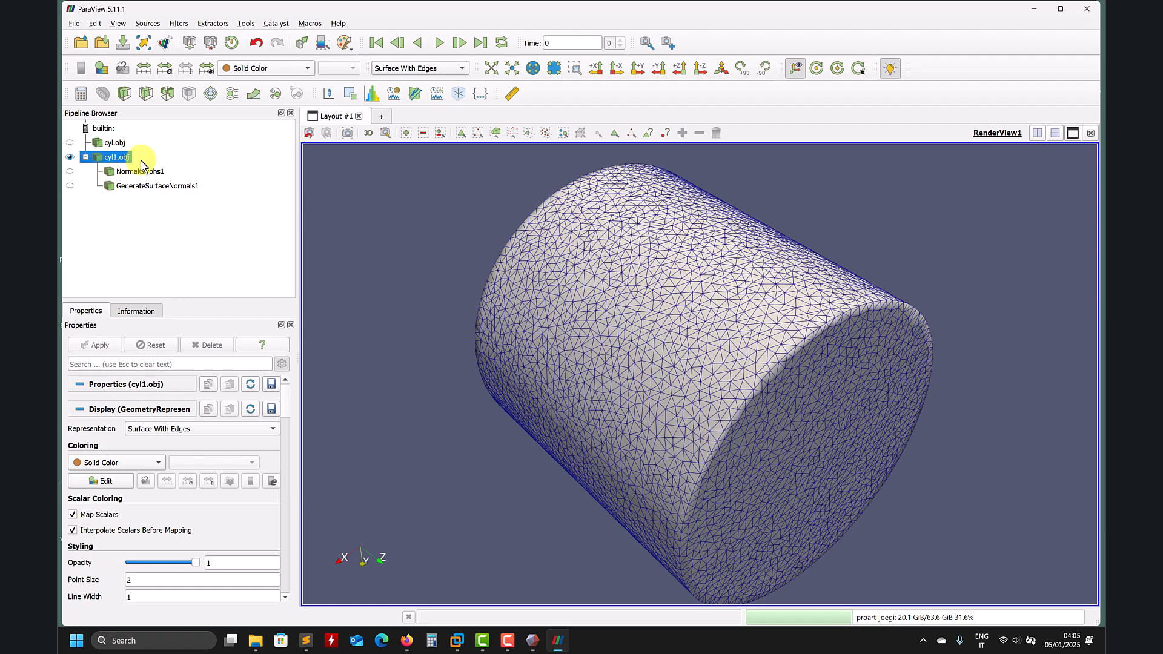
left_click(434, 70)
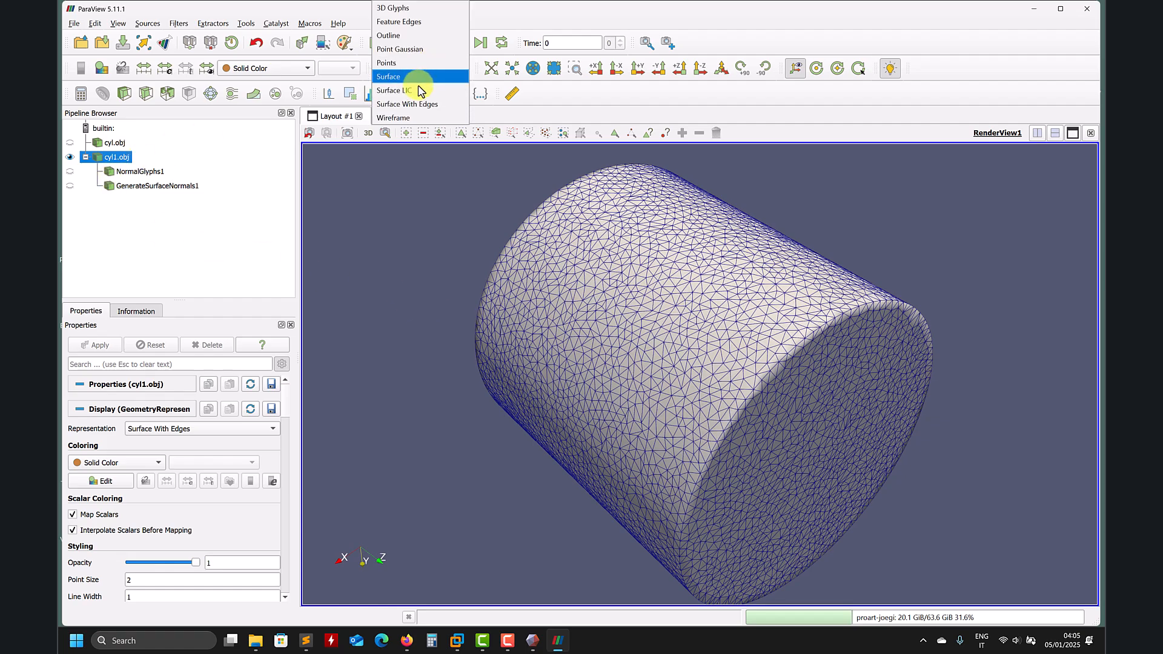
left_click(407, 82)
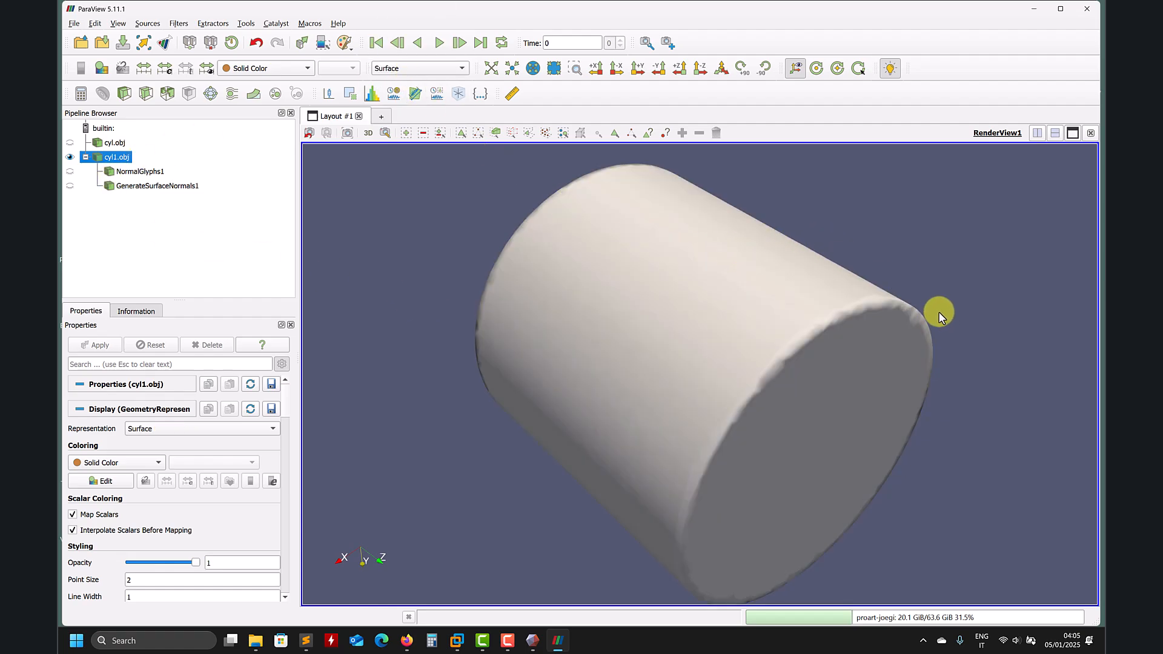
Show GenerateSurfaceNormals1 instead of cyl1.obj and set its representation to Surface With Edges.
left_click(69, 186)
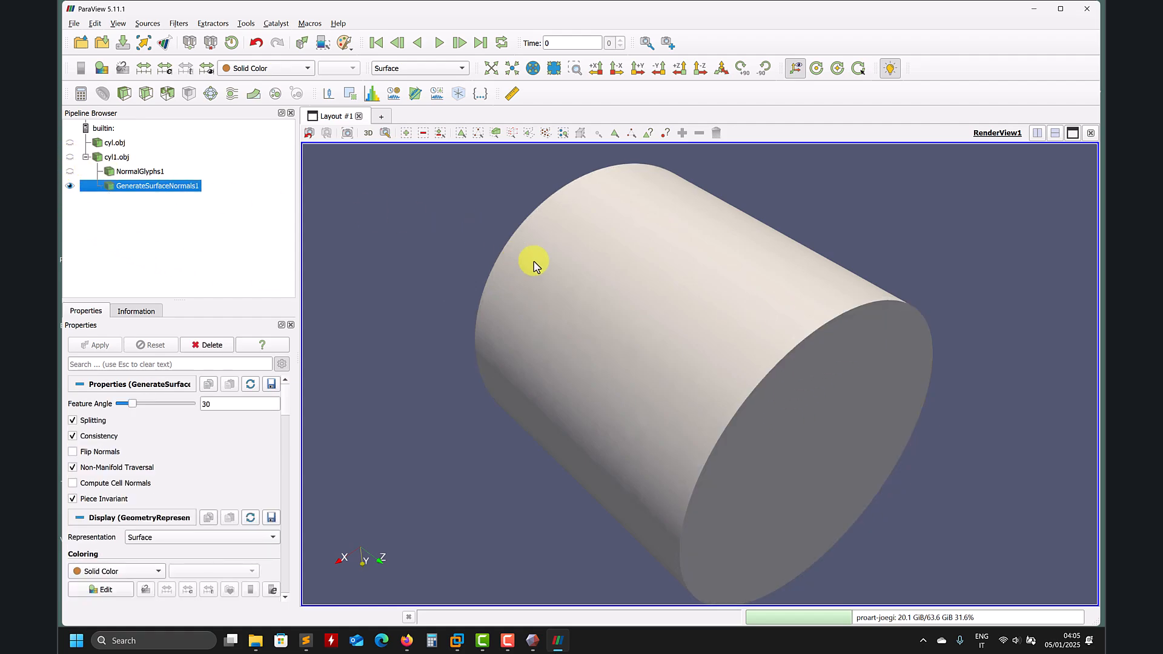
left_click_drag(648, 327, 568, 310)
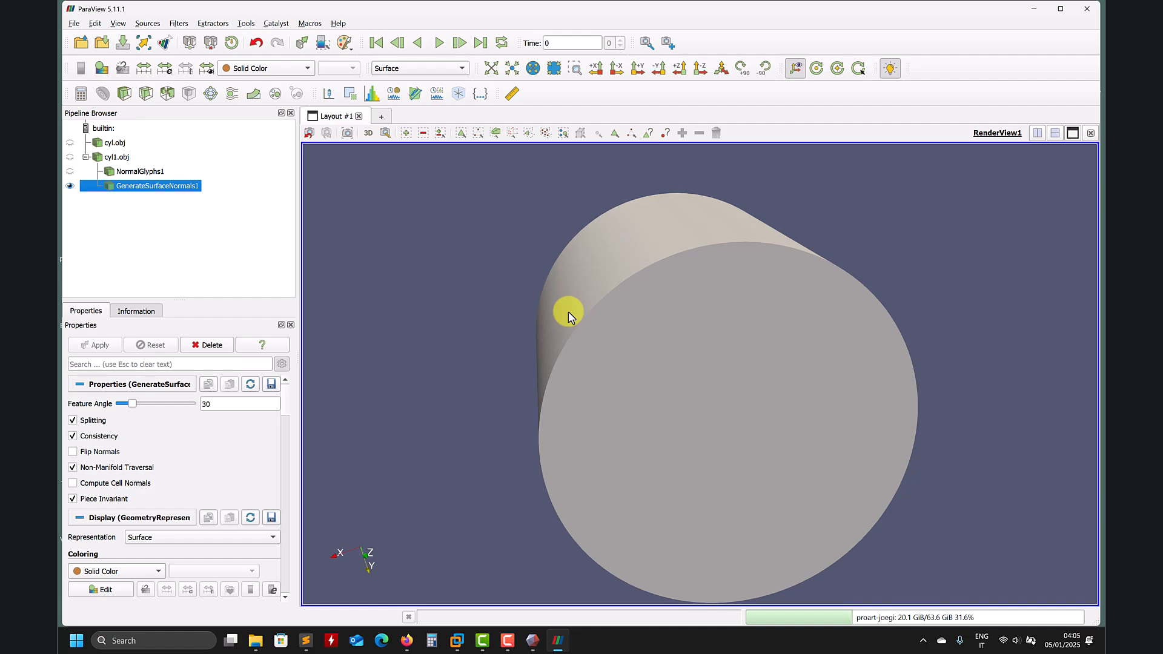
left_click_drag(616, 330, 467, 152)
left_click(428, 68)
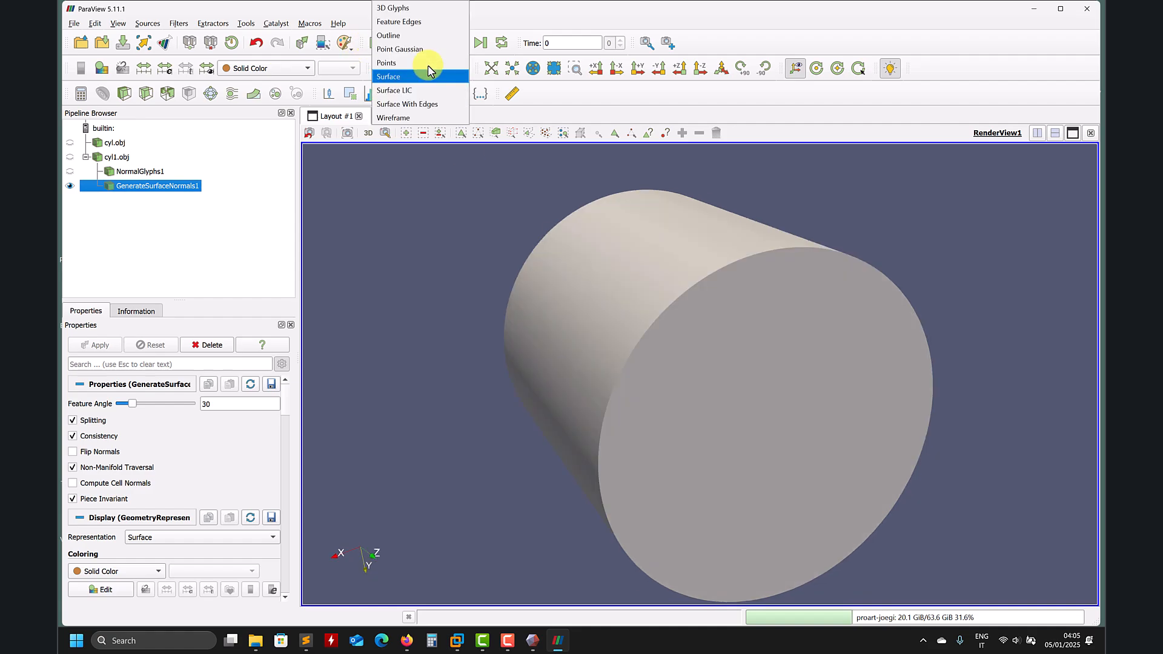
left_click(442, 100)
left_click_drag(568, 267, 976, 113)
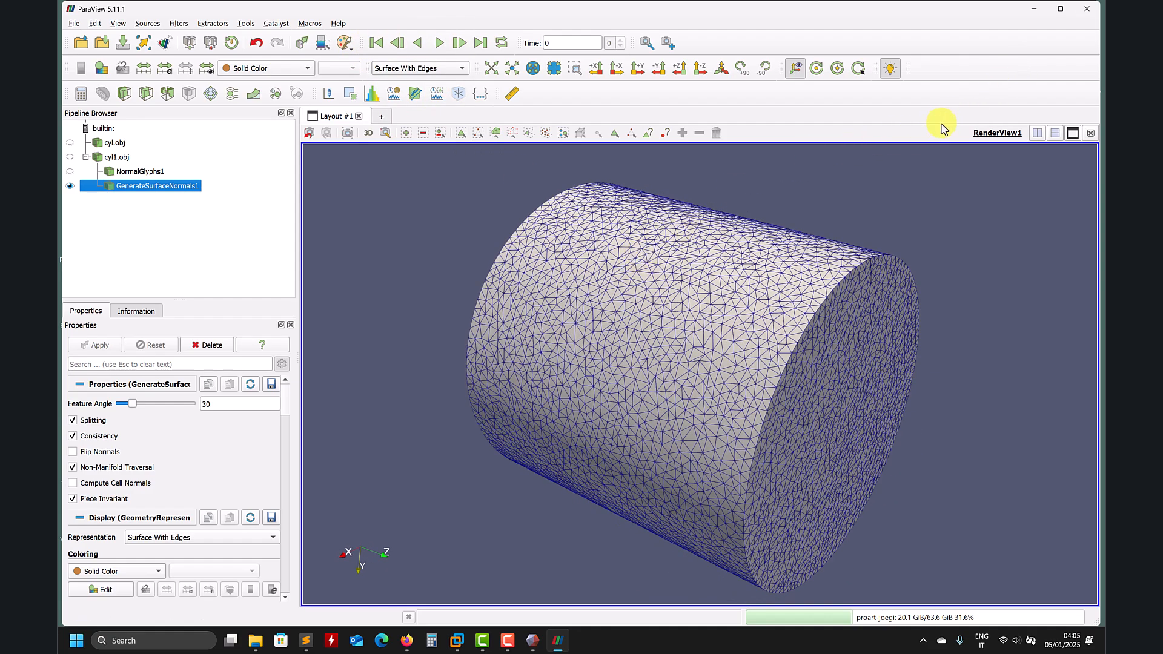
Return to Meshmixer and pull a horn out of the cylinder's red end face with the Drag sculpt brush.
left_click(1035, 10)
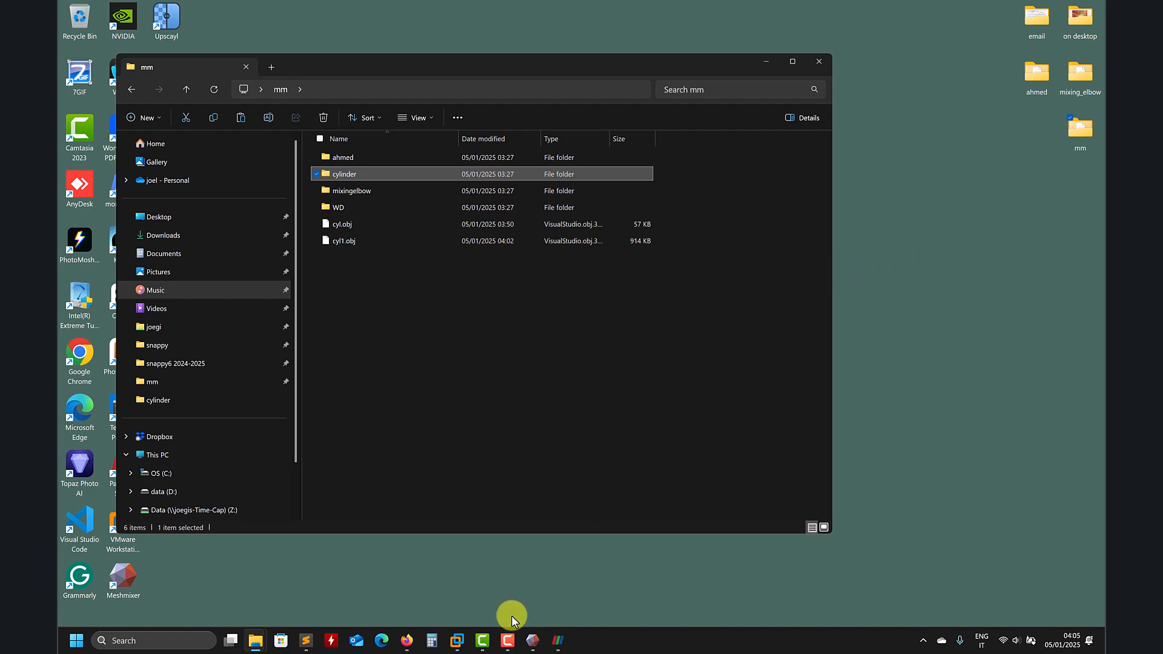
left_click(533, 640)
right_click_drag(388, 427, 385, 274)
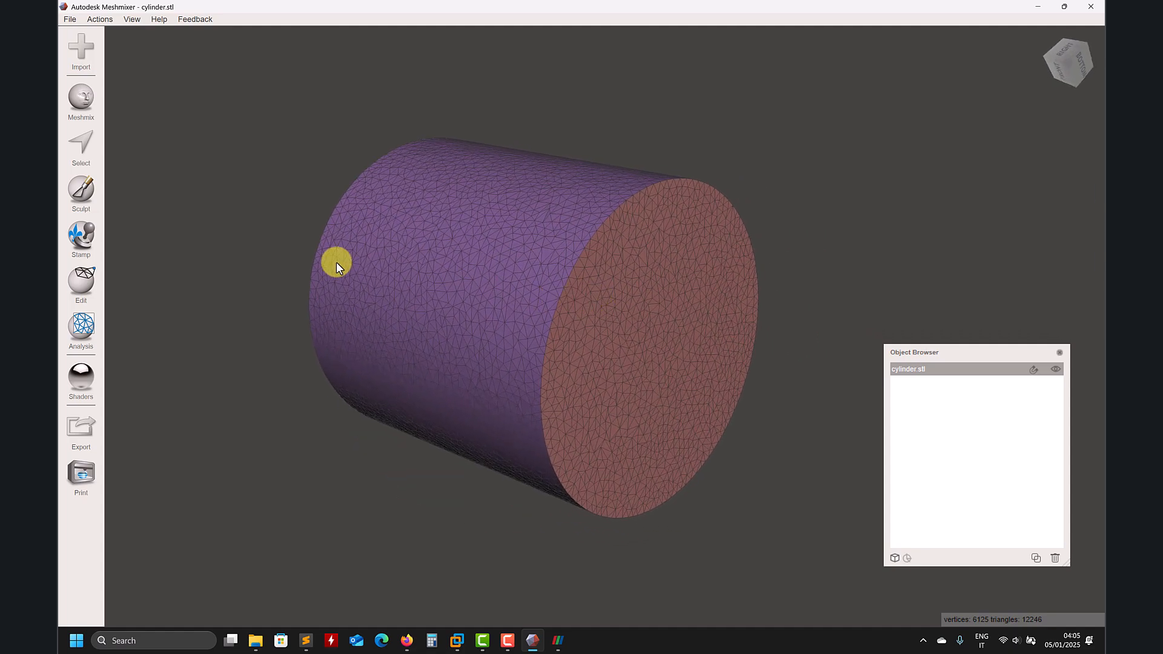
left_click(89, 193)
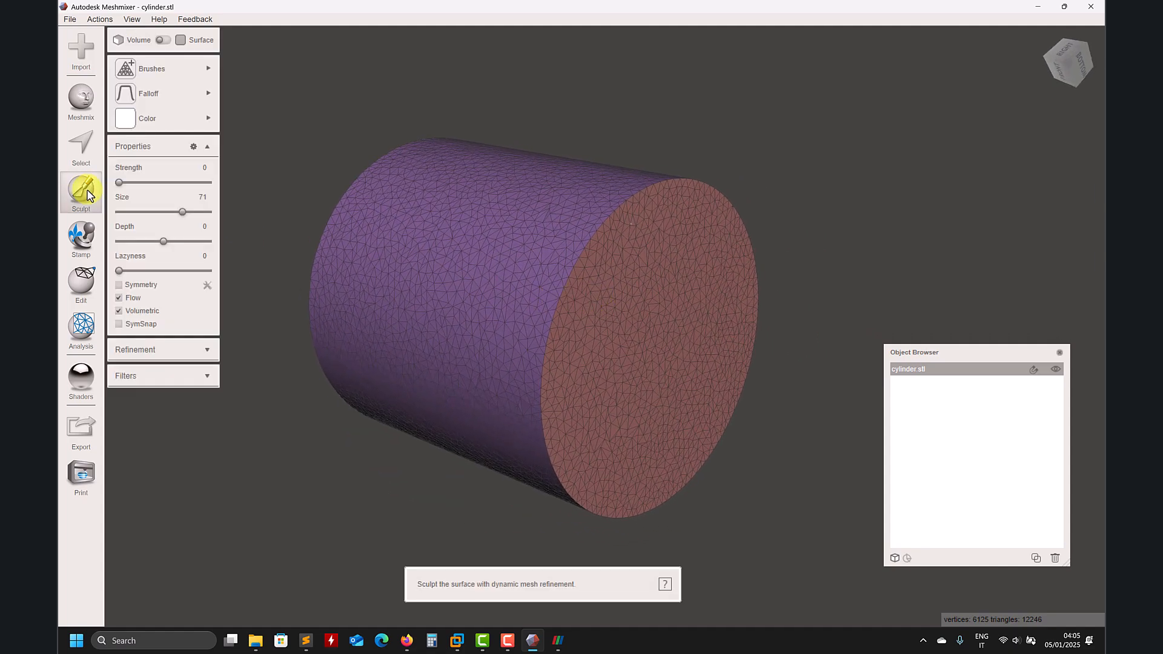
left_click(190, 69)
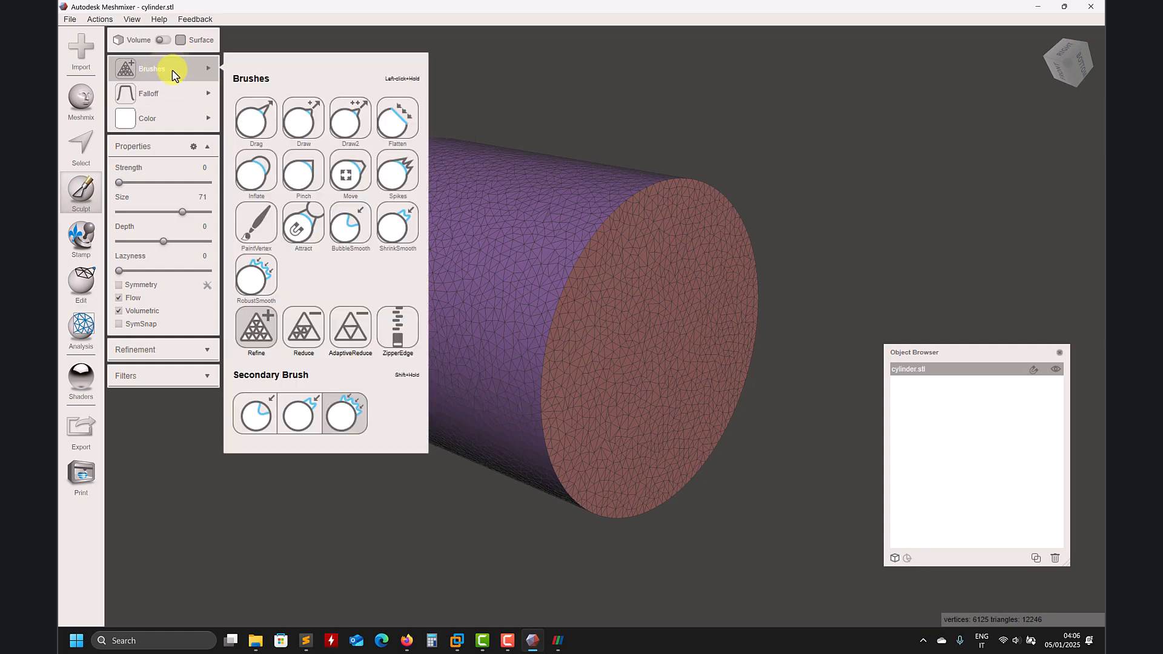
left_click(253, 118)
mouse_move(649, 299)
left_mouse_down()
mouse_move(805, 293)
mouse_move(856, 230)
left_mouse_up()
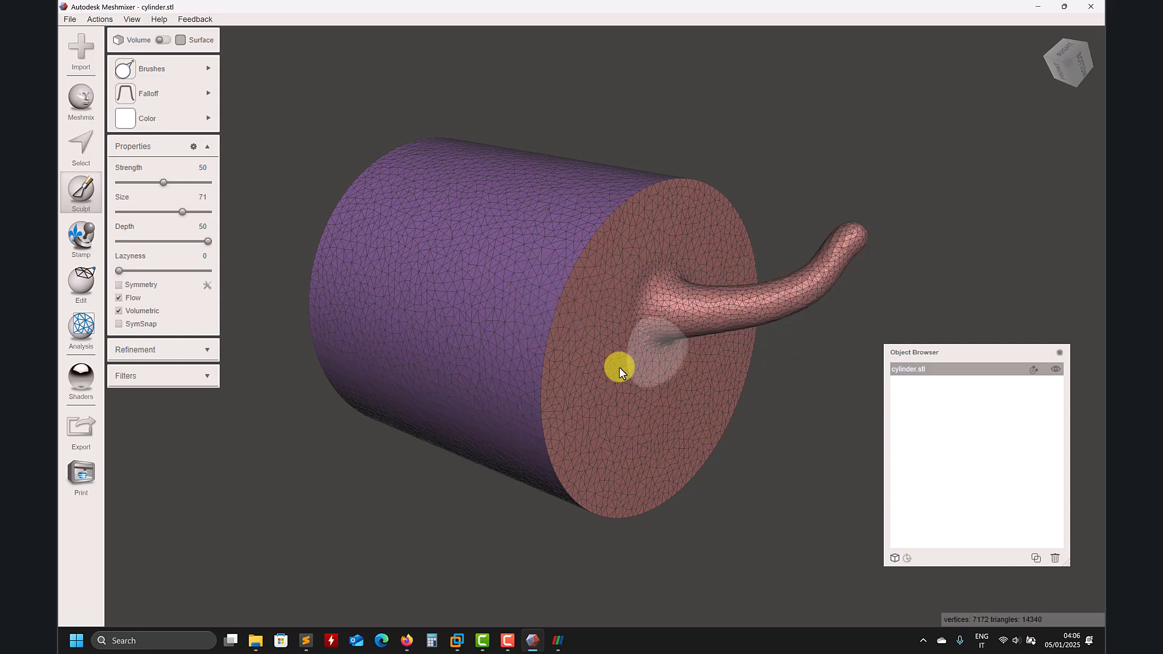
Pull one horn out of the green end face and four more out of the purple side wall with the Drag brush.
right_click_drag(626, 355, 623, 329)
left_click_drag(527, 271, 388, 148)
right_click_drag(522, 267, 406, 340)
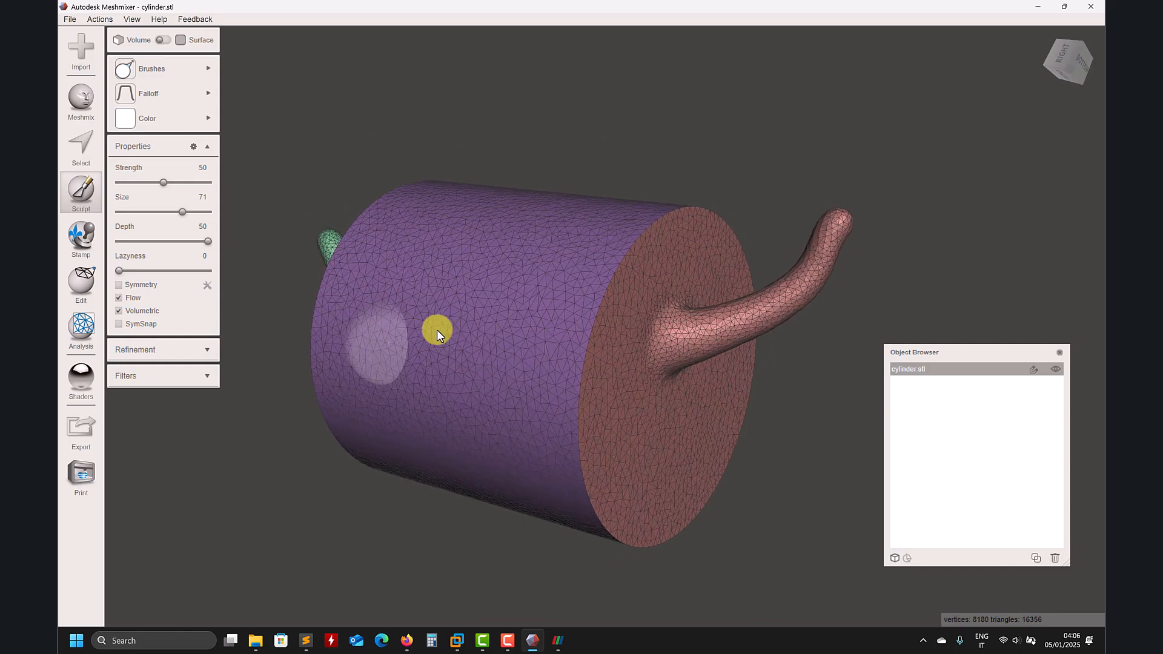
left_click_drag(539, 250, 519, 130)
right_click_drag(497, 369, 537, 301)
mouse_move(553, 159)
left_mouse_down()
mouse_move(515, 93)
mouse_move(525, 55)
left_mouse_up()
right_click_drag(614, 176, 636, 276)
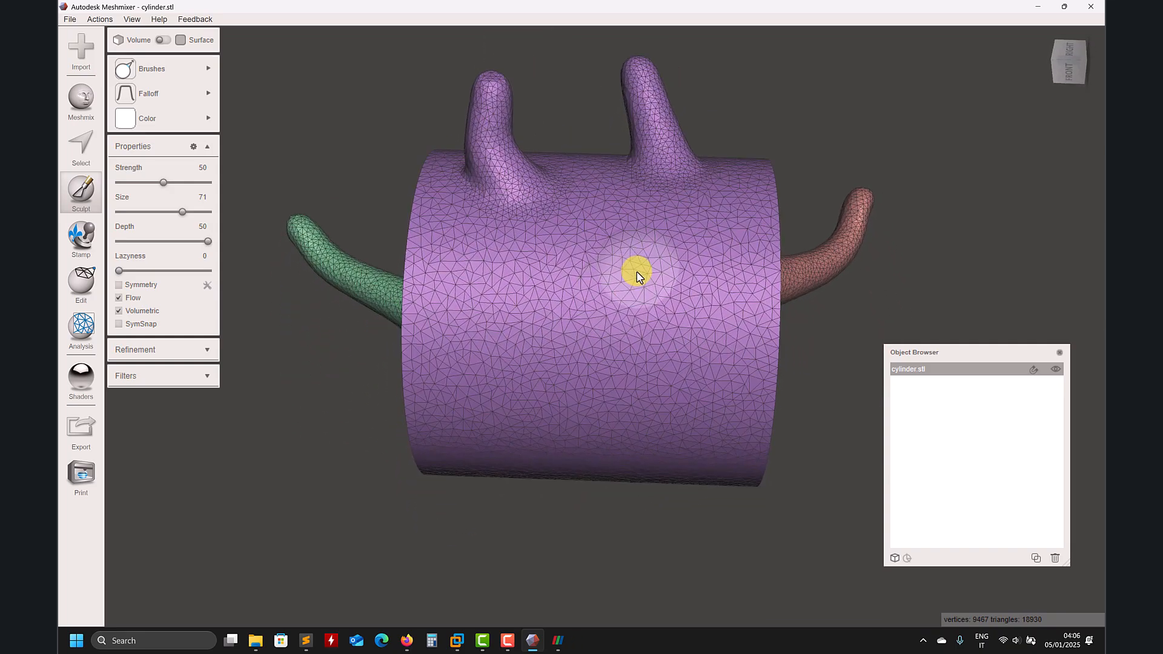
left_click_drag(493, 470, 448, 570)
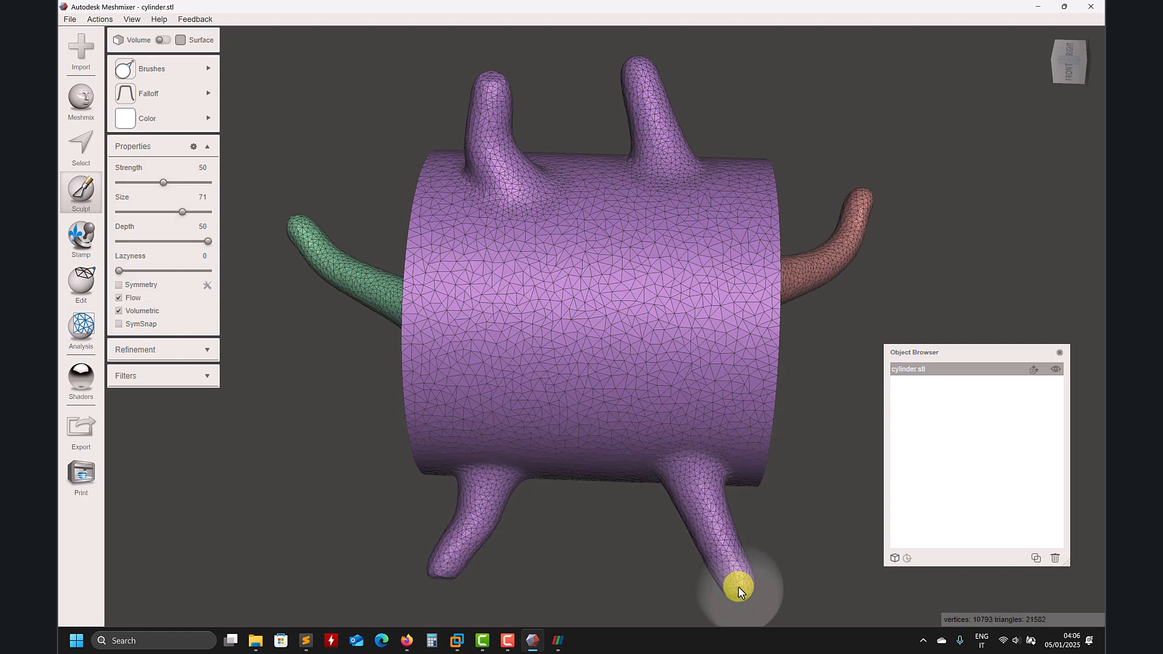
right_click_drag(739, 590, 634, 434)
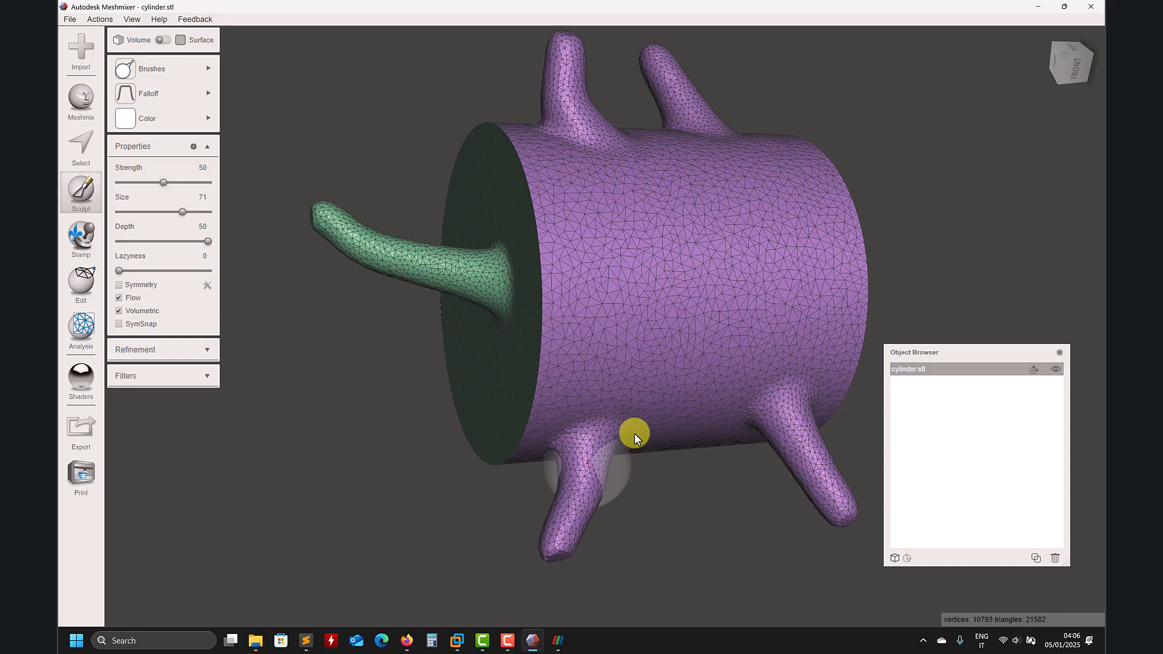
Undo the last five Drag brush strokes, keeping only the horn on the red end face.
key("ctrl+z")
key("ctrl+z")
key("ctrl+z")
key("ctrl+z")
key("ctrl+z")
right_click_drag(634, 434, 678, 526)
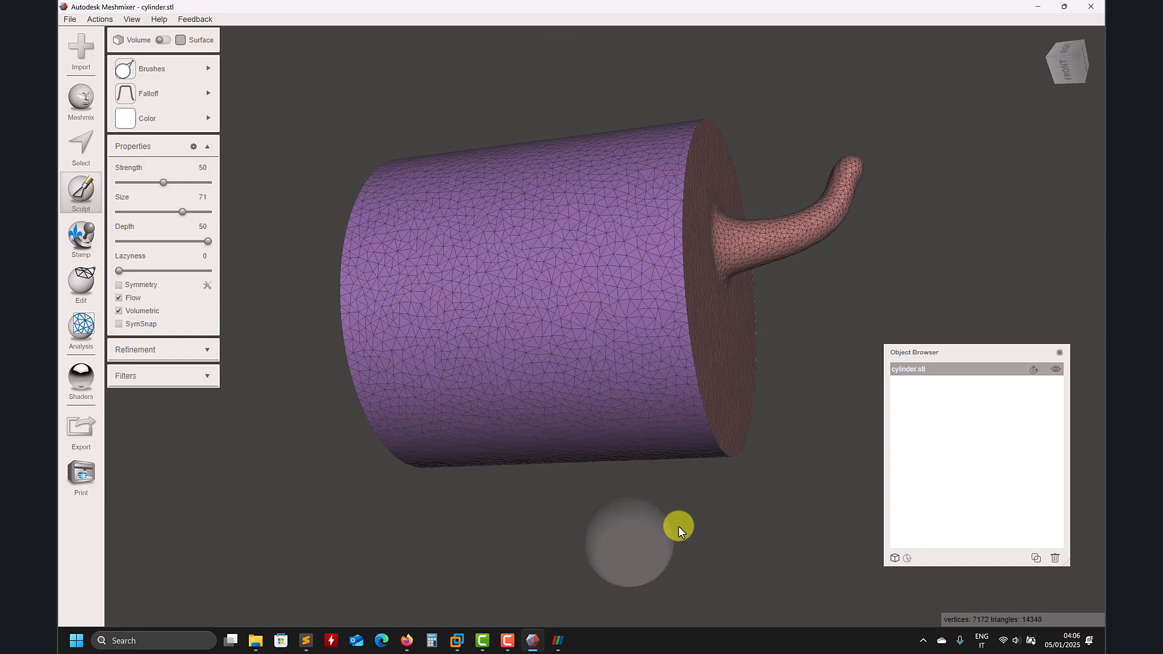
Try the BubbleSmooth brush on the red end face, then undo that stroke and the remaining horn.
mouse_move(164, 69)
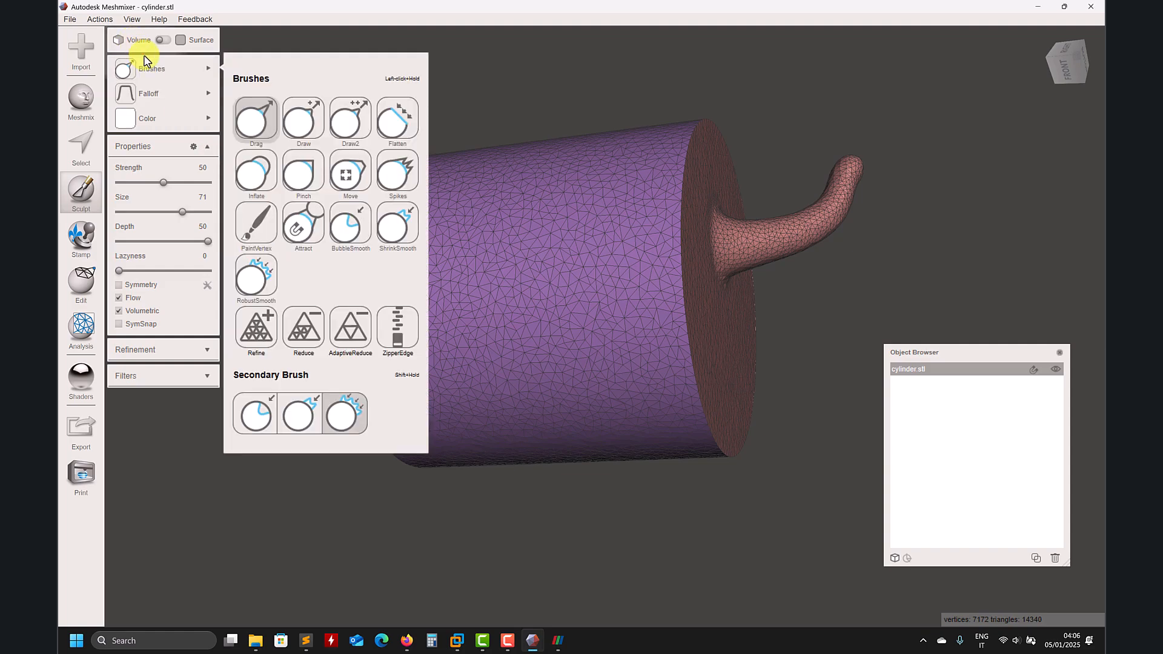
left_click(255, 325)
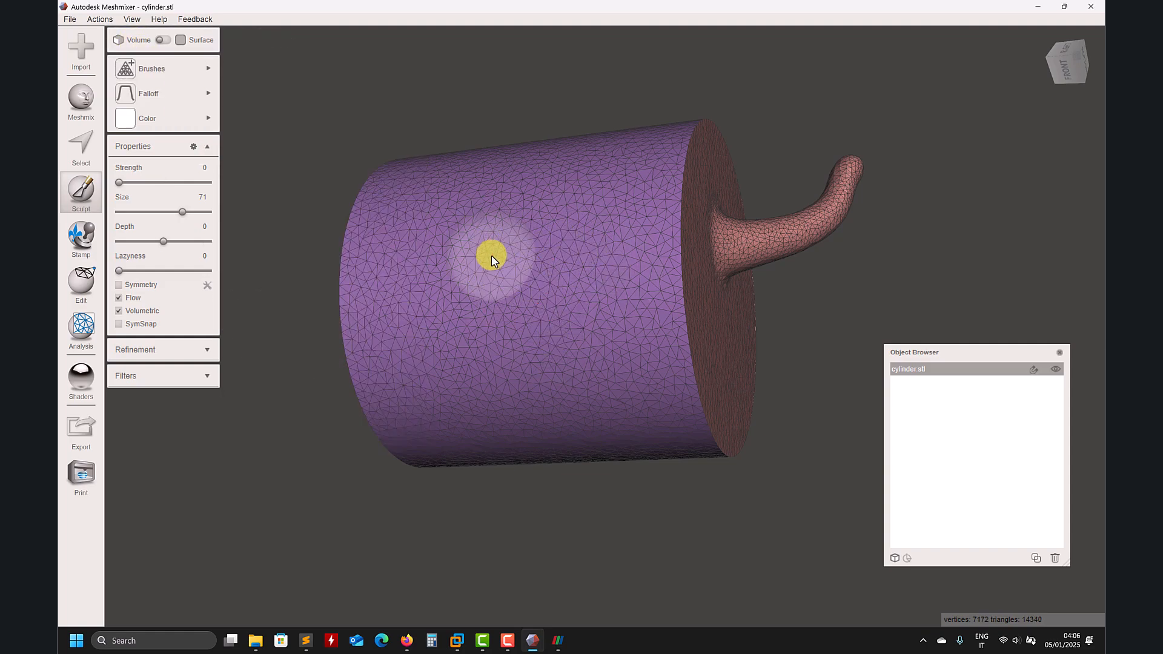
mouse_move(492, 255)
right_mouse_down()
mouse_move(457, 270)
mouse_move(332, 180)
right_mouse_up()
mouse_move(166, 72)
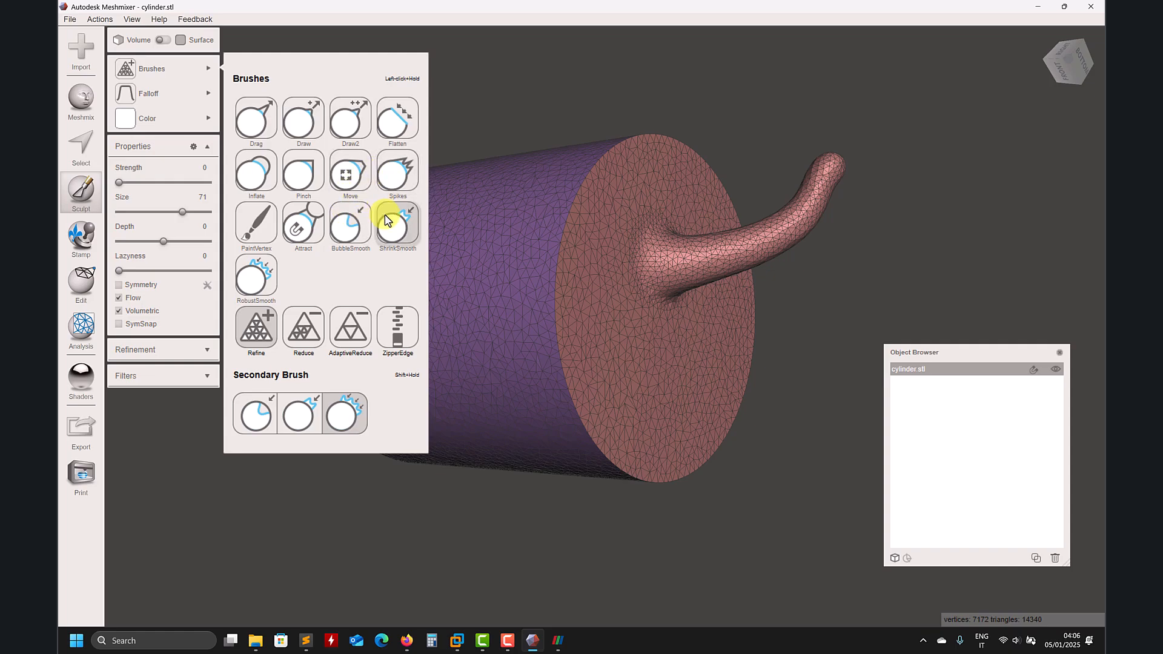
left_click(352, 226)
left_click_drag(558, 238, 571, 385)
right_click_drag(464, 259, 550, 263)
key("ctrl+z")
key("ctrl+z")
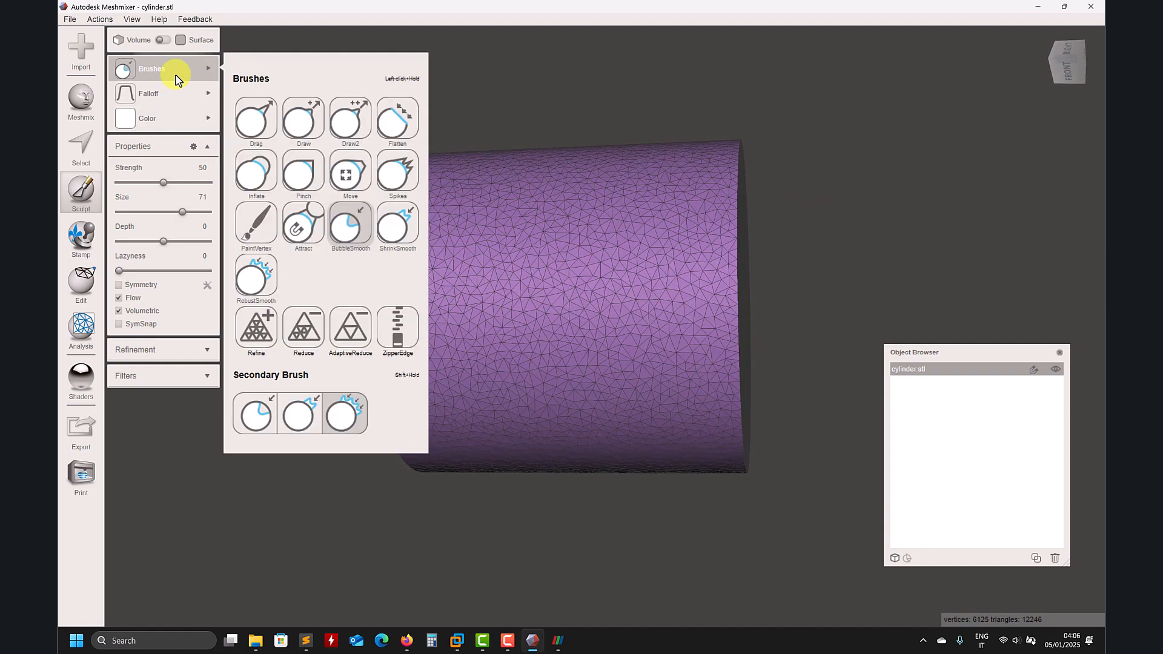
Place an ear part from the Meshmix Ears library on the cylinder's green end face.
left_click(79, 115)
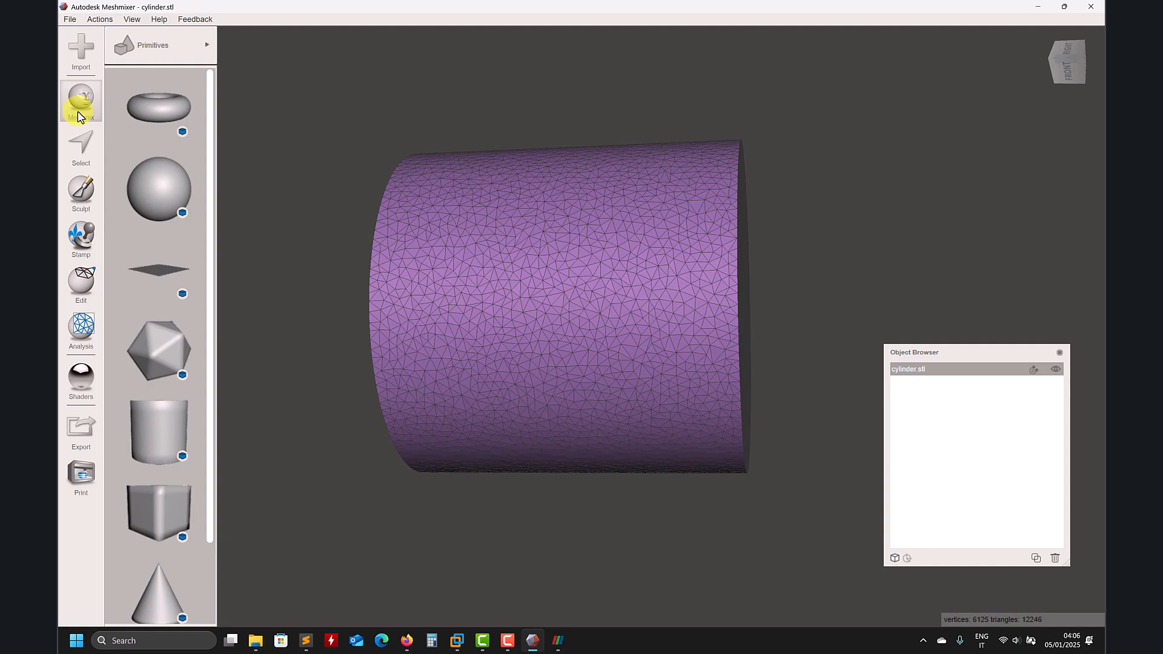
left_click(164, 53)
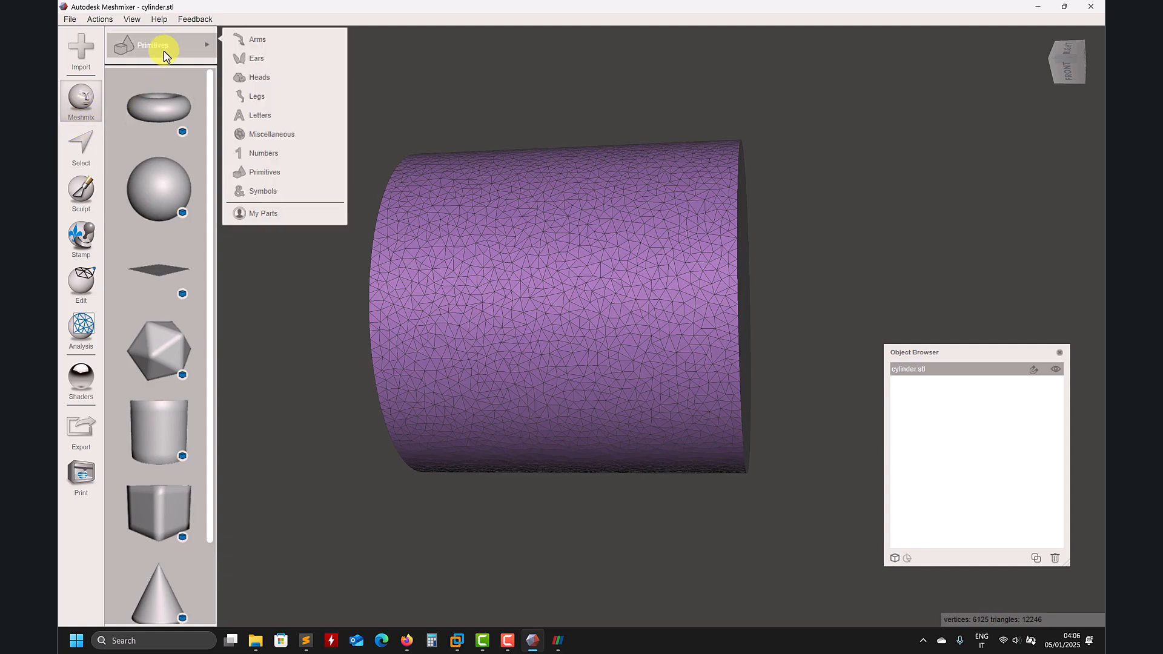
left_click(264, 59)
right_click_drag(289, 99, 390, 94)
left_click_drag(158, 107, 511, 235)
right_click_drag(509, 234, 602, 287)
scroll(602, 286, "up", 1)
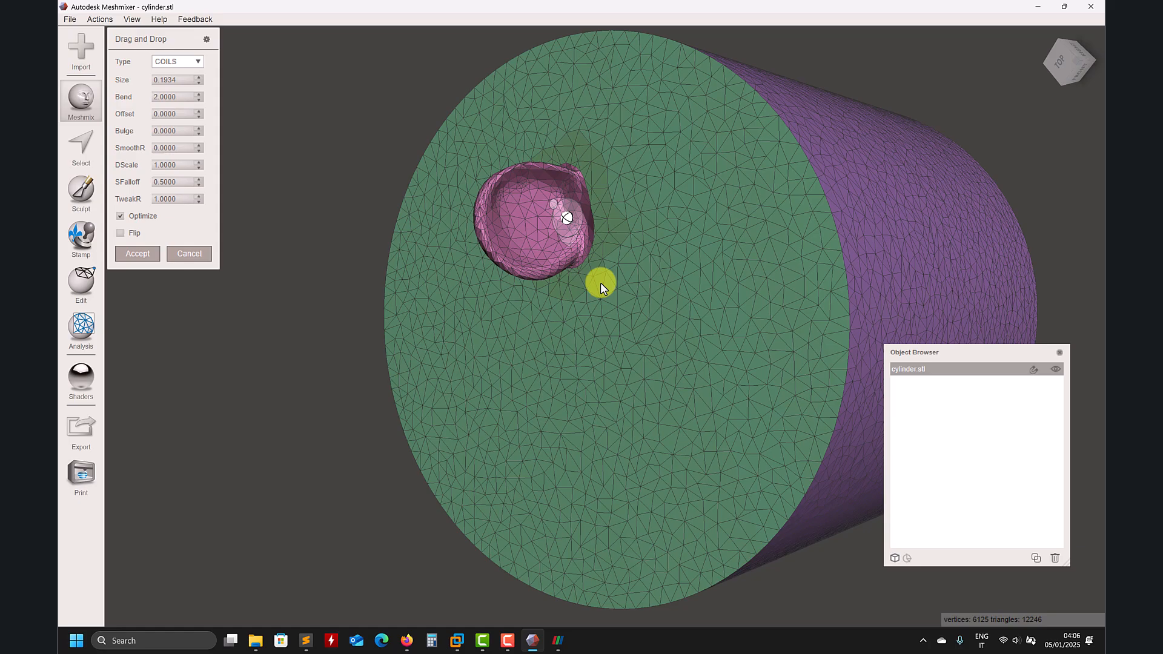
scroll(601, 283, "up", 2)
right_click_drag(595, 286, 595, 304)
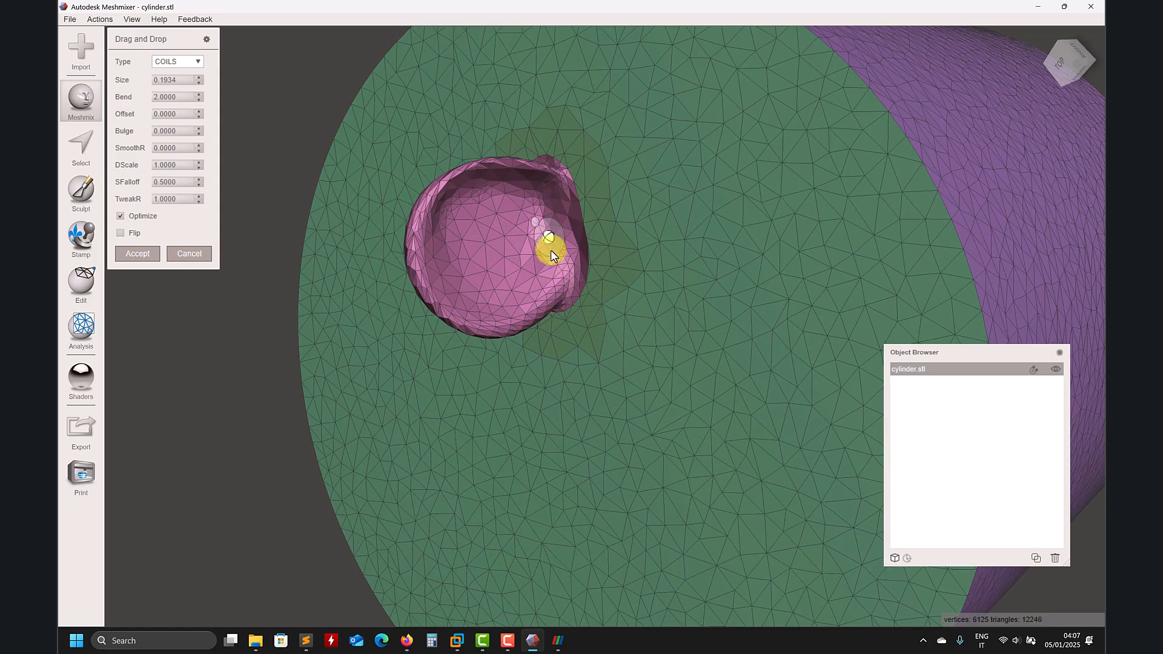
right_click_drag(550, 243, 727, 283)
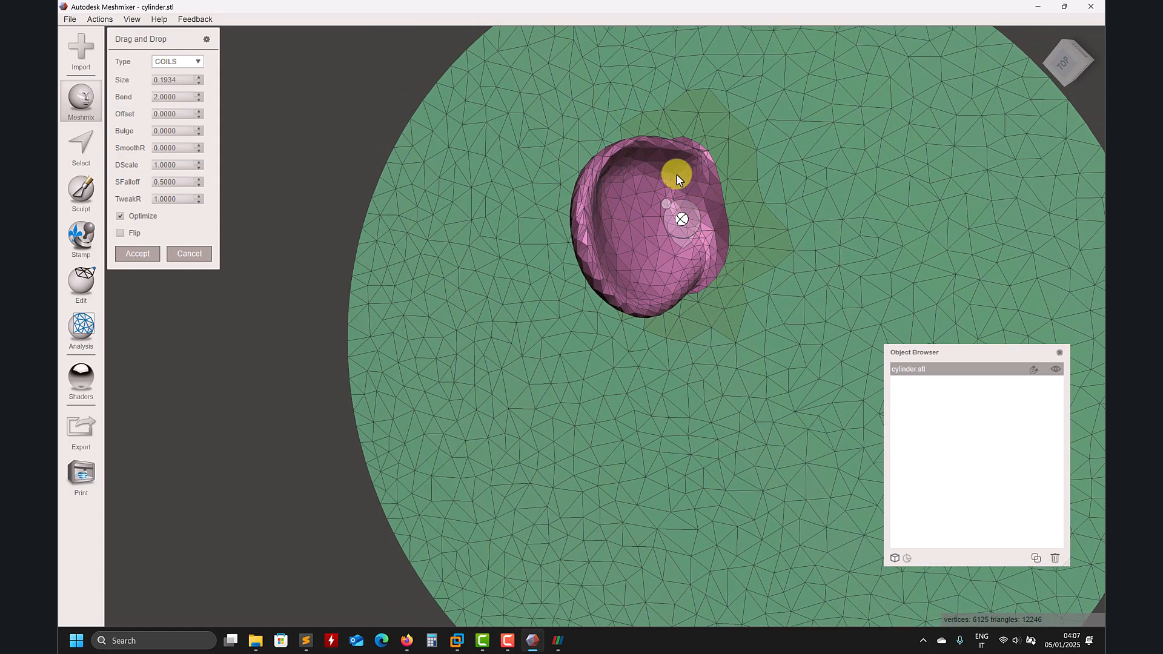
Shift the placed ear across the green end face toward its outer edge.
left_click_drag(685, 224, 596, 184)
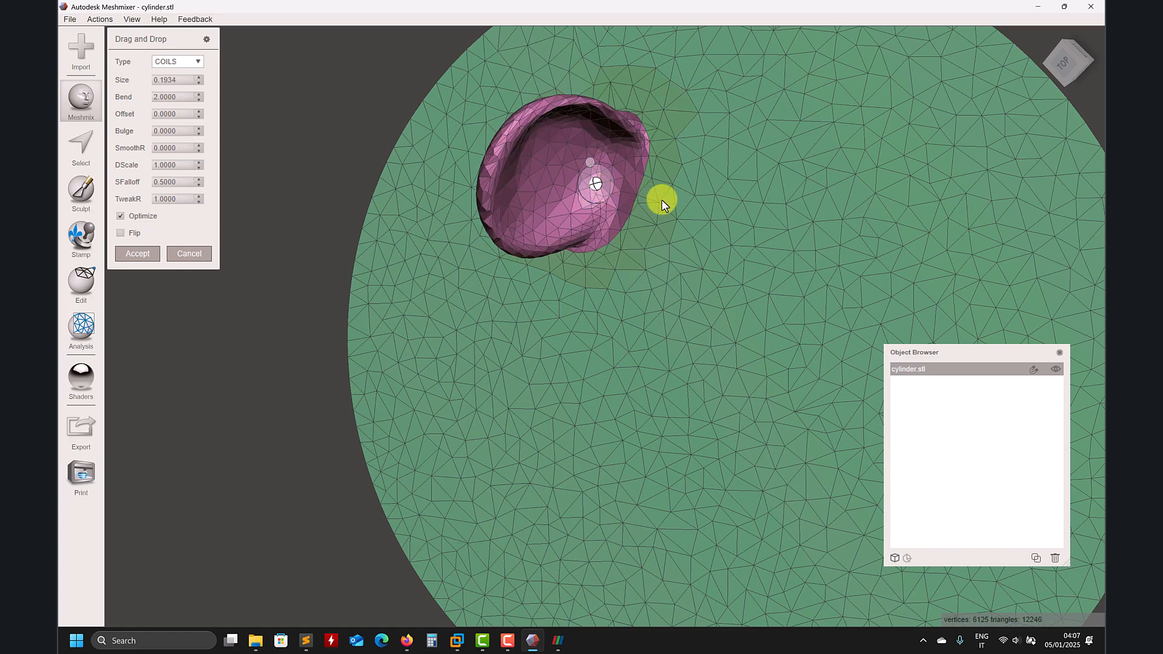
right_click_drag(656, 198, 645, 198)
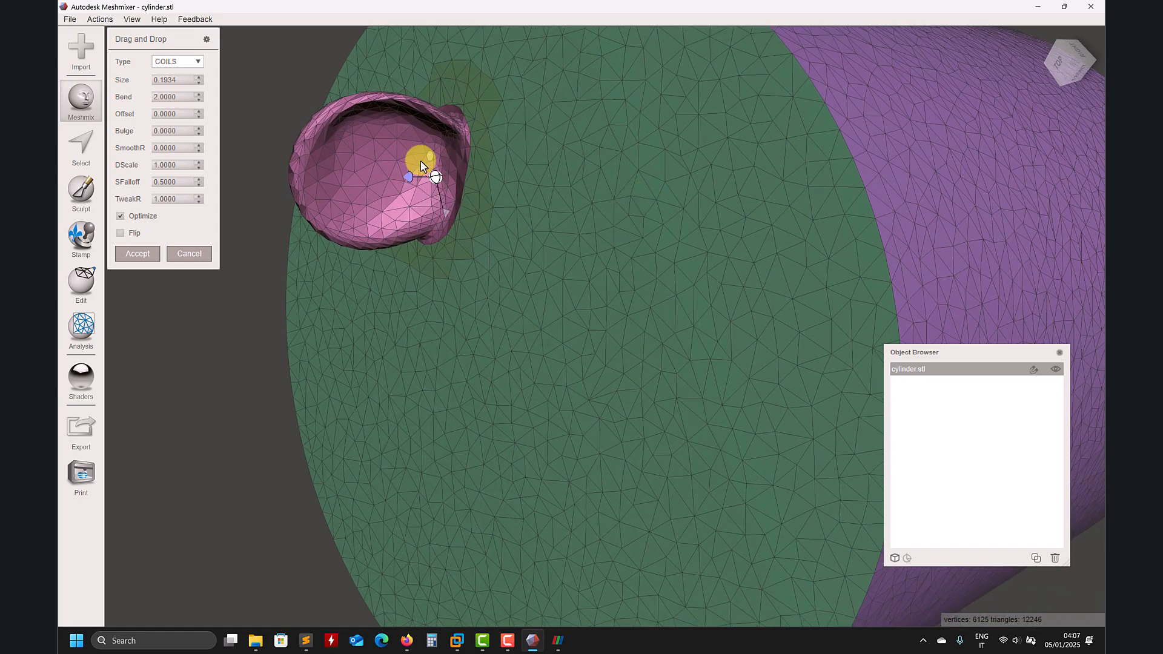
right_click_drag(410, 175, 558, 205)
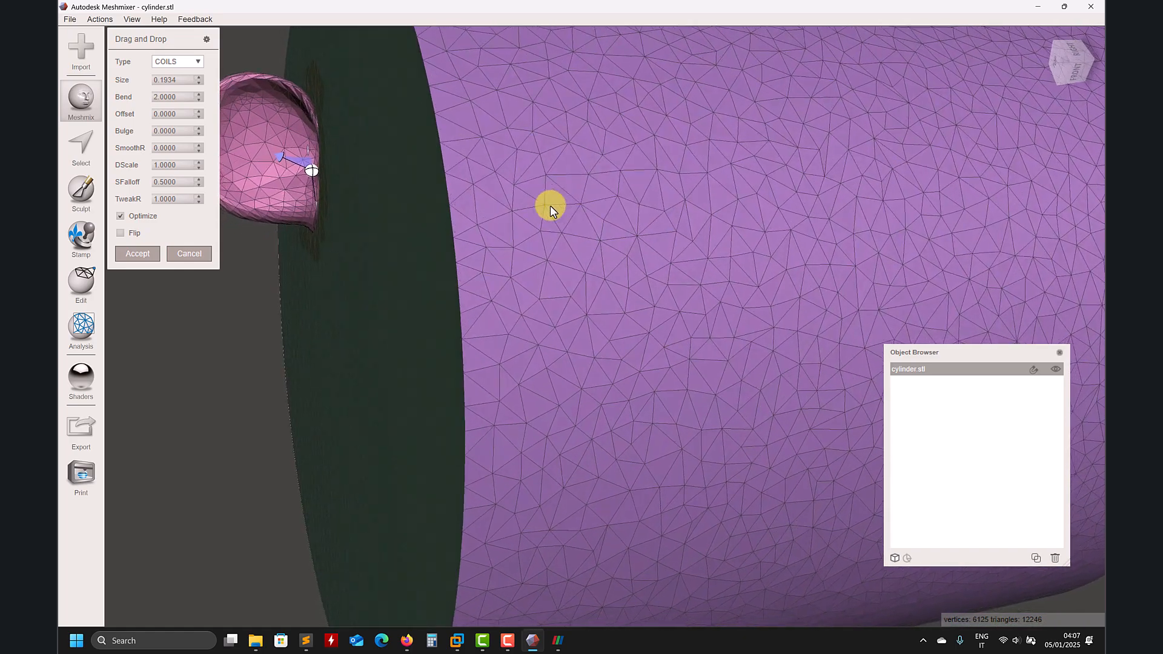
Accept the ear's placement on the cylinder's green end face.
left_click(150, 255)
scroll(277, 318, "up", 3)
scroll(278, 318, "down", 8)
right_click_drag(291, 318, 509, 330)
scroll(662, 295, "down", 1)
scroll(674, 277, "up", 5)
right_click_drag(720, 263, 475, 281)
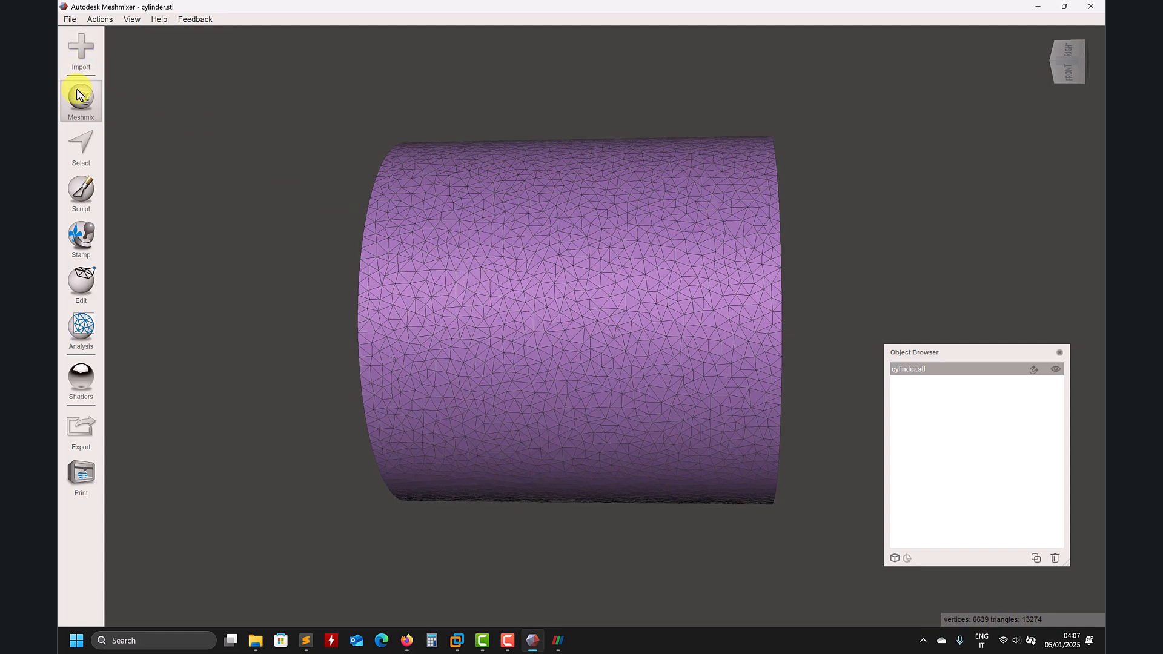
Add a sphere from the Meshmix Primitives library to the scene as a separate object.
left_click(79, 97)
left_click(144, 50)
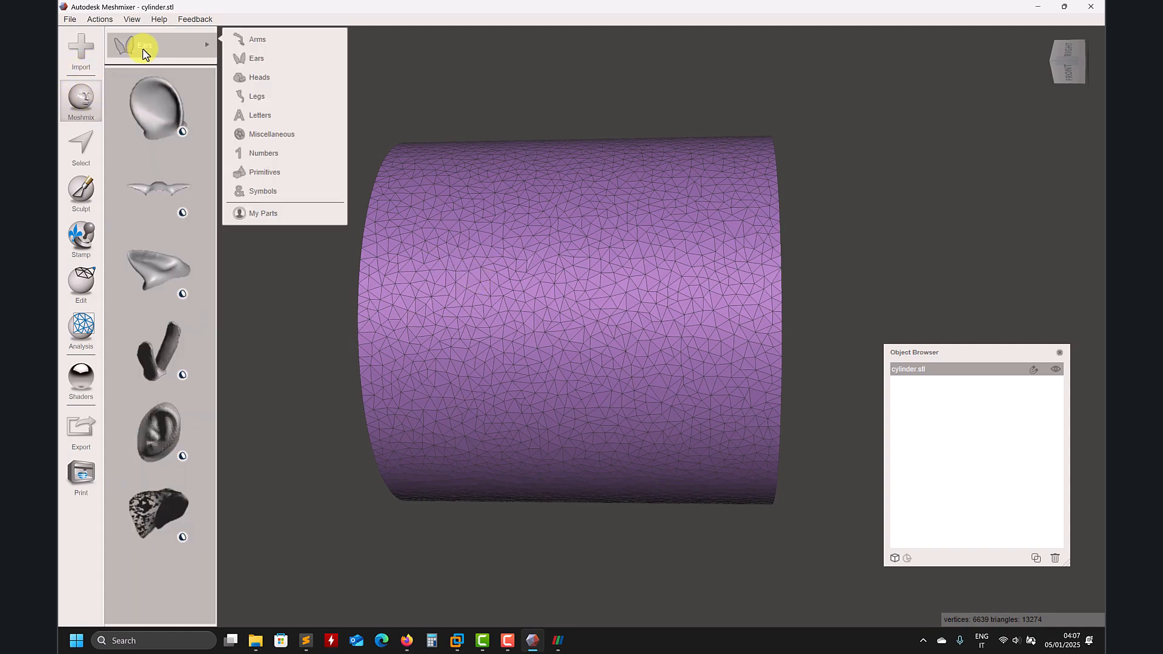
left_click(276, 172)
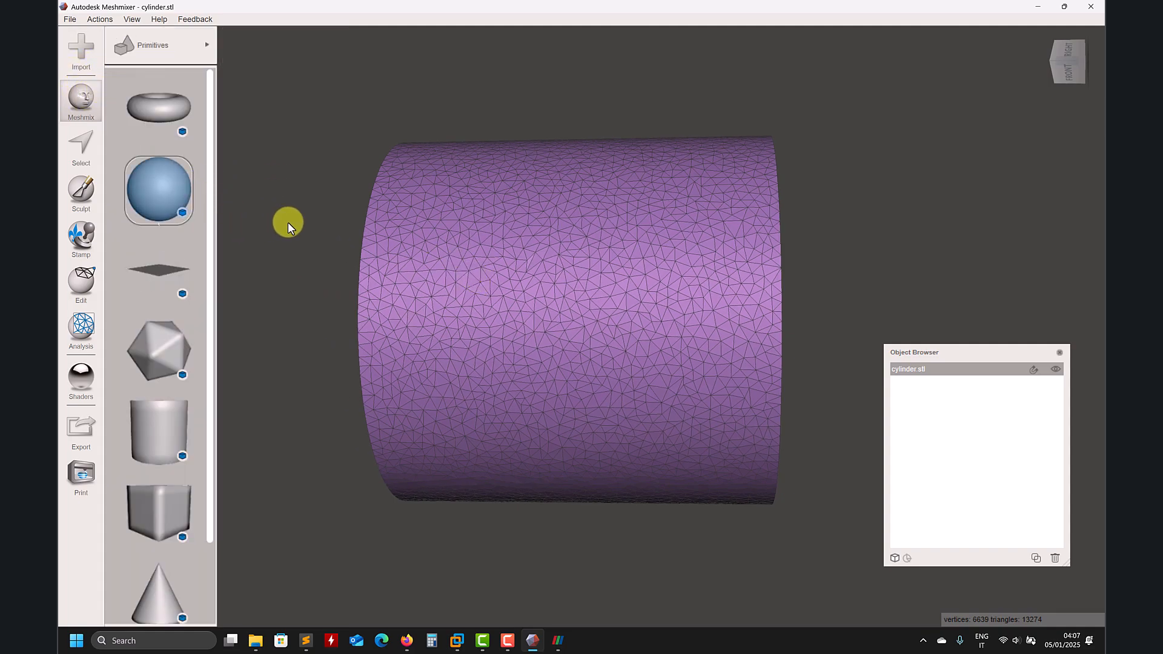
left_click_drag(256, 207, 827, 209)
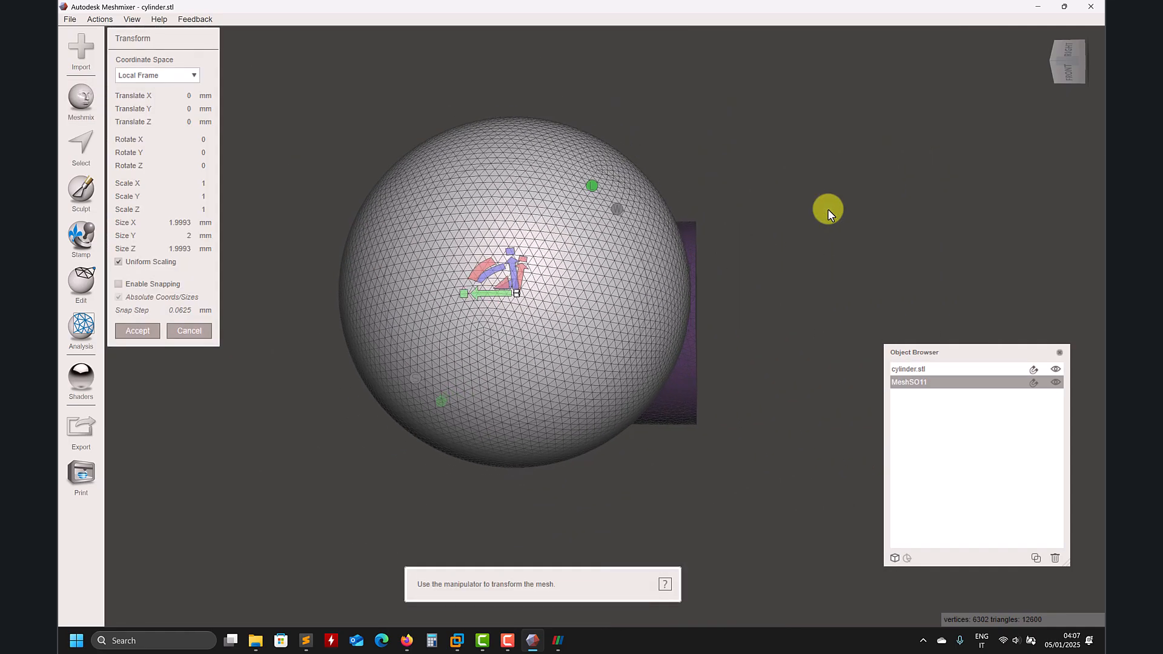
Move the sphere to about X 3.01, Y -1.46, Z -3.02 mm, overlapping the cylinder end opposite the ear.
left_click_drag(485, 293, 780, 267)
right_click_drag(780, 267, 820, 257)
left_click_drag(857, 209, 454, 271)
right_click_drag(454, 270, 416, 274)
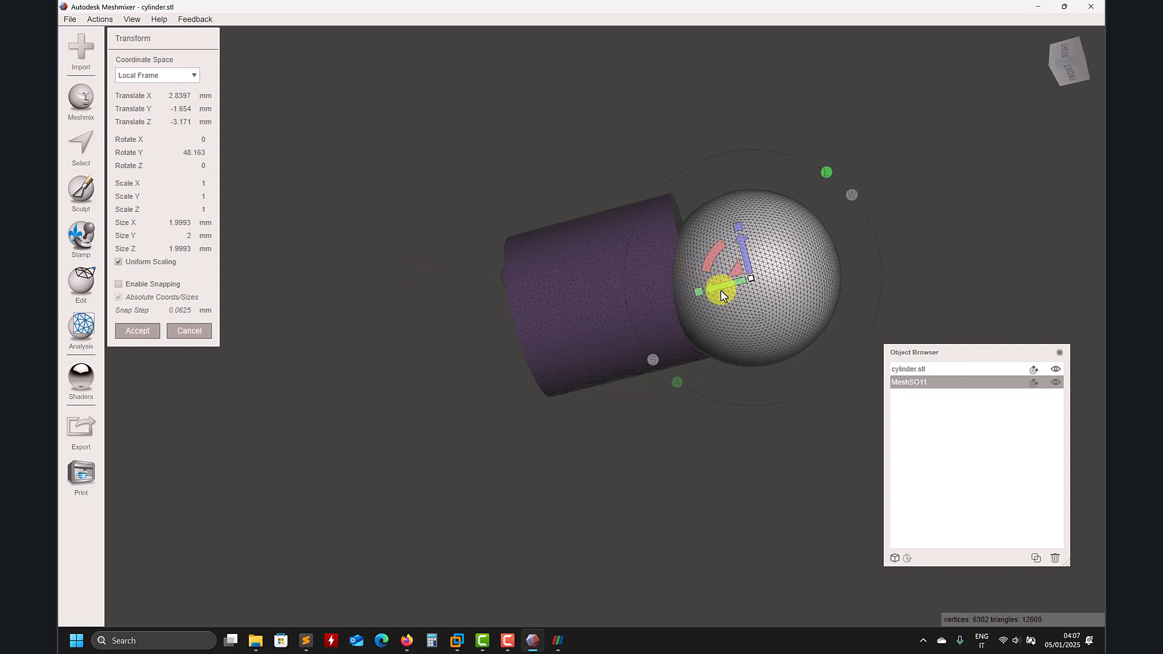
left_click_drag(721, 291, 714, 228)
right_click_drag(714, 229, 806, 362)
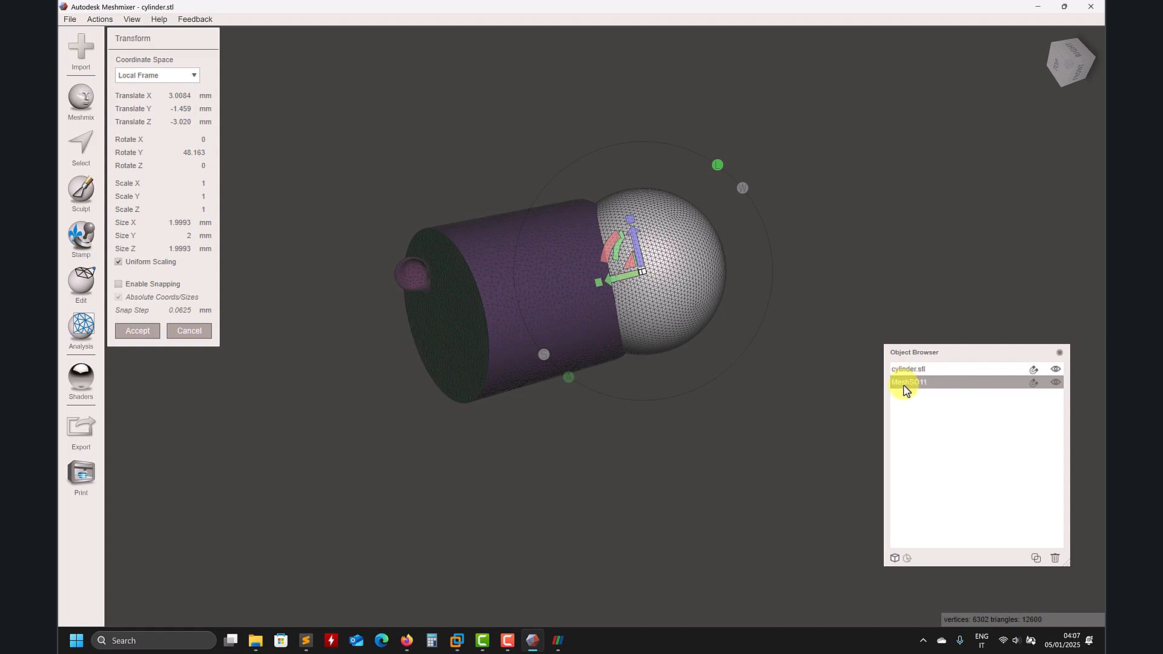
Cancel the sphere's transform, undo that cancellation, and accept the sphere's position against the cylinder.
key("Escape")
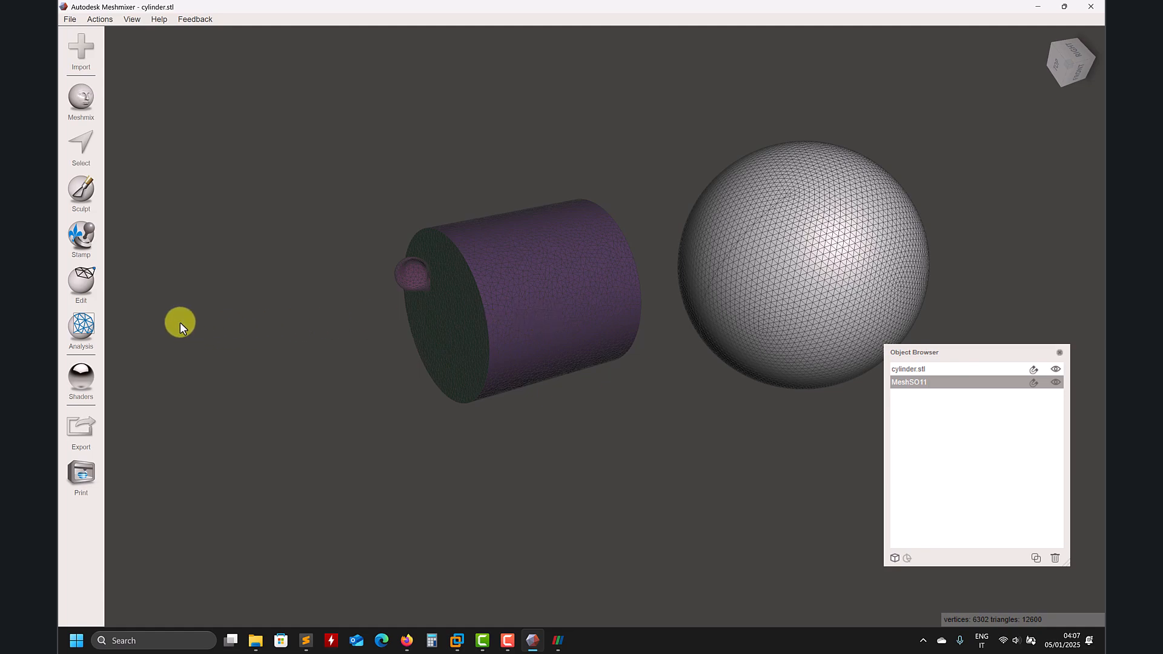
key("ctrl+z")
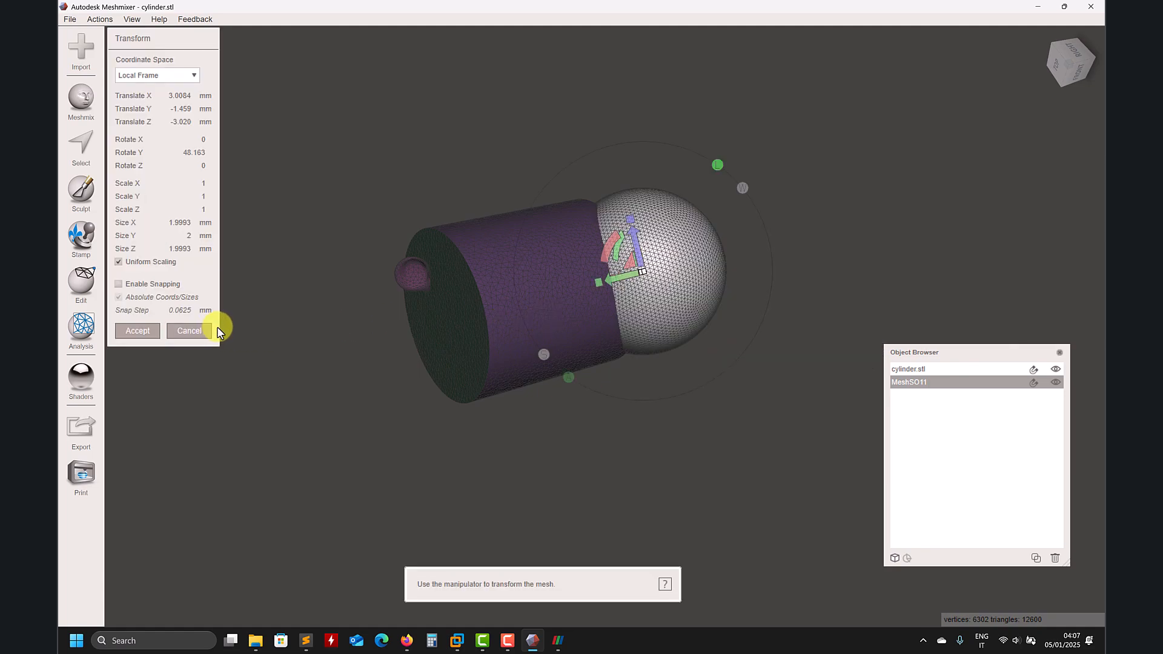
left_click(141, 332)
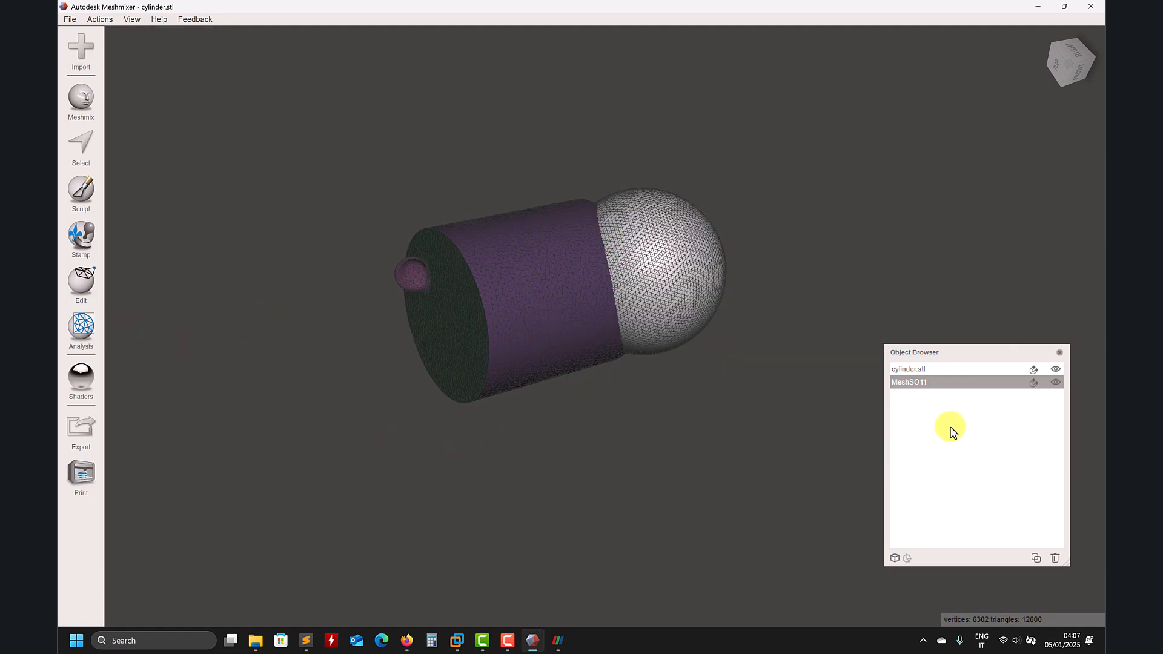
Select cylinder.stl together with the sphere MeshSO11 and start a Boolean Union of the two in Precise mode.
left_click(940, 371, "shift")
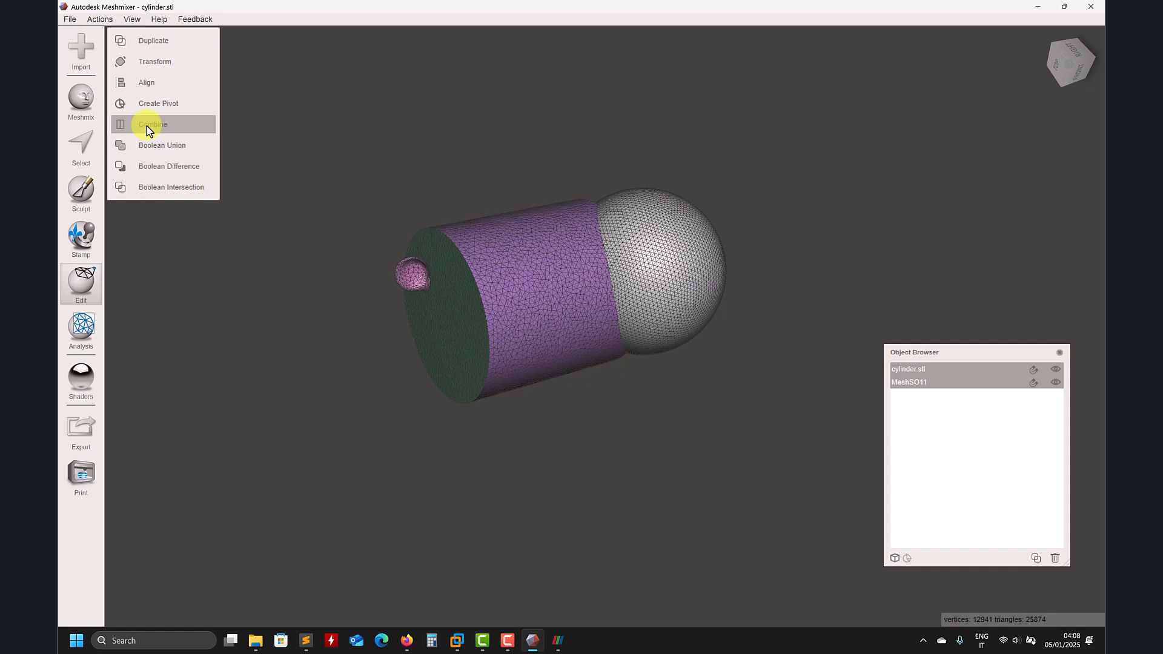
scroll(602, 249, "up", 8)
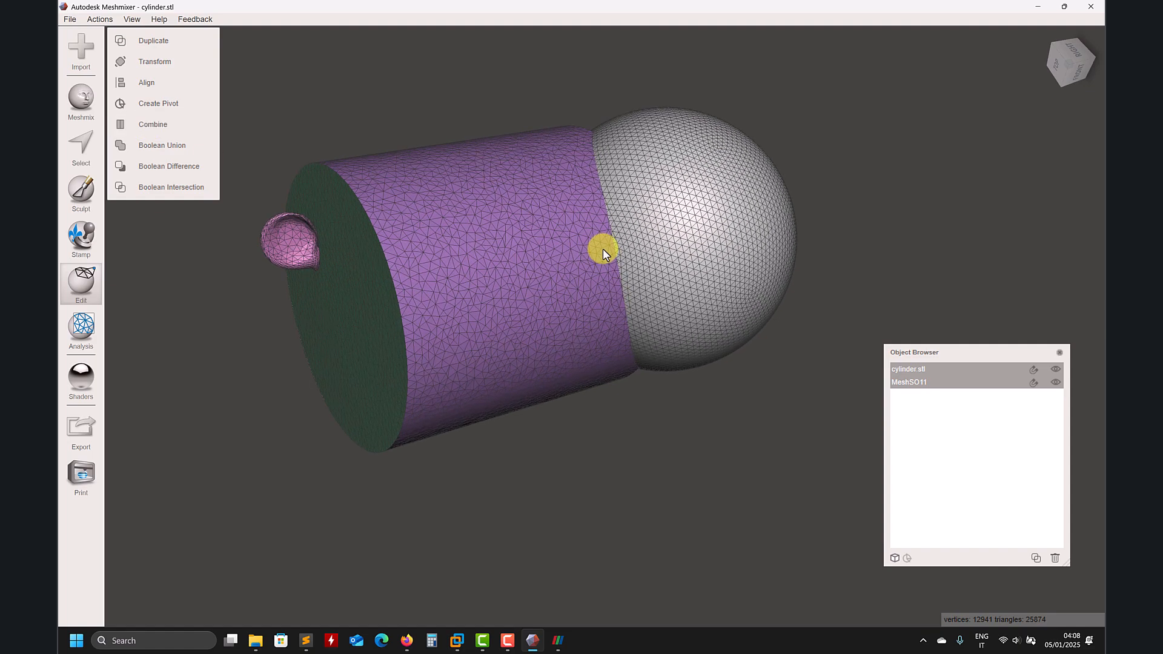
scroll(603, 250, "up", 1)
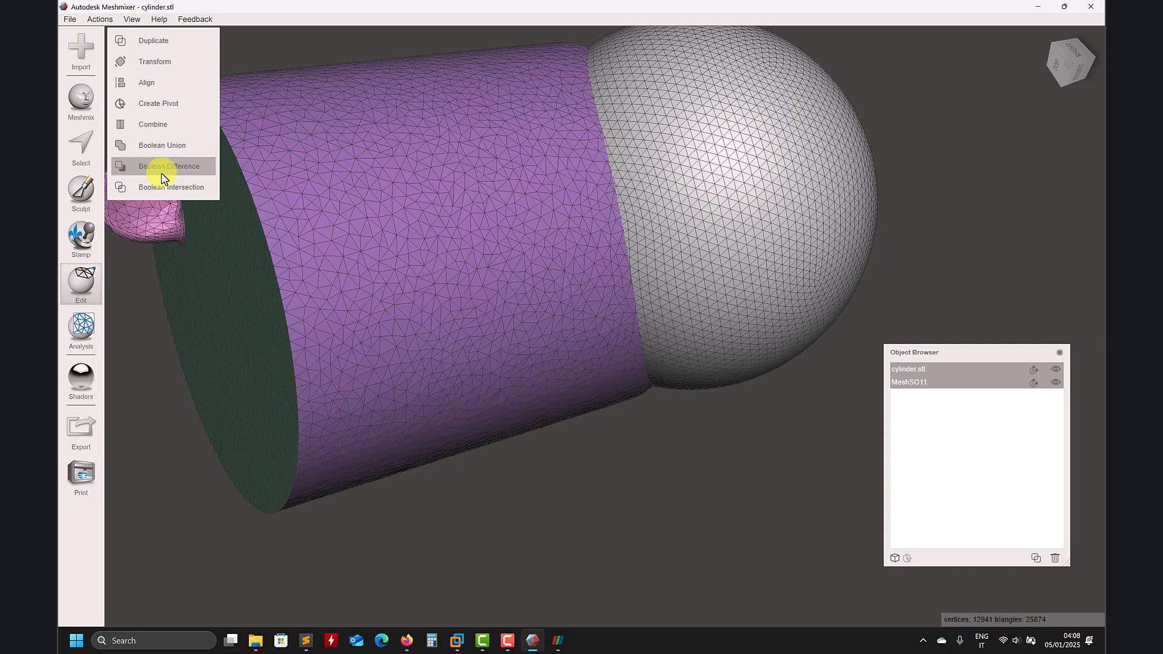
left_click(167, 150)
right_click_drag(606, 282, 477, 229)
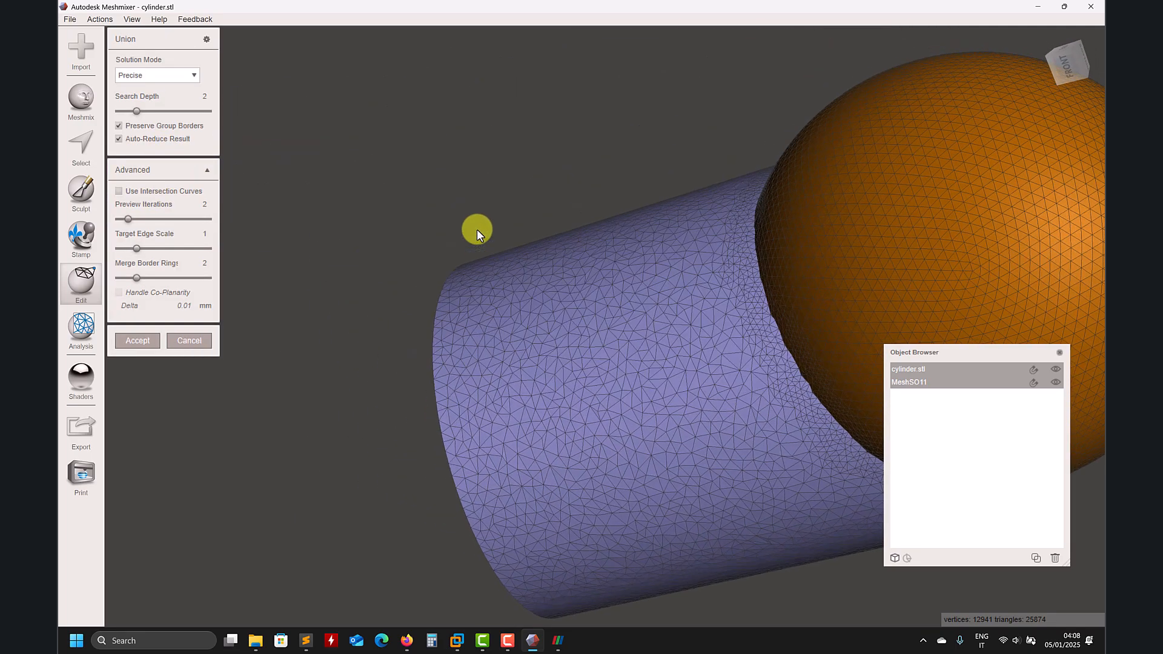
right_click_drag(679, 339, 484, 255)
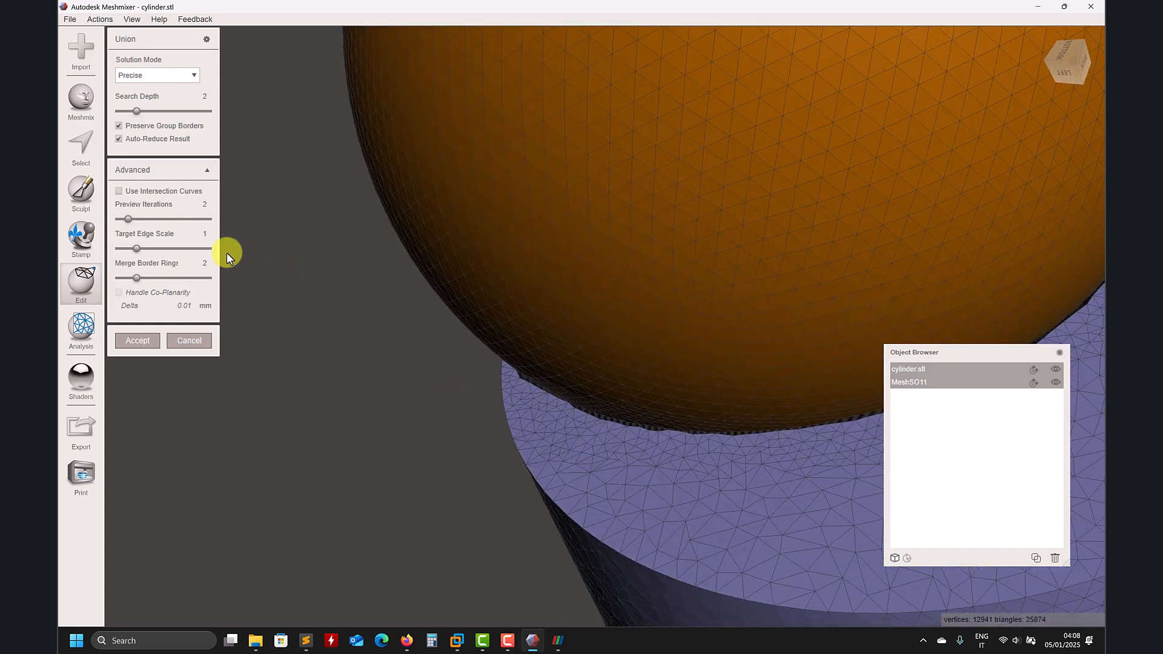
Accept the Boolean Union, then undo it and examine the seam between the sphere and the cylinder's end face.
left_click(137, 341)
right_click_drag(492, 438, 472, 368)
key("ctrl+z")
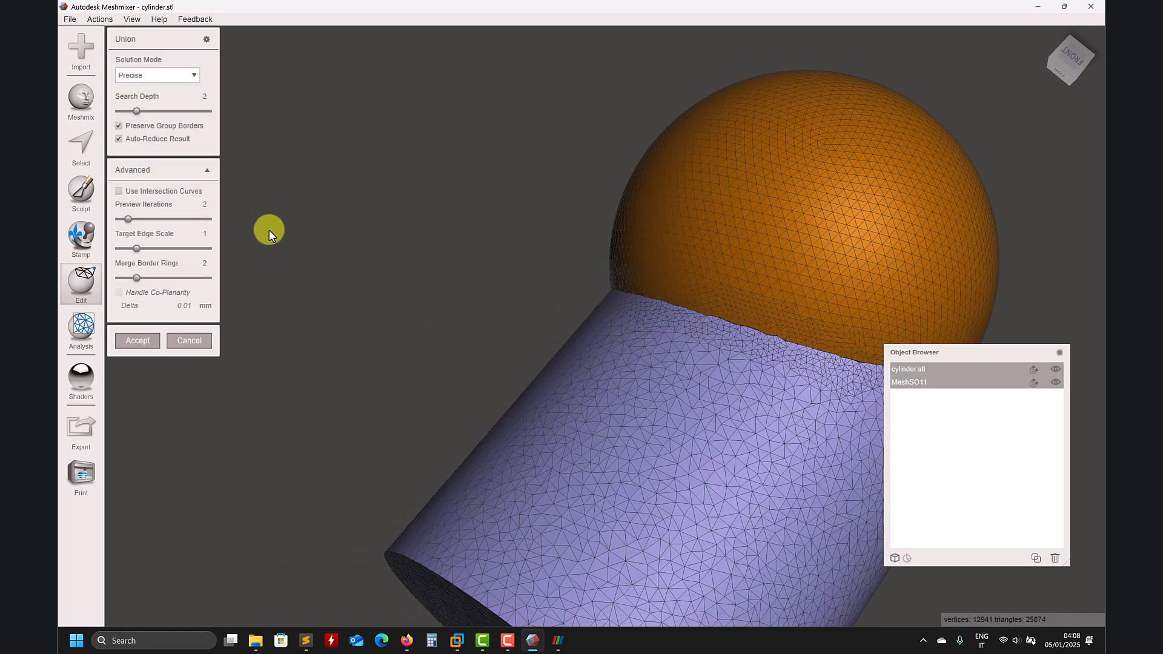
right_click_drag(346, 237, 326, 298)
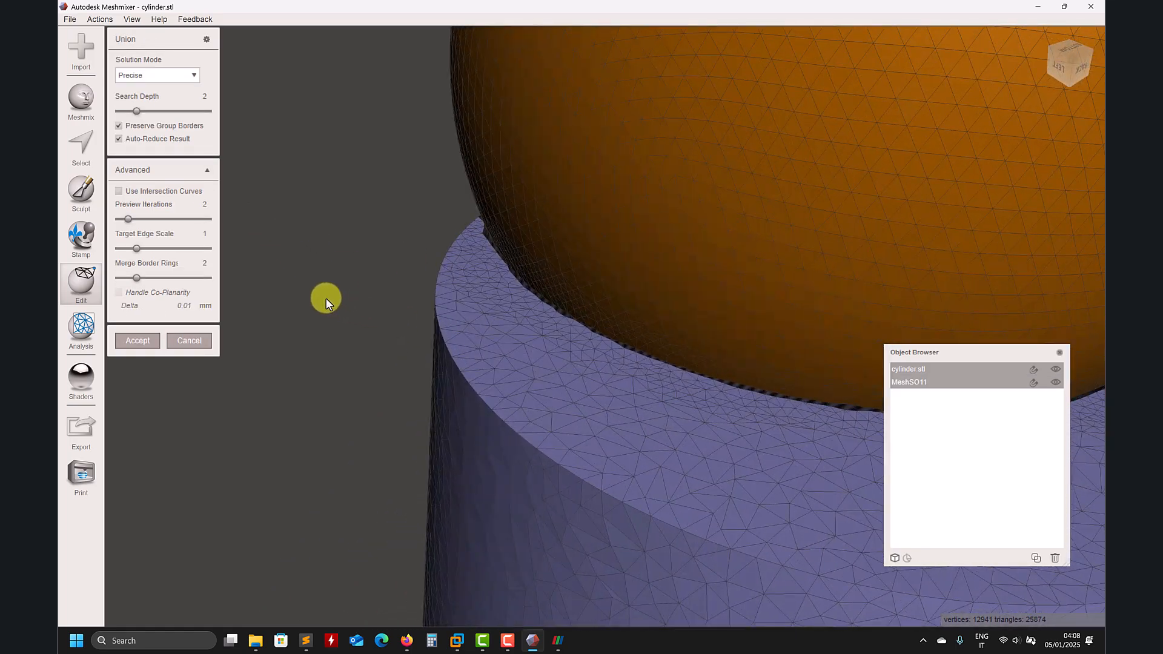
right_click_drag(496, 349, 446, 335)
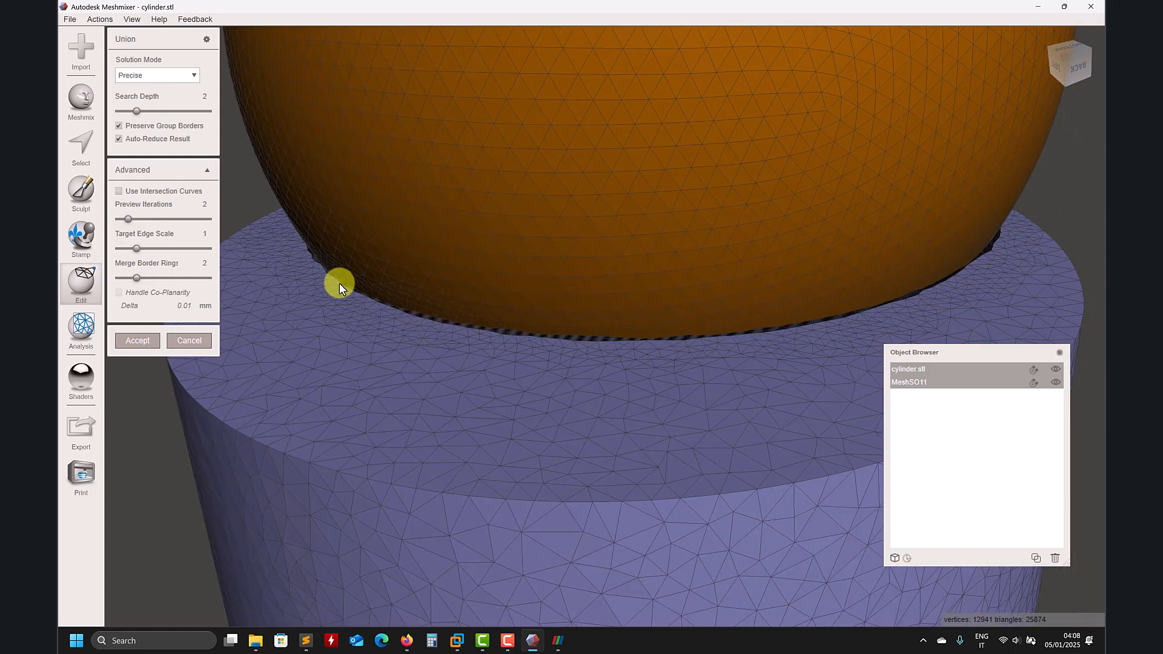
right_click_drag(260, 338, 640, 354)
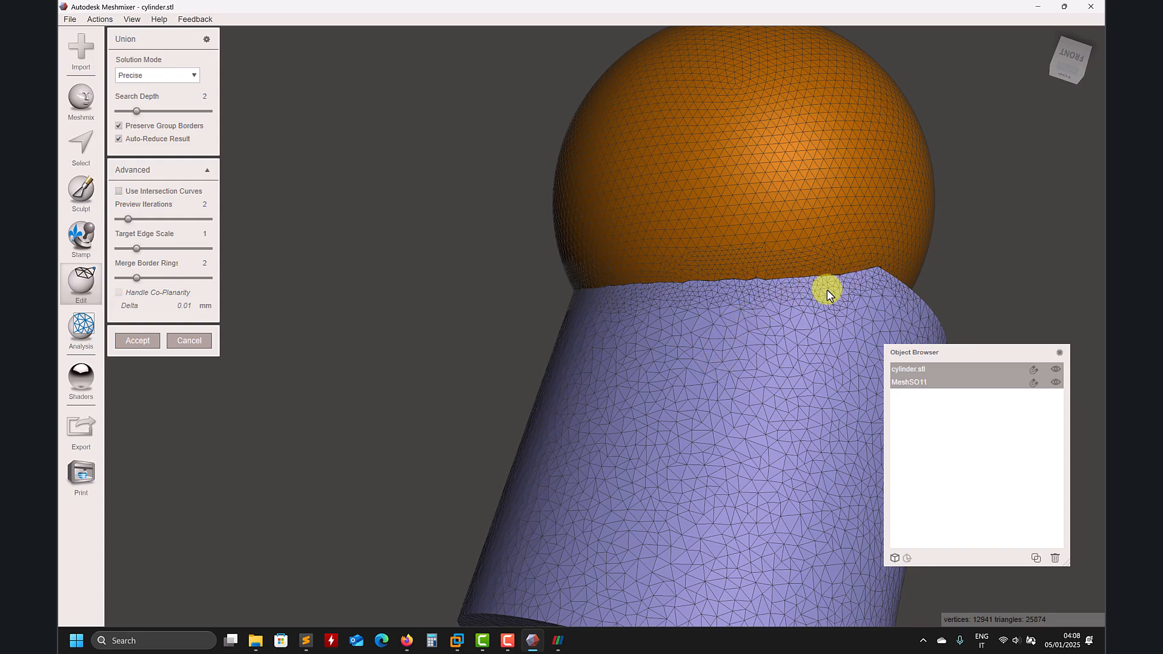
Switch to ParaView, show only cyl.obj in Solid Color instead of the generated surface normals, and return to Meshmixer.
left_click(558, 641)
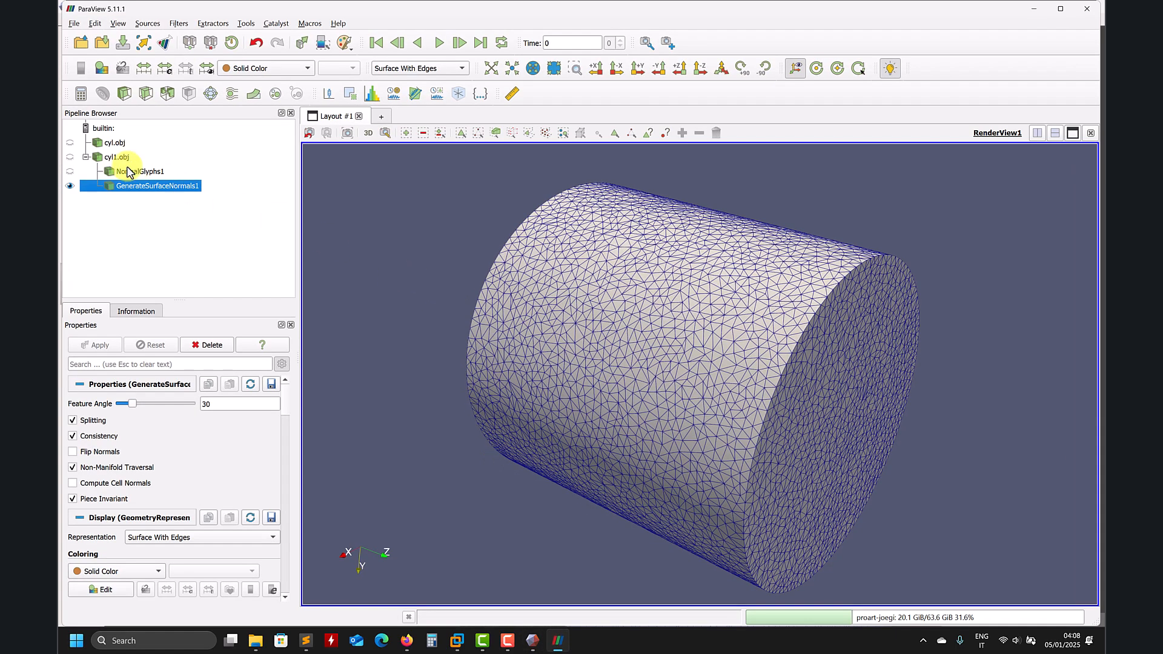
left_click(69, 142)
left_click(69, 185)
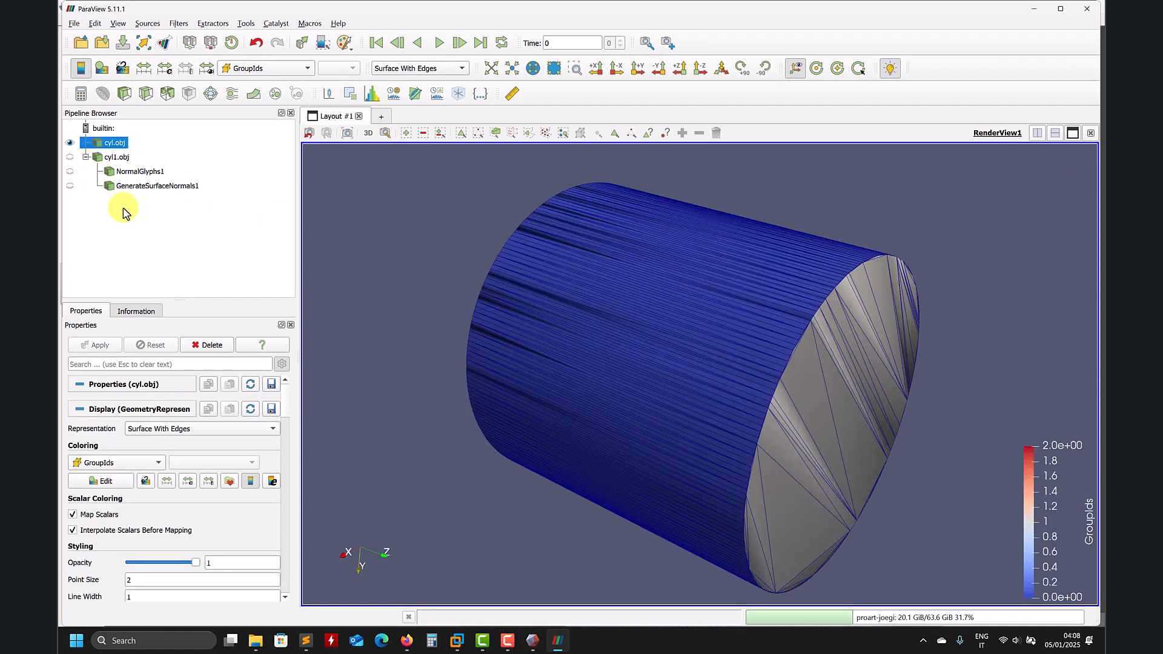
left_click(280, 65)
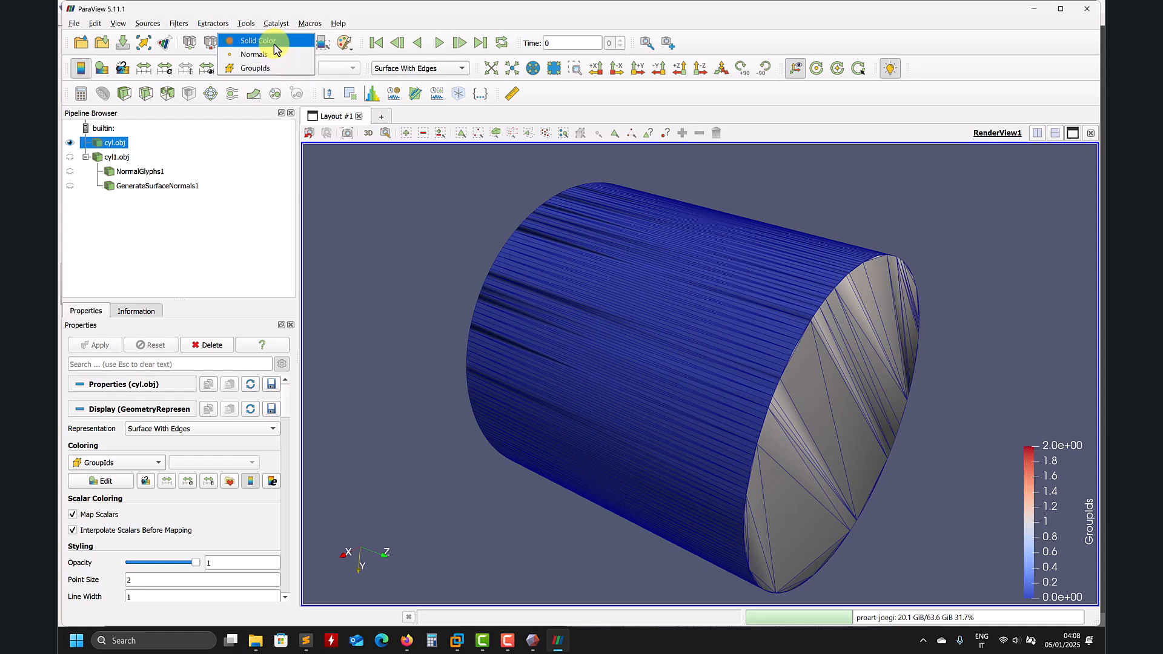
left_click(273, 41)
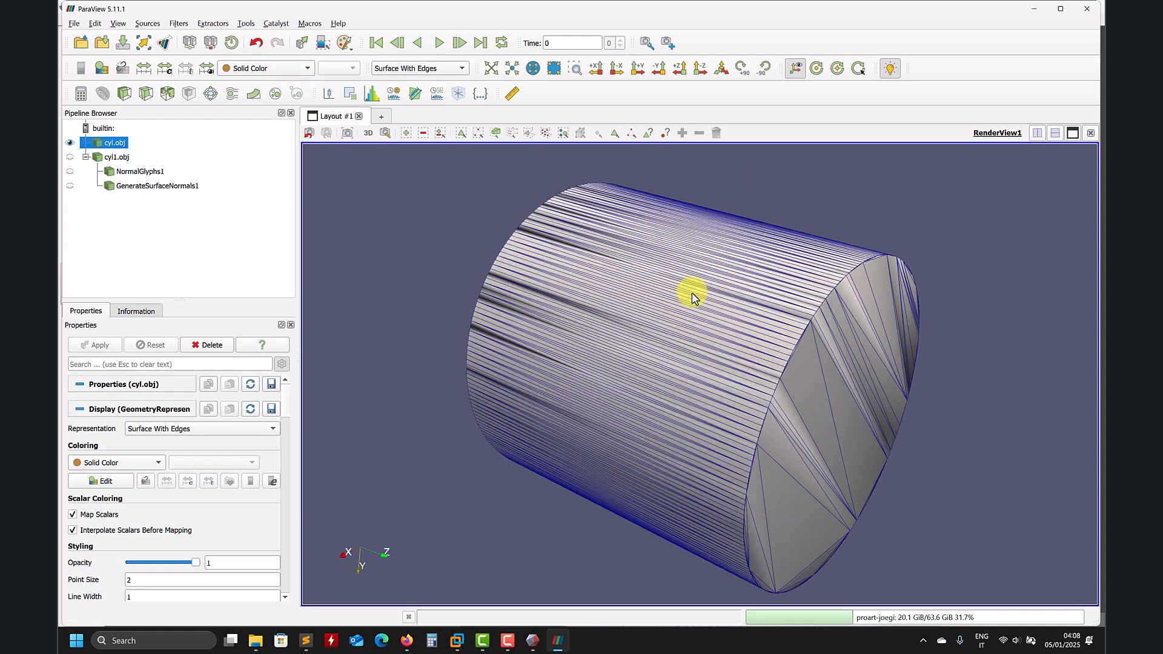
left_click(1032, 10)
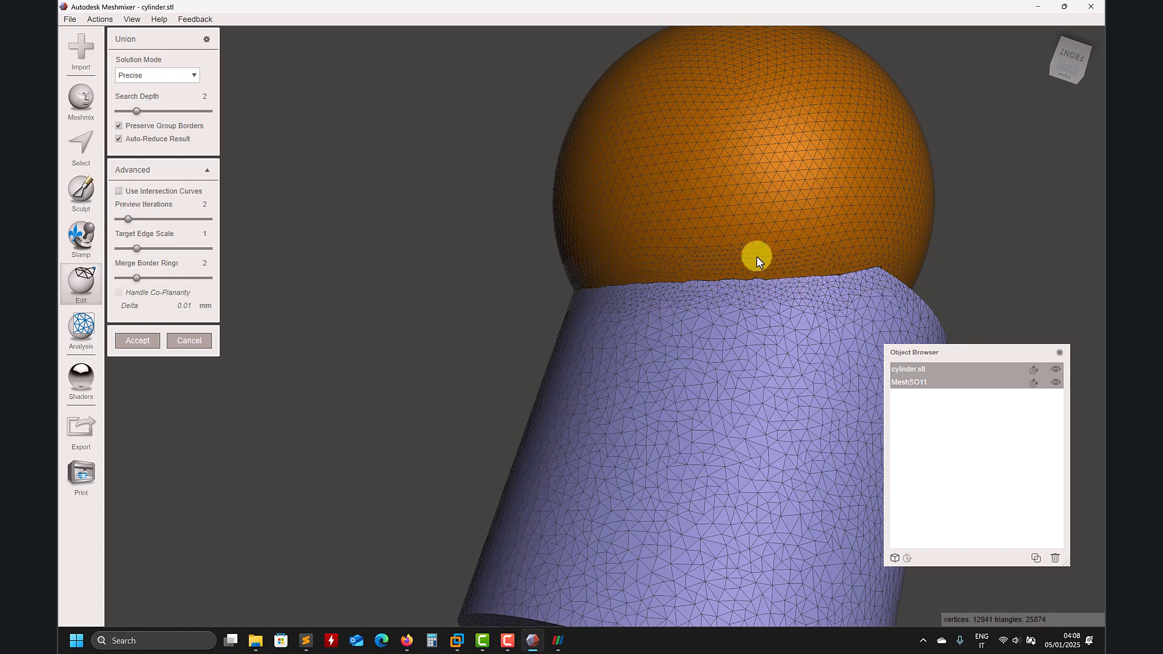
Accept the Precise Boolean Union of the cylinder and sphere, keeping Preserve Group Borders and Auto-Reduce Result enabled.
right_click_drag(737, 270, 416, 345)
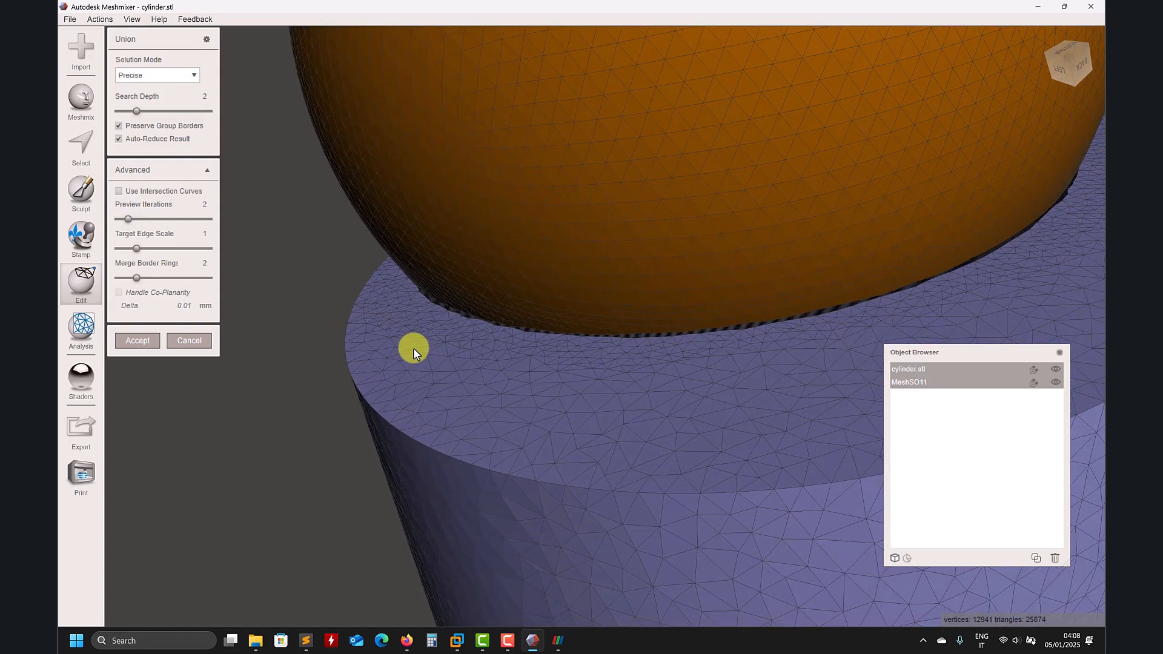
right_click_drag(571, 348, 501, 392)
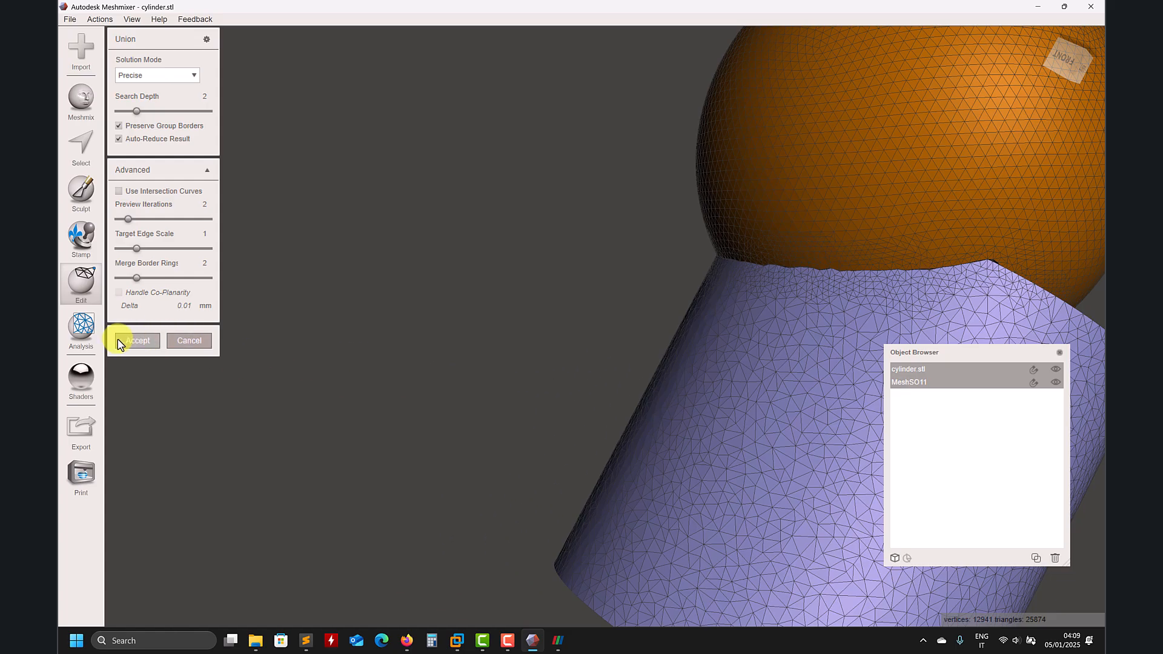
left_click(133, 339)
right_click_drag(419, 327, 529, 428)
scroll(529, 427, "down", 5)
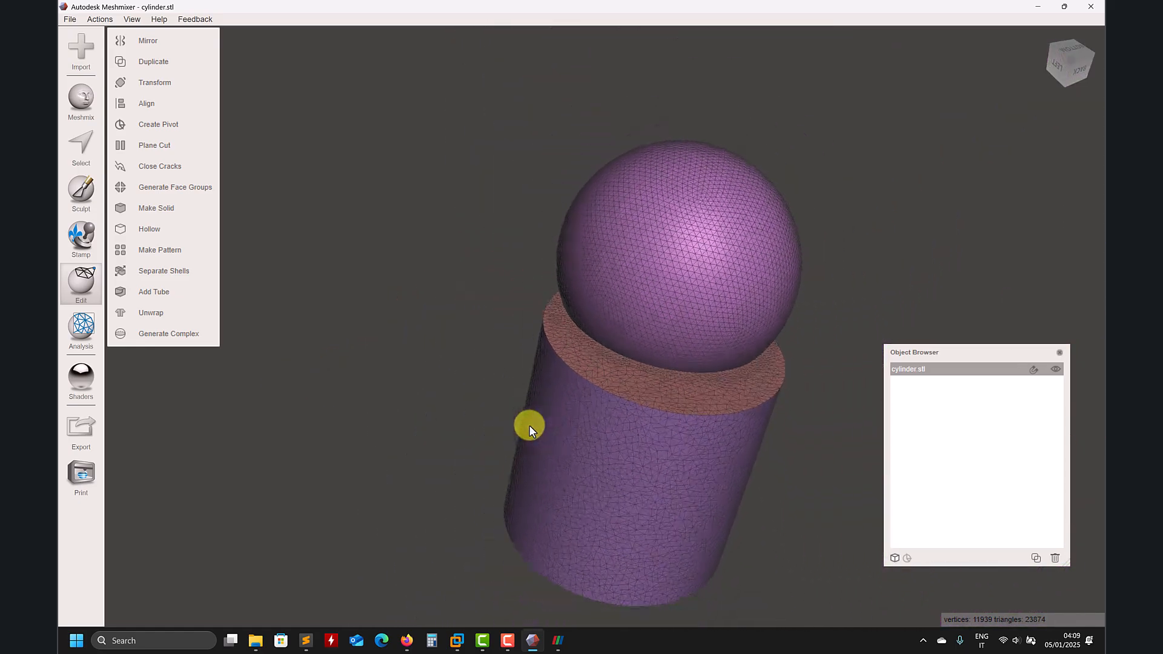
right_click_drag(410, 410, 878, 169)
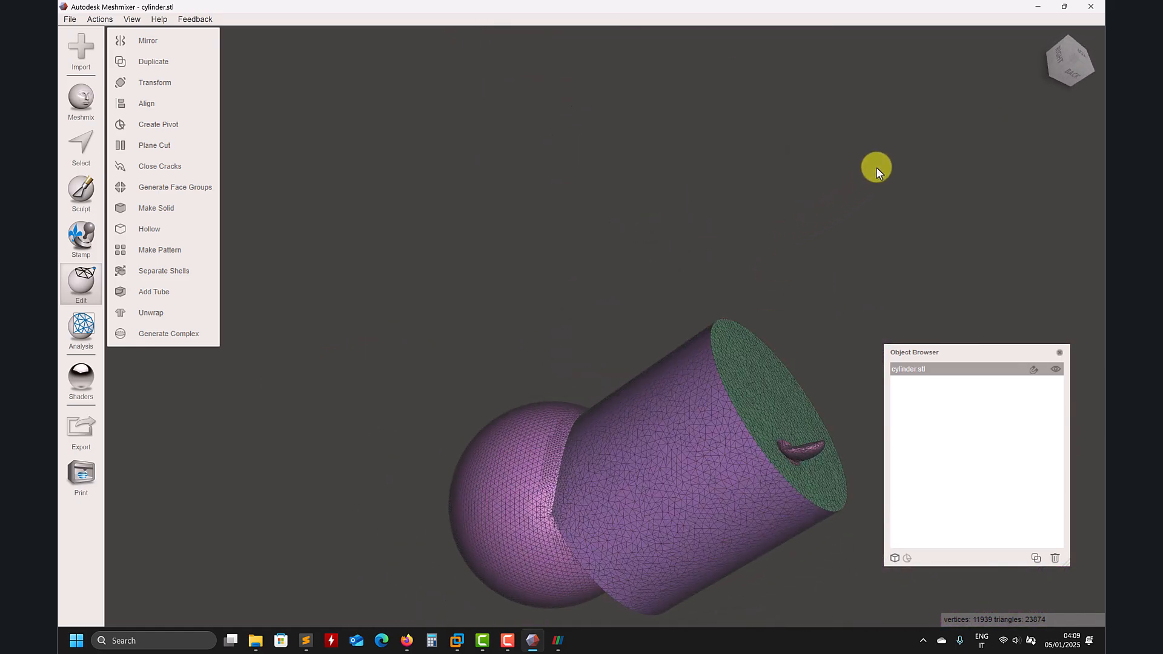
Select the face group of the cylinder's side surface on the united mesh, then clear the selection.
left_click(81, 144)
double_click(685, 476)
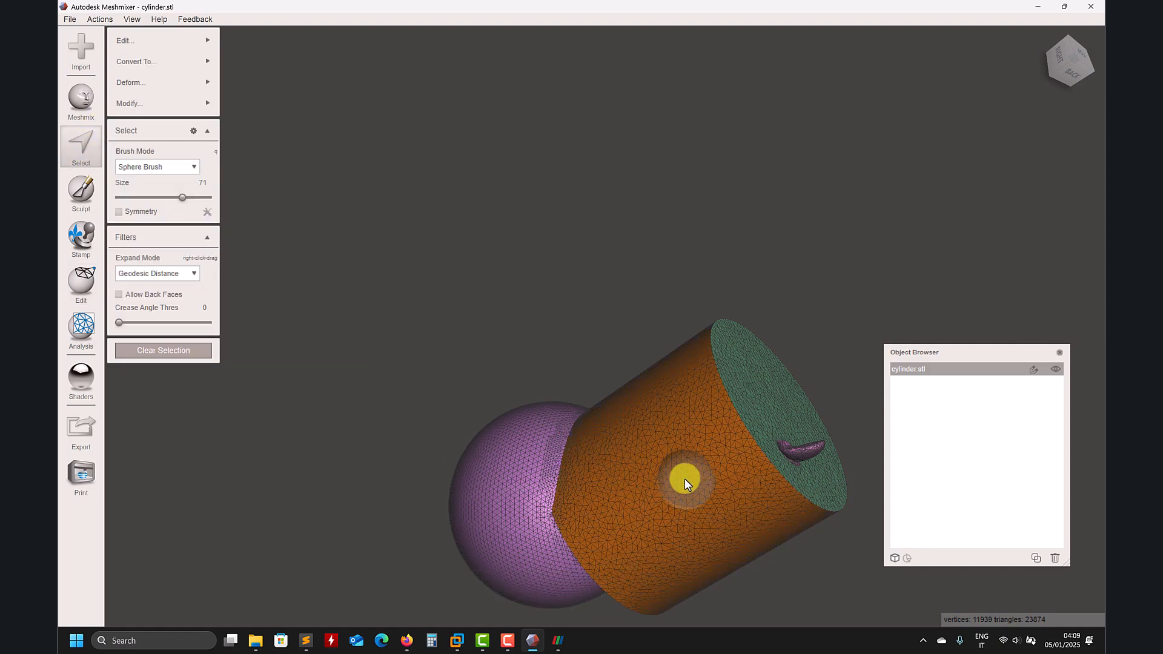
right_click_drag(679, 489, 605, 253)
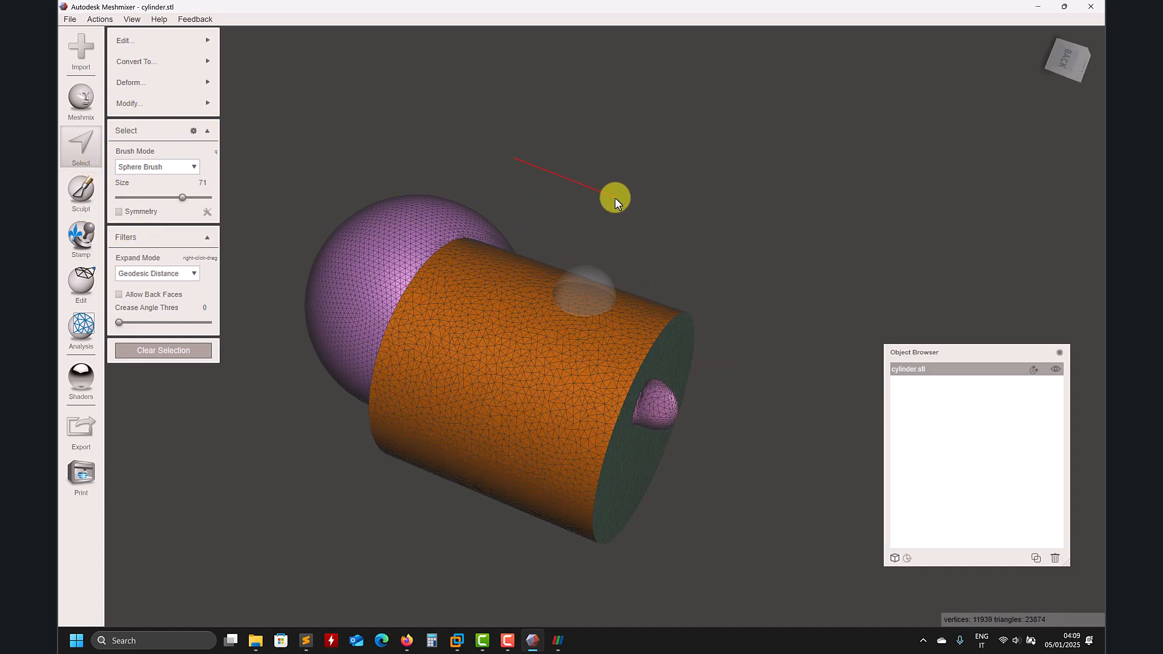
key("Escape")
Examine the united model from all sides, including the ear on the green face and the sphere's junction.
right_click_drag(797, 347, 588, 335)
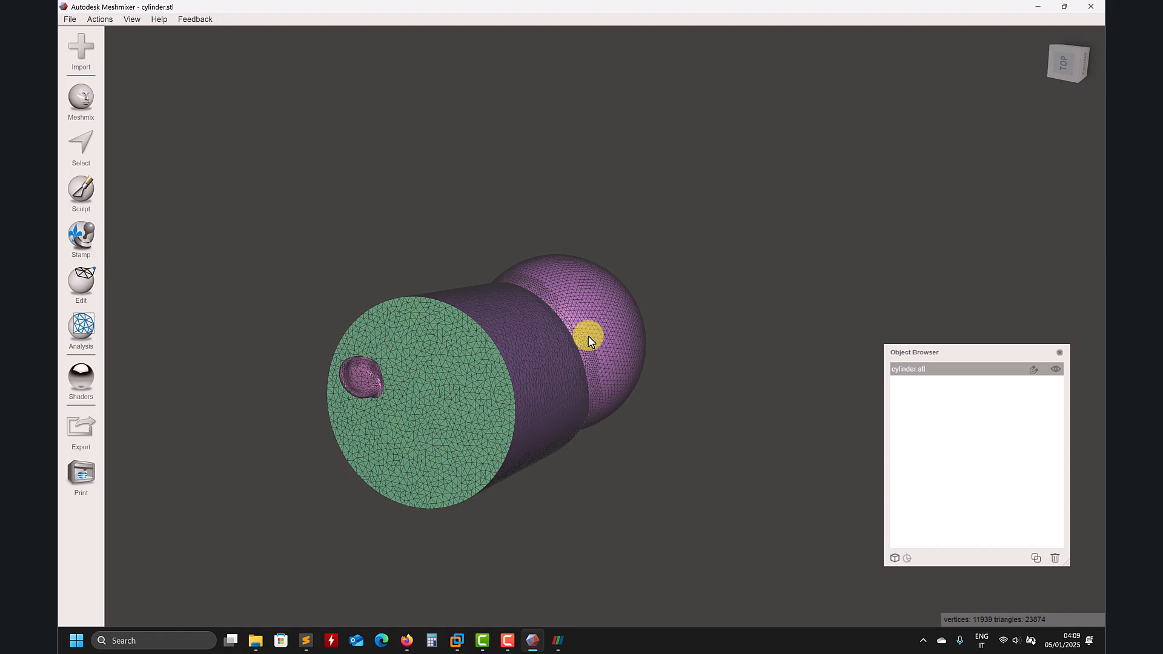
scroll(588, 336, "up", 6)
right_click_drag(610, 274, 530, 379)
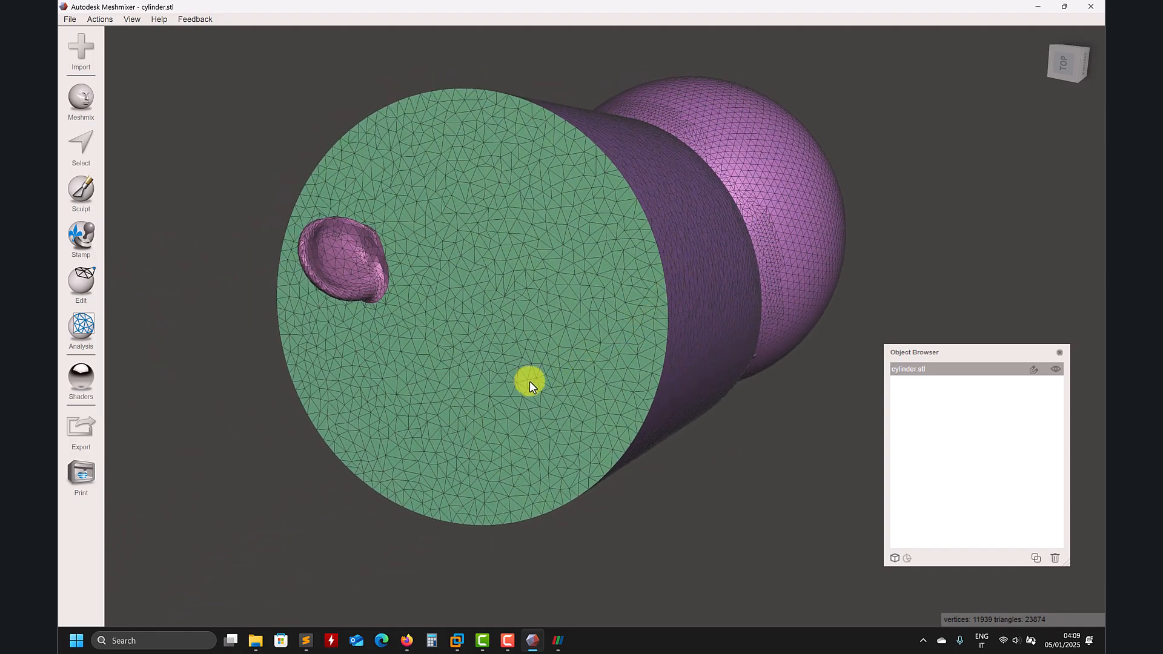
right_click_drag(748, 354, 1080, 356)
right_click_drag(797, 372, 664, 452)
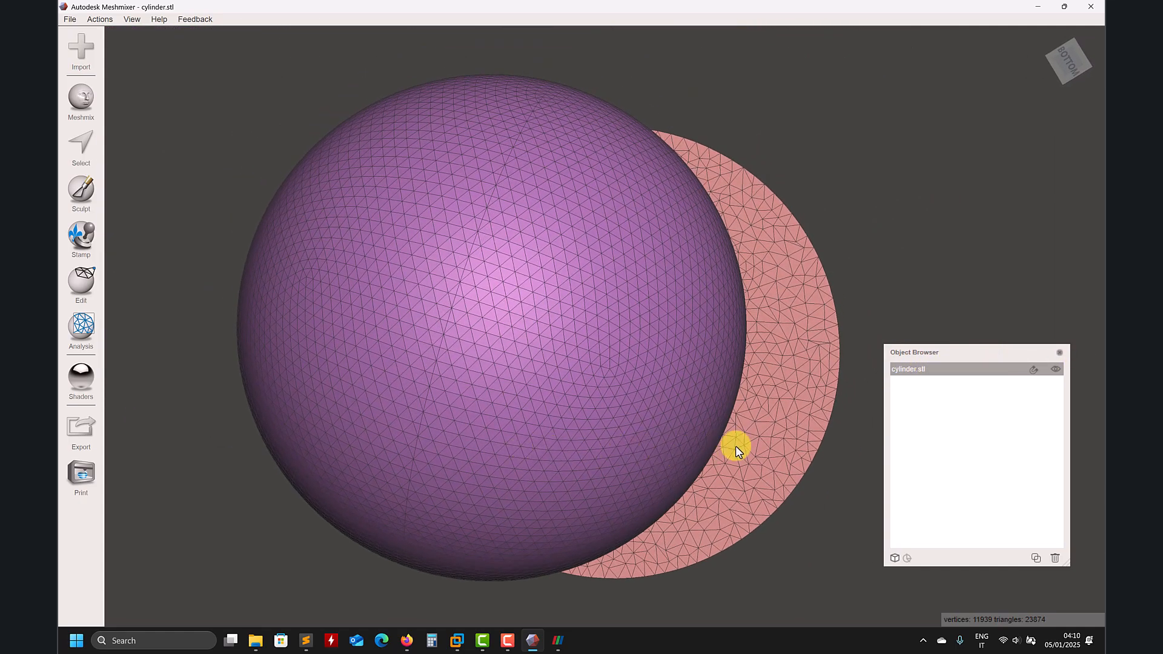
right_click_drag(616, 413, 835, 388)
middle_click_drag(835, 387, 611, 430)
right_click_drag(600, 303, 480, 148)
middle_click_drag(481, 148, 505, 262)
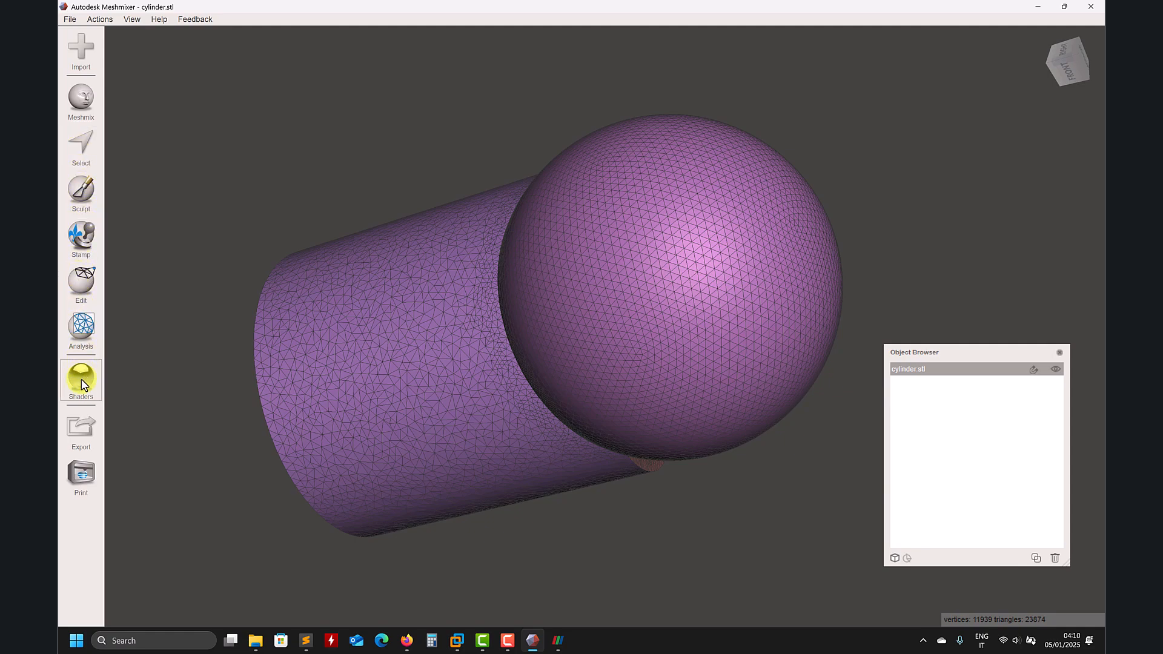
Check the united mesh for defects with the Inspector, then finish the inspection.
left_click(87, 335)
left_click(147, 42)
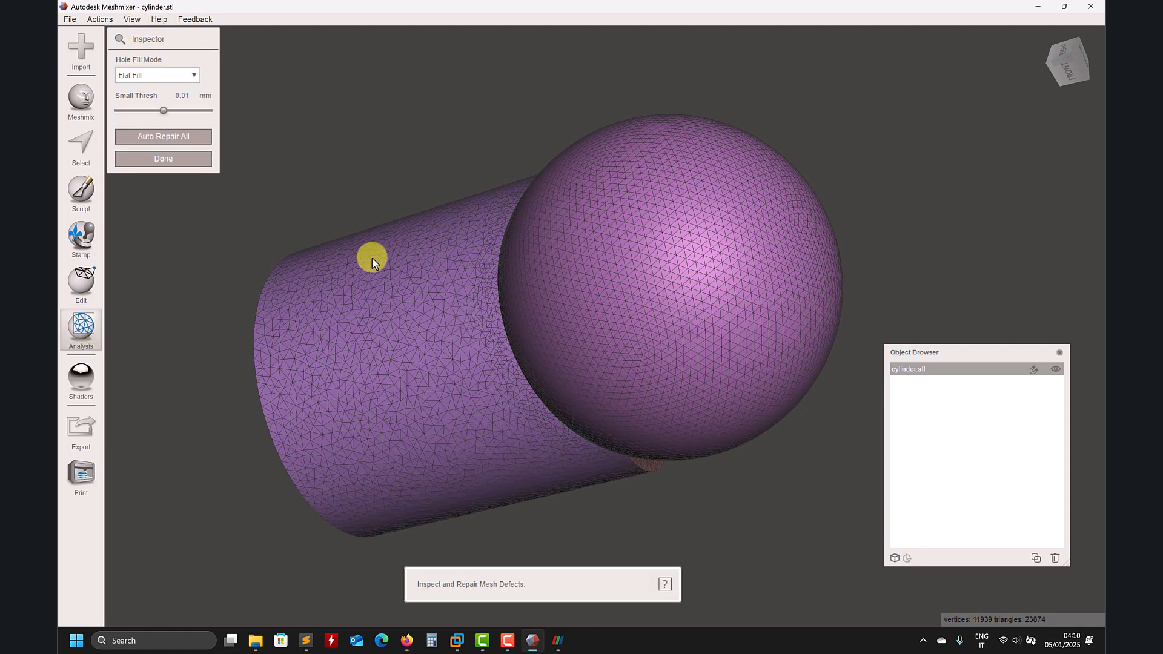
left_click(178, 160)
Brush-select a patch of faces on the cylinder's side, try an Extrude on it, and discard the selected faces.
left_click(81, 148)
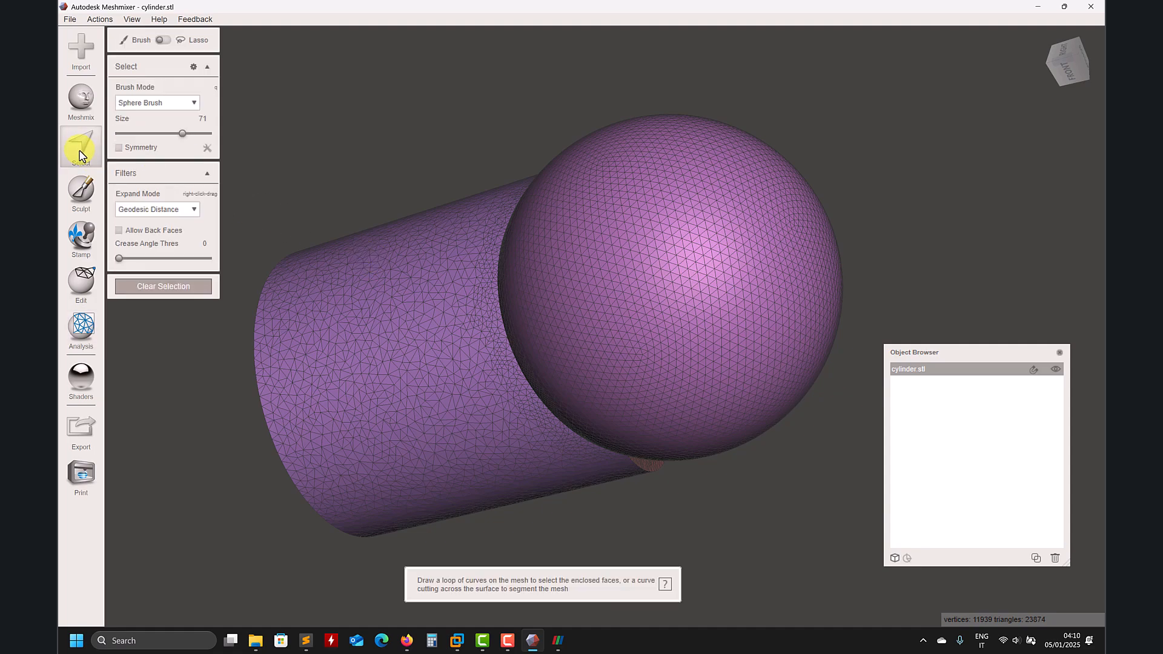
left_click_drag(408, 299, 398, 302)
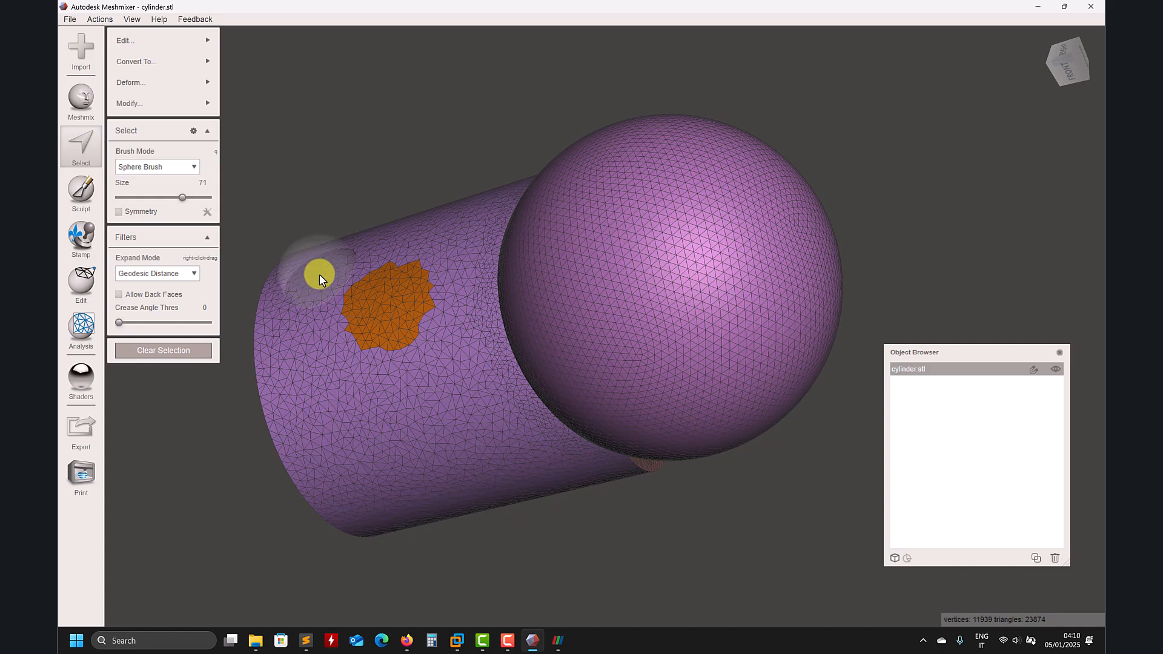
key("d")
right_click_drag(368, 176, 460, 159)
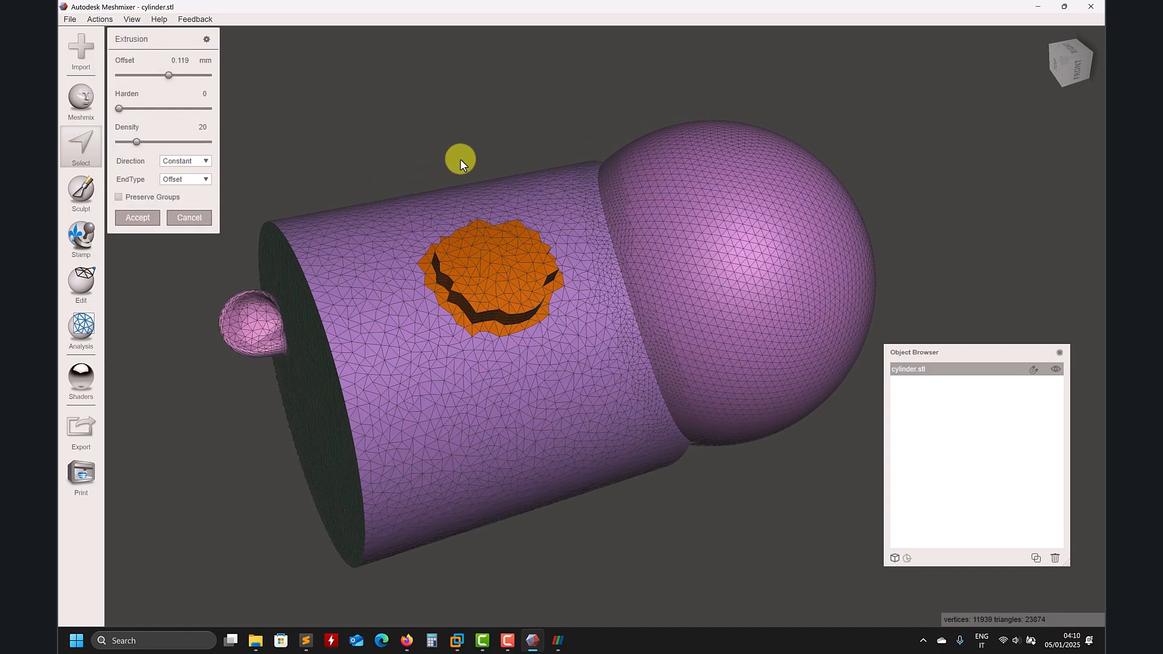
key("Escape")
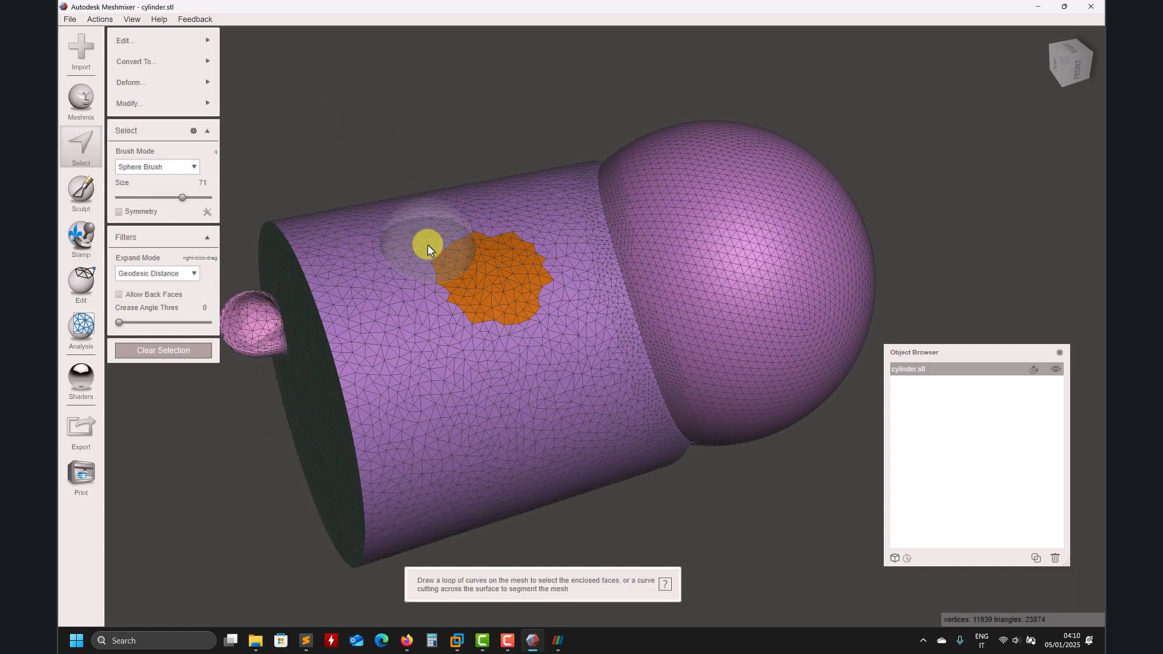
key("x")
right_click_drag(527, 284, 361, 195)
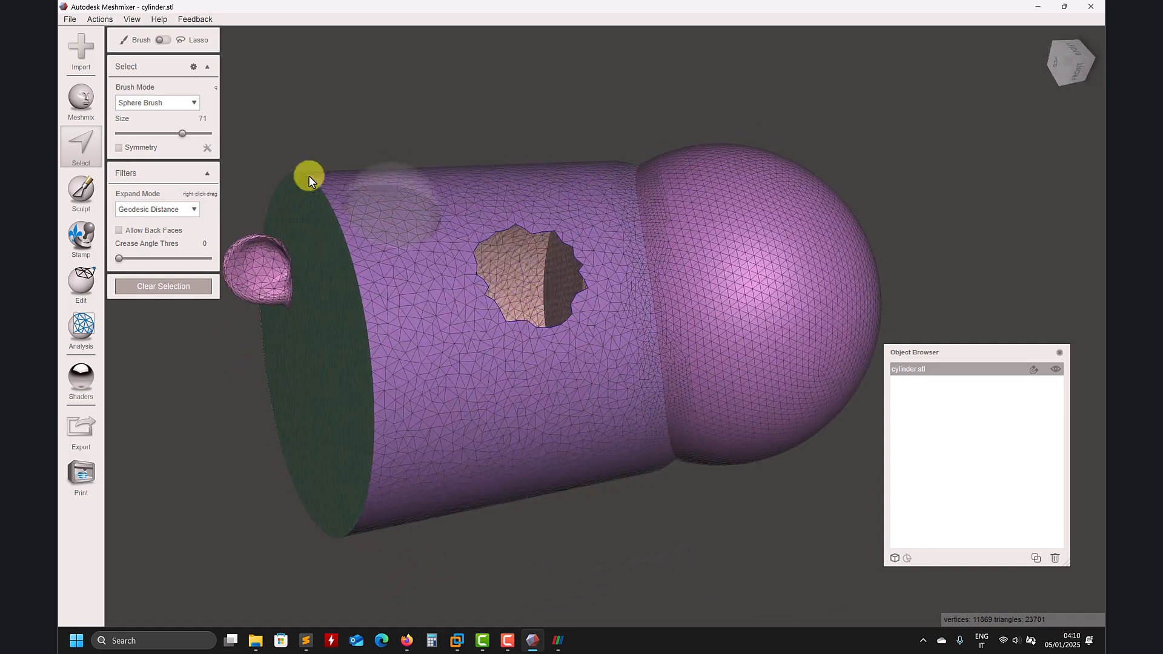
Set the selection brush size to 50, select the hole's boundary faces and try Erase & Fill with Smooth MVC.
left_click_drag(182, 134, 163, 135)
mouse_move(560, 321)
right_mouse_down()
mouse_move(588, 362)
mouse_move(571, 390)
mouse_move(596, 371)
right_mouse_up()
scroll(577, 379, "up", 5)
double_click(604, 351)
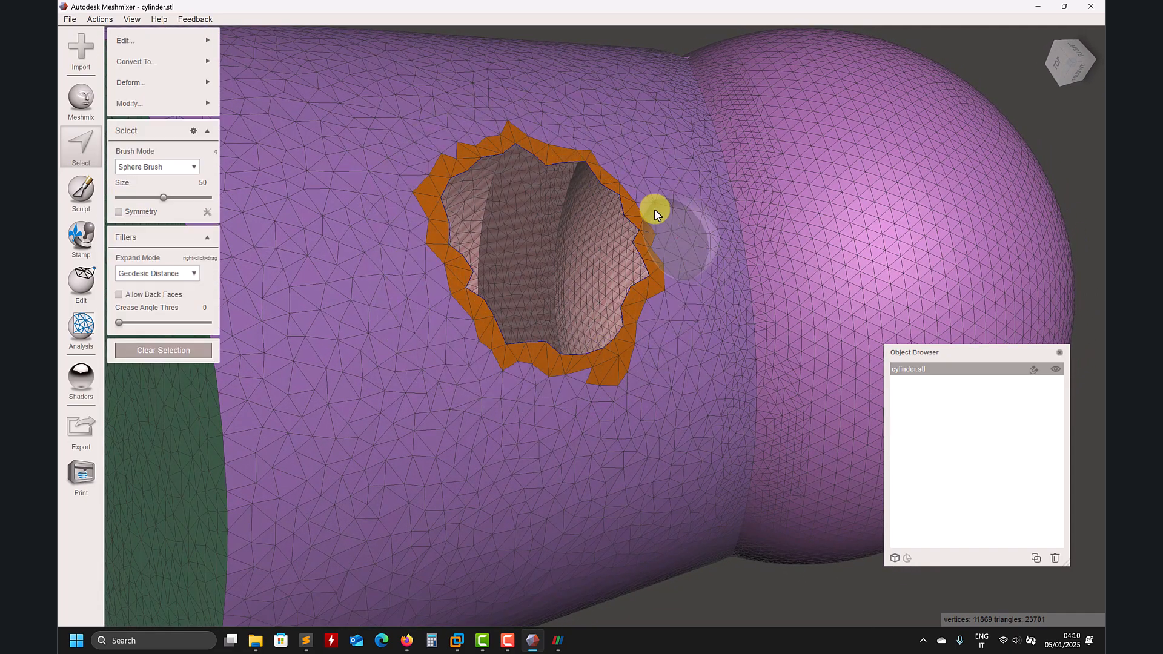
mouse_move(161, 40)
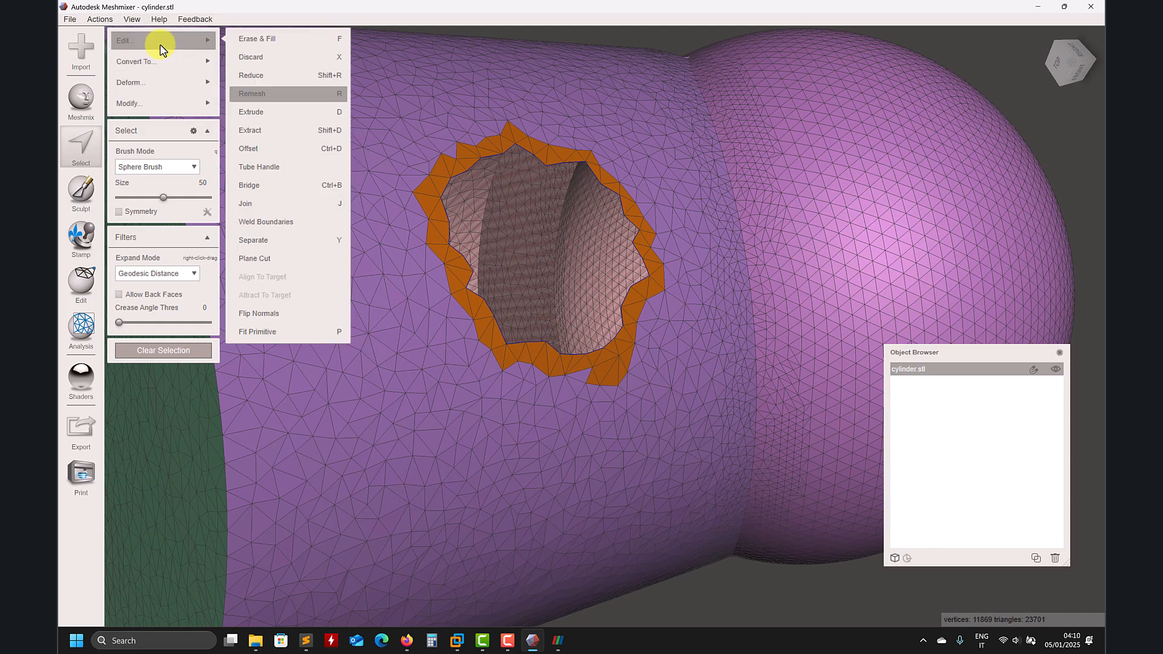
left_click(270, 40)
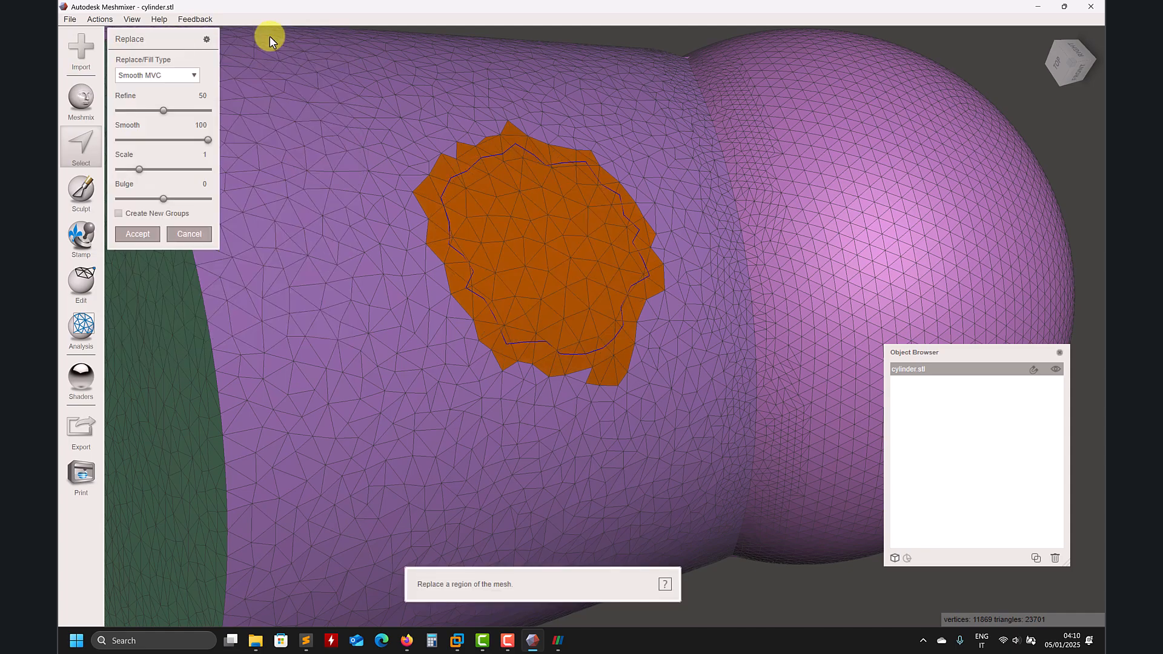
mouse_move(303, 70)
right_mouse_down()
mouse_move(745, 271)
mouse_move(740, 161)
right_mouse_up()
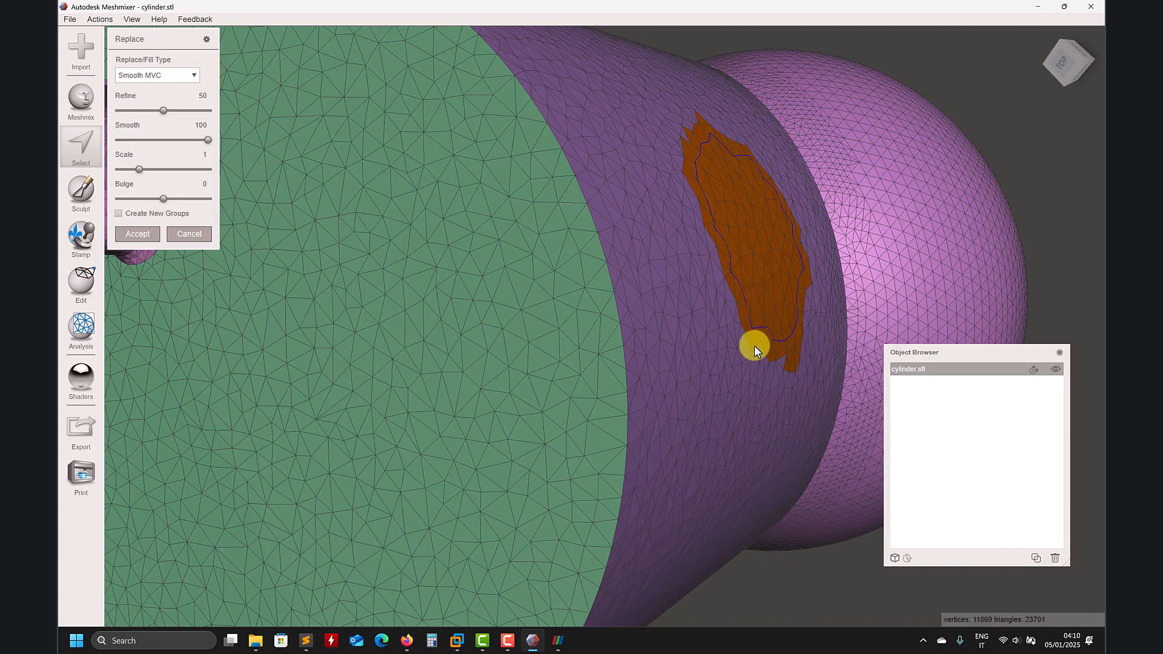
key("Return")
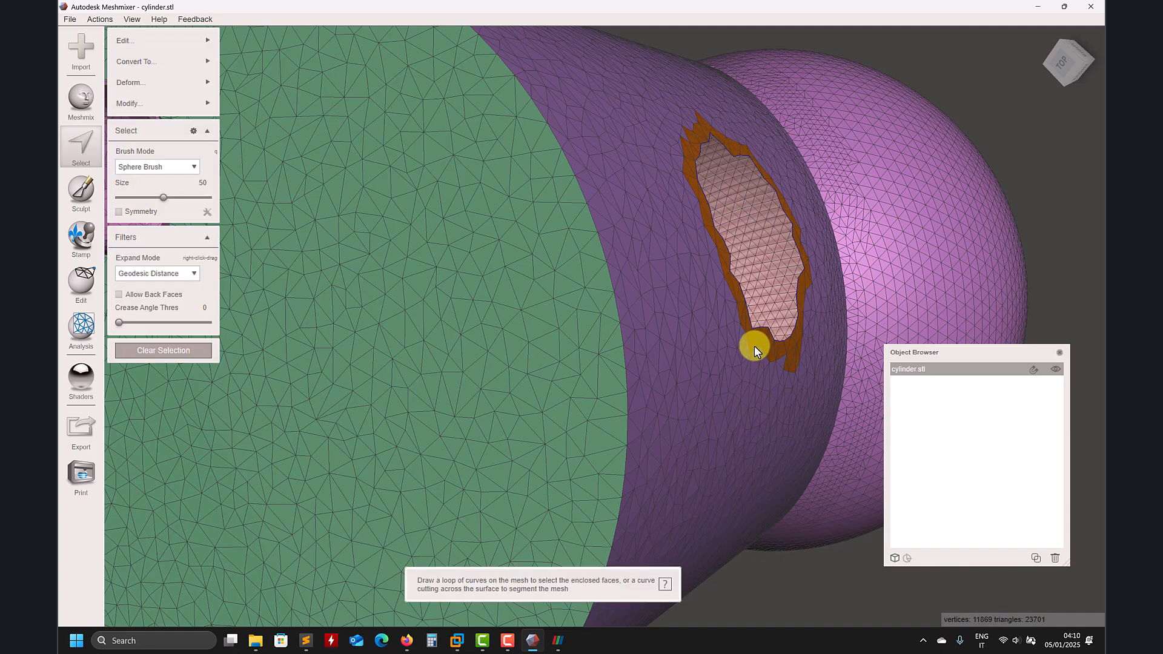
Run the Inspector on the mesh and repair the hole in the cylinder's side with Flat Fill.
left_click(92, 332)
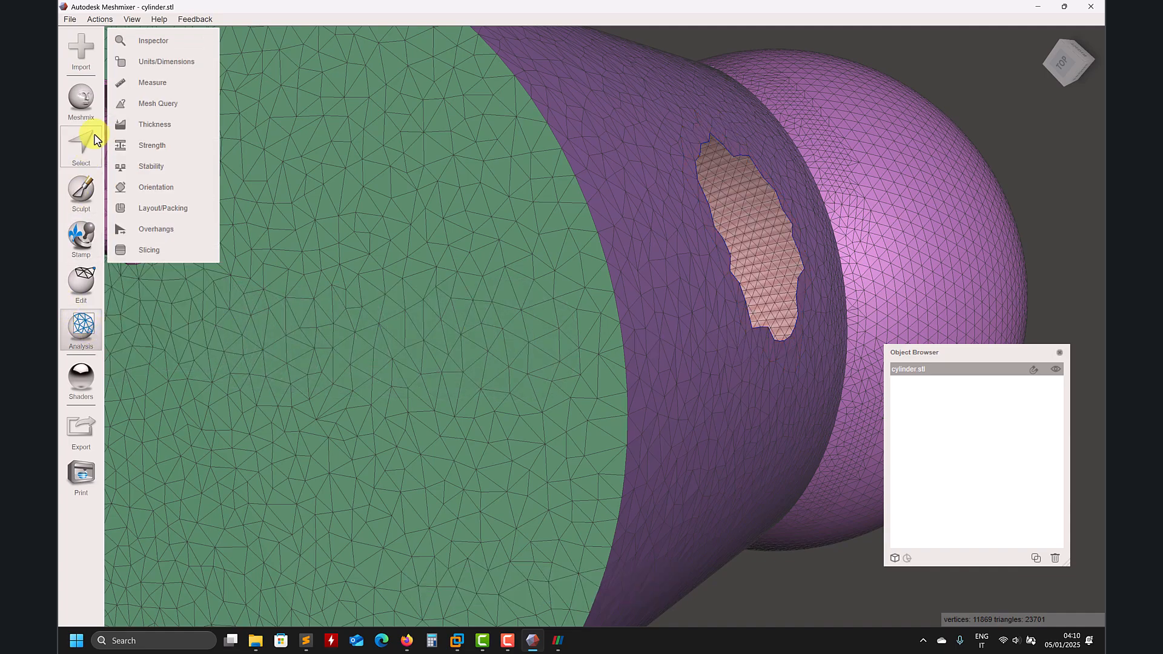
left_click(156, 42)
mouse_move(527, 187)
right_mouse_down()
mouse_move(692, 255)
mouse_move(664, 270)
mouse_move(658, 308)
mouse_move(689, 321)
mouse_move(698, 308)
right_mouse_up()
scroll(664, 270, "down", 3)
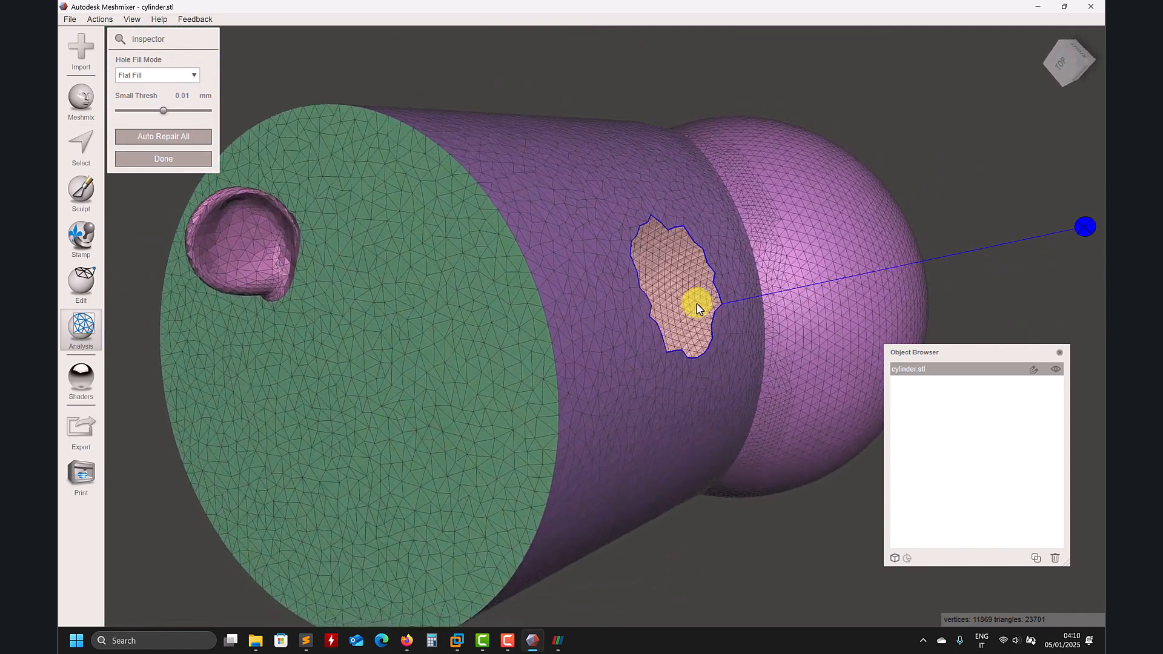
left_click(1087, 226)
right_click_drag(1030, 239, 728, 321)
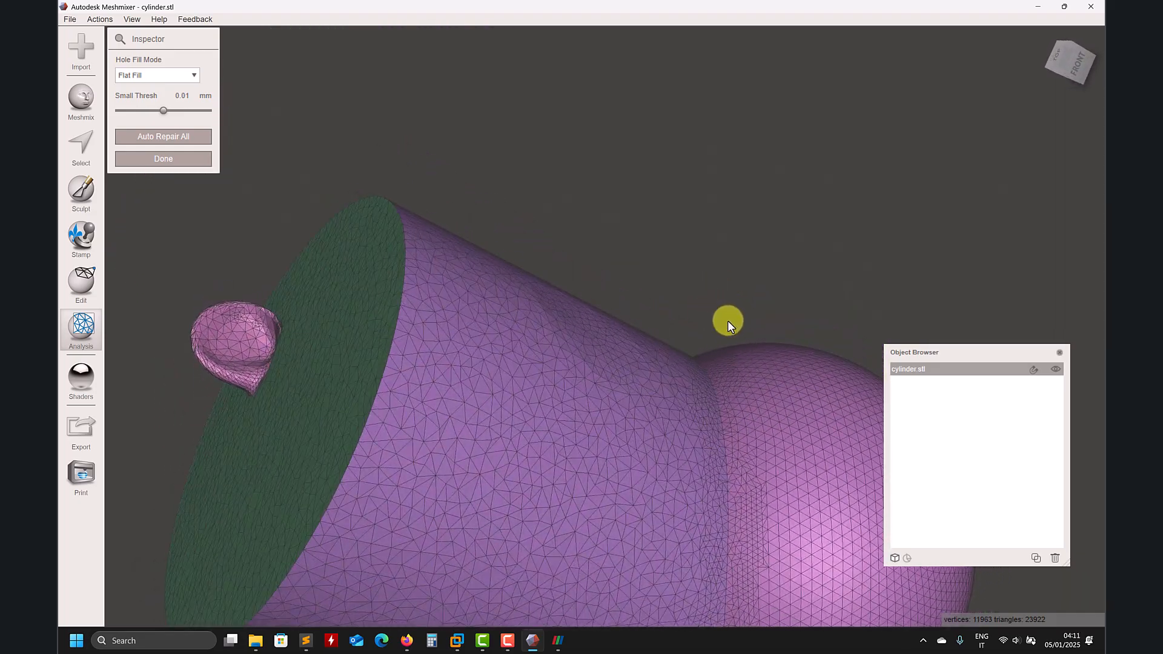
Smooth the filled patch on the cylinder's side with the BubbleSmooth sculpting brush.
left_click(81, 190)
mouse_move(151, 70)
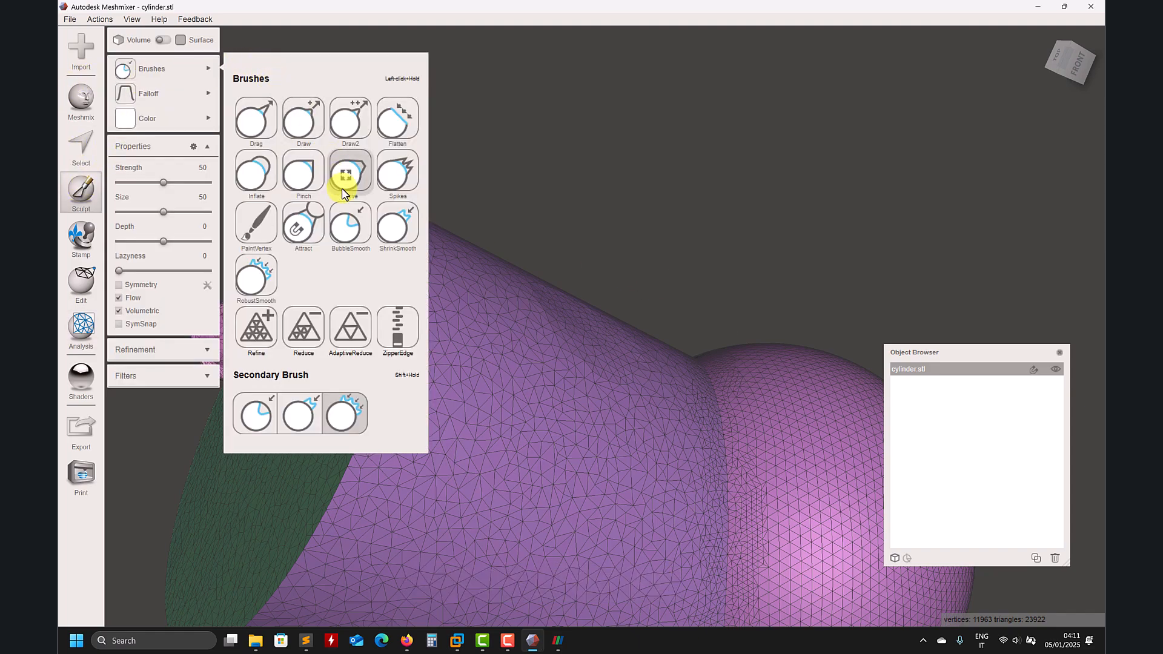
left_click(351, 226)
mouse_move(588, 314)
left_mouse_down()
mouse_move(595, 337)
mouse_move(664, 347)
mouse_move(570, 328)
left_mouse_up()
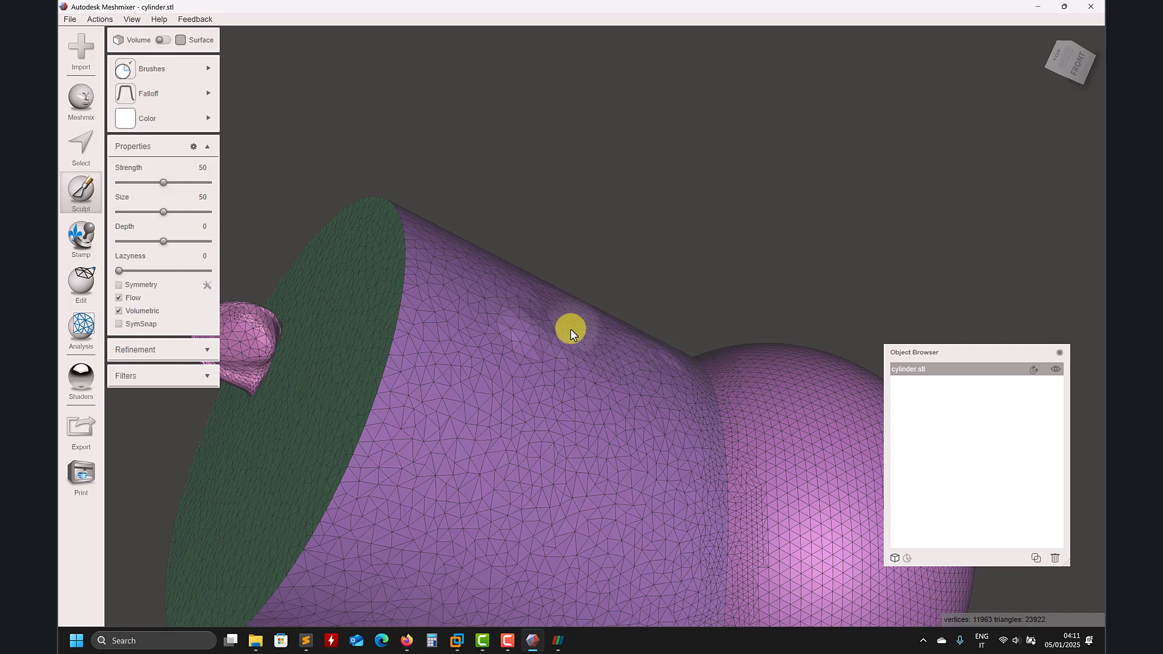
Undo the smoothing strokes and the Inspector's hole repair.
key("ctrl+z")
key("ctrl+z")
key("ctrl+z")
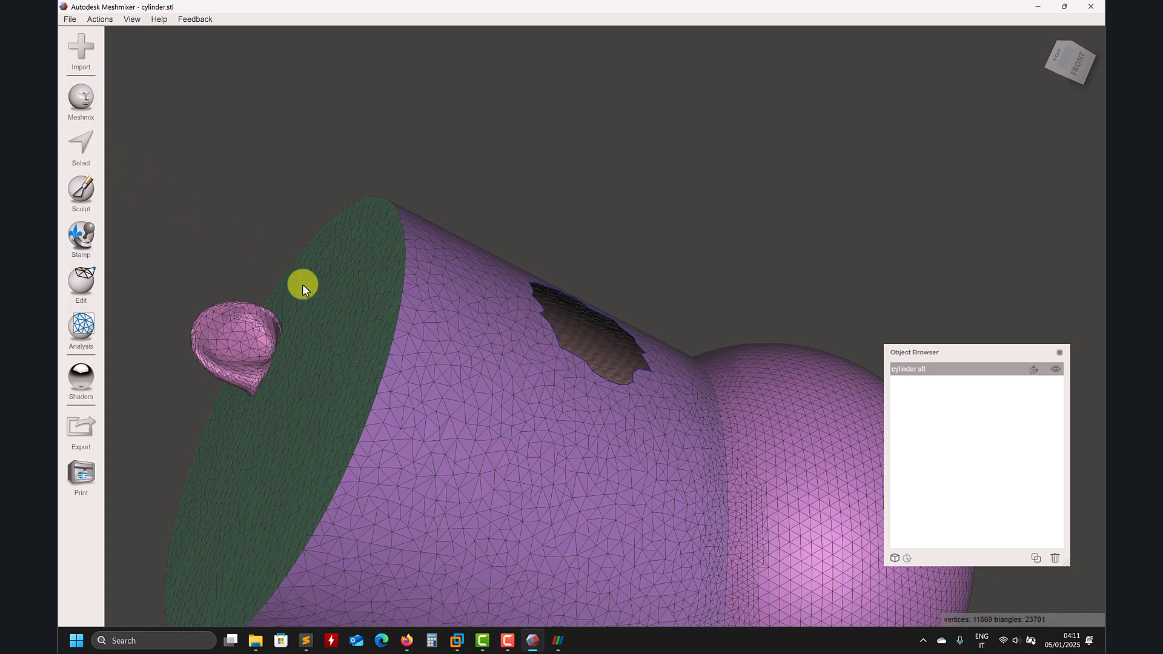
Select the hole's boundary faces and preview Erase & Fill with the flat fill types, including Flat Remeshed.
left_click(81, 144)
left_click(574, 370)
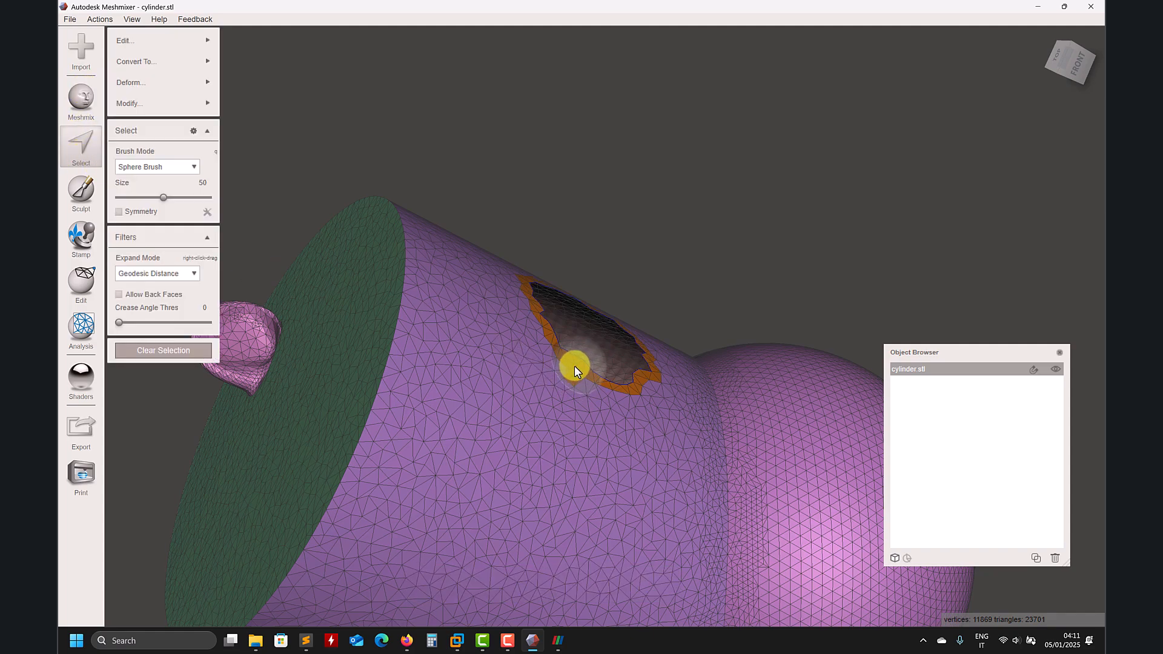
mouse_move(170, 38)
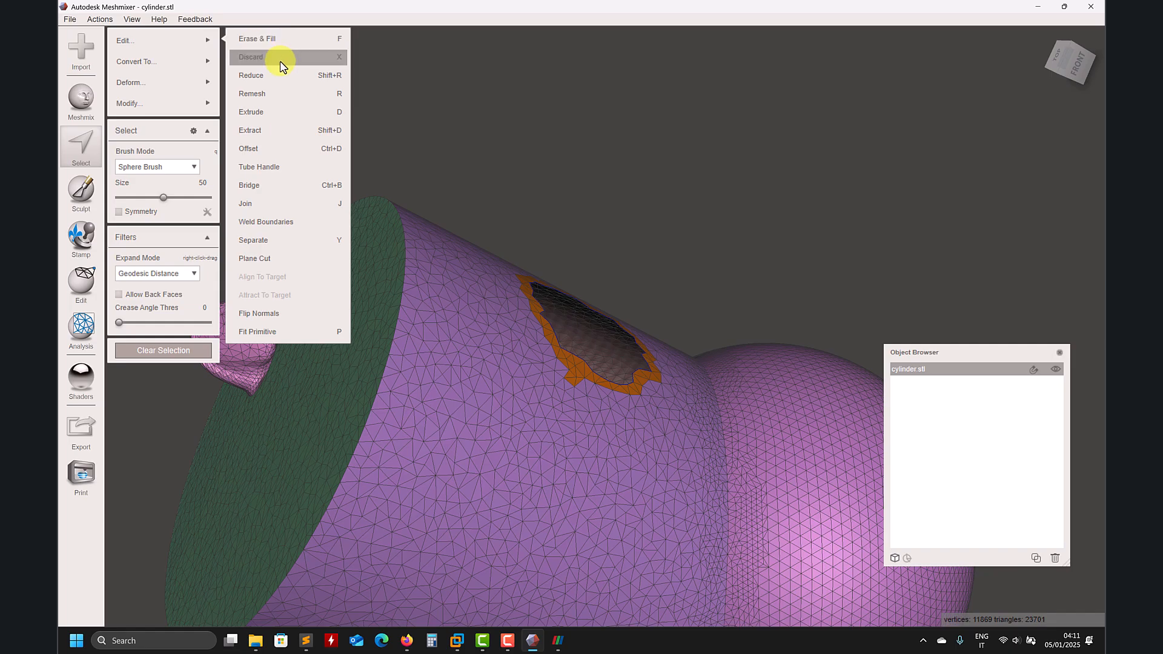
left_click(288, 39)
left_click(188, 76)
left_click(141, 91)
right_click_drag(363, 170, 464, 97)
left_click(176, 75)
left_click(171, 102)
right_click_drag(436, 132, 427, 212)
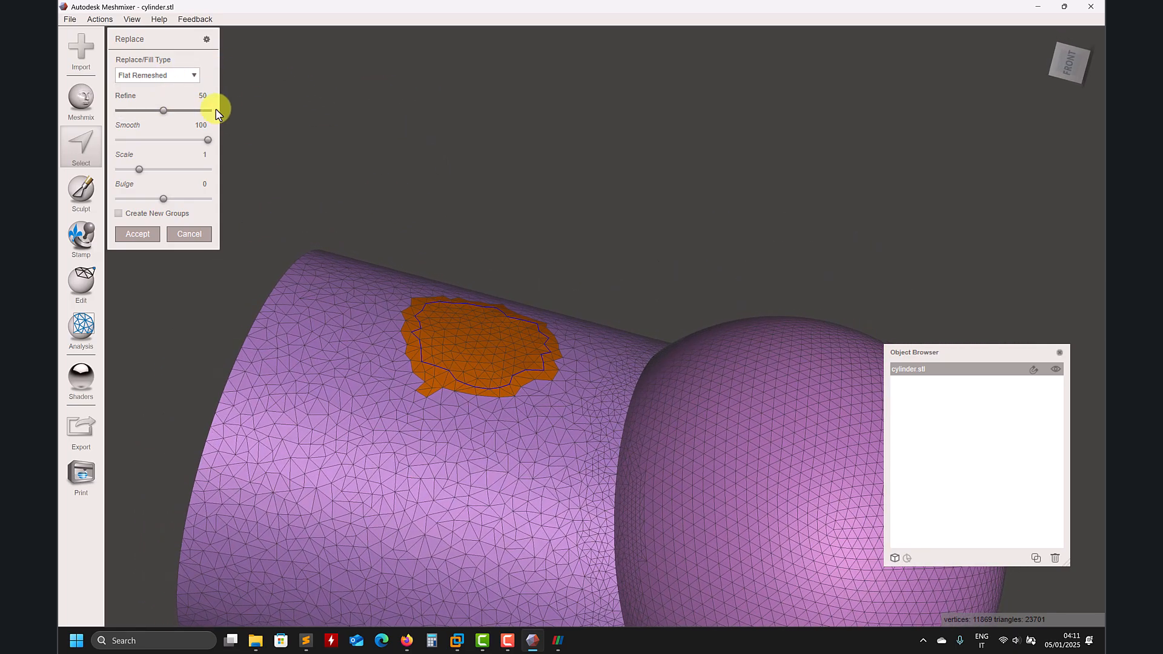
Change the fill type to Smooth MVC, accept the hole fill and clear the selection.
left_click(194, 76)
left_click(156, 113)
right_click_drag(303, 145, 341, 175)
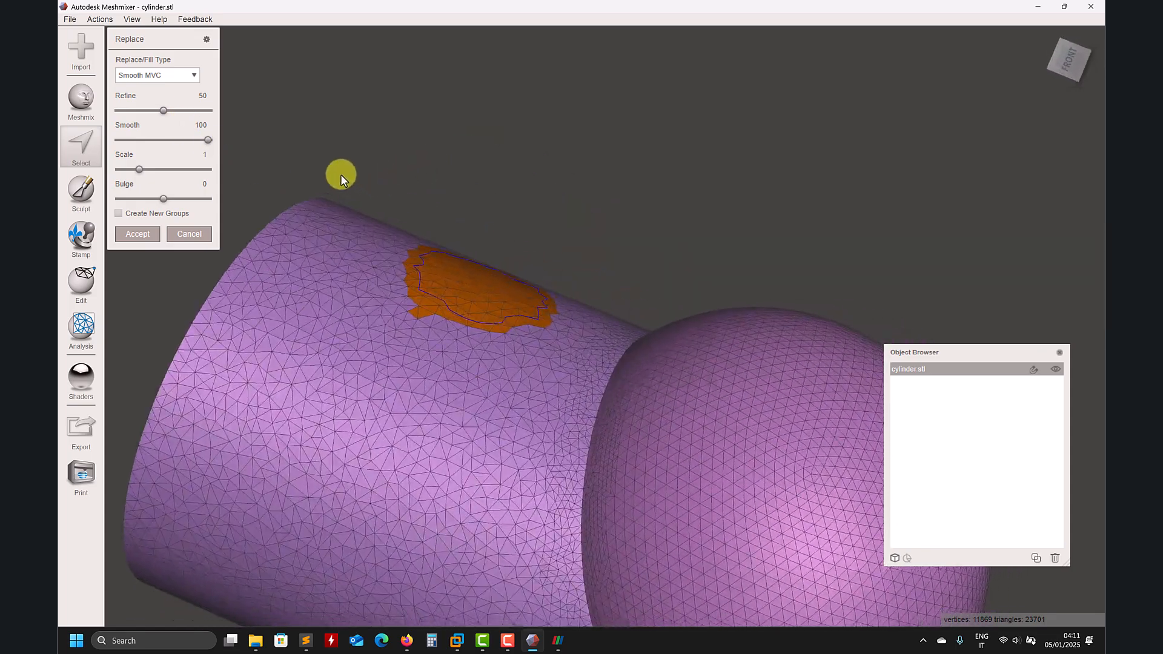
left_click(139, 240)
right_click_drag(200, 339, 365, 297)
key("Escape")
Brush-select a patch of faces on the cylinder's side and create a FaceGroup from it.
left_click(81, 143)
left_click_drag(369, 283, 397, 292)
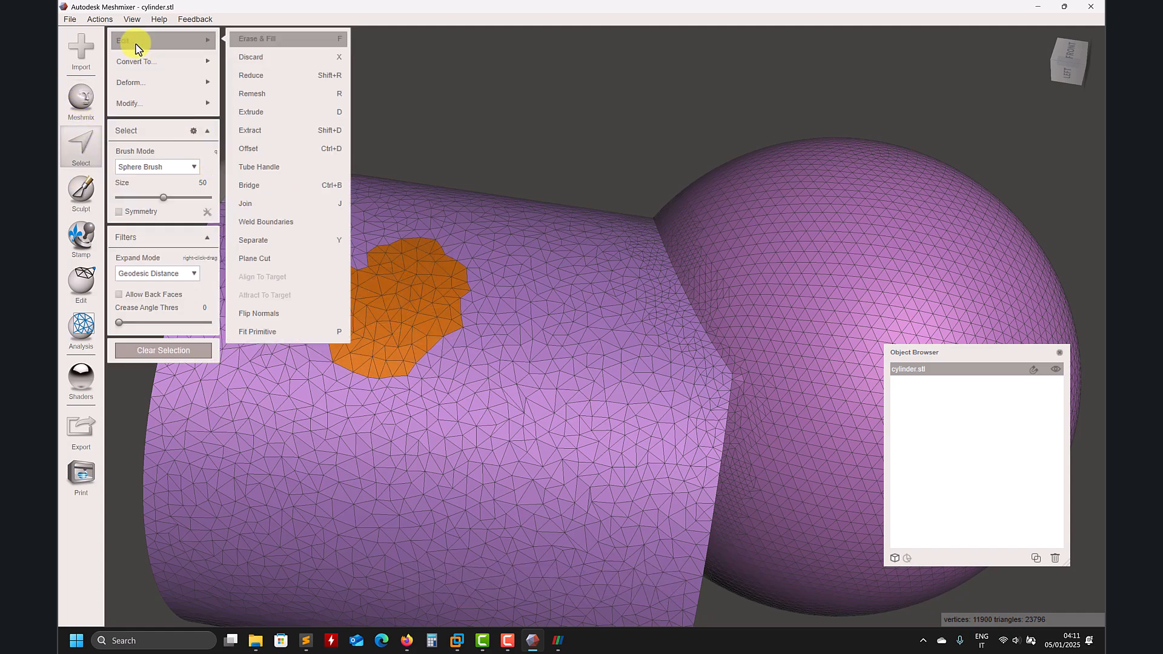
mouse_move(148, 103)
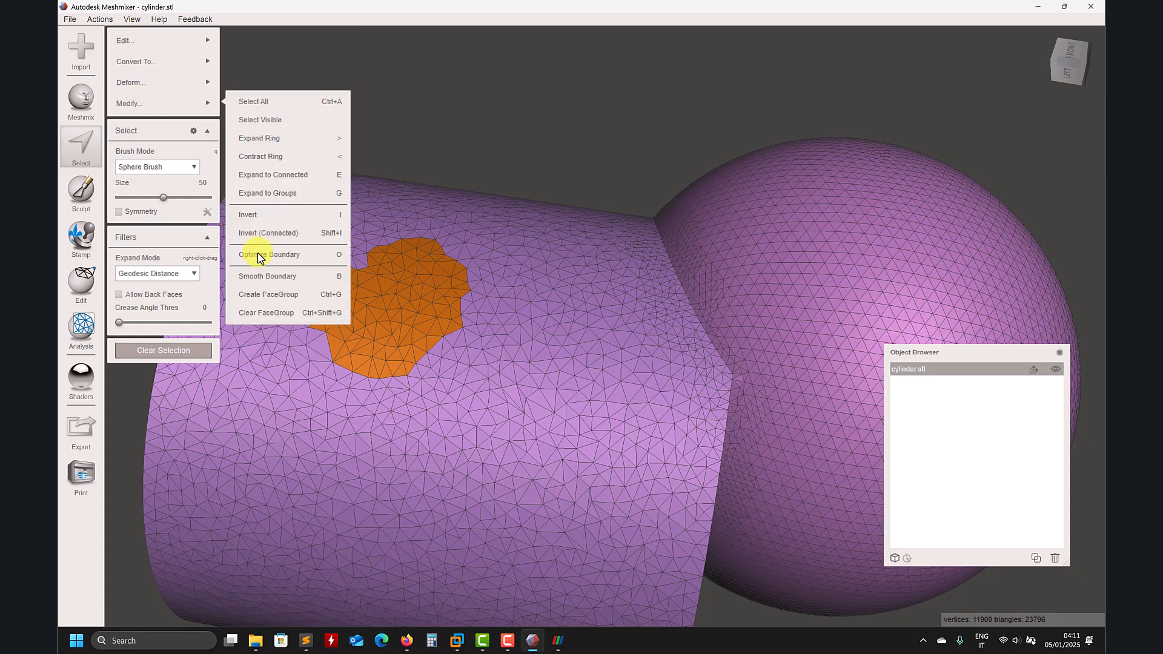
left_click(270, 294)
Examine the model's face groups from all sides, including the sphere's junction, the green end face and the cylinder's side.
right_click_drag(390, 273, 339, 195)
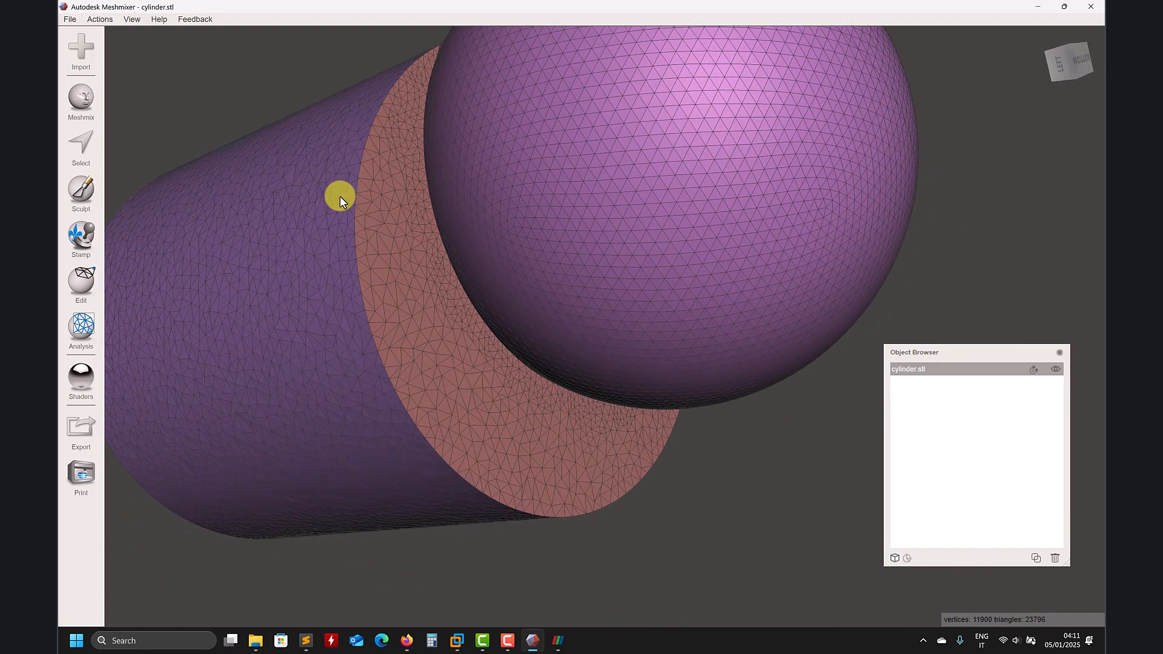
right_click_drag(340, 195, 620, 368)
scroll(385, 309, "down", 5)
right_click_drag(761, 224, 781, 265)
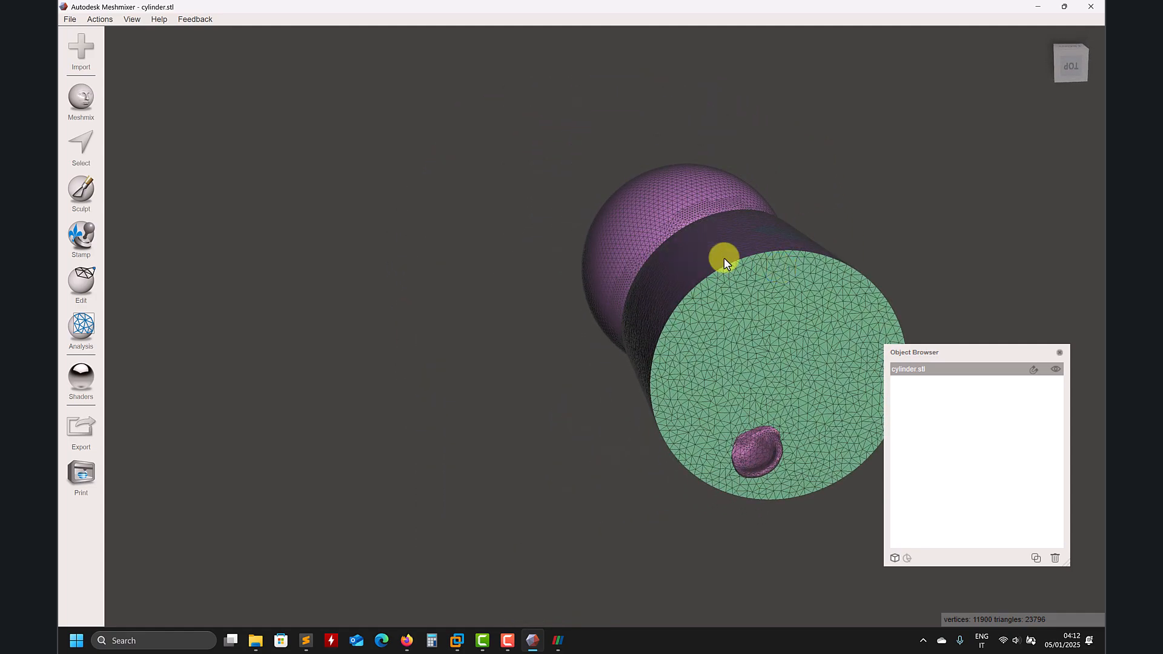
right_click_drag(379, 332, 654, 364)
scroll(653, 365, "up", 10)
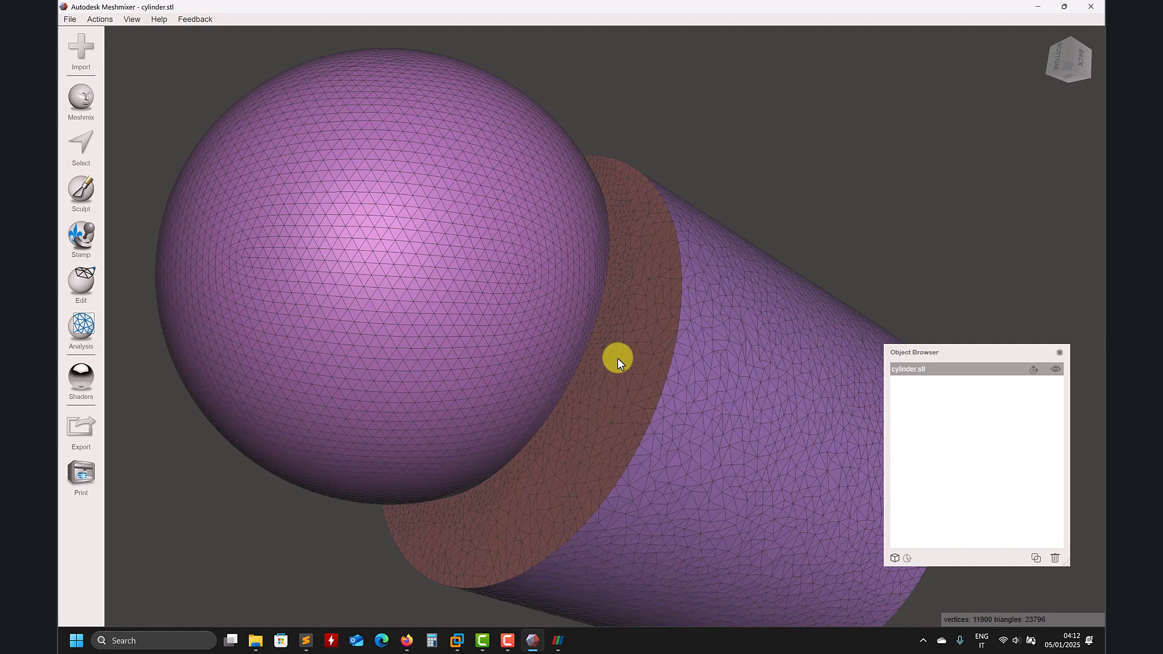
scroll(618, 358, "up", 2)
right_click_drag(618, 358, 575, 296)
scroll(576, 298, "down", 5)
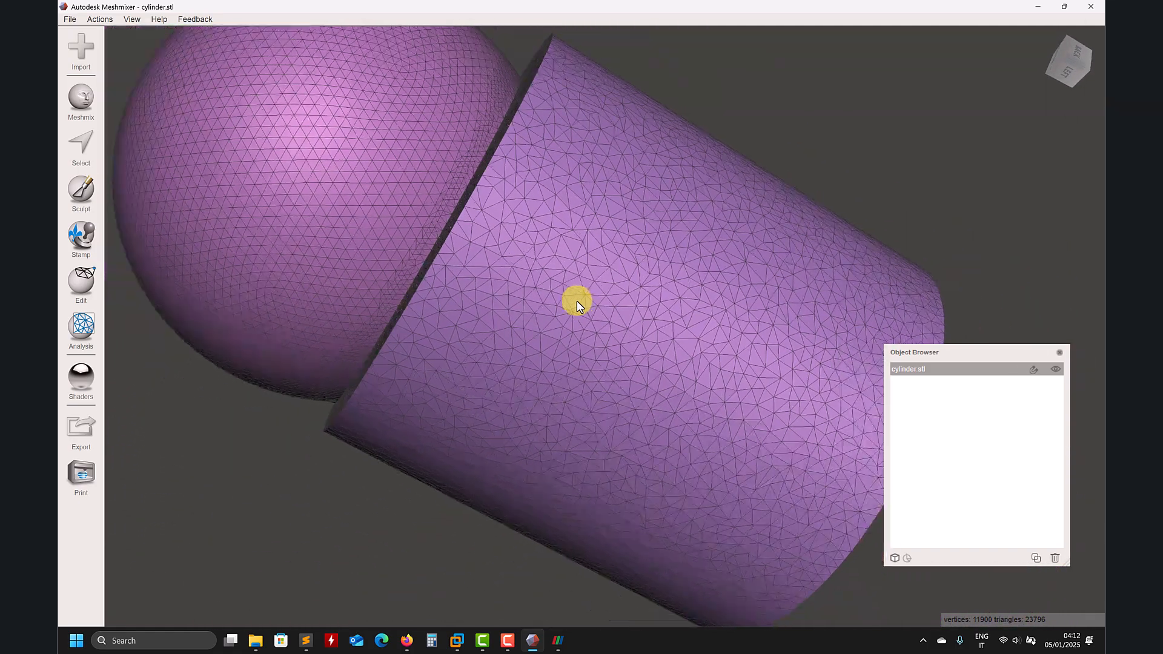
Brush-select an elongated patch on the cylinder's side and preview Remesh on it without applying it.
left_click(67, 92)
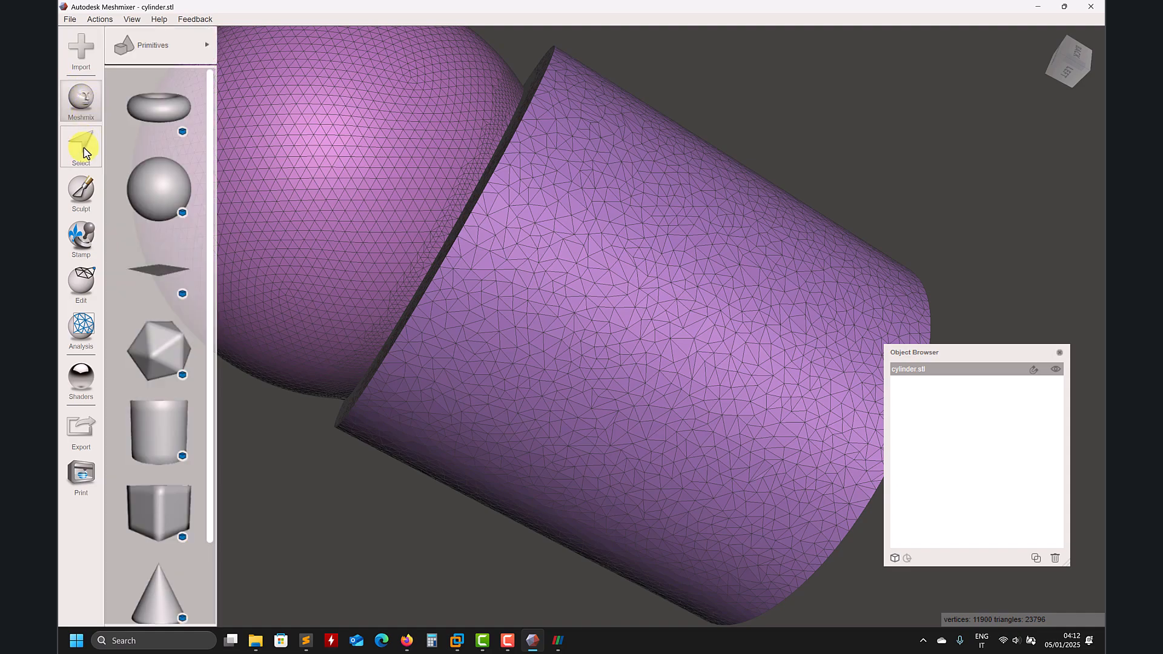
key("s")
left_click_drag(660, 271, 598, 279)
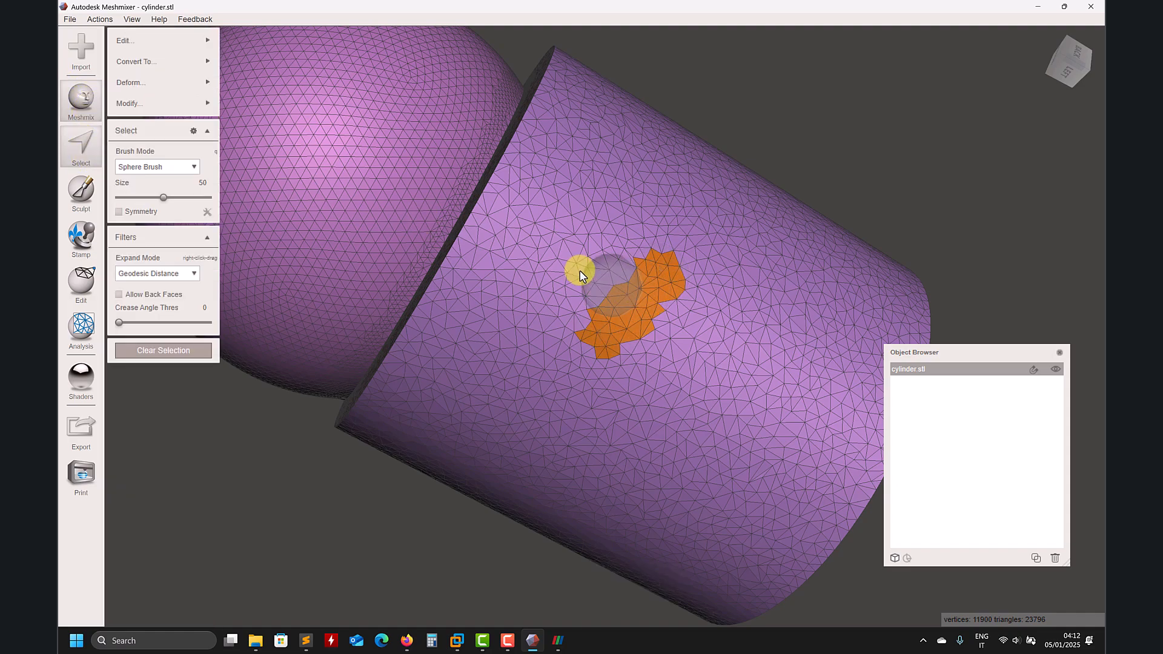
mouse_move(170, 61)
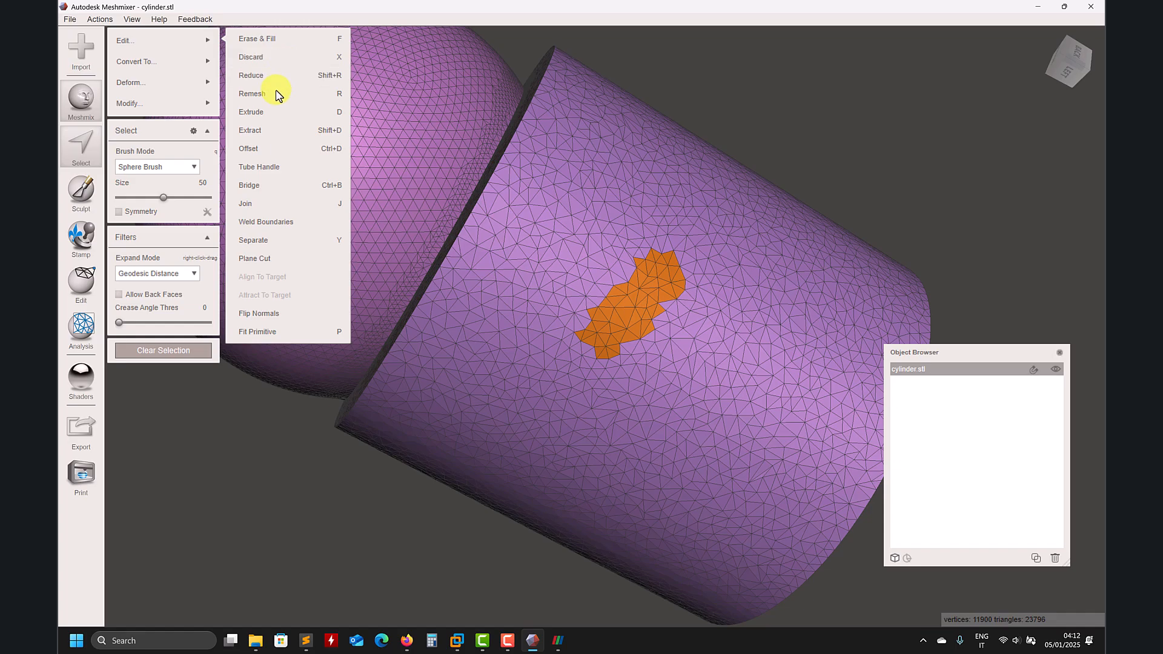
left_click(278, 85)
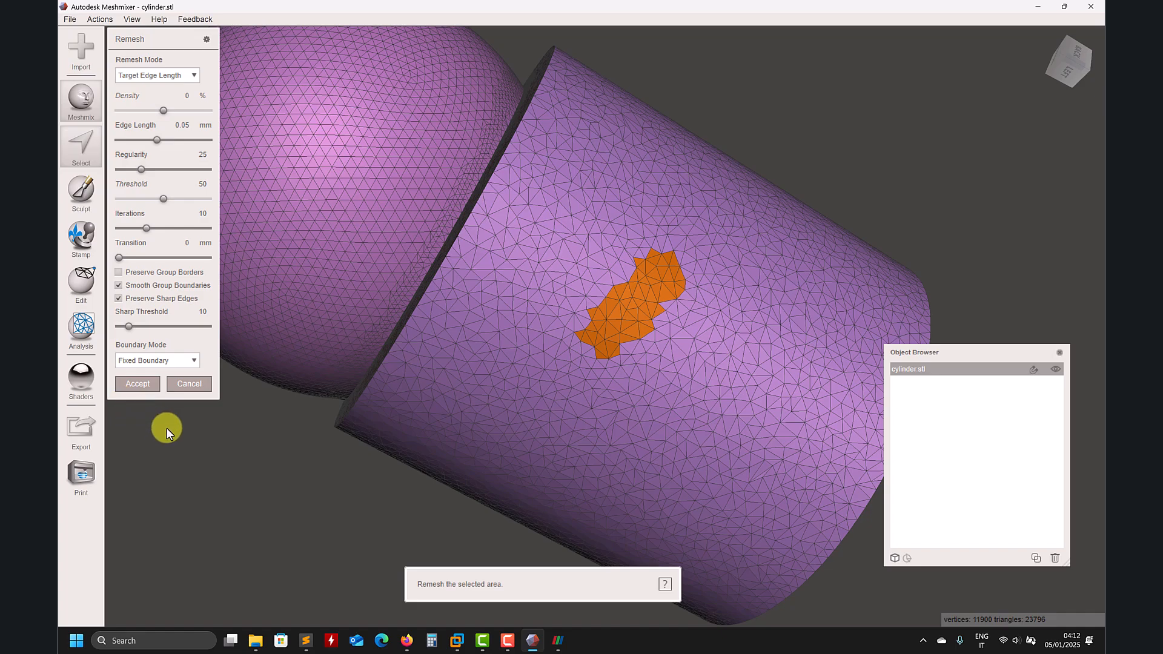
key("Escape")
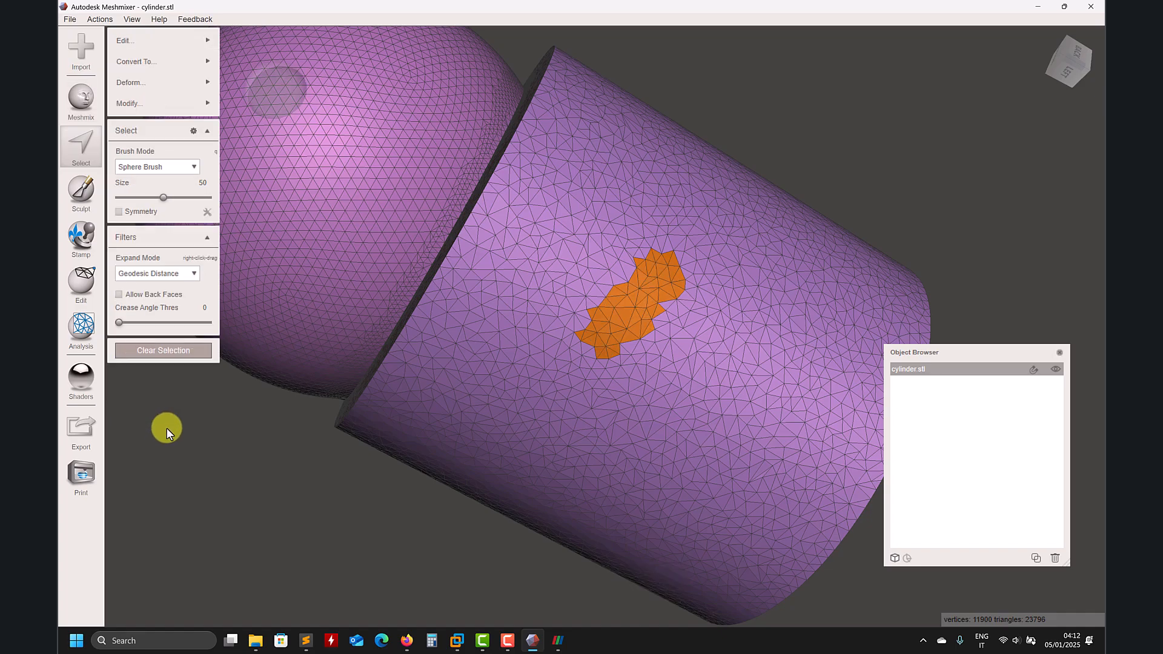